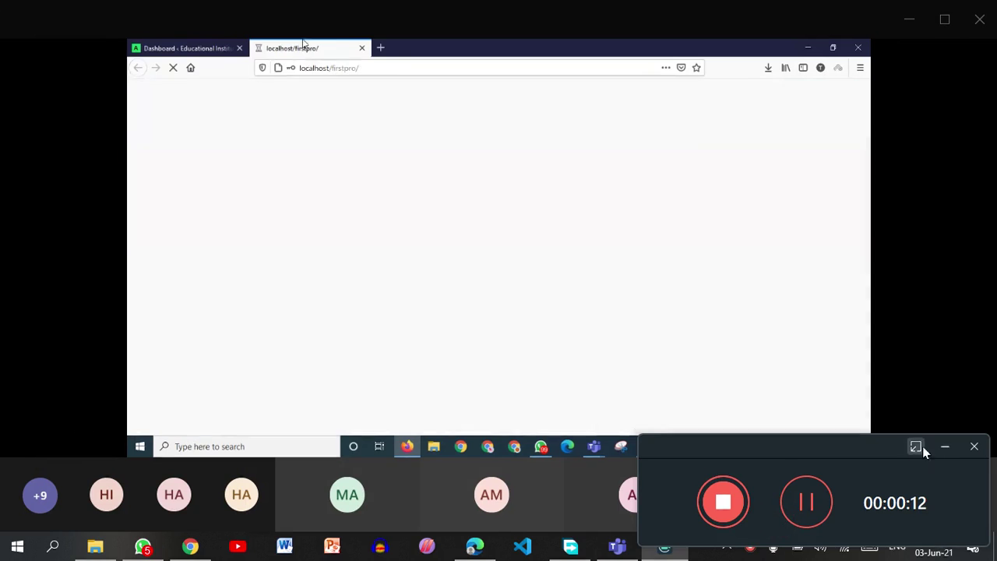
Minimise the recorder widget and view the Teams screen share full screen.
{"action": "left_click", "coordinate": [945, 447]}
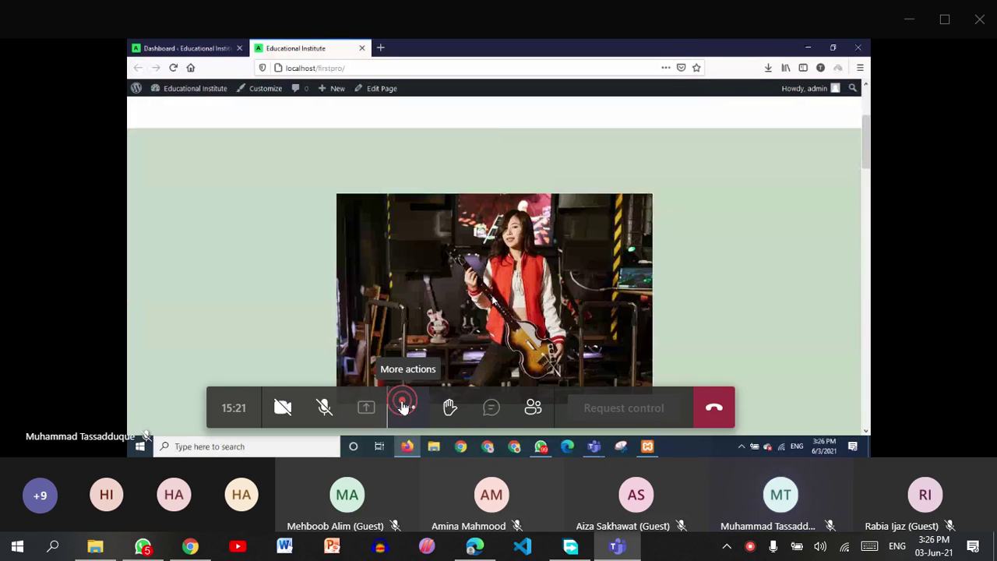
{"action": "left_click", "coordinate": [406, 408]}
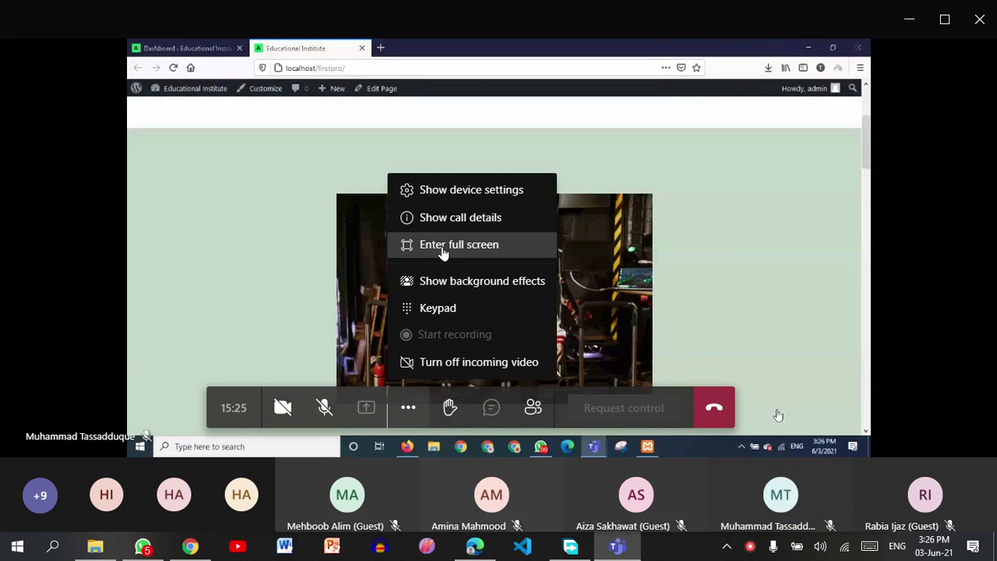
{"action": "left_click", "coordinate": [443, 246]}
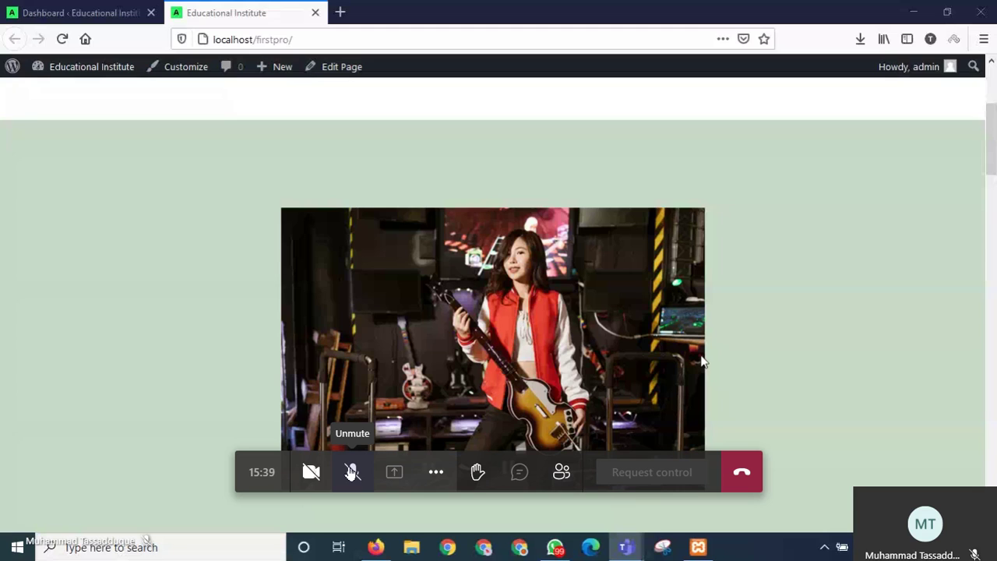
{"action": "left_click", "coordinate": [804, 365]}
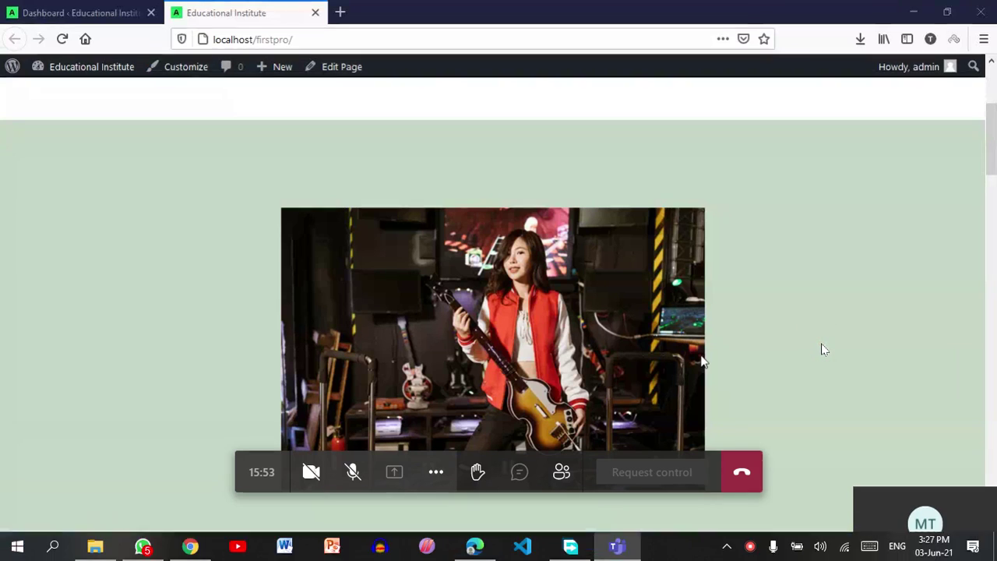
{"action": "key", "text": "Escape"}
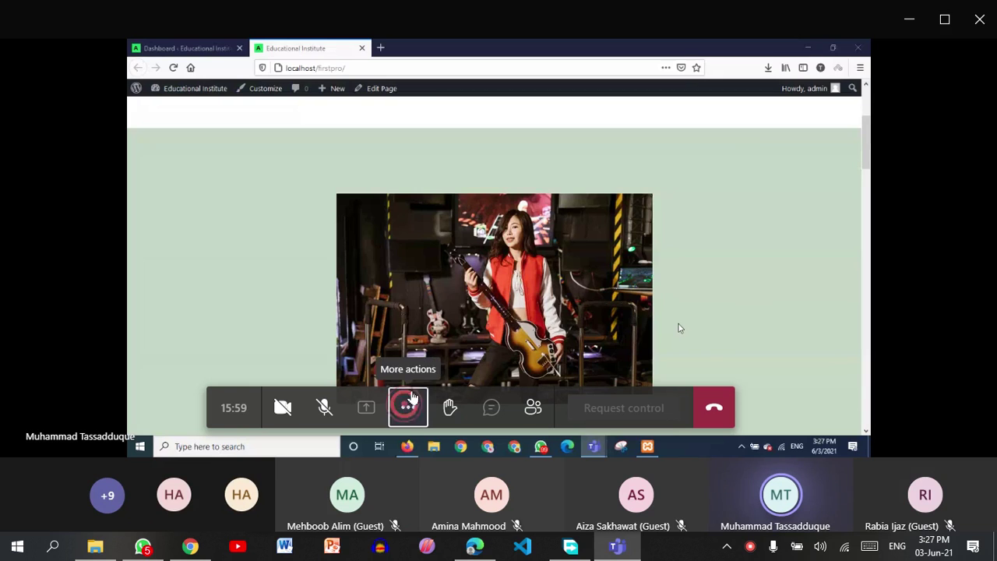
{"action": "left_click", "coordinate": [409, 407]}
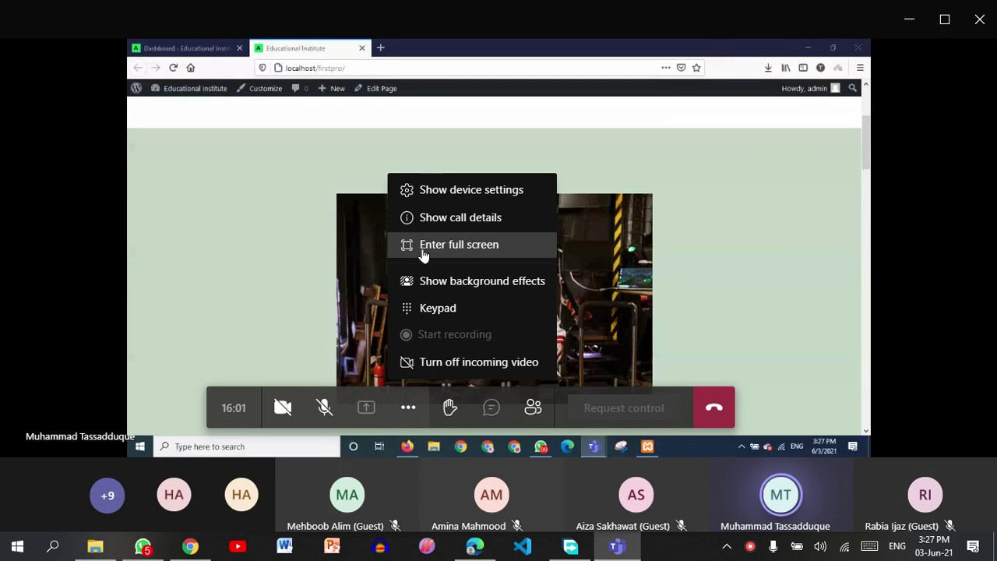
{"action": "left_click", "coordinate": [425, 246]}
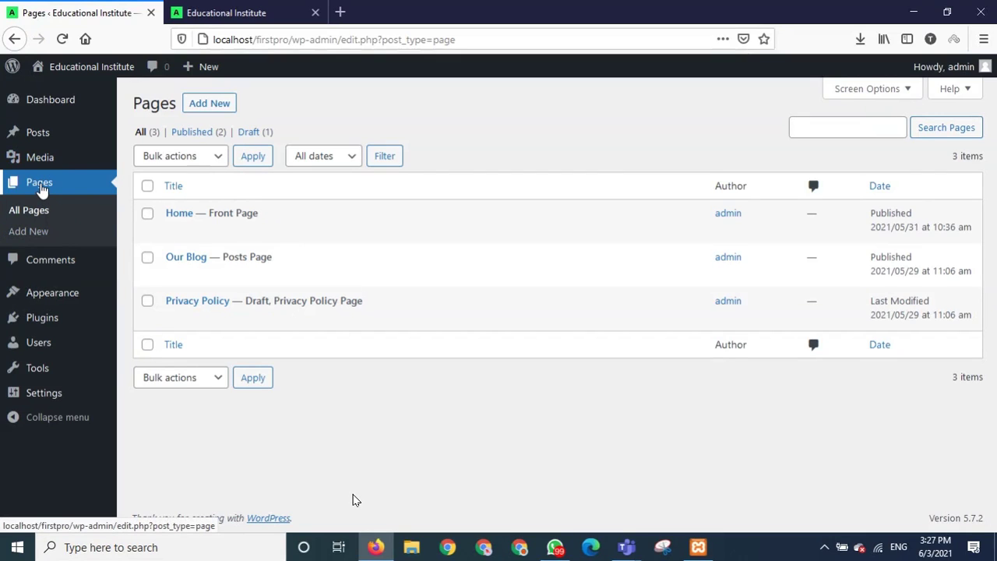
Create and publish an empty page titled 'Courses', then return to the Pages list.
{"action": "left_click", "coordinate": [43, 234]}
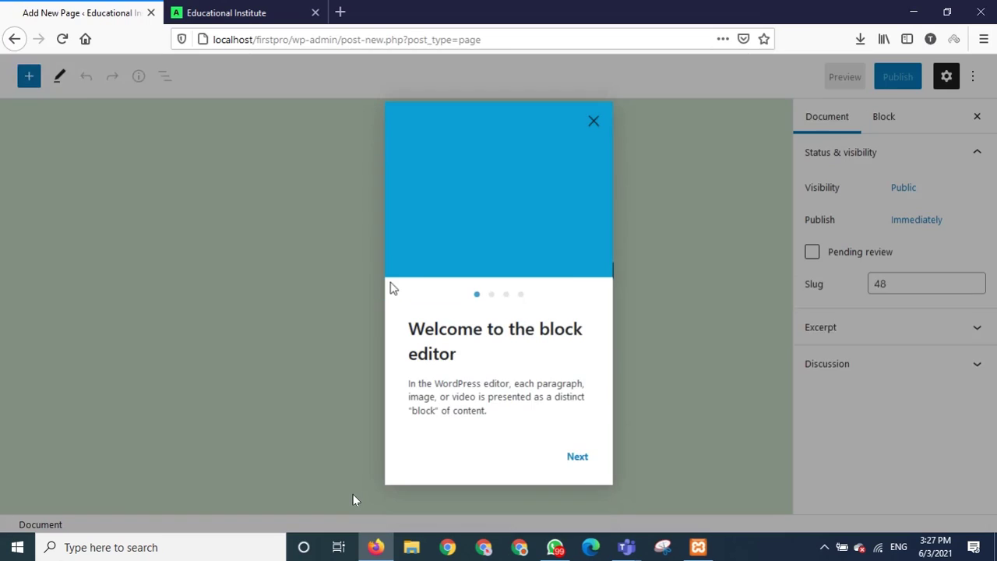
{"action": "left_click", "coordinate": [595, 121]}
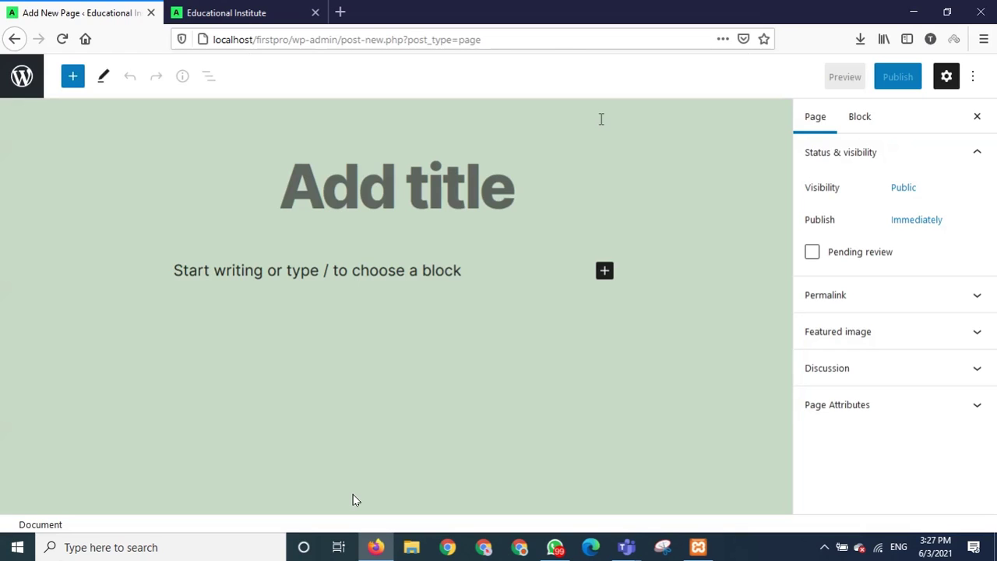
{"action": "left_click", "coordinate": [380, 188]}
{"action": "type", "text": "Courses"}
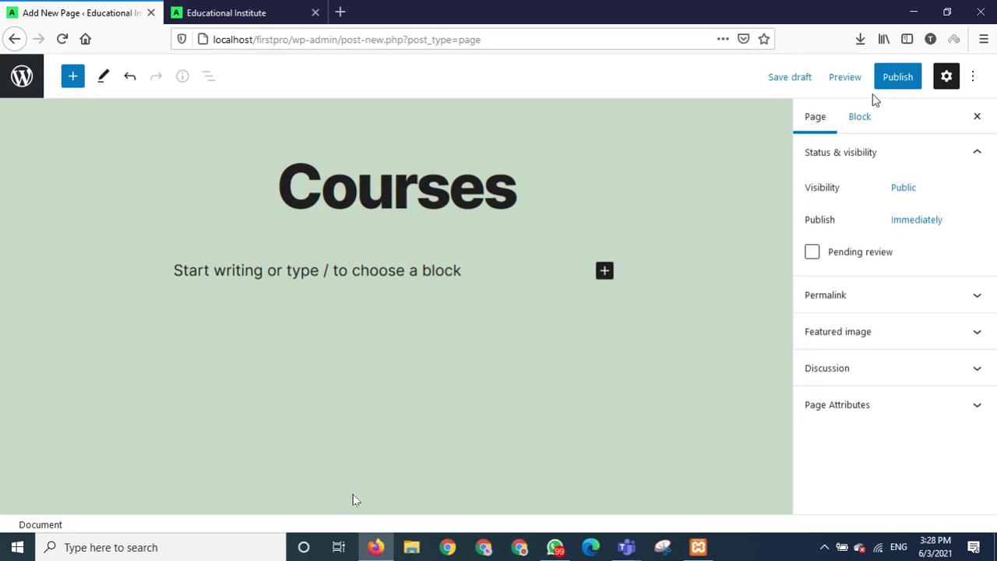
{"action": "left_click", "coordinate": [890, 81]}
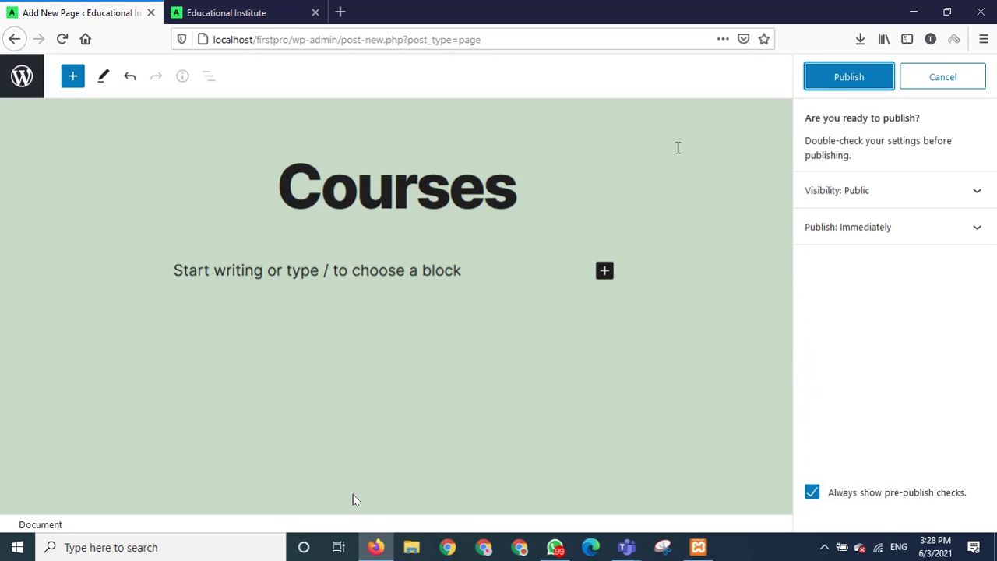
{"action": "left_click", "coordinate": [845, 88]}
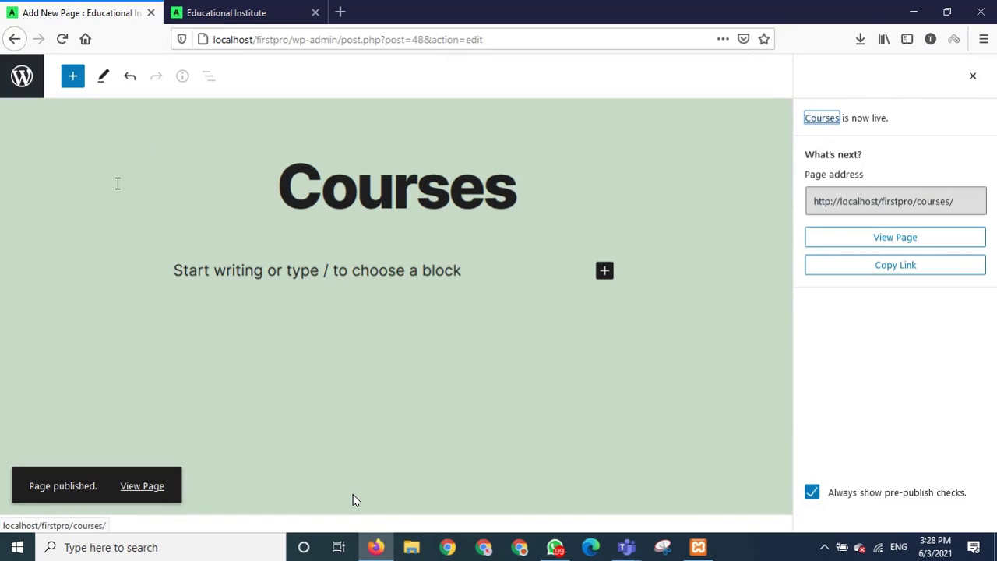
{"action": "left_click", "coordinate": [31, 87]}
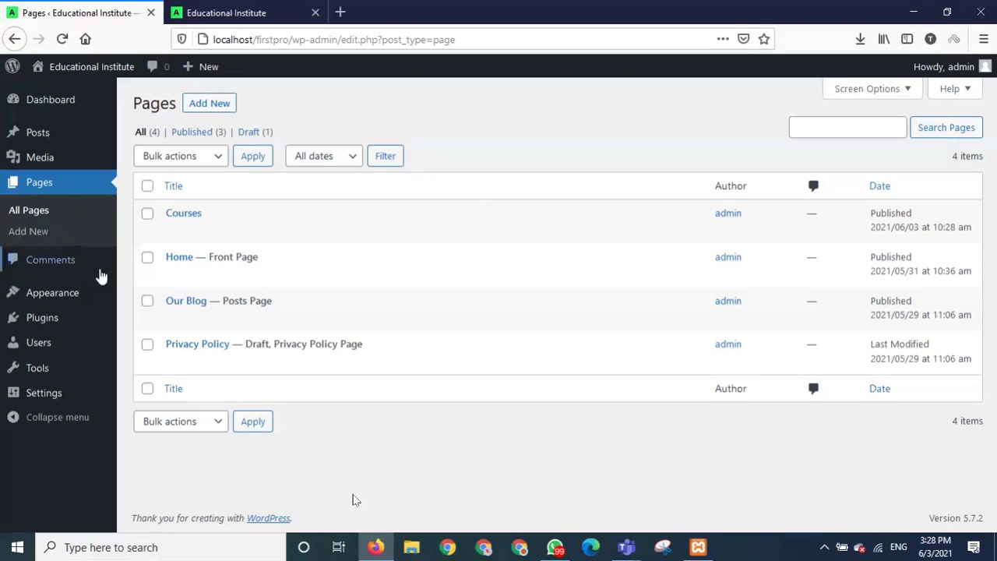
Create and publish an empty 'BS Programs' page, then go back to the Pages list.
{"action": "mouse_move", "coordinate": [113, 302]}
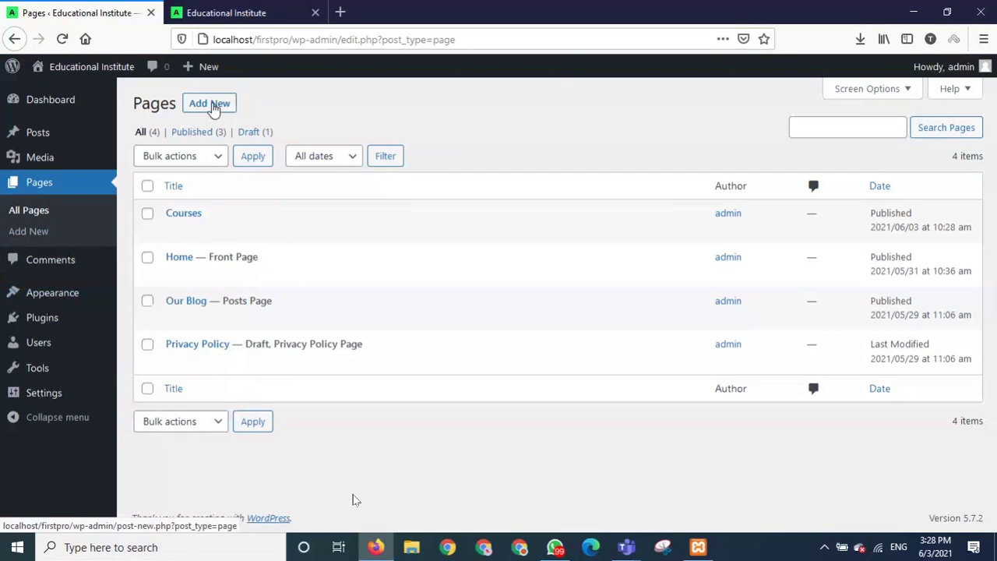
{"action": "left_click", "coordinate": [216, 108]}
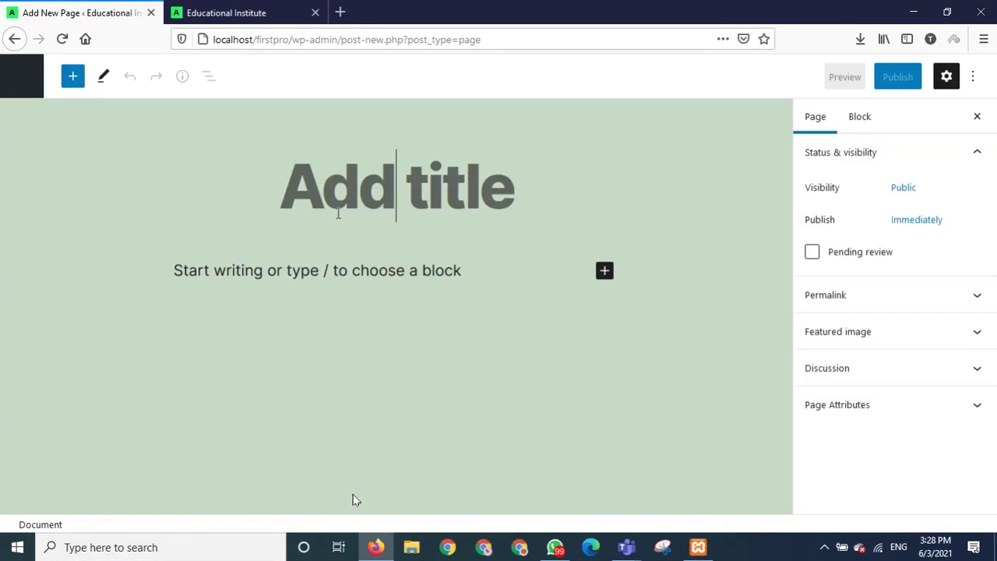
{"action": "type", "text": "BS "}
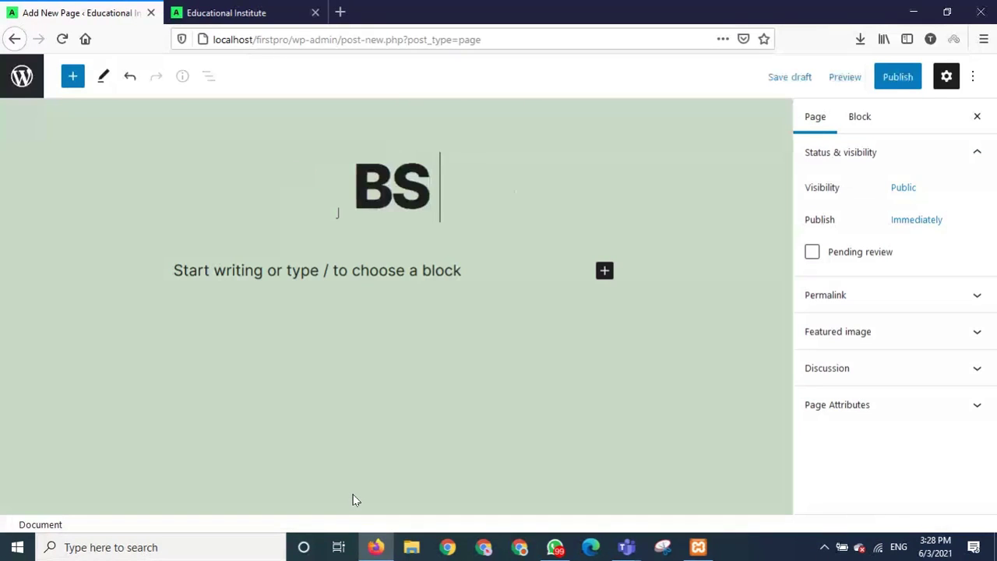
{"action": "type", "text": "Priogr"}
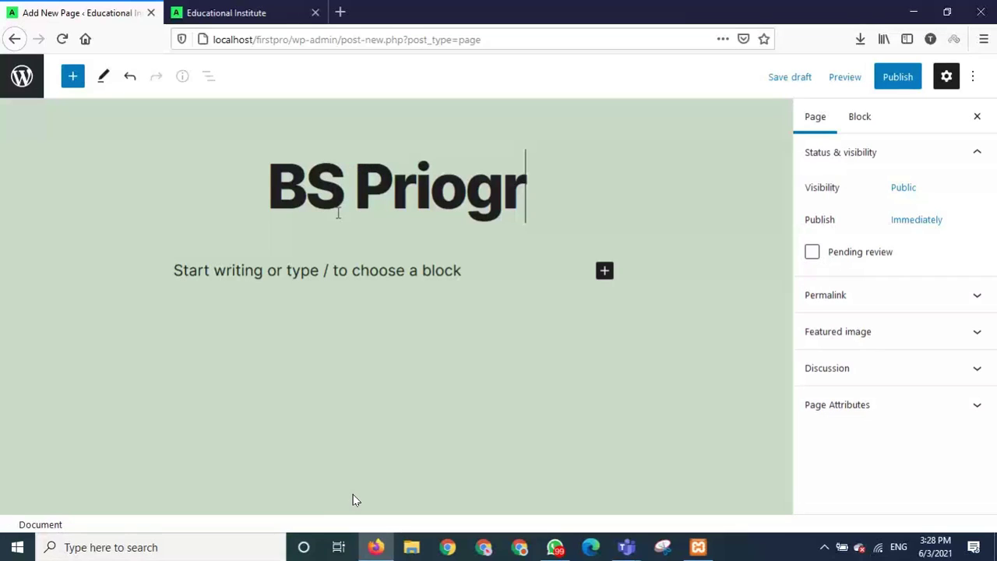
{"action": "key", "text": "BackSpace"}
{"action": "key", "text": "BackSpace"}
{"action": "key", "text": "BackSpace"}
{"action": "key", "text": "BackSpace"}
{"action": "type", "text": "o"}
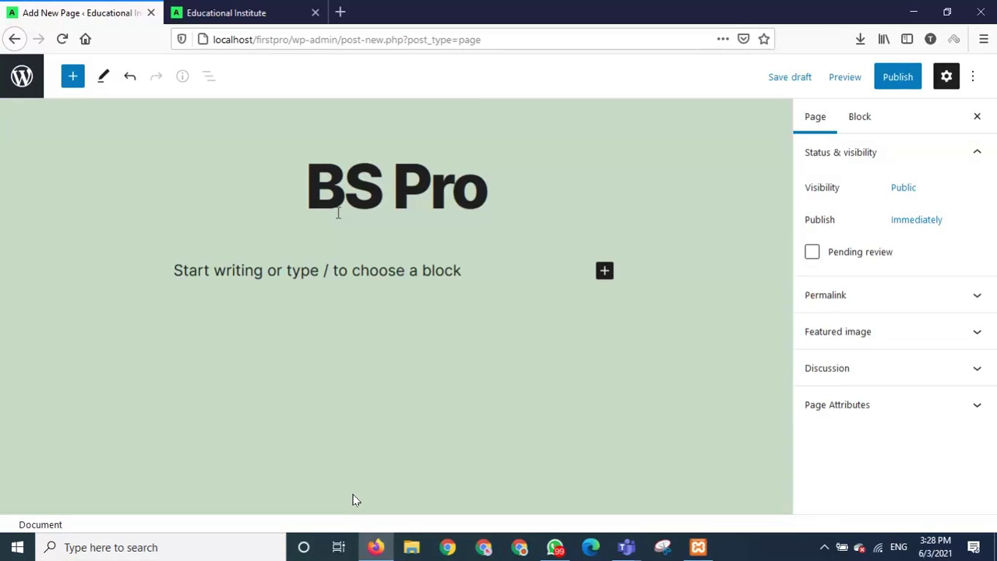
{"action": "type", "text": "grams"}
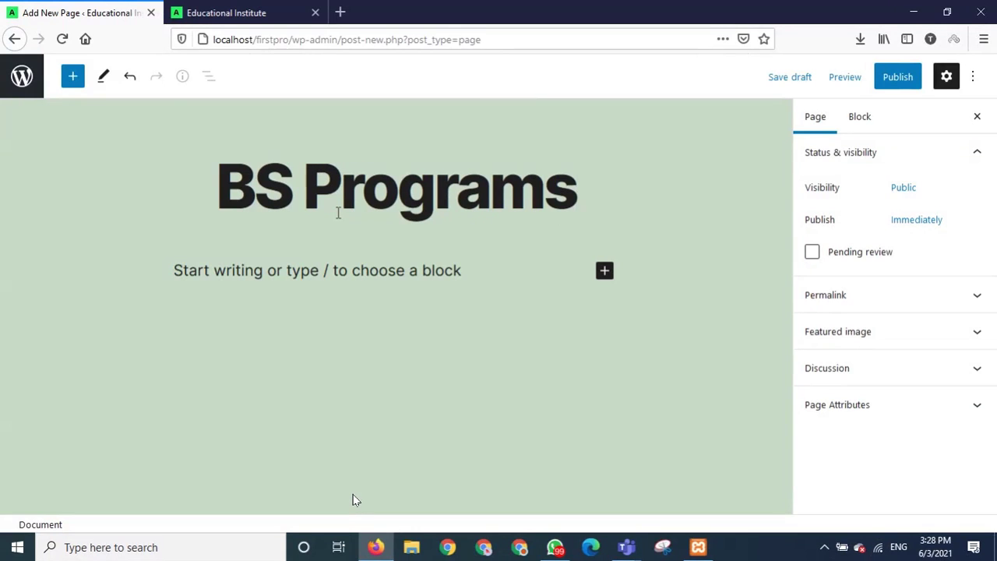
{"action": "left_click", "coordinate": [898, 76]}
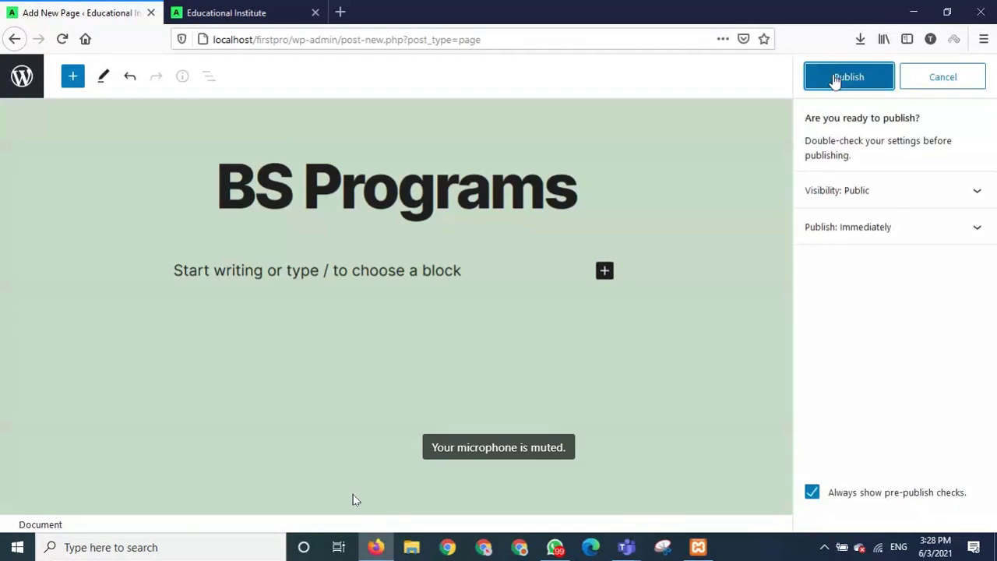
{"action": "left_click", "coordinate": [835, 80]}
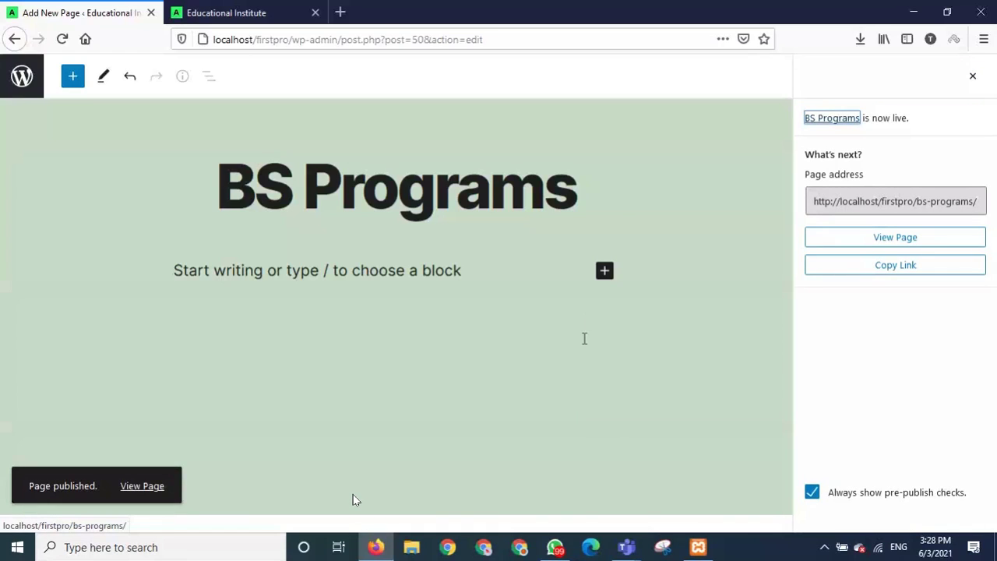
{"action": "left_click", "coordinate": [351, 466]}
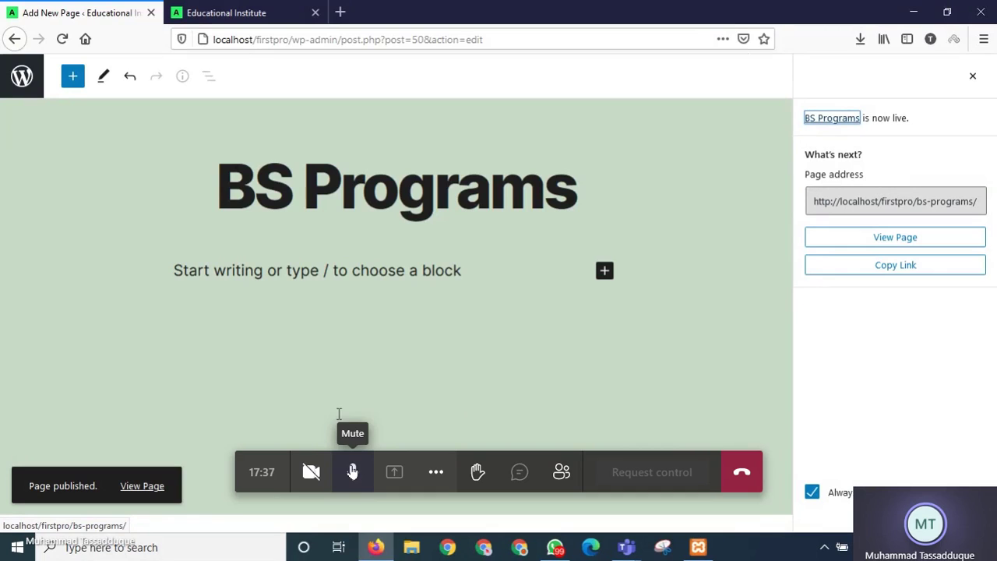
{"action": "left_click", "coordinate": [352, 472]}
{"action": "left_click", "coordinate": [22, 76]}
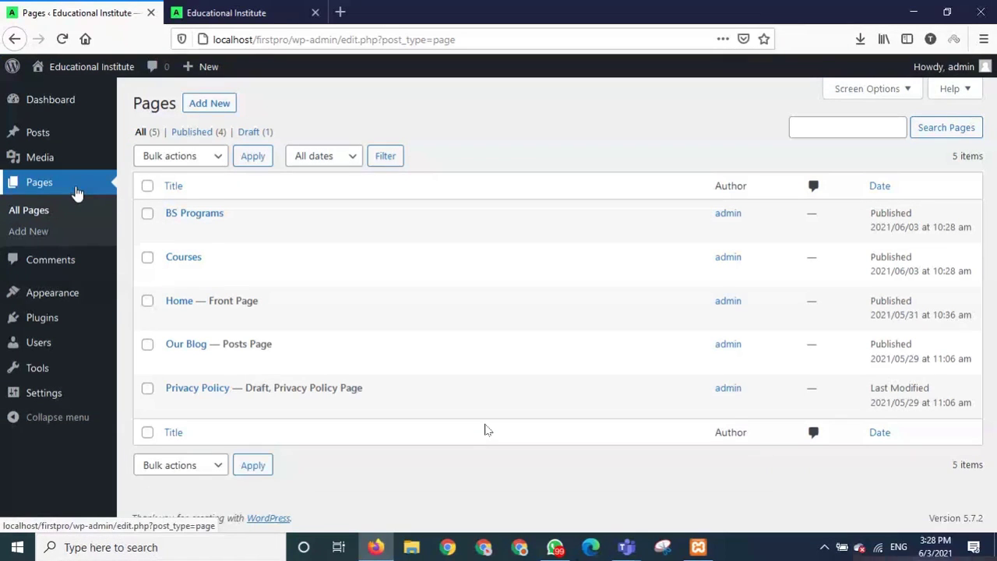
Publish an empty 'MS Programs' page and check its localhost/firstpro/ms-programs/ address.
{"action": "left_click", "coordinate": [208, 104]}
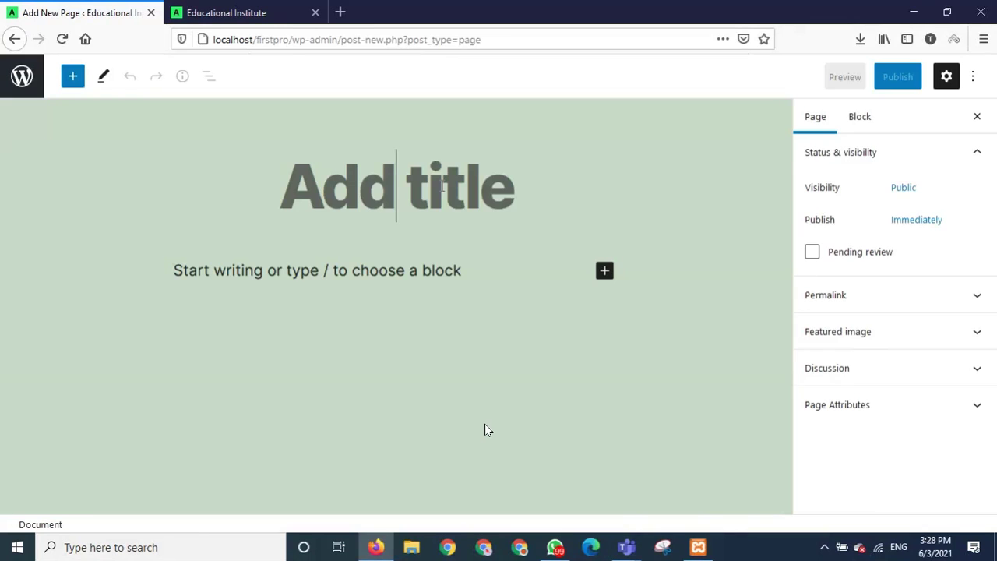
{"action": "type", "text": "MS P"}
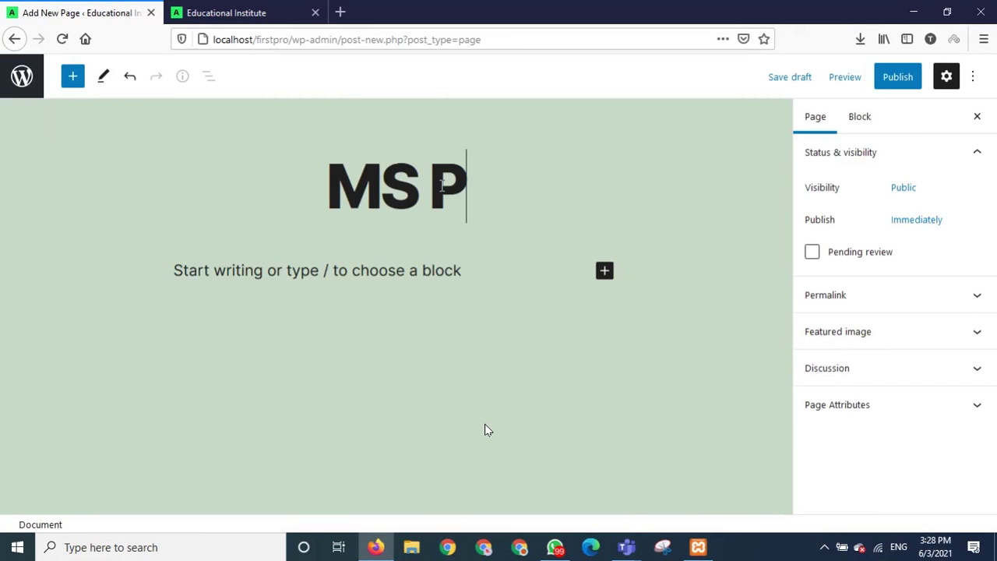
{"action": "type", "text": "rograms"}
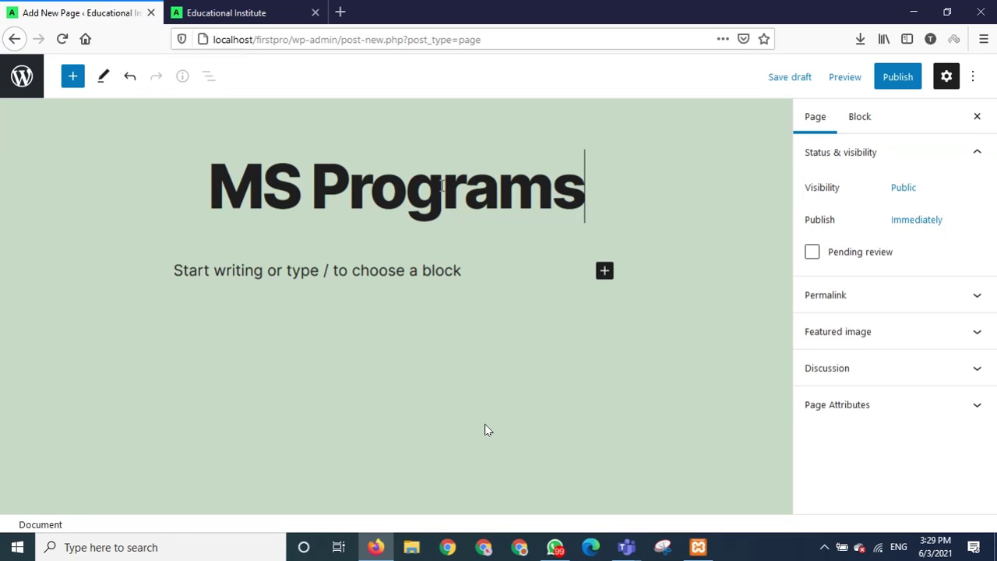
{"action": "left_click", "coordinate": [891, 81]}
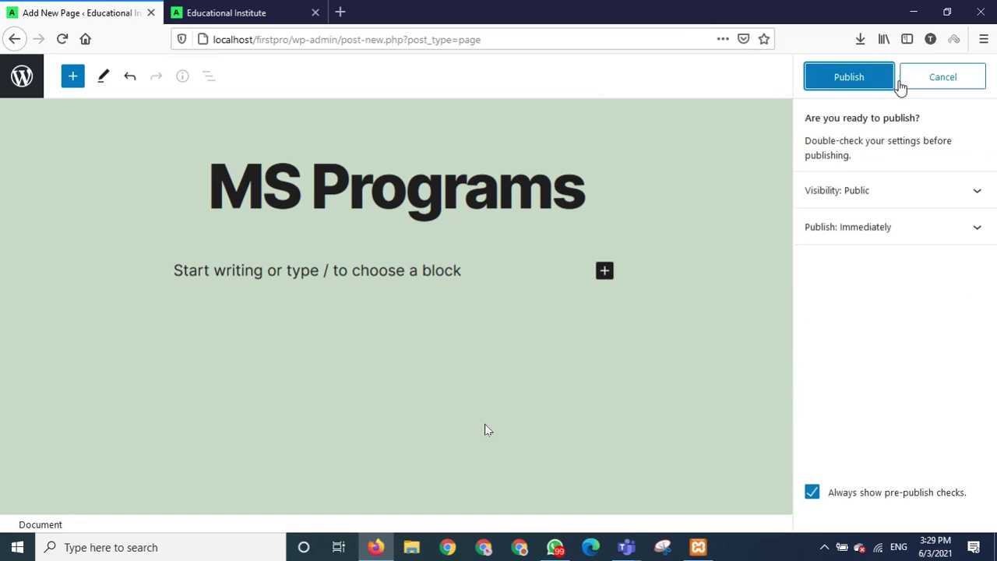
{"action": "left_click", "coordinate": [879, 82]}
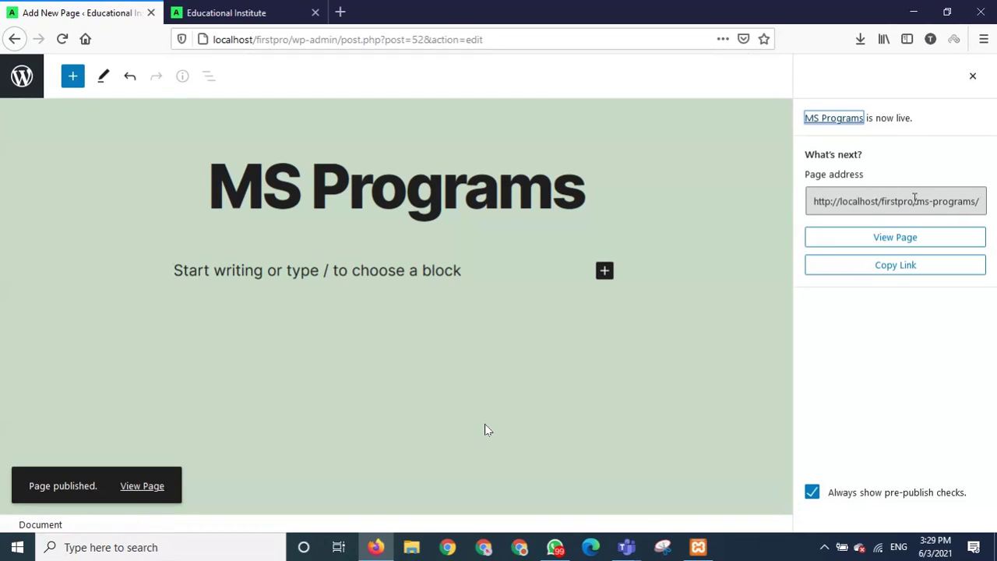
{"action": "left_click_drag", "start_coordinate": [884, 201], "coordinate": [941, 201]}
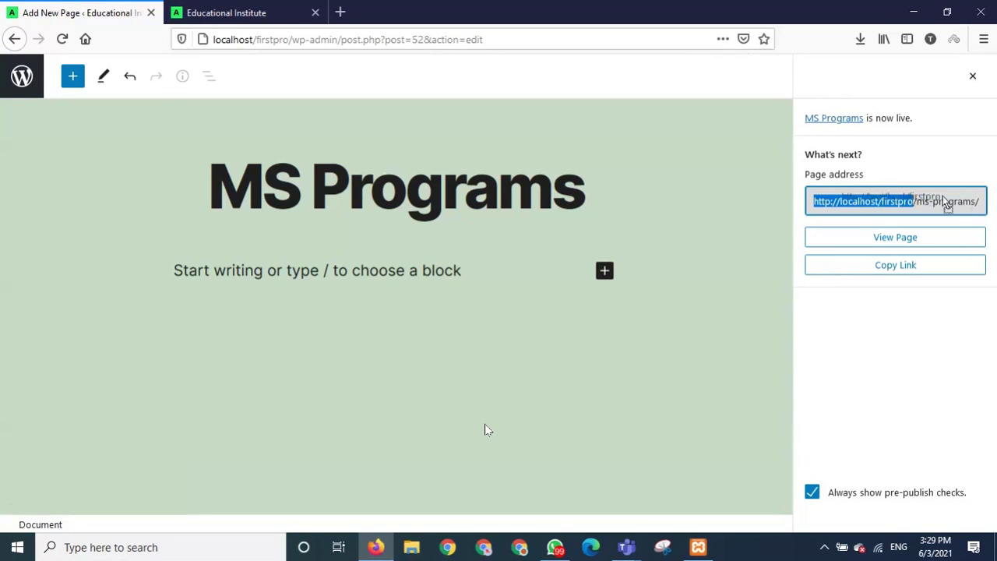
{"action": "left_click", "coordinate": [945, 207]}
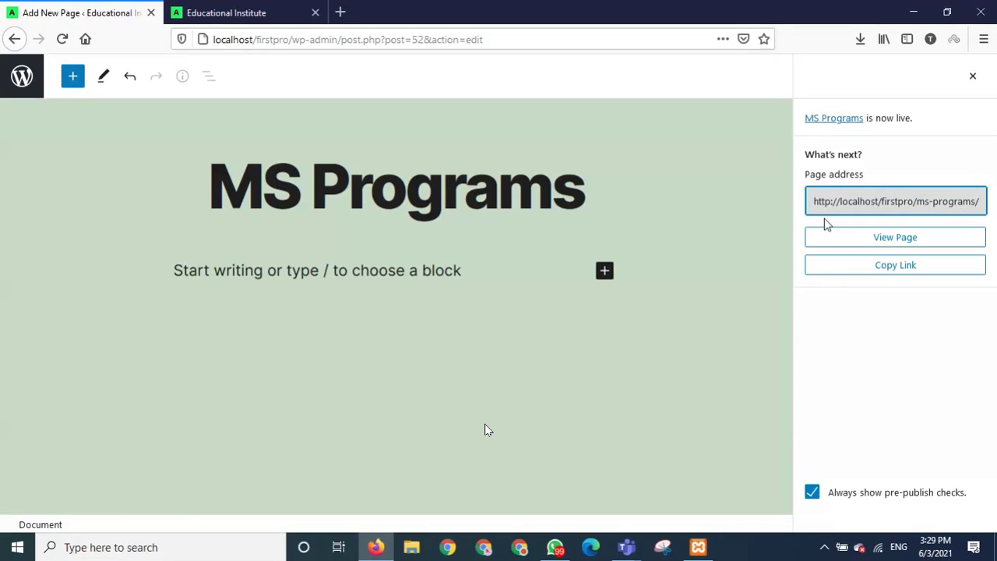
{"action": "left_click", "coordinate": [593, 180]}
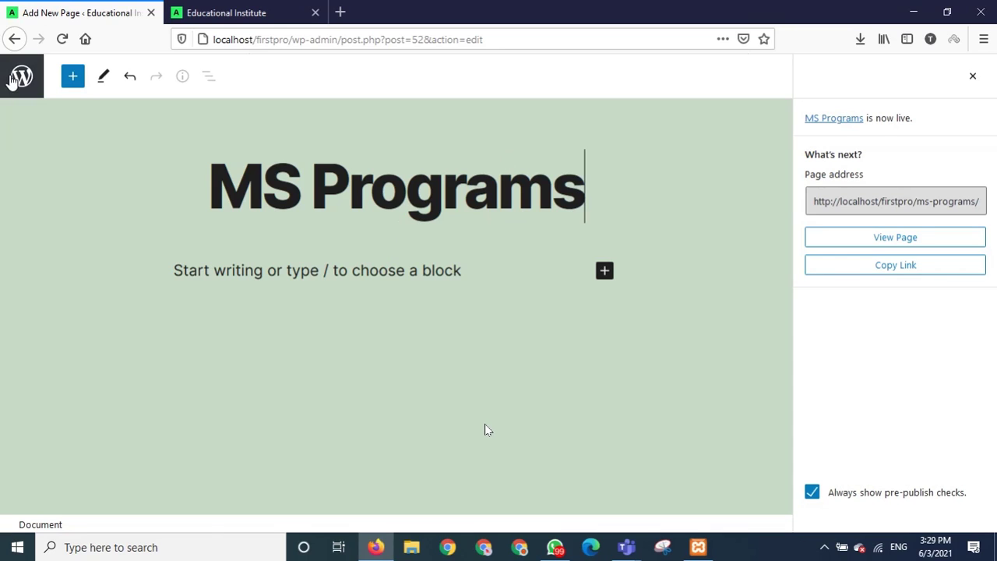
{"action": "left_click", "coordinate": [231, 16]}
Reload and scroll the live home page at localhost/firstpro/, then return to the editor tab.
{"action": "left_click", "coordinate": [62, 39]}
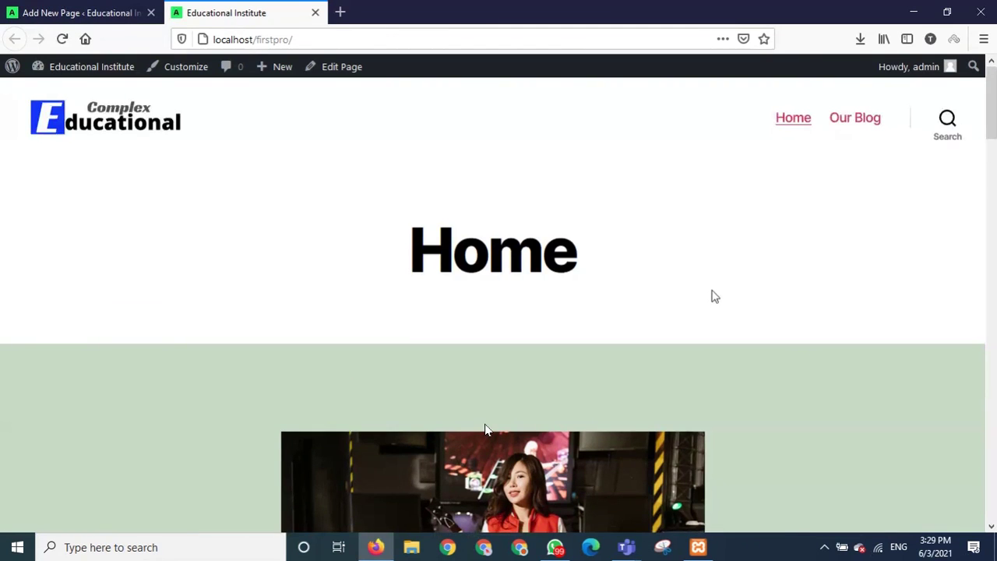
{"action": "left_click", "coordinate": [62, 39]}
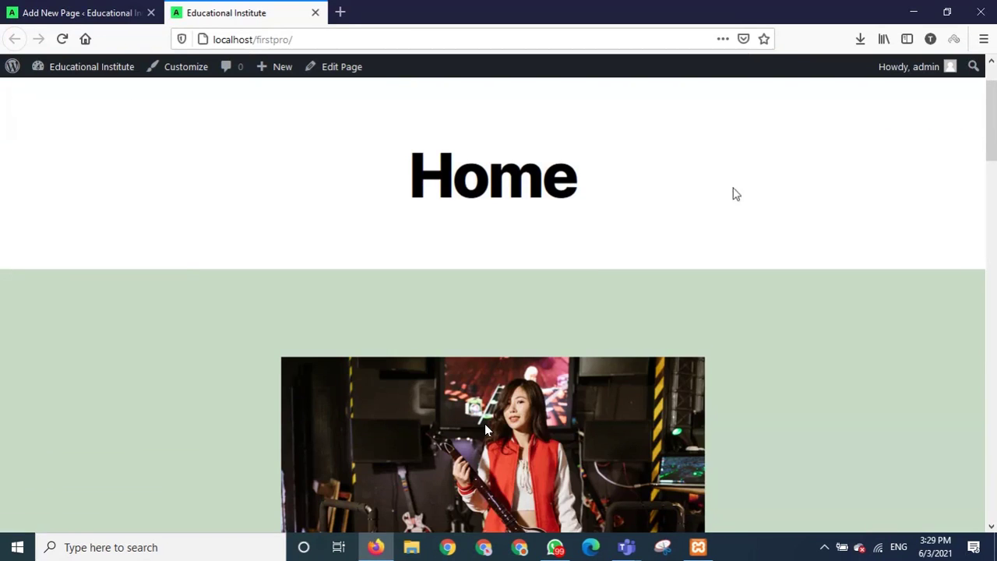
{"action": "scroll", "coordinate": [703, 216], "scroll_direction": "down", "scroll_amount": 3}
{"action": "scroll", "coordinate": [704, 215], "scroll_direction": "up", "scroll_amount": 4}
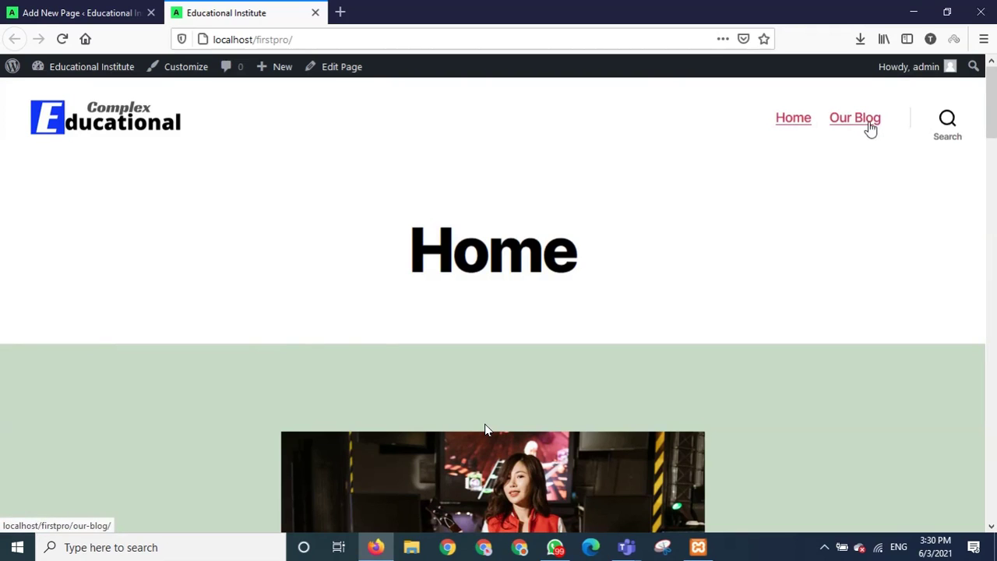
{"action": "left_click", "coordinate": [79, 13]}
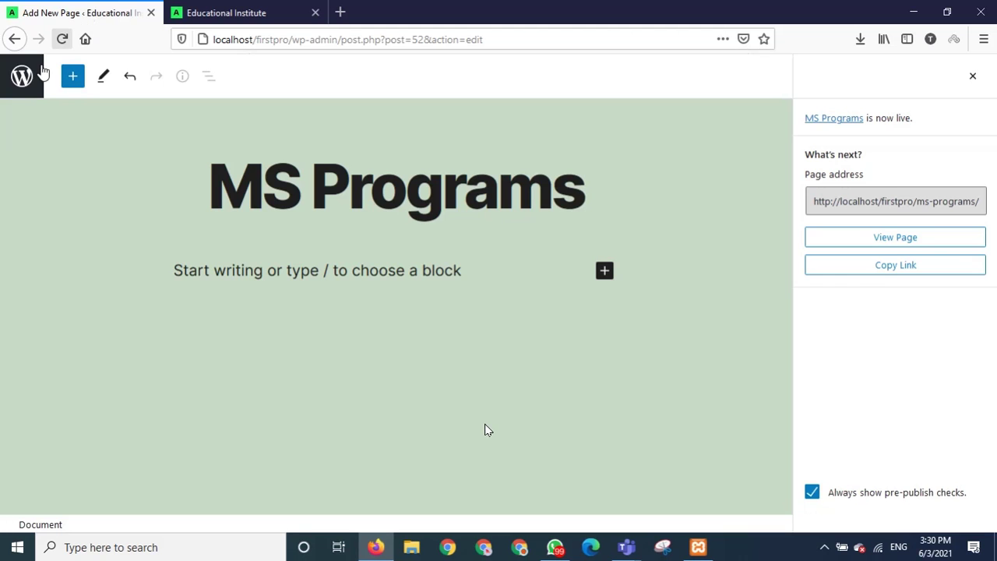
In Appearance > Menus, add the MS Programs, BS Programs and Courses pages to the Pri menu.
{"action": "left_click", "coordinate": [22, 75]}
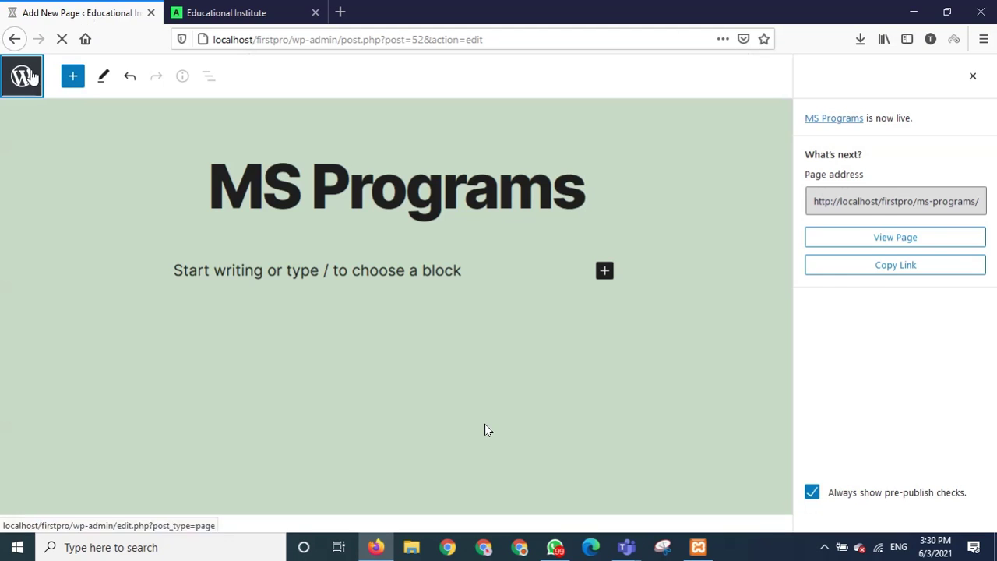
{"action": "mouse_move", "coordinate": [64, 298]}
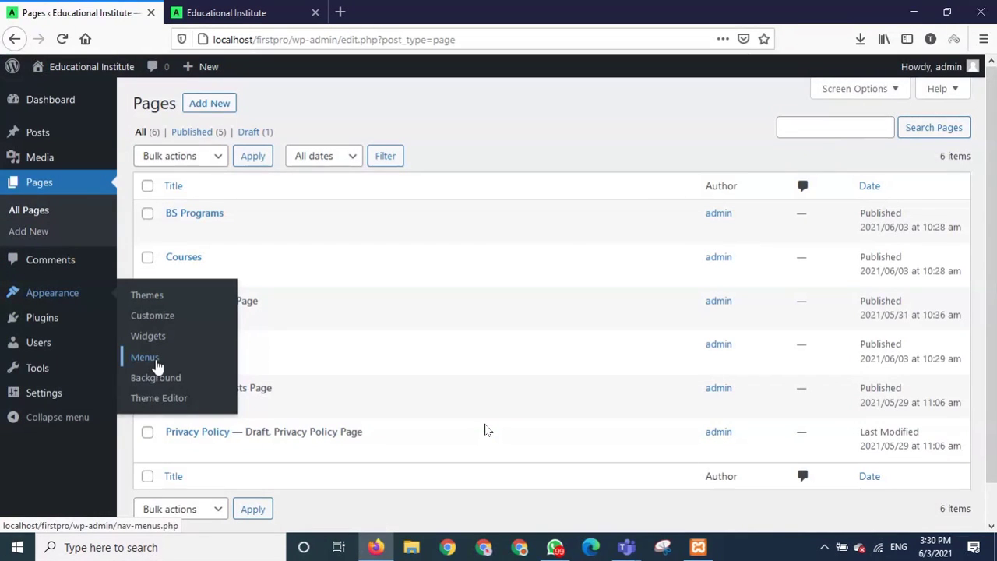
{"action": "left_click", "coordinate": [156, 361]}
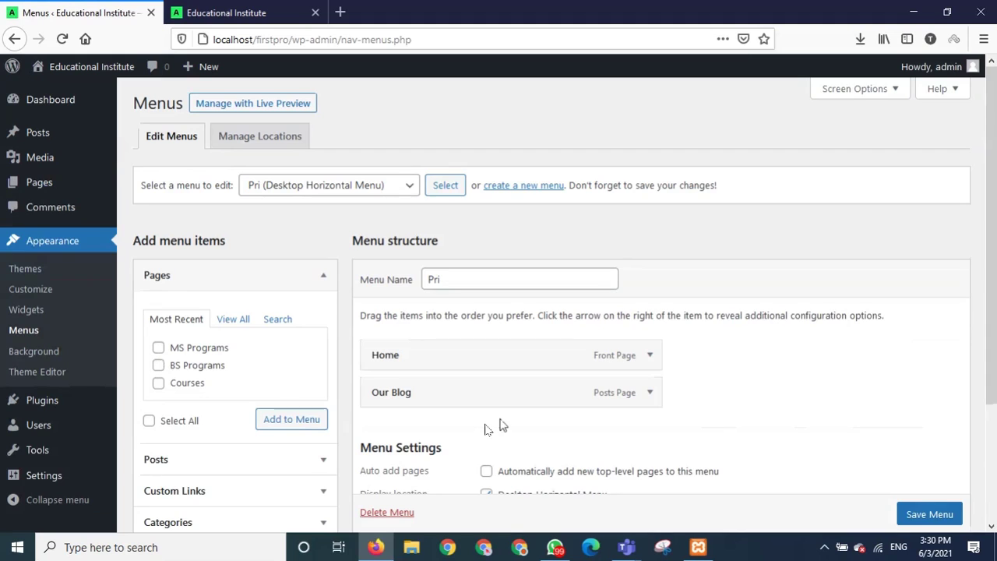
{"action": "scroll", "coordinate": [503, 425], "scroll_direction": "down", "scroll_amount": 2}
{"action": "left_click", "coordinate": [470, 130]}
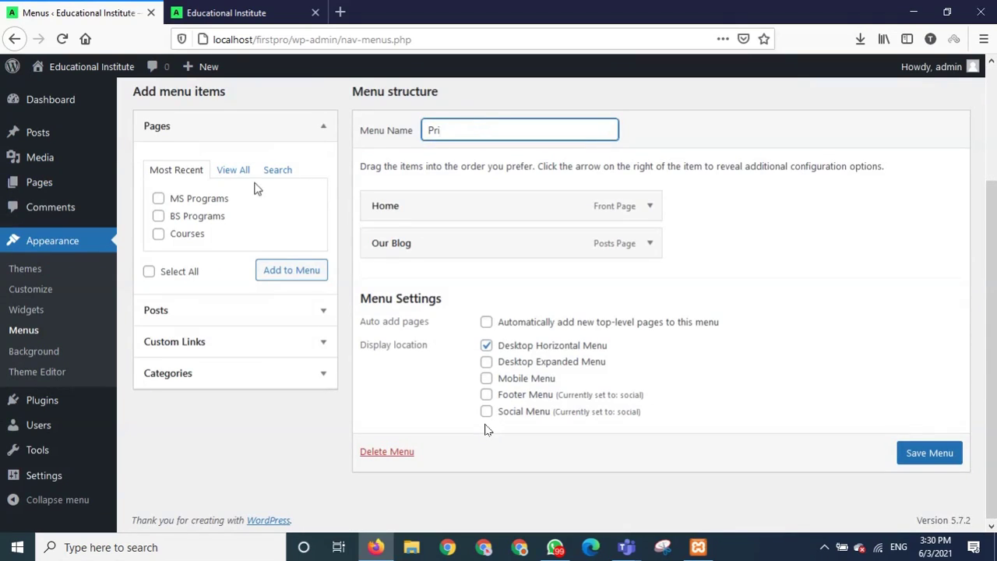
{"action": "left_click", "coordinate": [159, 200]}
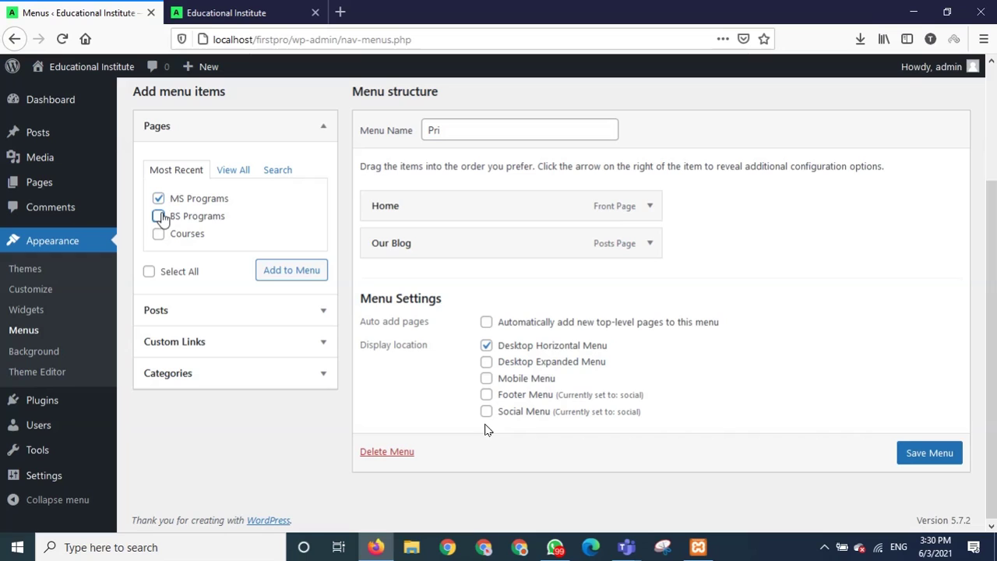
{"action": "left_click", "coordinate": [159, 217]}
{"action": "left_click", "coordinate": [159, 233]}
{"action": "left_click", "coordinate": [289, 272]}
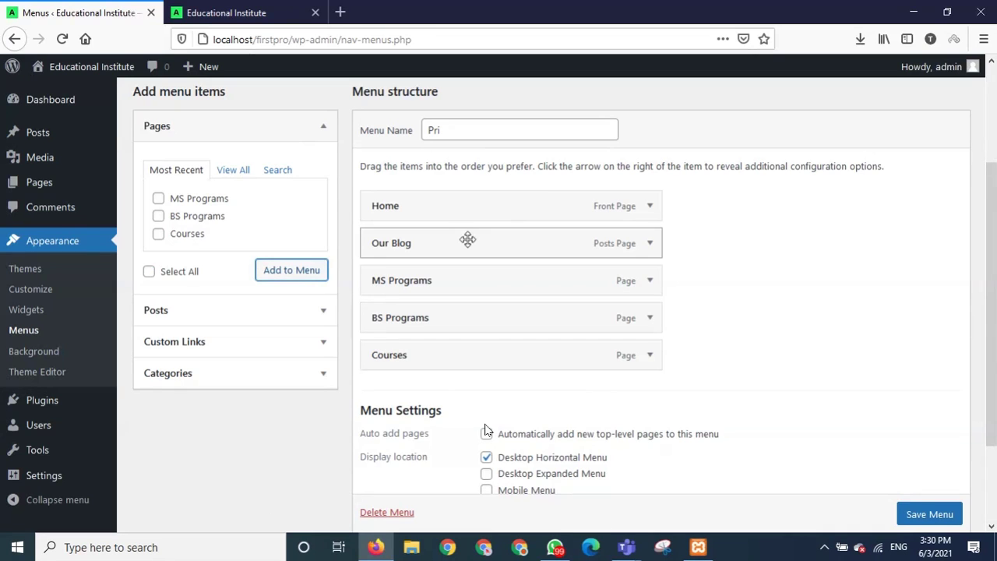
Move Courses up to follow Our Blog and save the Pri menu.
{"action": "left_click_drag", "start_coordinate": [448, 356], "coordinate": [451, 283]}
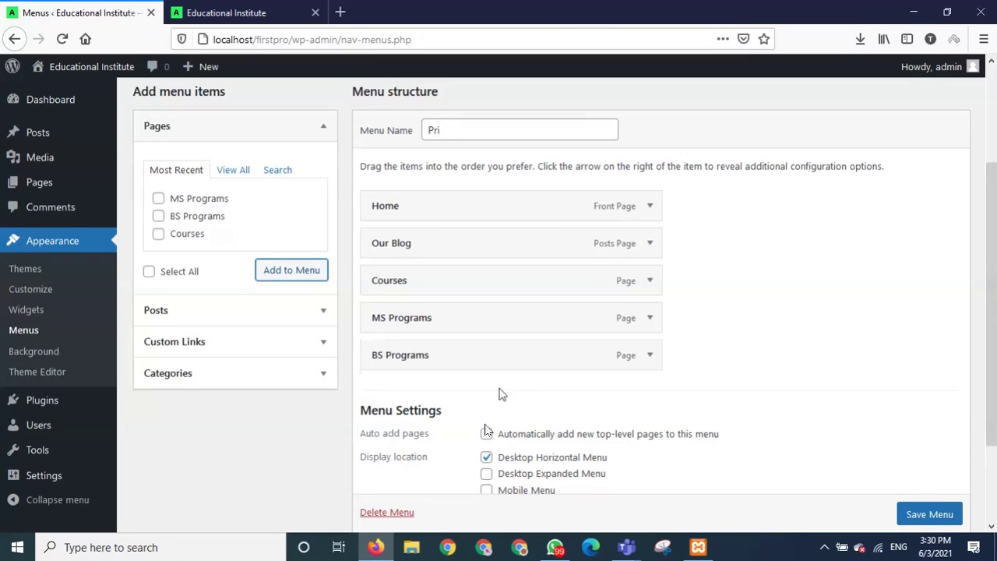
{"action": "scroll", "coordinate": [821, 462], "scroll_direction": "down", "scroll_amount": 1}
{"action": "scroll", "coordinate": [820, 462], "scroll_direction": "down", "scroll_amount": 2}
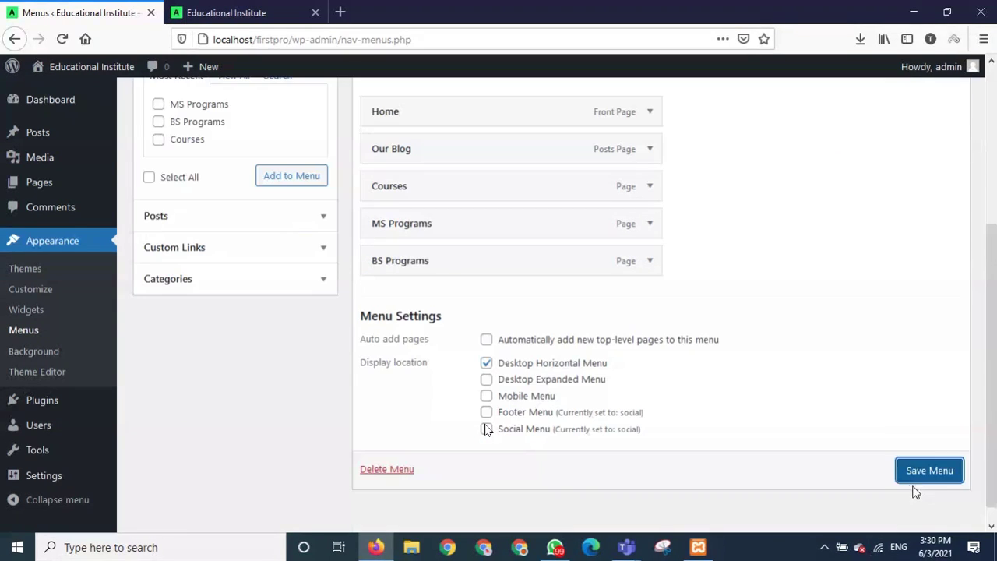
{"action": "left_click", "coordinate": [920, 474]}
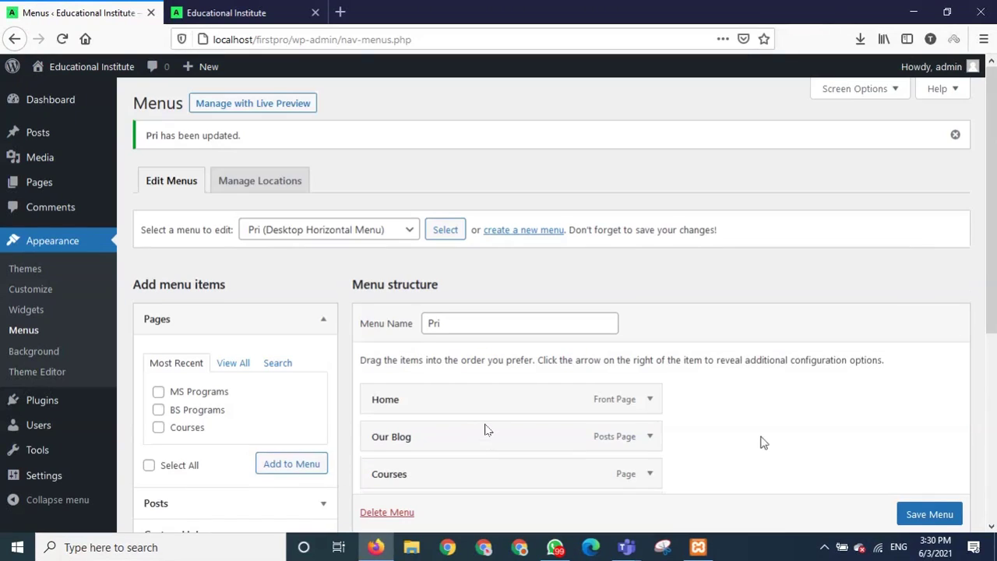
{"action": "scroll", "coordinate": [735, 450], "scroll_direction": "down", "scroll_amount": 3}
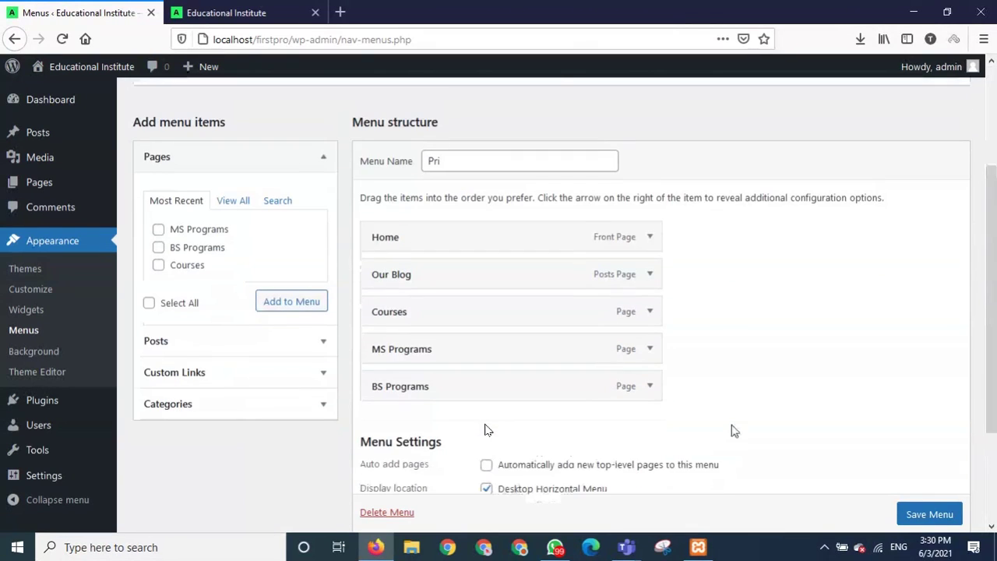
{"action": "scroll", "coordinate": [733, 431], "scroll_direction": "up", "scroll_amount": 1}
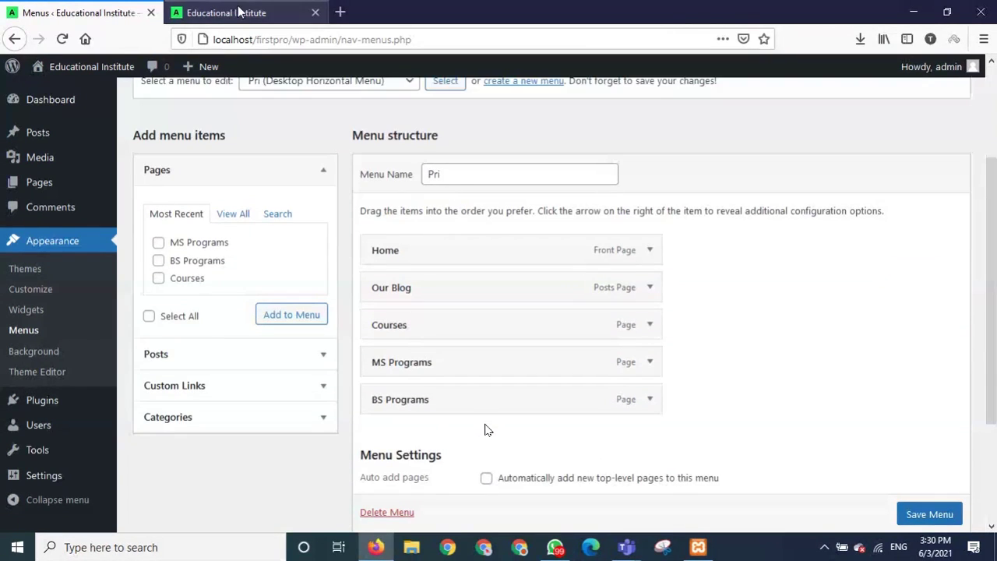
{"action": "left_click", "coordinate": [239, 11]}
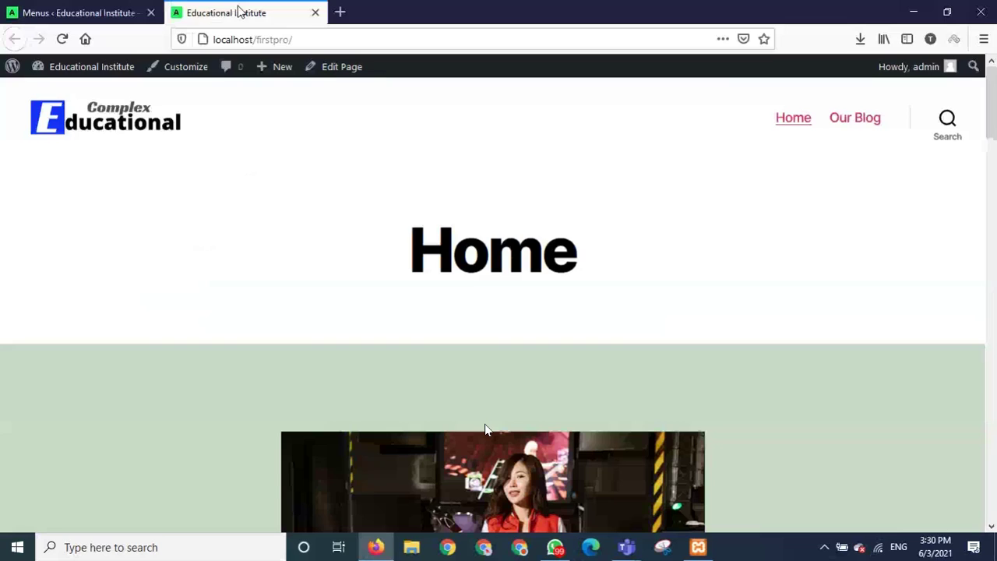
{"action": "left_click", "coordinate": [62, 41]}
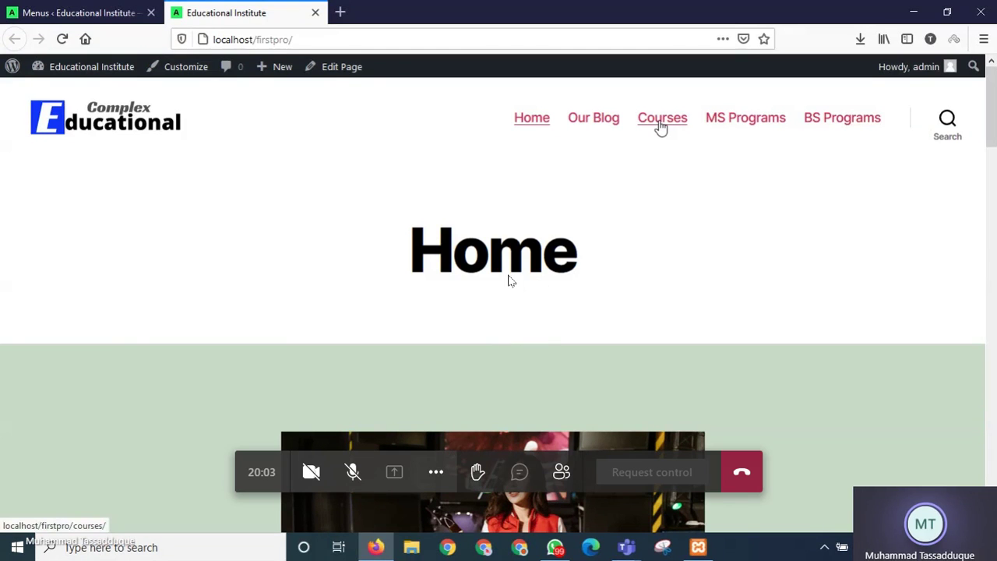
{"action": "left_click", "coordinate": [97, 19]}
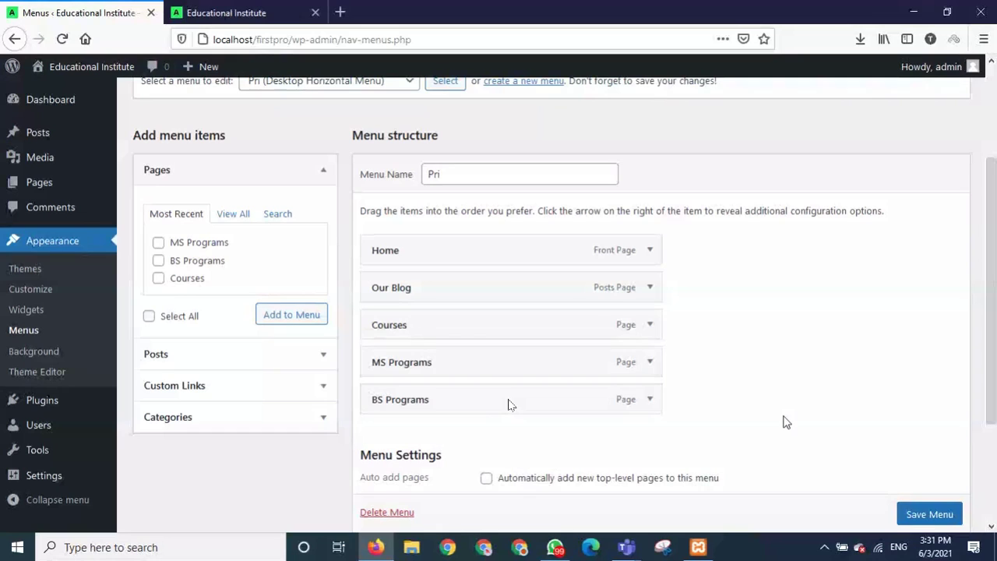
Move BS Programs above MS Programs and Courses under Home, then save the menu.
{"action": "left_click_drag", "start_coordinate": [423, 410], "coordinate": [427, 371]}
{"action": "left_click_drag", "start_coordinate": [412, 323], "coordinate": [410, 288]}
{"action": "key", "text": "ctrl+s"}
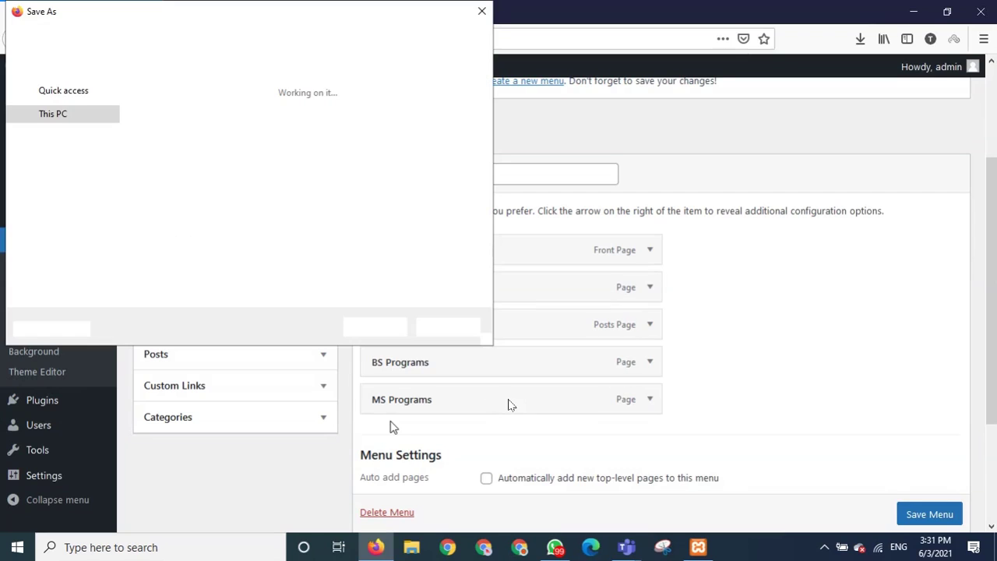
{"action": "left_click", "coordinate": [436, 331]}
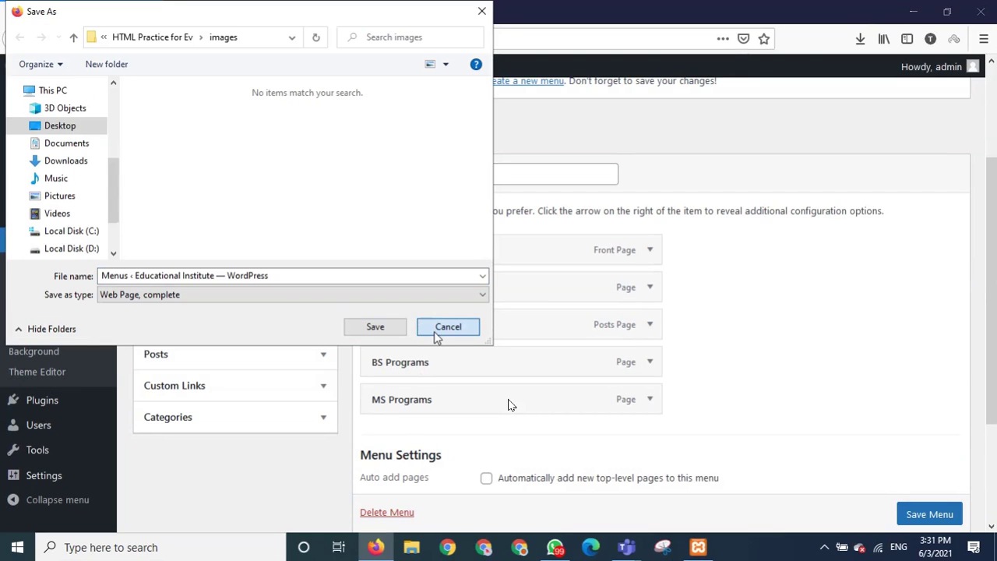
{"action": "left_click", "coordinate": [440, 328]}
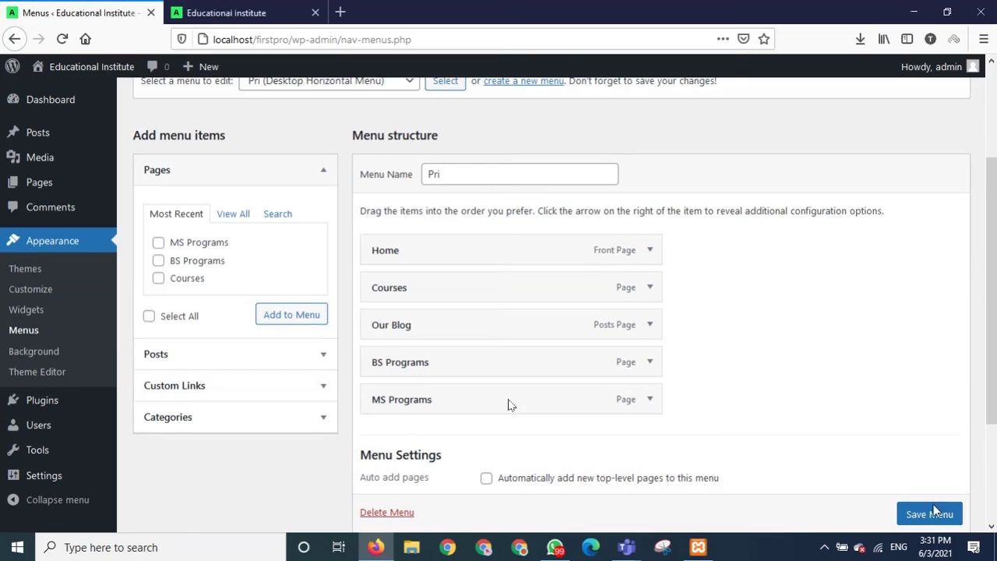
{"action": "left_click", "coordinate": [931, 515]}
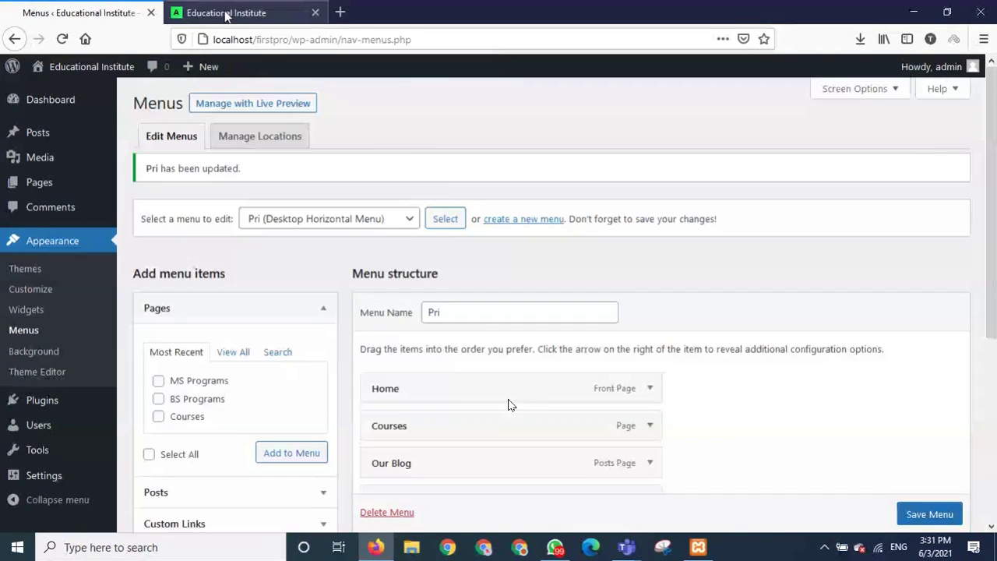
Reload the live home page to check the new menu order, then return to Menus.
{"action": "left_click", "coordinate": [226, 13]}
{"action": "left_click", "coordinate": [61, 39]}
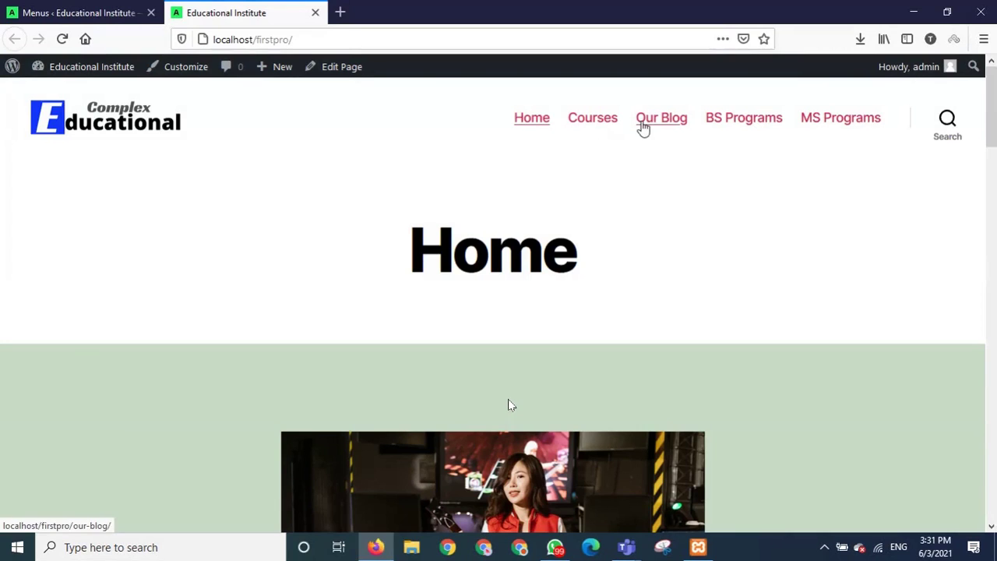
{"action": "left_click", "coordinate": [101, 8]}
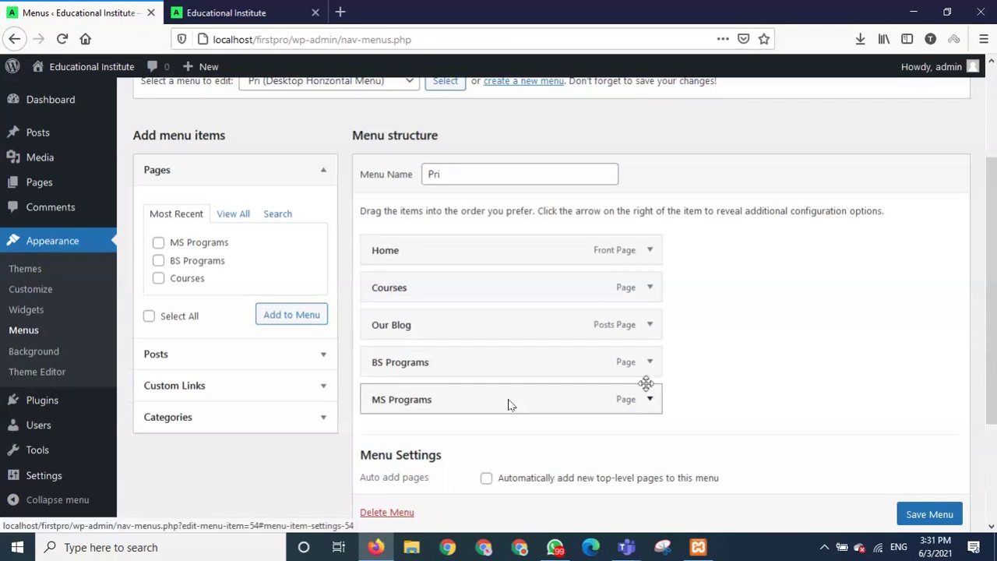
Move Courses below Our Blog, nest BS Programs and MS Programs under it, and save.
{"action": "left_click_drag", "start_coordinate": [458, 292], "coordinate": [460, 327]}
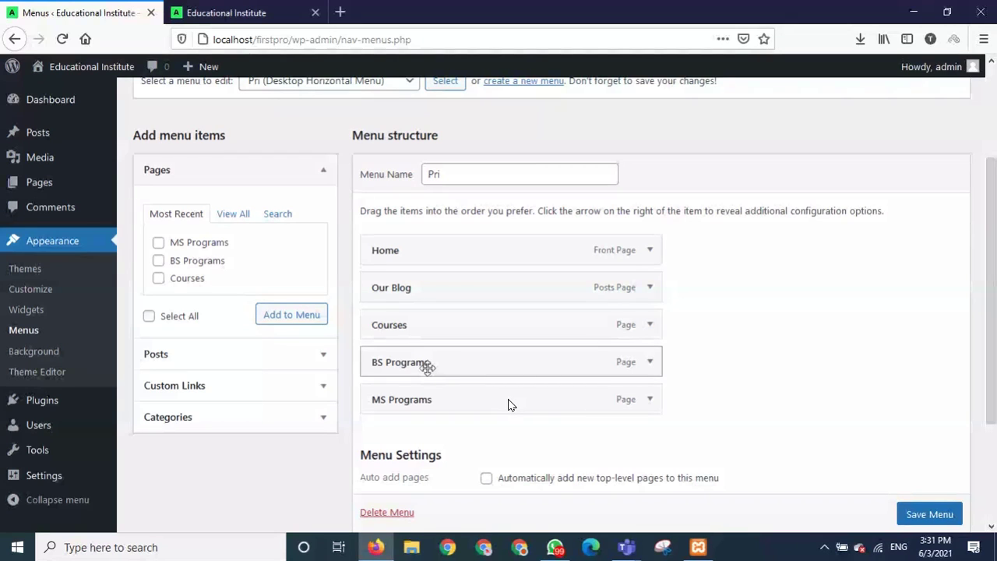
{"action": "left_click_drag", "start_coordinate": [427, 368], "coordinate": [472, 367]}
{"action": "left_click_drag", "start_coordinate": [440, 401], "coordinate": [490, 393]}
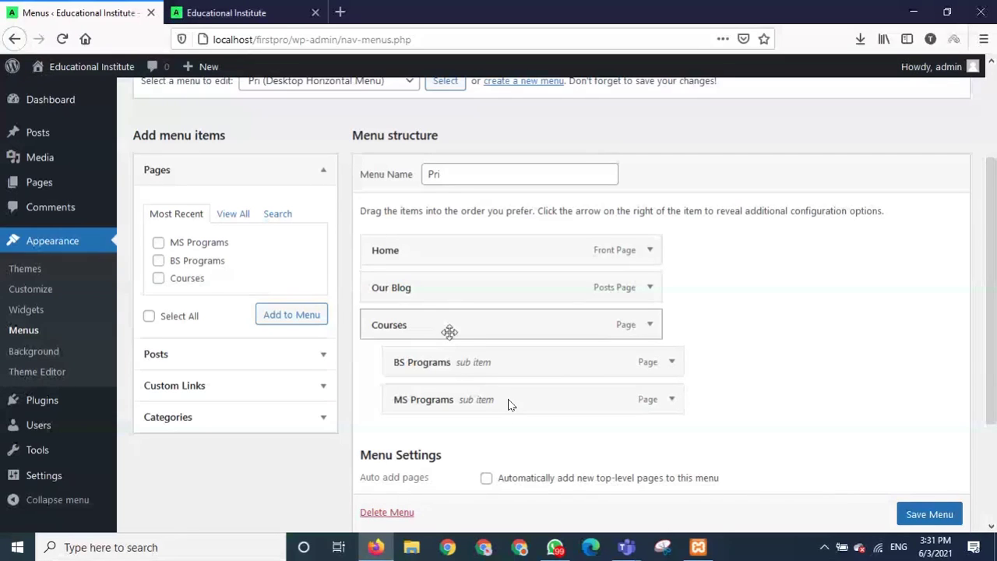
{"action": "left_click", "coordinate": [945, 518]}
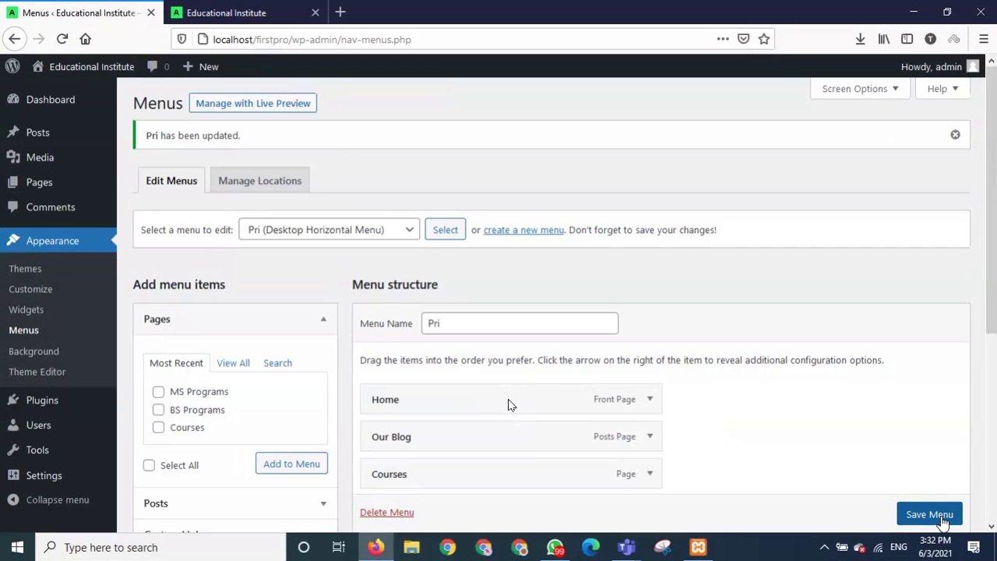
{"action": "scroll", "coordinate": [615, 463], "scroll_direction": "down", "scroll_amount": 4}
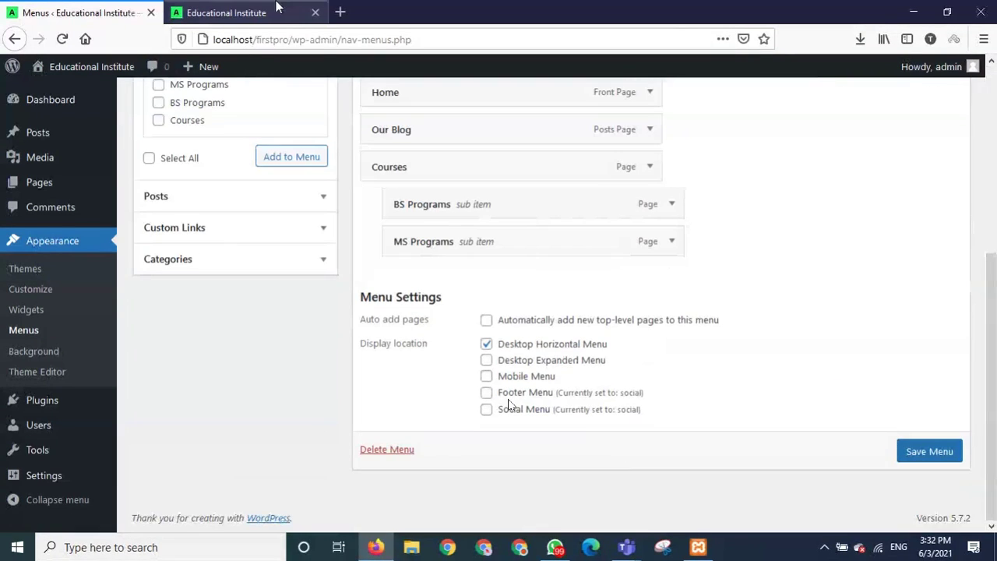
{"action": "left_click", "coordinate": [278, 6]}
{"action": "left_click", "coordinate": [63, 39]}
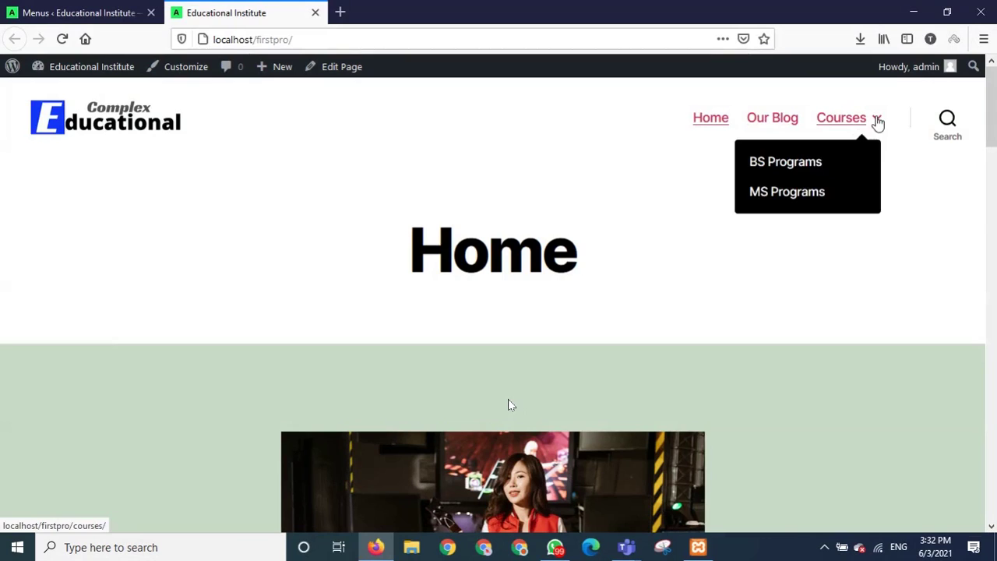
{"action": "mouse_move", "coordinate": [881, 128]}
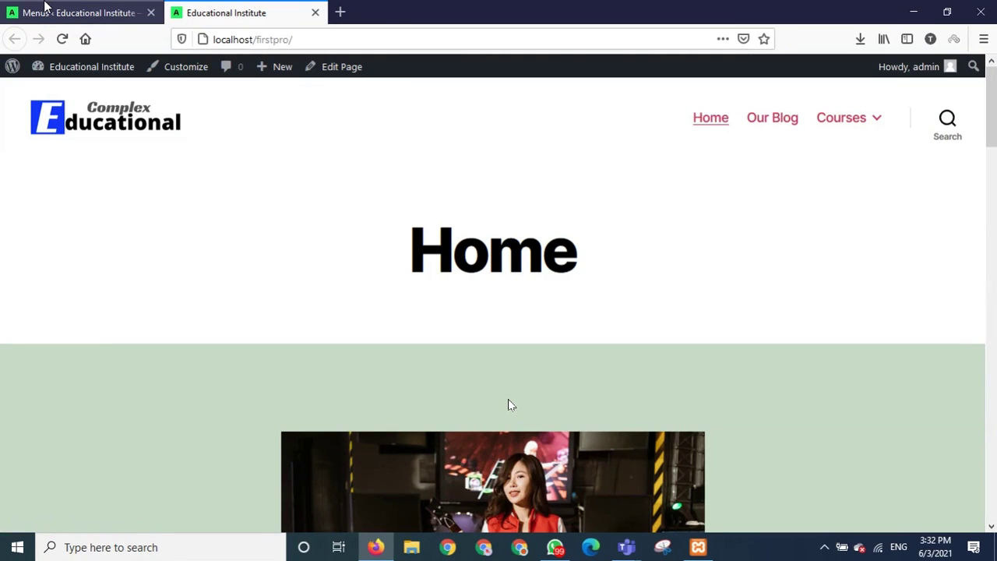
{"action": "left_click", "coordinate": [44, 6]}
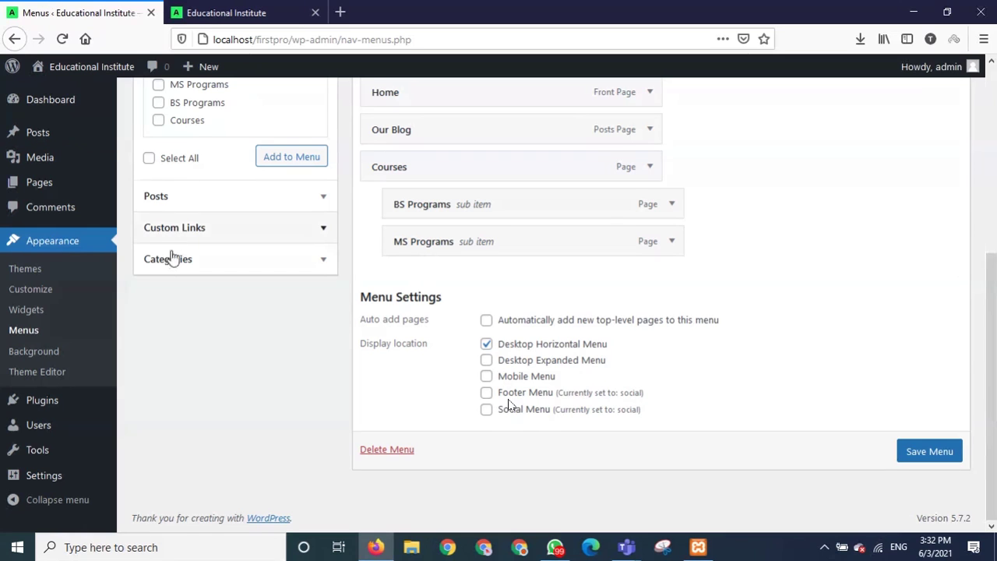
{"action": "scroll", "coordinate": [508, 405], "scroll_direction": "up", "scroll_amount": 3}
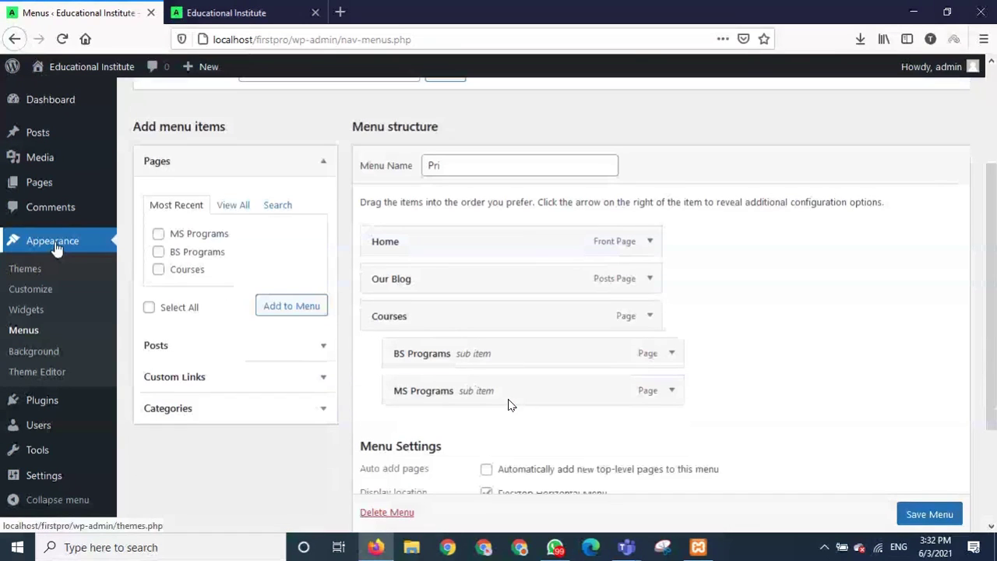
Publish an empty 'Contact Us' page, then open the Appearance > Menus editor.
{"action": "left_click", "coordinate": [46, 185]}
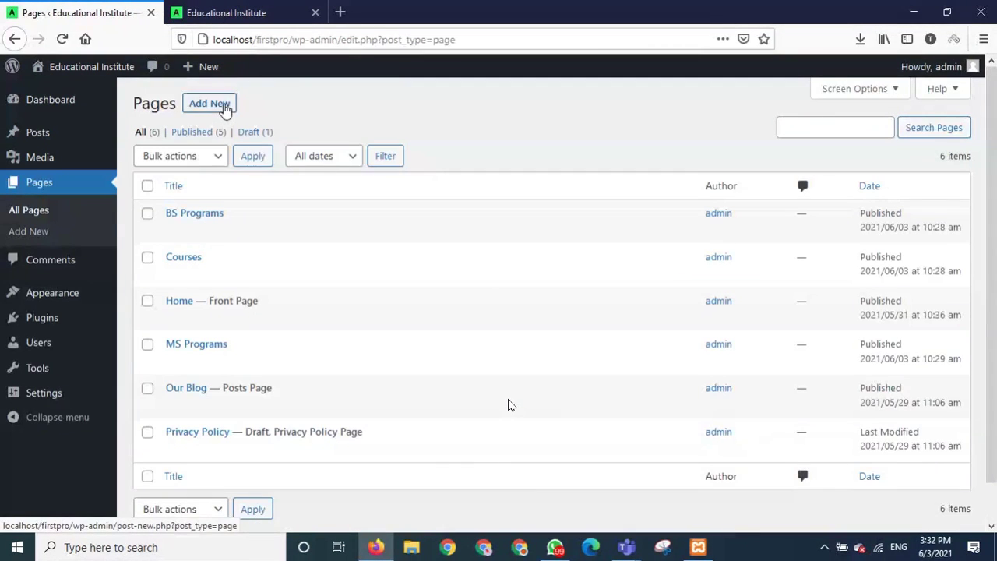
{"action": "left_click", "coordinate": [224, 111]}
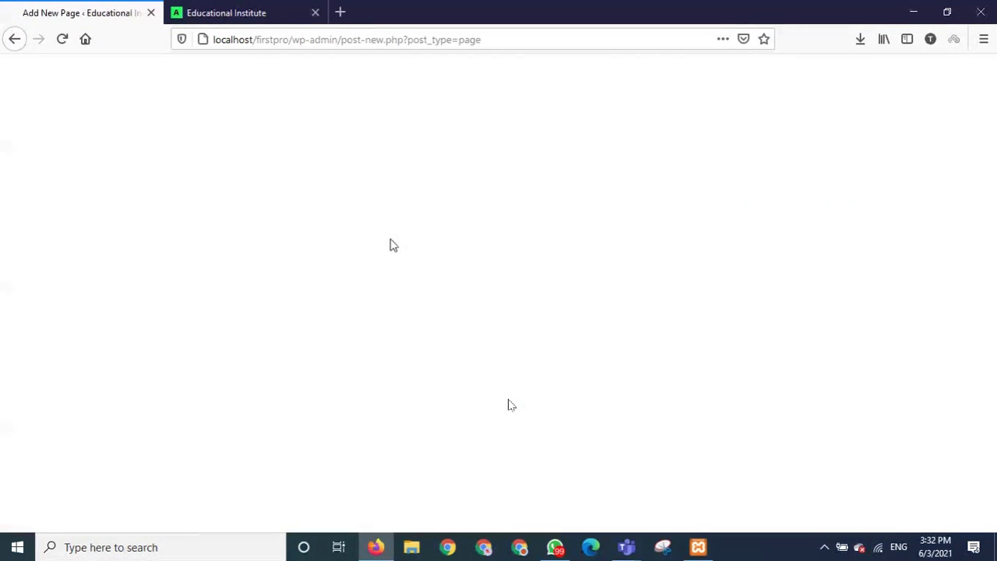
{"action": "type", "text": "Contact Us"}
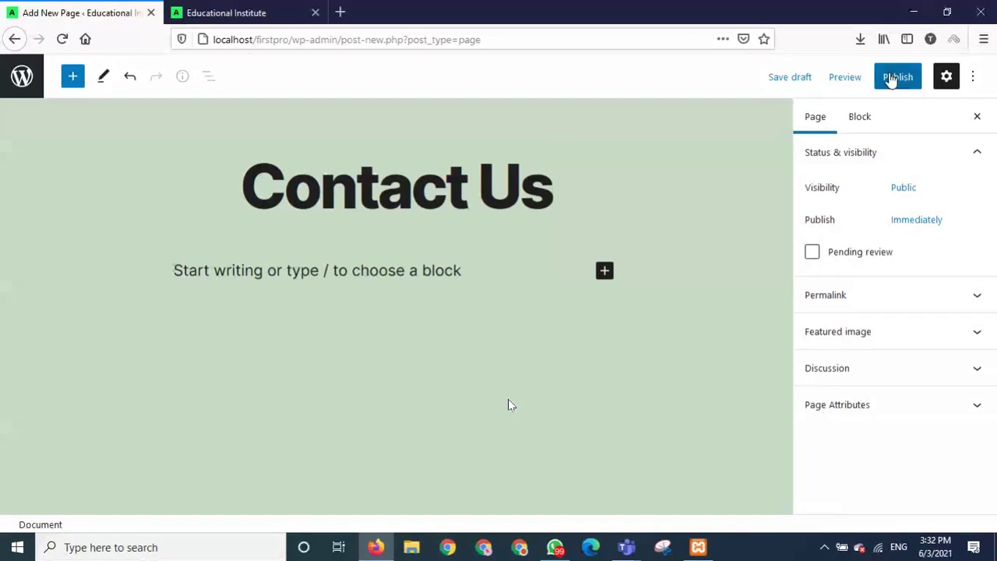
{"action": "left_click", "coordinate": [888, 80]}
{"action": "left_click", "coordinate": [864, 78]}
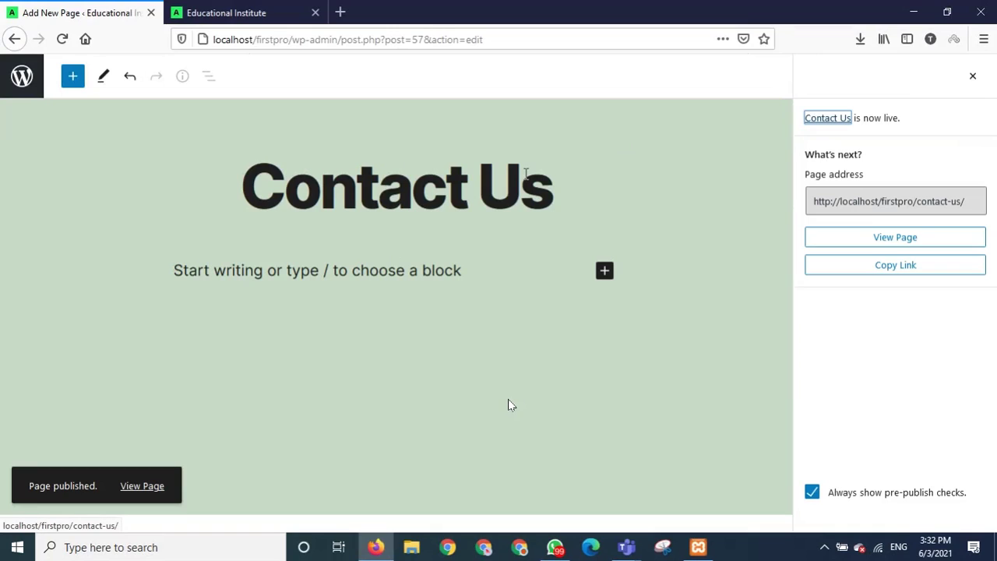
{"action": "left_click", "coordinate": [23, 78]}
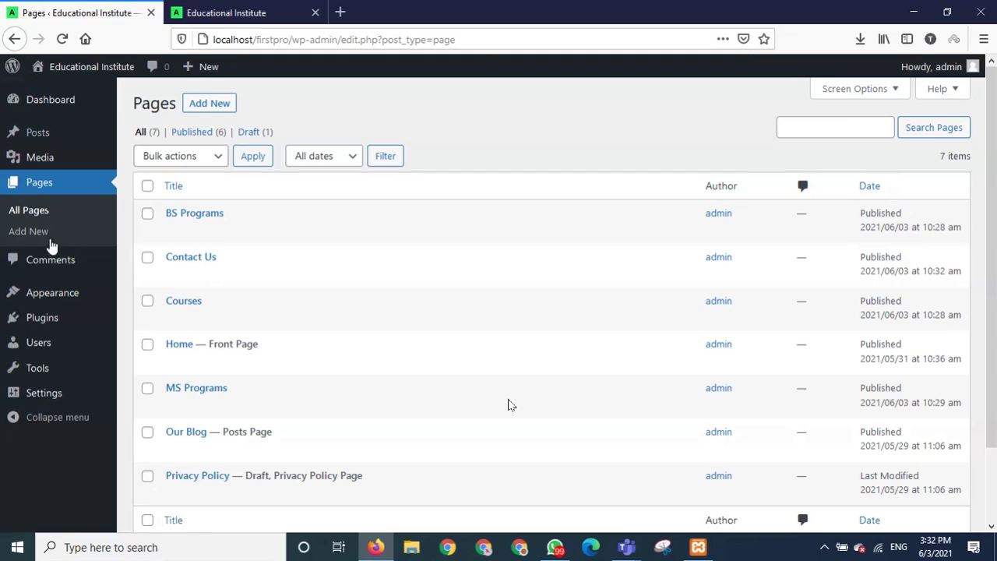
{"action": "mouse_move", "coordinate": [55, 298]}
{"action": "left_click", "coordinate": [144, 358]}
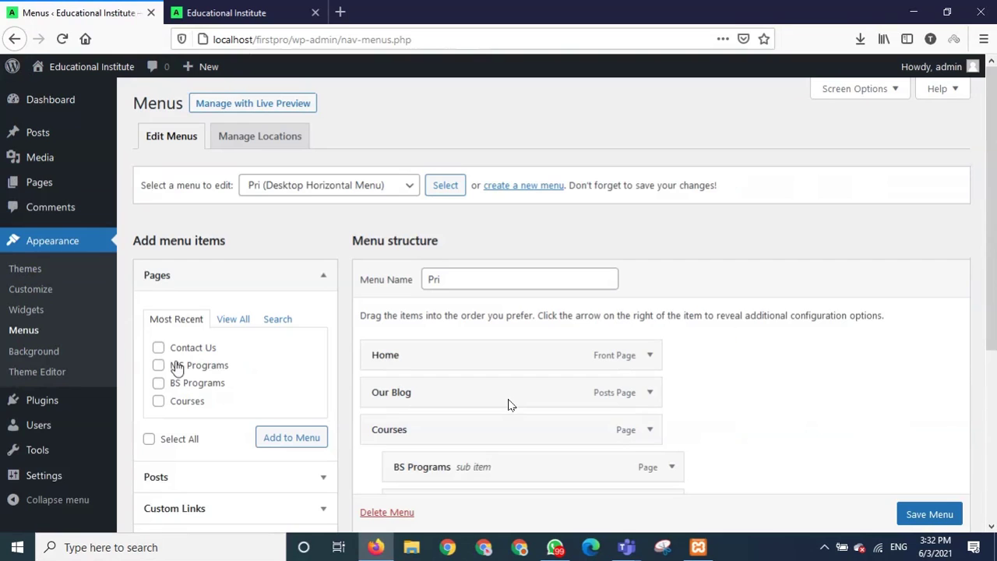
Add Contact Us to the end of the Pri menu, save, and reload the live site.
{"action": "scroll", "coordinate": [195, 362], "scroll_direction": "down", "scroll_amount": 3}
{"action": "scroll", "coordinate": [223, 356], "scroll_direction": "up", "scroll_amount": 1}
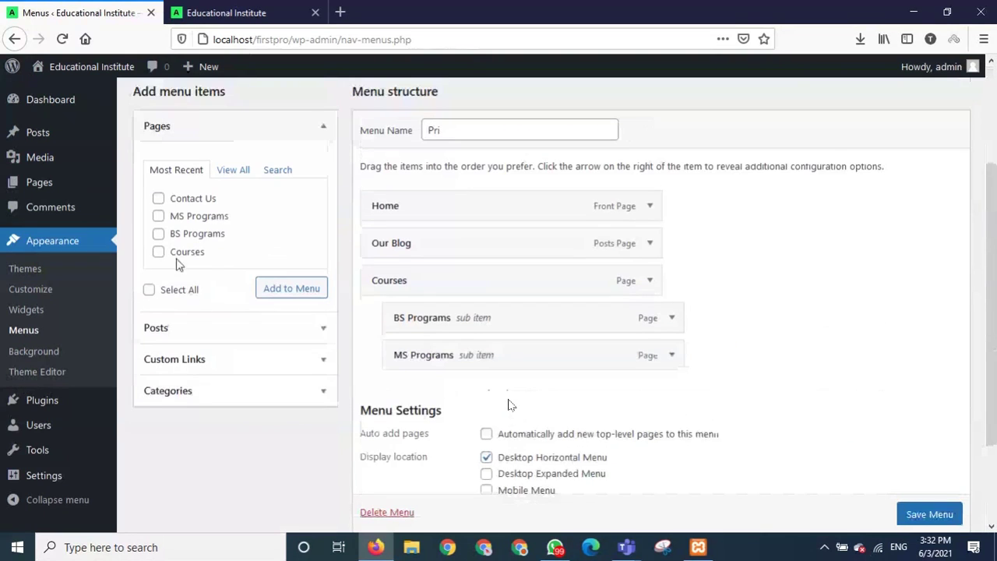
{"action": "left_click", "coordinate": [290, 293]}
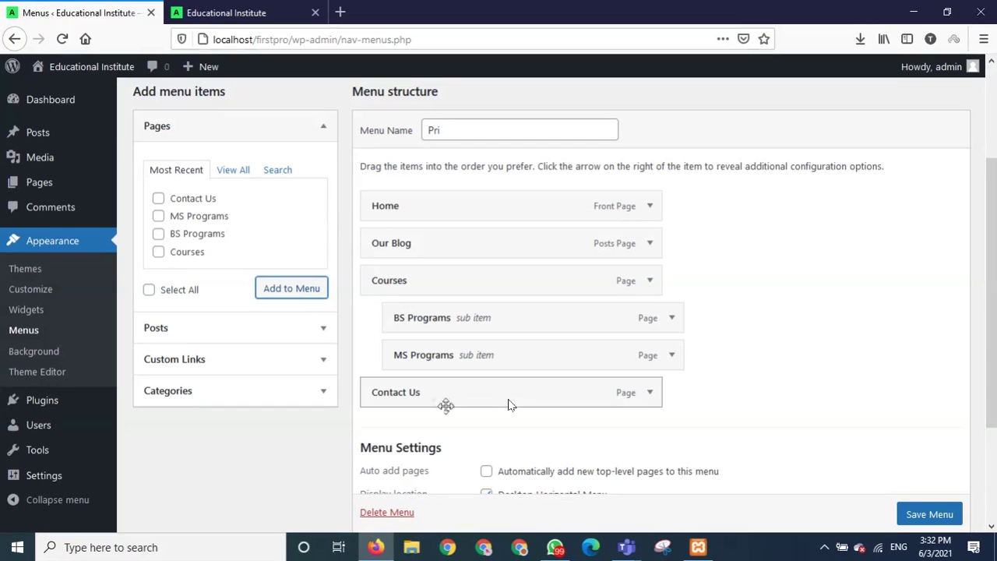
{"action": "scroll", "coordinate": [903, 507], "scroll_direction": "down", "scroll_amount": 1}
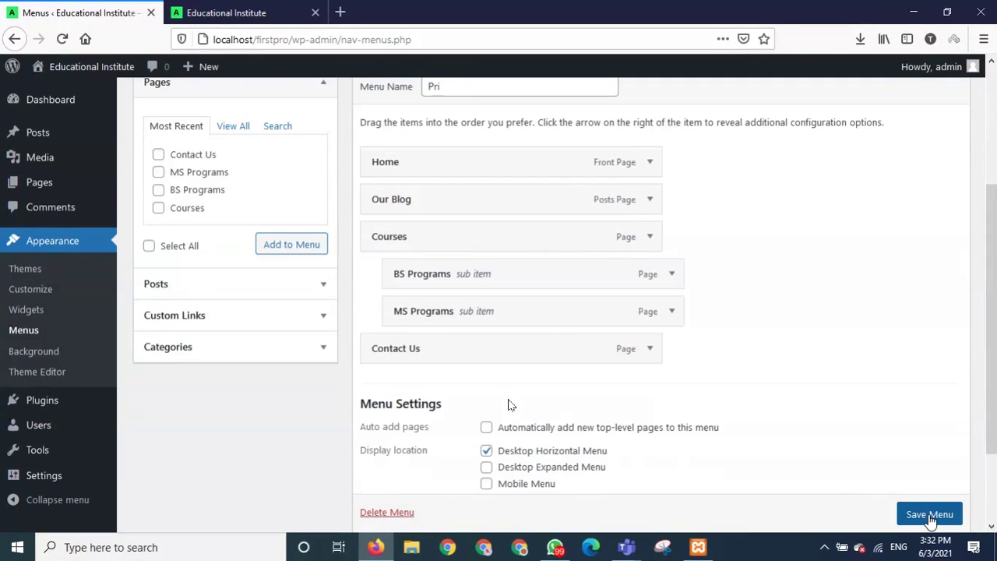
{"action": "left_click", "coordinate": [929, 521]}
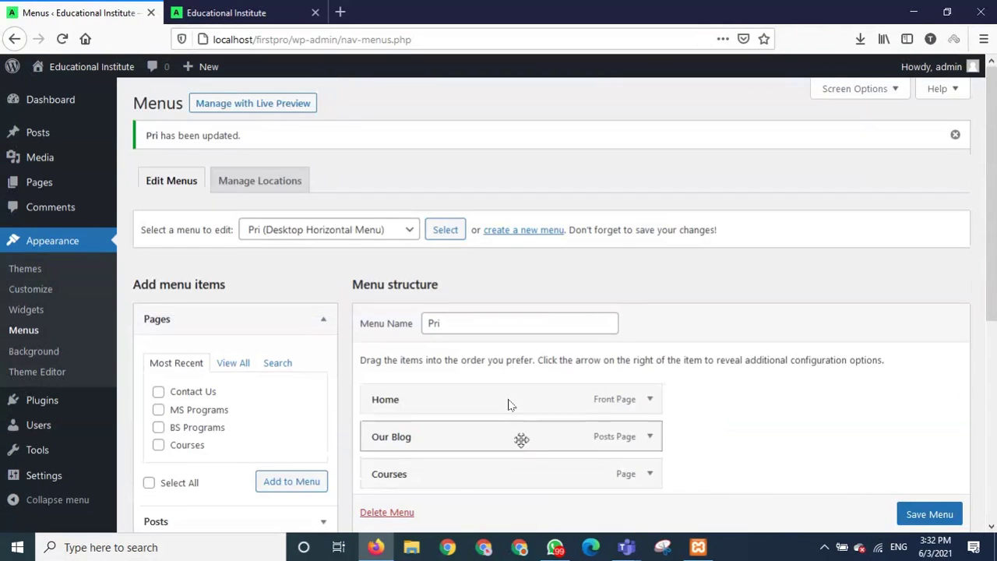
{"action": "scroll", "coordinate": [522, 439], "scroll_direction": "down", "scroll_amount": 3}
{"action": "left_click", "coordinate": [228, 13]}
{"action": "left_click", "coordinate": [62, 39]}
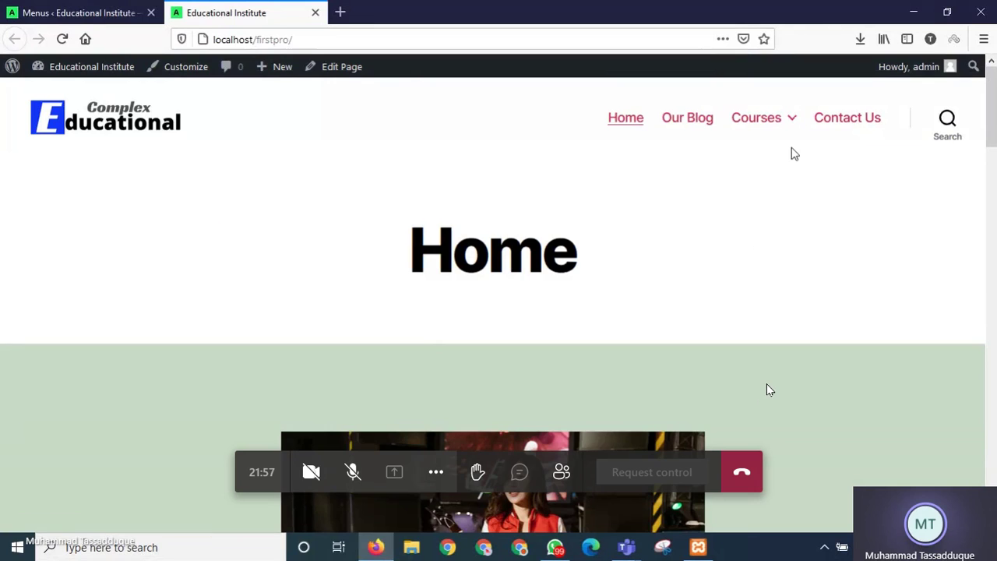
Check the live site's menu for the Contact Us link, then go to the admin's installed themes list.
{"action": "mouse_move", "coordinate": [790, 129]}
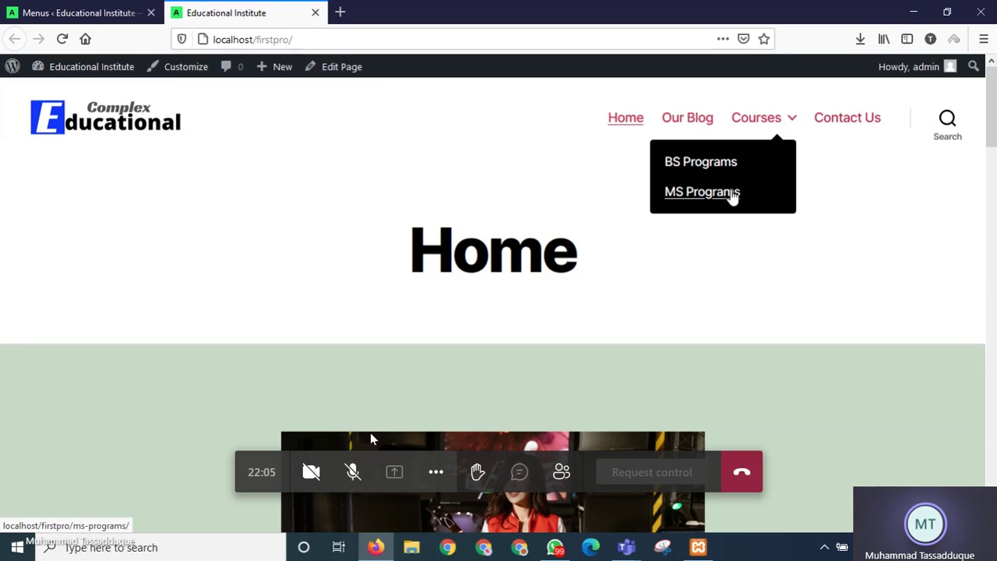
{"action": "left_click", "coordinate": [353, 472]}
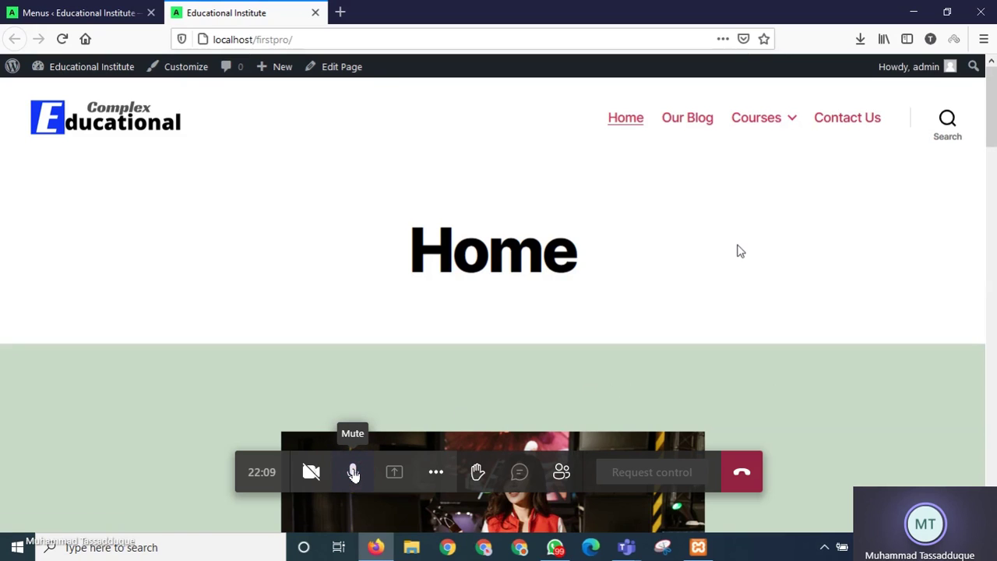
{"action": "left_click", "coordinate": [353, 472]}
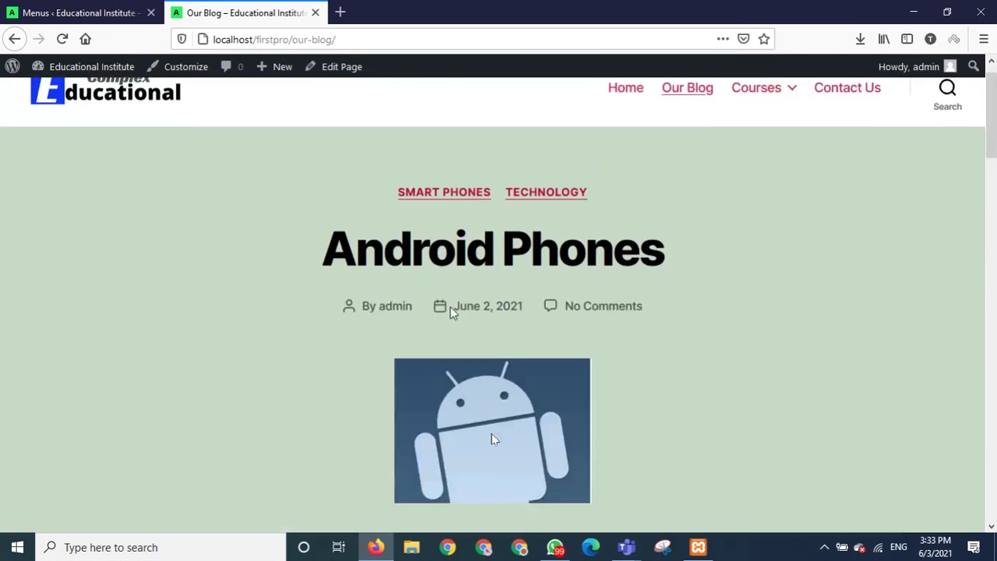
{"action": "left_click", "coordinate": [101, 16]}
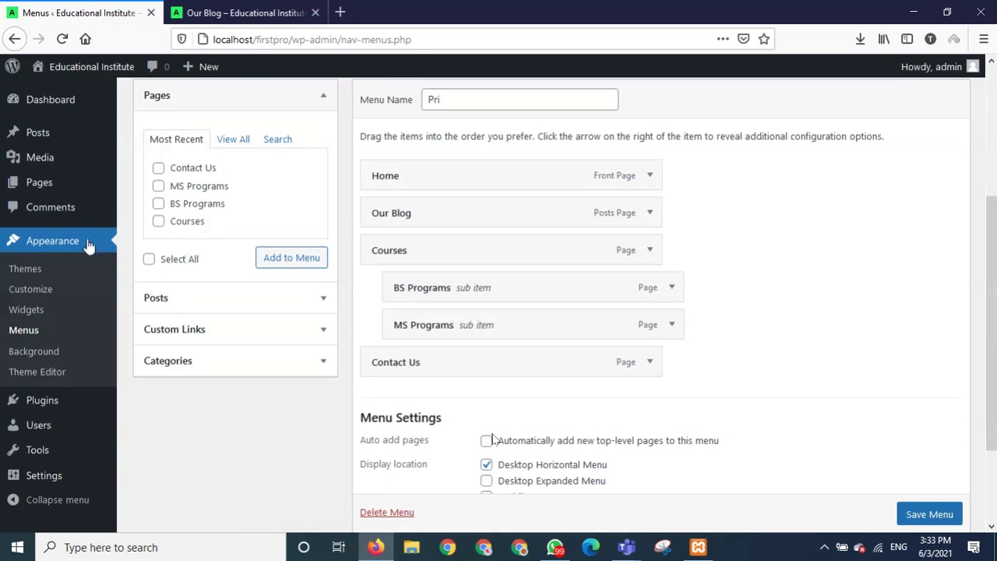
{"action": "left_click", "coordinate": [52, 243]}
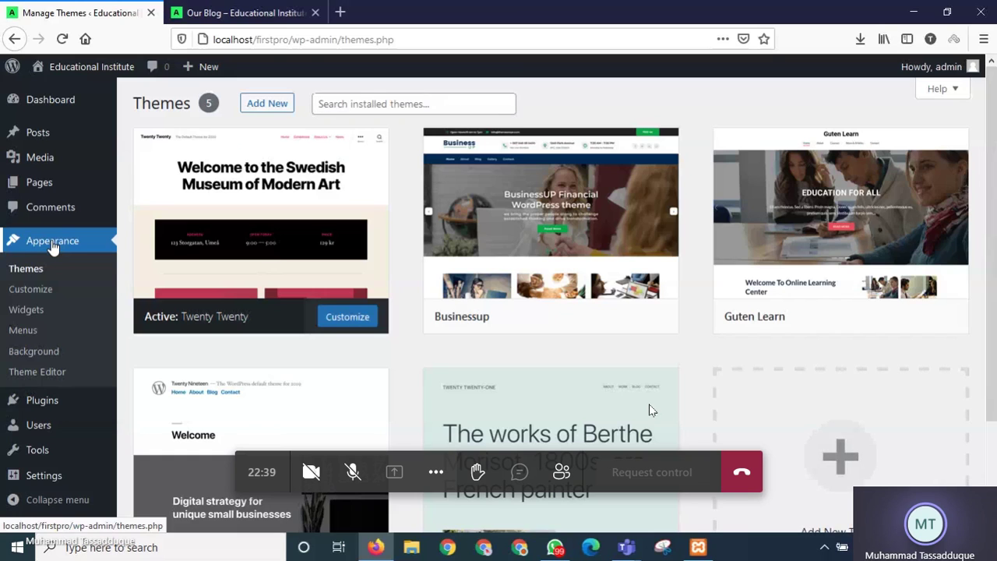
Activate the Businessup theme and reload the Our Blog page to view its new design.
{"action": "mouse_move", "coordinate": [205, 258]}
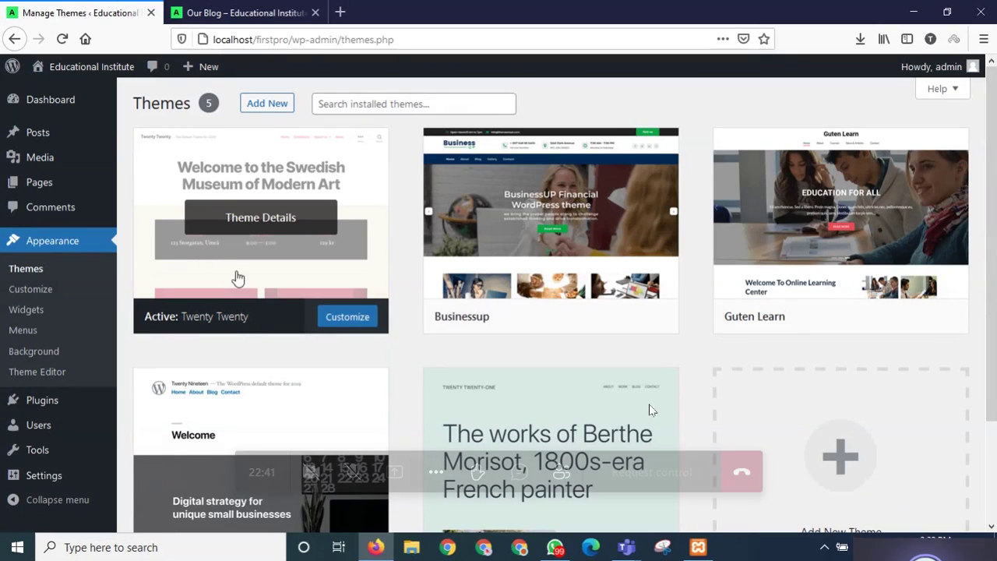
{"action": "mouse_move", "coordinate": [825, 232]}
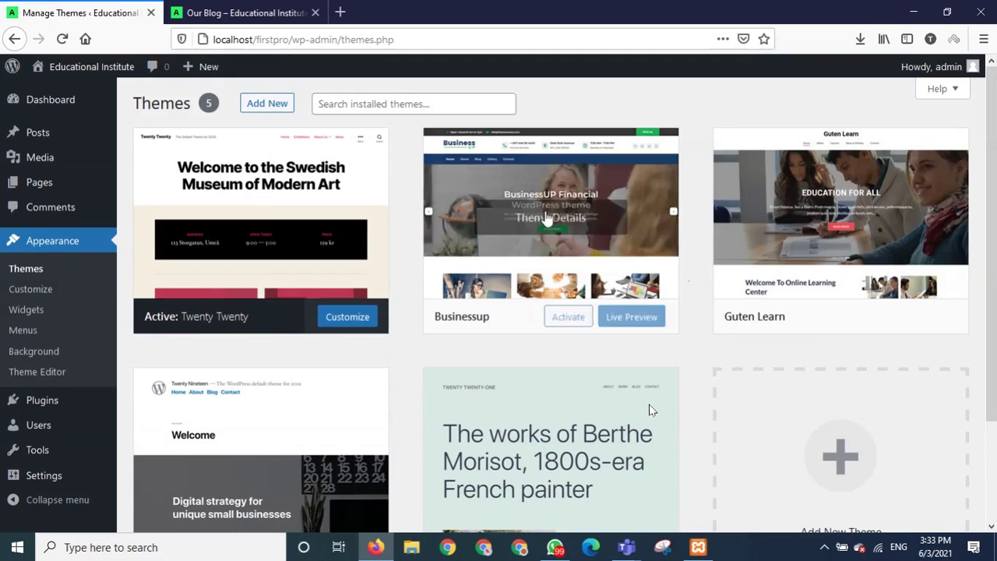
{"action": "mouse_move", "coordinate": [507, 245]}
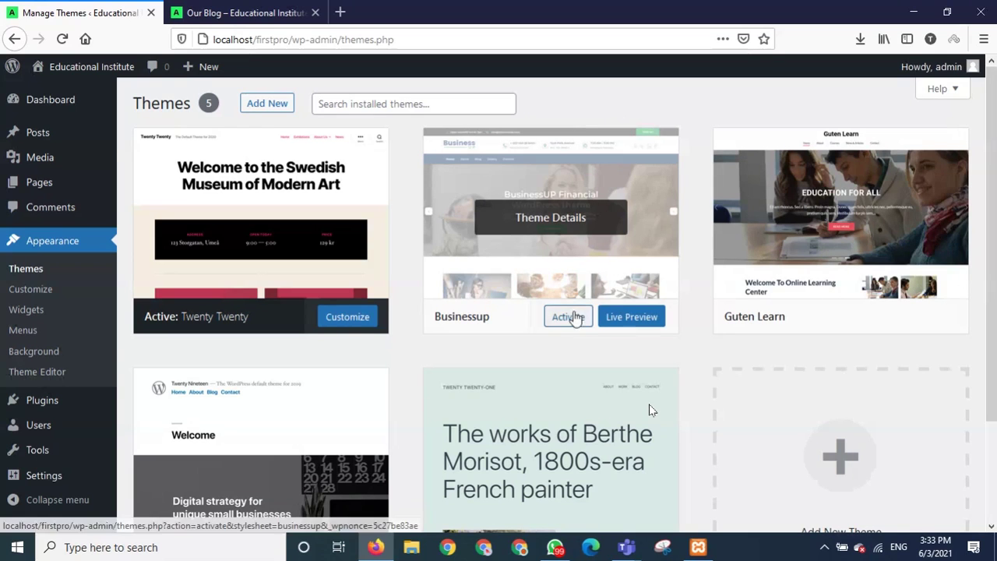
{"action": "left_click", "coordinate": [571, 319]}
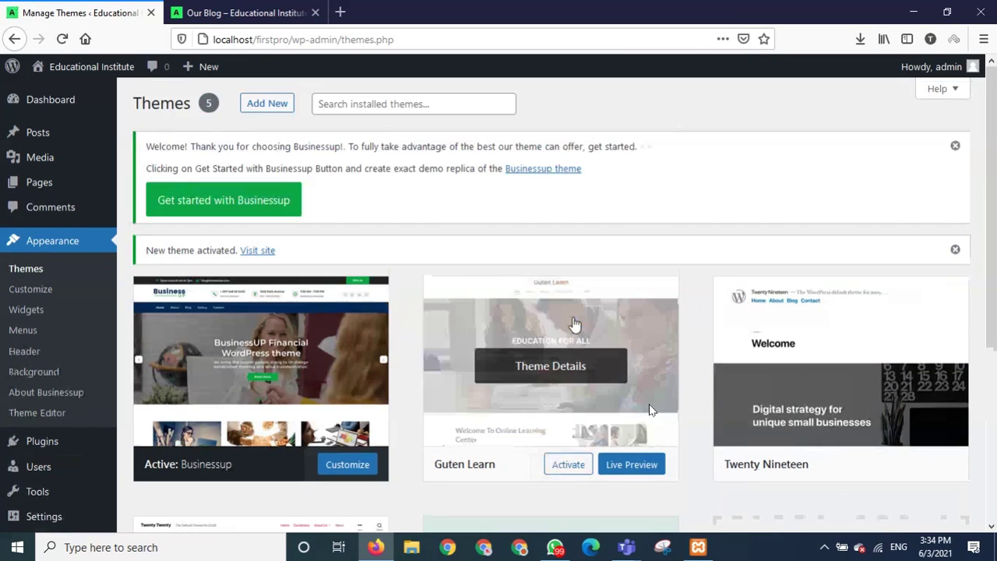
{"action": "left_click", "coordinate": [258, 12]}
{"action": "left_click", "coordinate": [63, 38]}
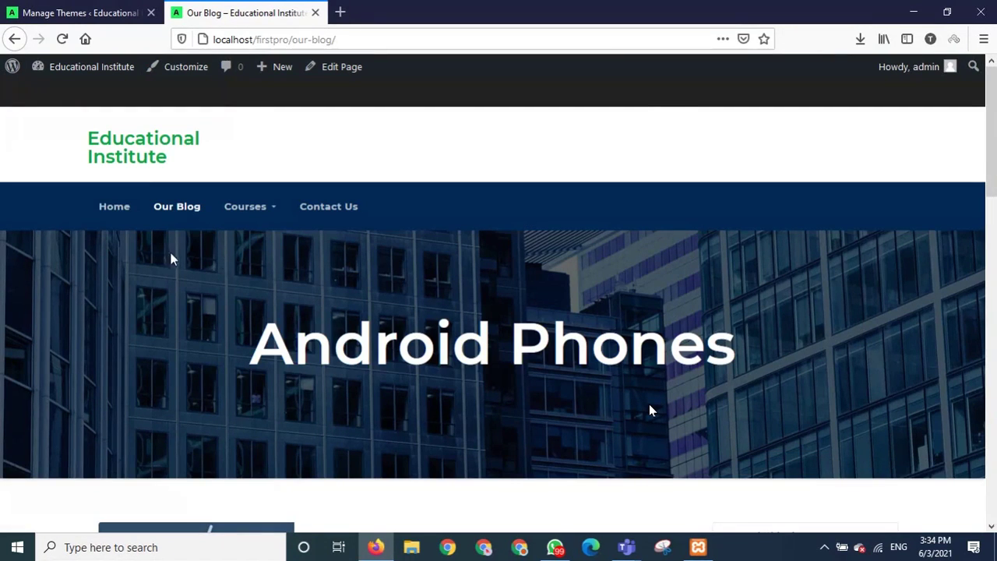
Go to the Home page in Businessup and scroll down to Our Gallery and back up.
{"action": "left_click", "coordinate": [125, 217]}
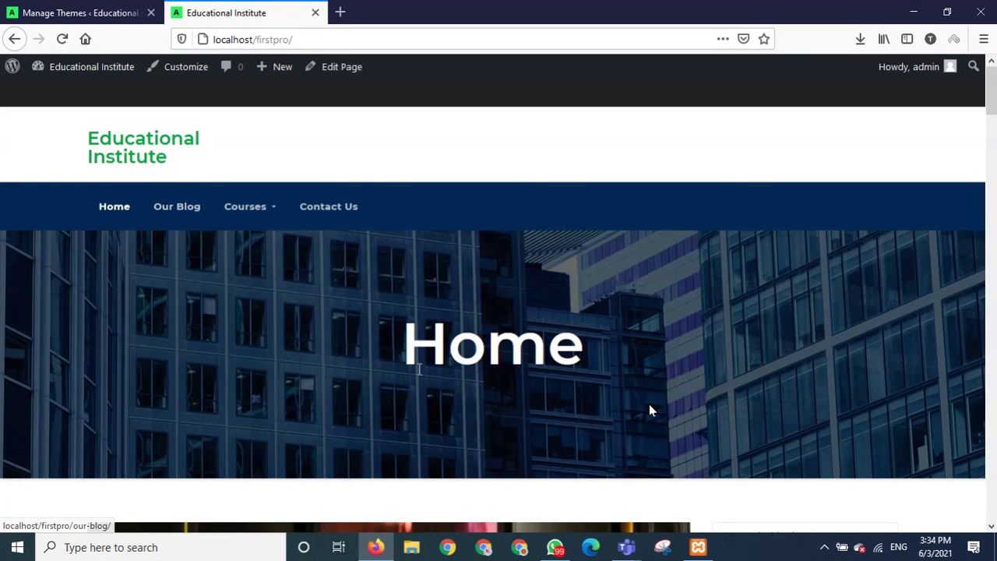
{"action": "scroll", "coordinate": [418, 375], "scroll_direction": "down", "scroll_amount": 3}
{"action": "scroll", "coordinate": [419, 376], "scroll_direction": "down", "scroll_amount": 2}
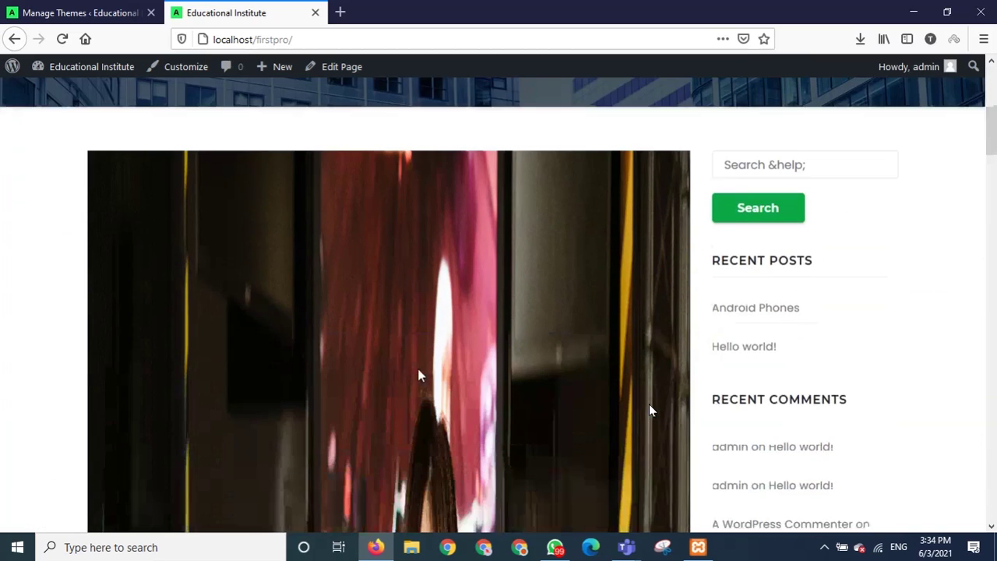
{"action": "scroll", "coordinate": [418, 376], "scroll_direction": "down", "scroll_amount": 10}
{"action": "scroll", "coordinate": [418, 375], "scroll_direction": "down", "scroll_amount": 8}
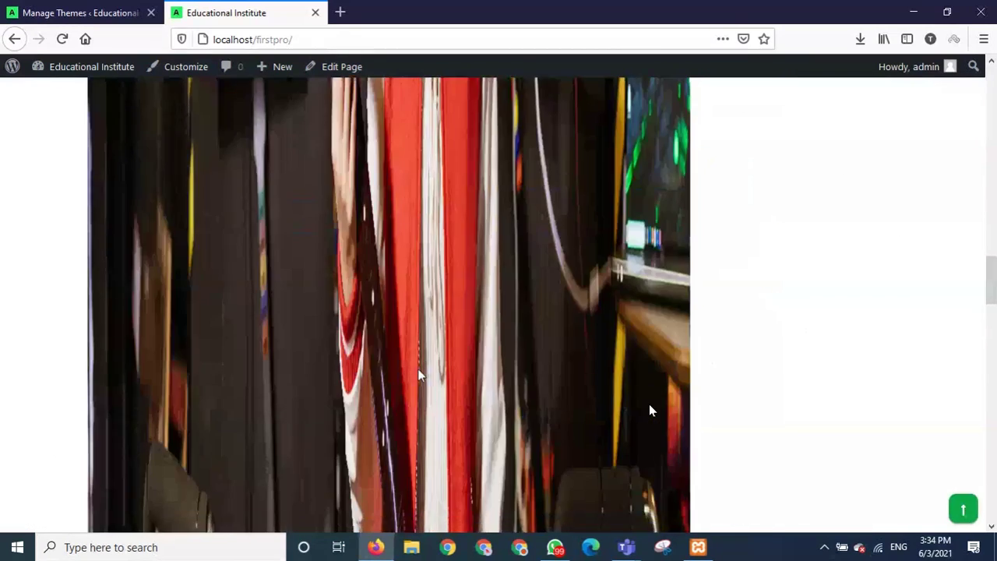
{"action": "scroll", "coordinate": [418, 376], "scroll_direction": "down", "scroll_amount": 5}
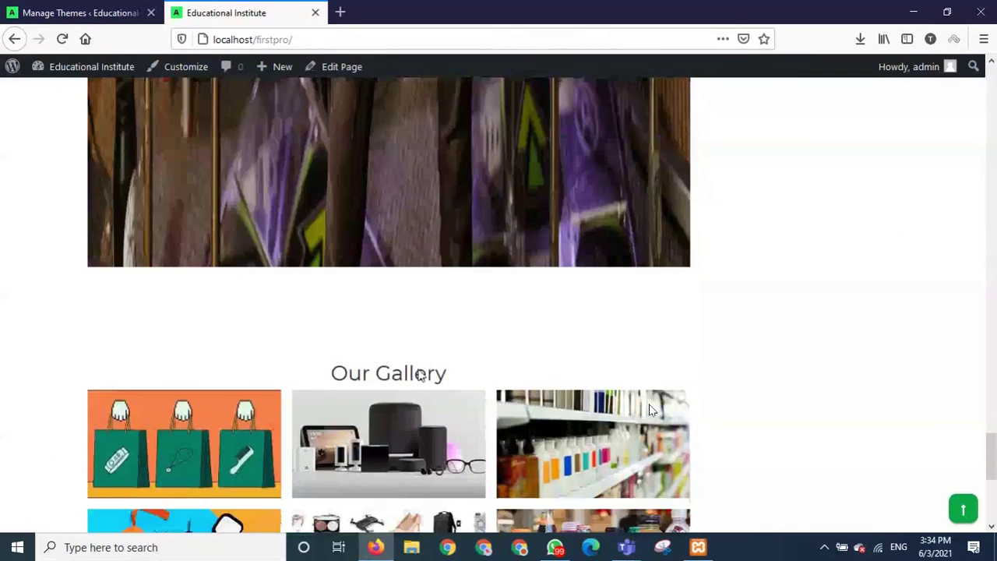
{"action": "scroll", "coordinate": [419, 376], "scroll_direction": "up", "scroll_amount": 8}
{"action": "scroll", "coordinate": [419, 375], "scroll_direction": "up", "scroll_amount": 6}
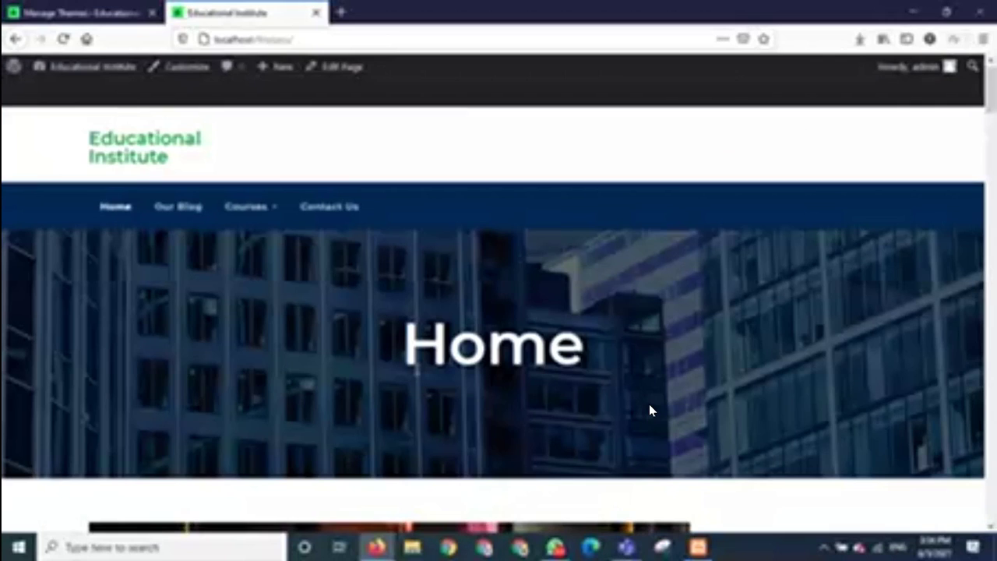
{"action": "mouse_move", "coordinate": [248, 234]}
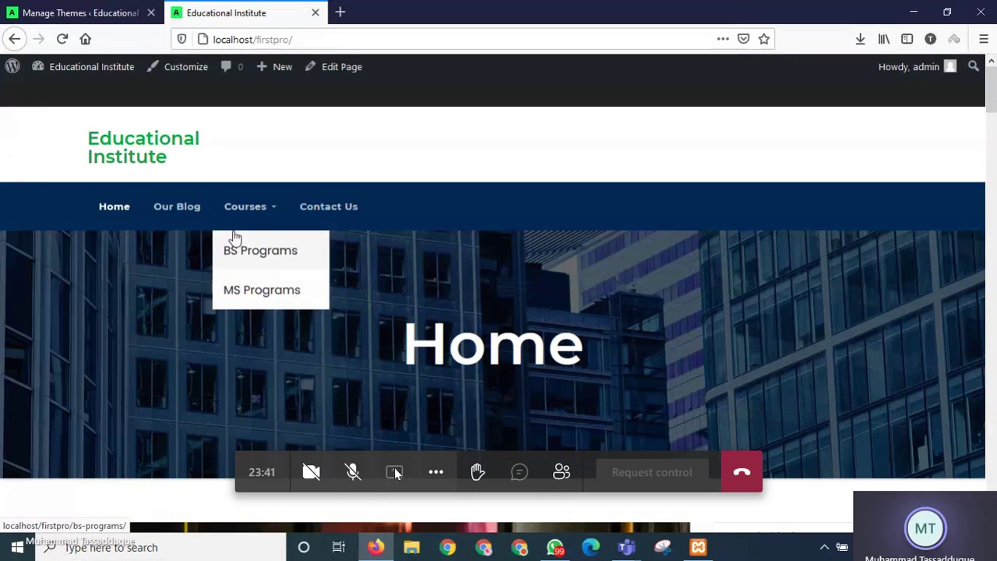
{"action": "left_click", "coordinate": [352, 473]}
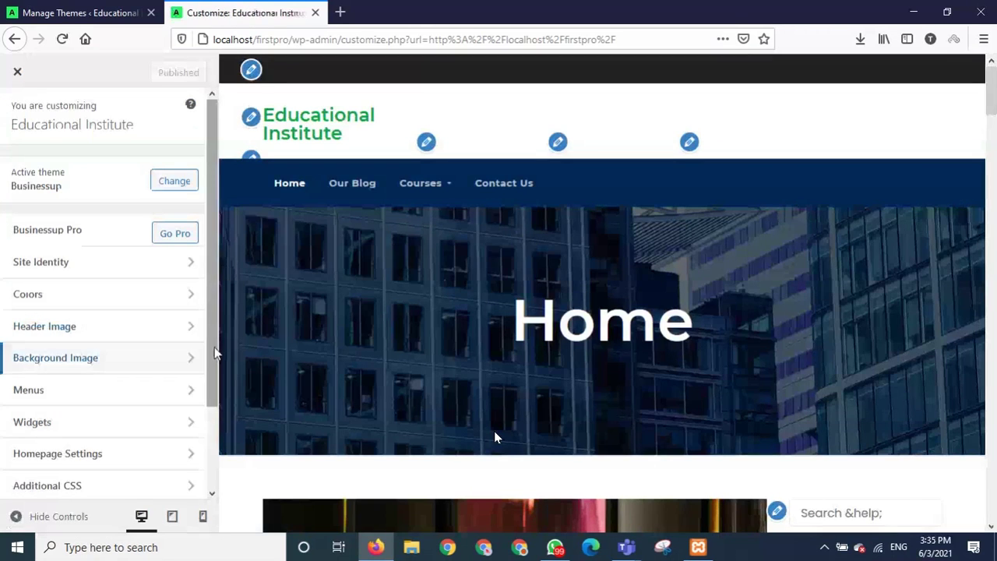
Open the Sidebar Widget Area and remove the Search and Recent Posts widgets.
{"action": "left_click", "coordinate": [131, 424]}
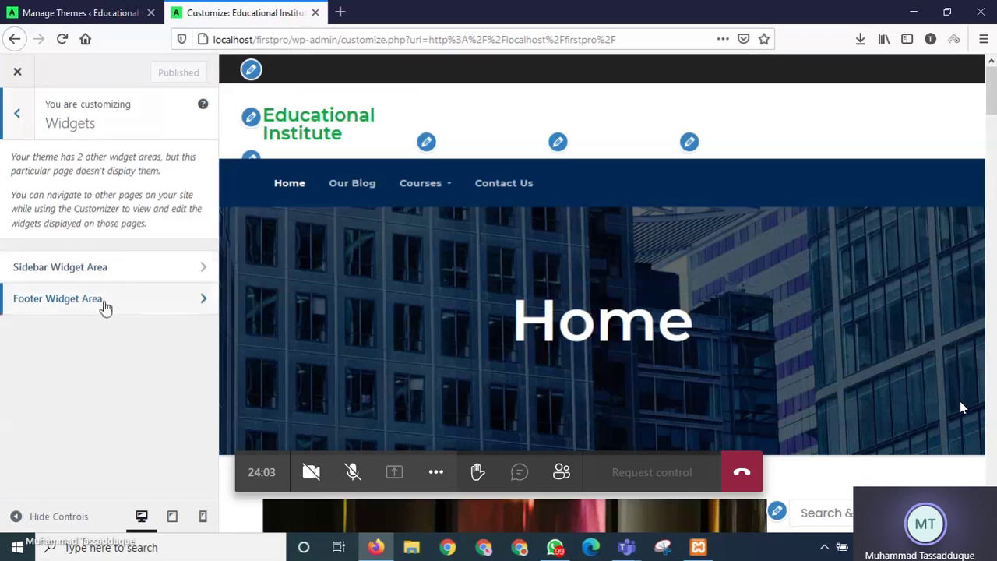
{"action": "left_click", "coordinate": [138, 276]}
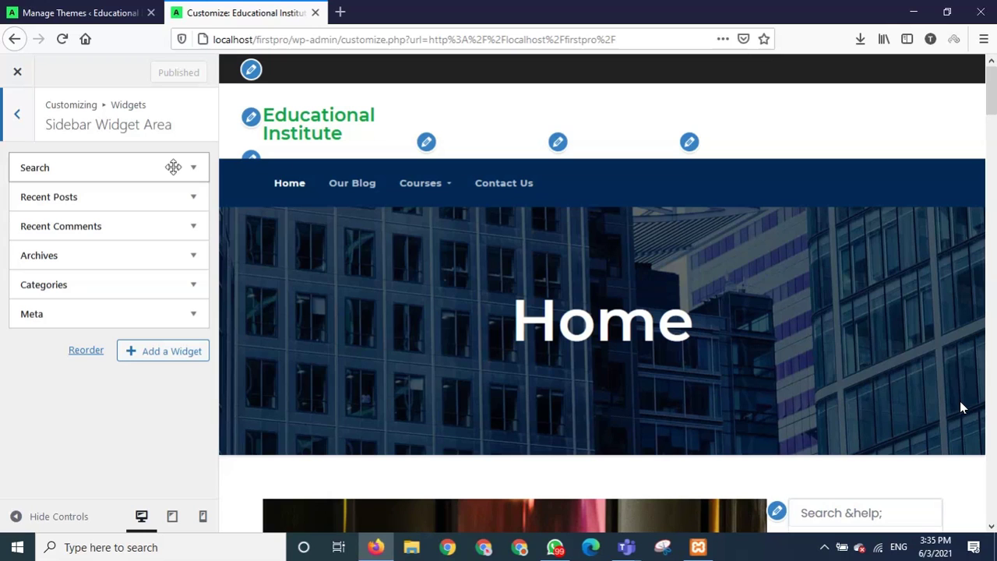
{"action": "left_click", "coordinate": [173, 166]}
{"action": "left_click", "coordinate": [34, 242]}
{"action": "left_click", "coordinate": [156, 182]}
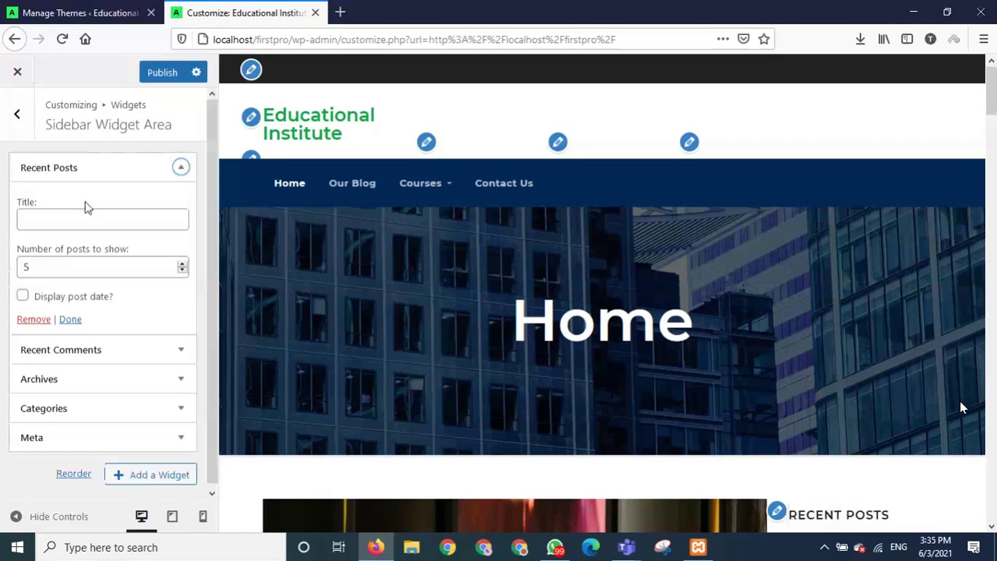
{"action": "left_click", "coordinate": [24, 316]}
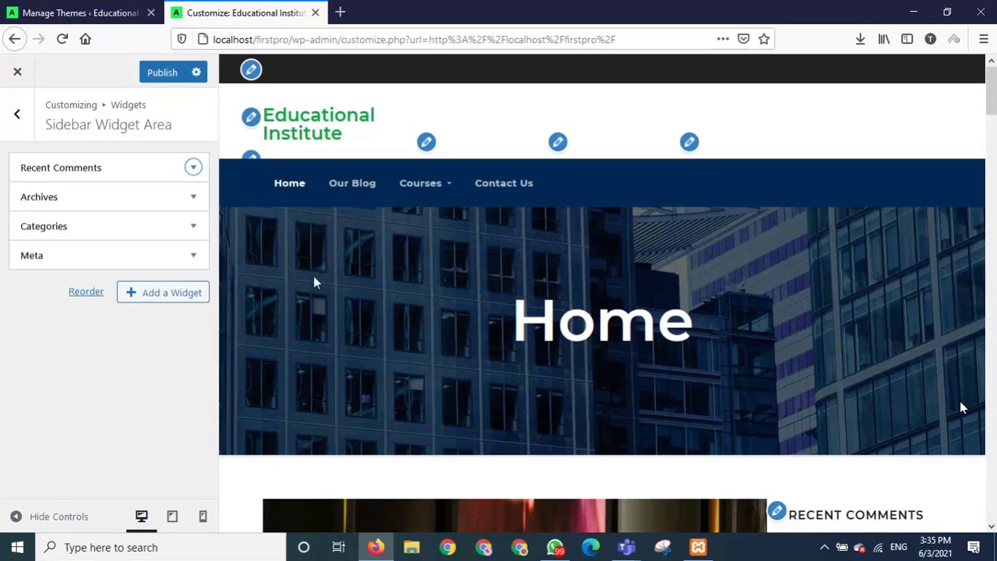
Remove the Recent Comments, Archives and Meta widgets from the sidebar.
{"action": "scroll", "coordinate": [687, 428], "scroll_direction": "down", "scroll_amount": 4}
{"action": "scroll", "coordinate": [782, 387], "scroll_direction": "down", "scroll_amount": 1}
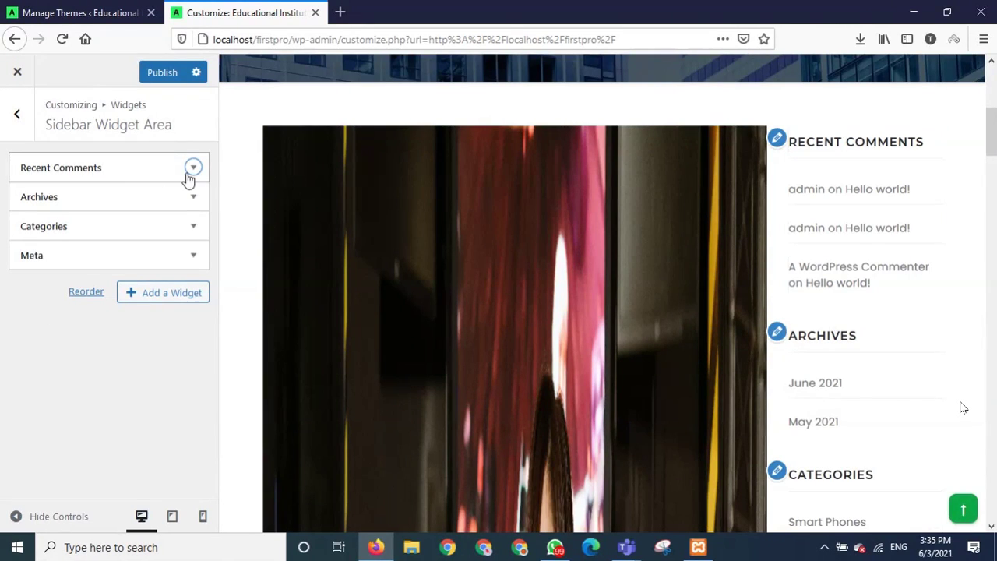
{"action": "left_click", "coordinate": [192, 168]}
{"action": "left_click", "coordinate": [37, 291]}
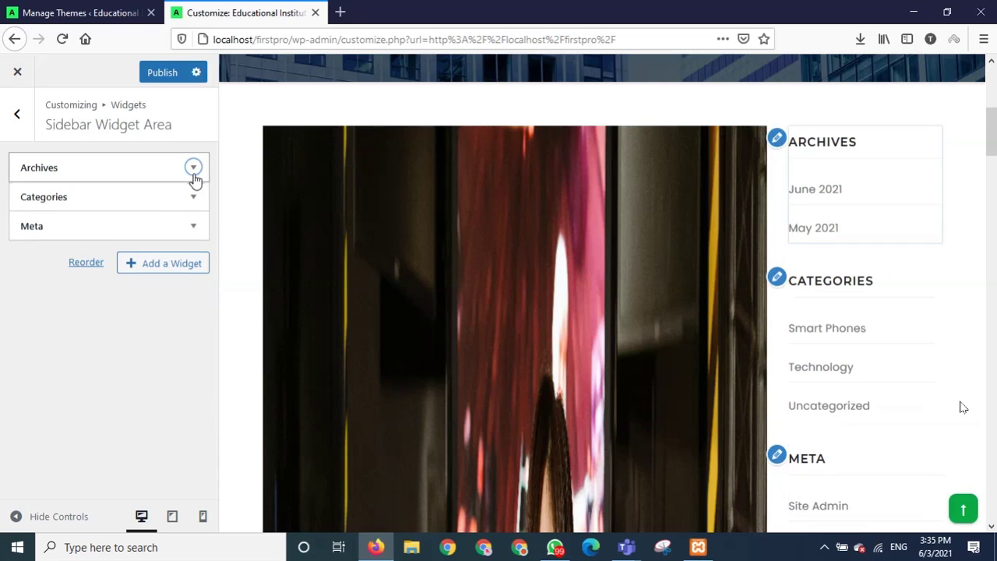
{"action": "left_click", "coordinate": [192, 168]}
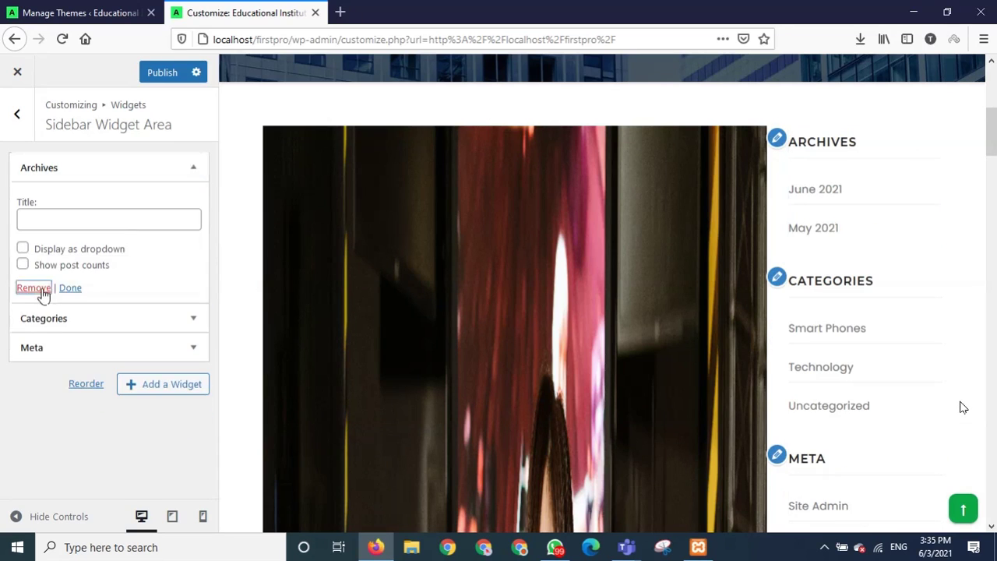
{"action": "left_click", "coordinate": [37, 289]}
{"action": "left_click", "coordinate": [194, 168]}
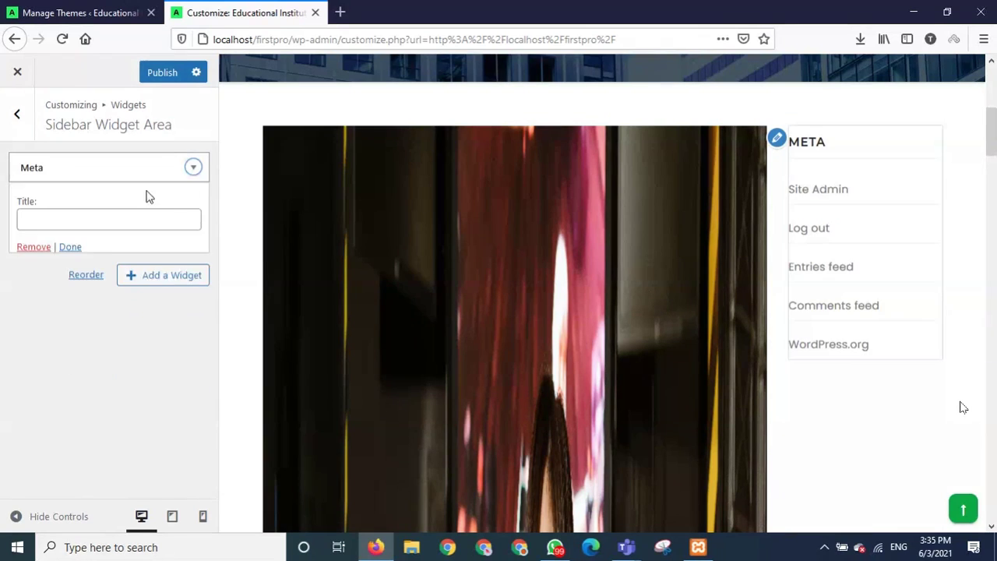
{"action": "left_click", "coordinate": [37, 247]}
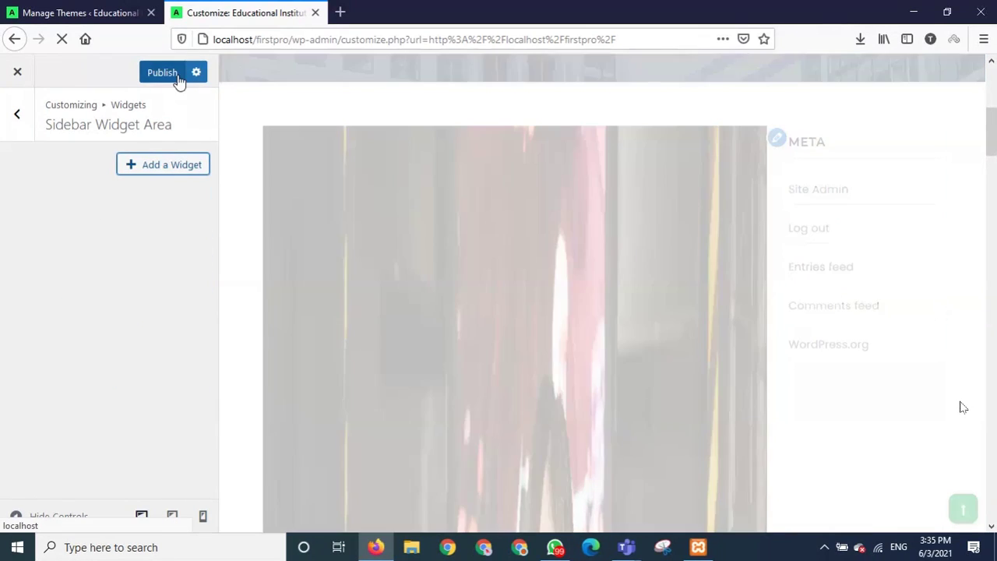
Publish the emptied sidebar and go back to the list of widget areas.
{"action": "left_click", "coordinate": [168, 72]}
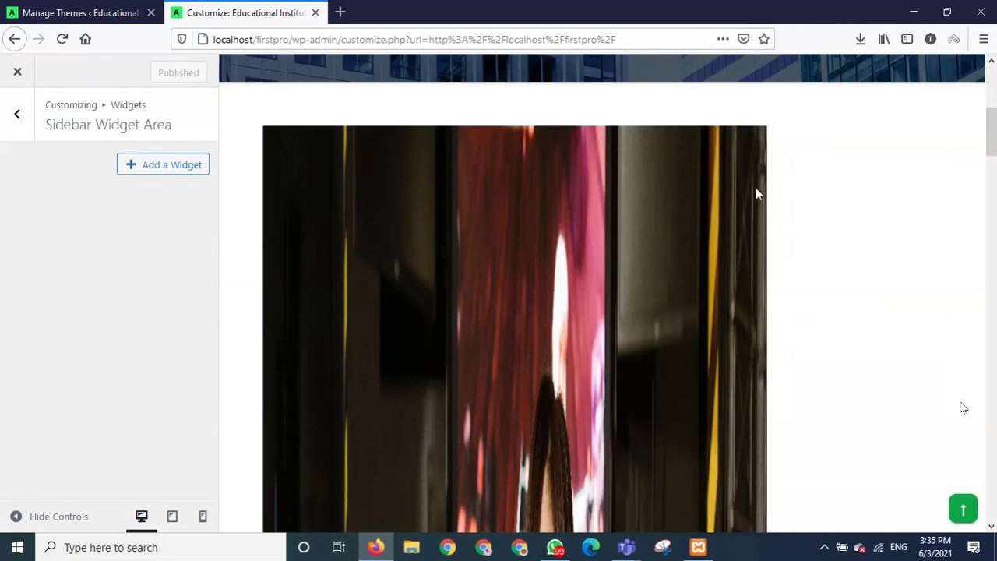
{"action": "scroll", "coordinate": [917, 292], "scroll_direction": "down", "scroll_amount": 3}
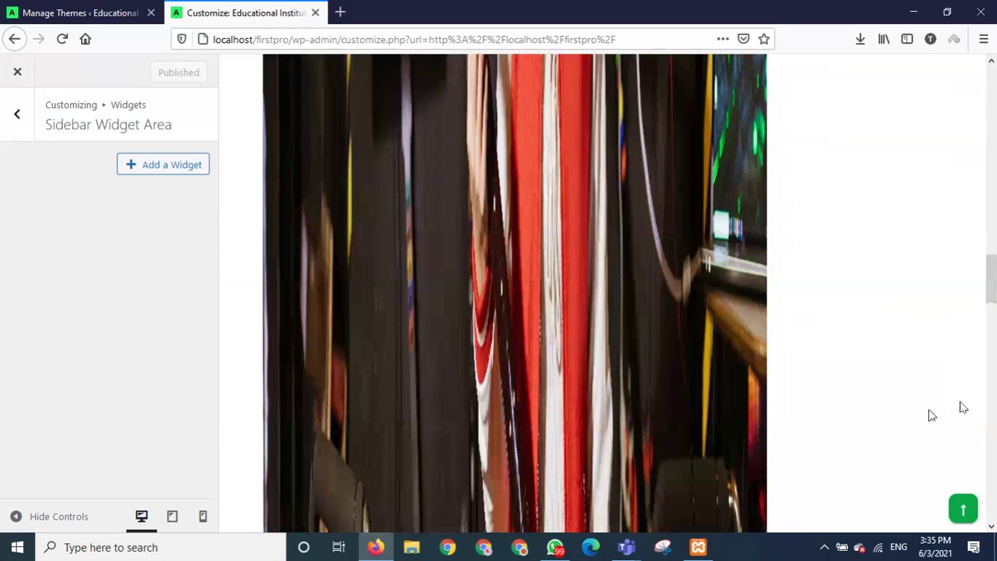
{"action": "left_click", "coordinate": [16, 114]}
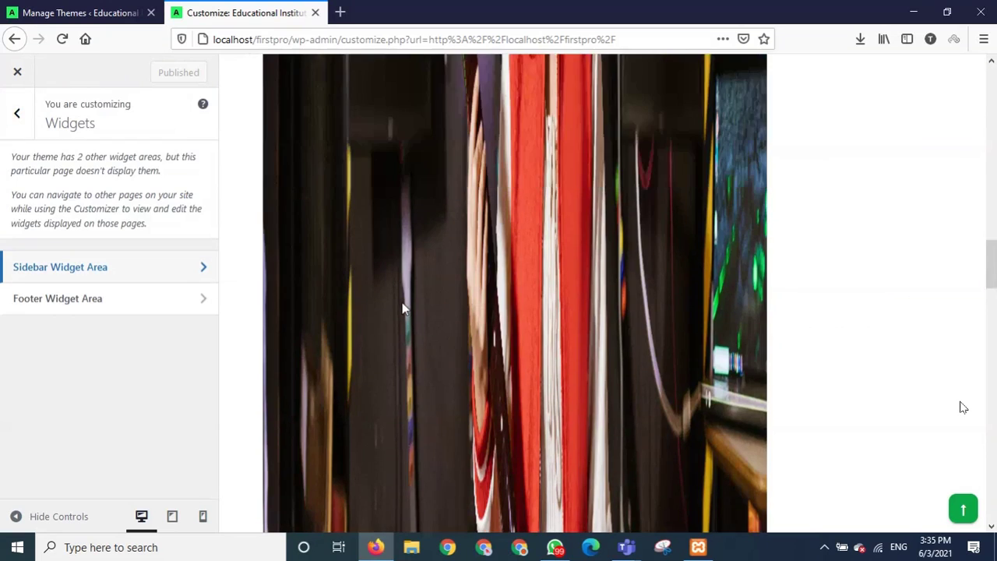
Return to the main Customizer options and browse the home page preview.
{"action": "scroll", "coordinate": [402, 306], "scroll_direction": "up", "scroll_amount": 3}
{"action": "scroll", "coordinate": [402, 309], "scroll_direction": "up", "scroll_amount": 3}
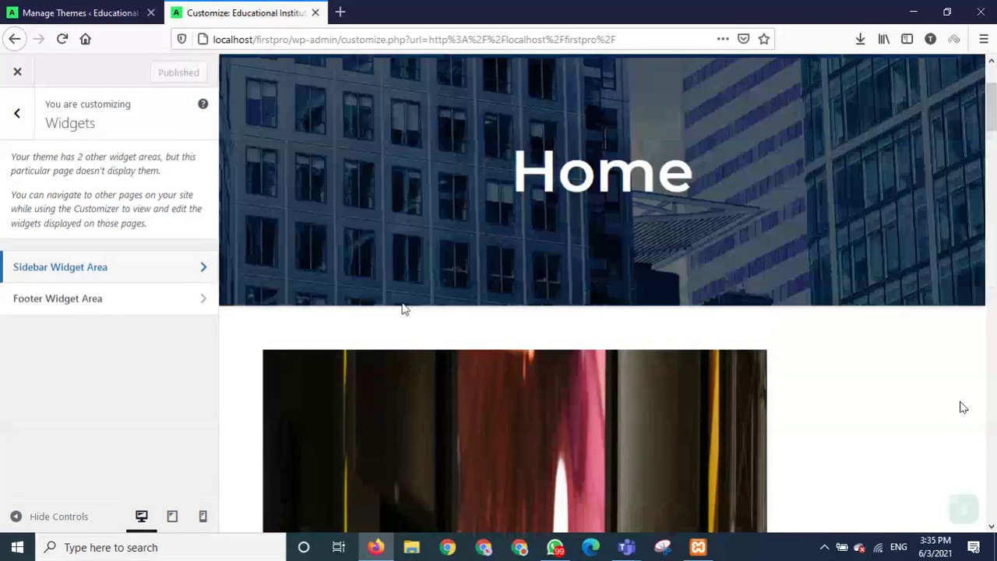
{"action": "left_click", "coordinate": [16, 115]}
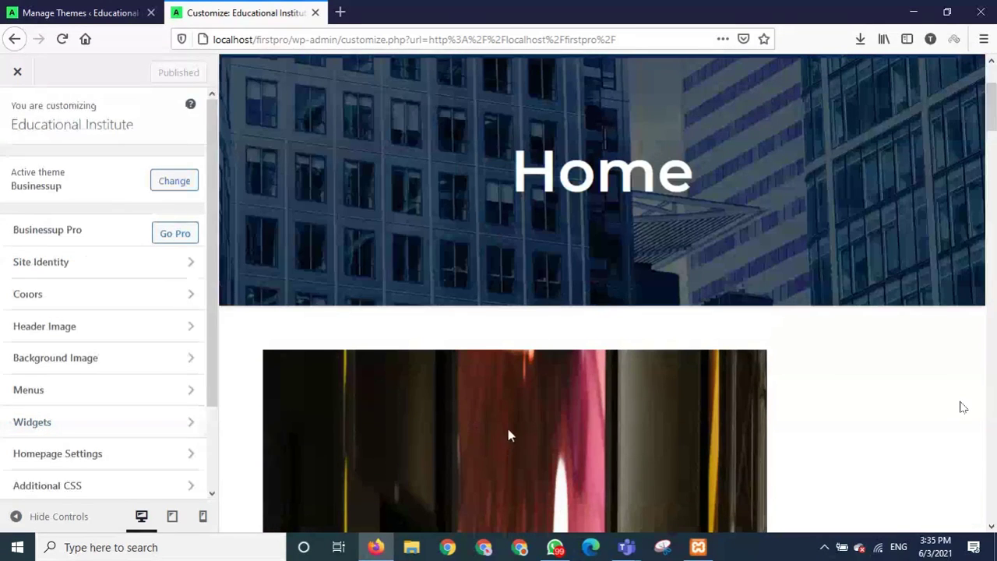
{"action": "scroll", "coordinate": [508, 428], "scroll_direction": "down", "scroll_amount": 4}
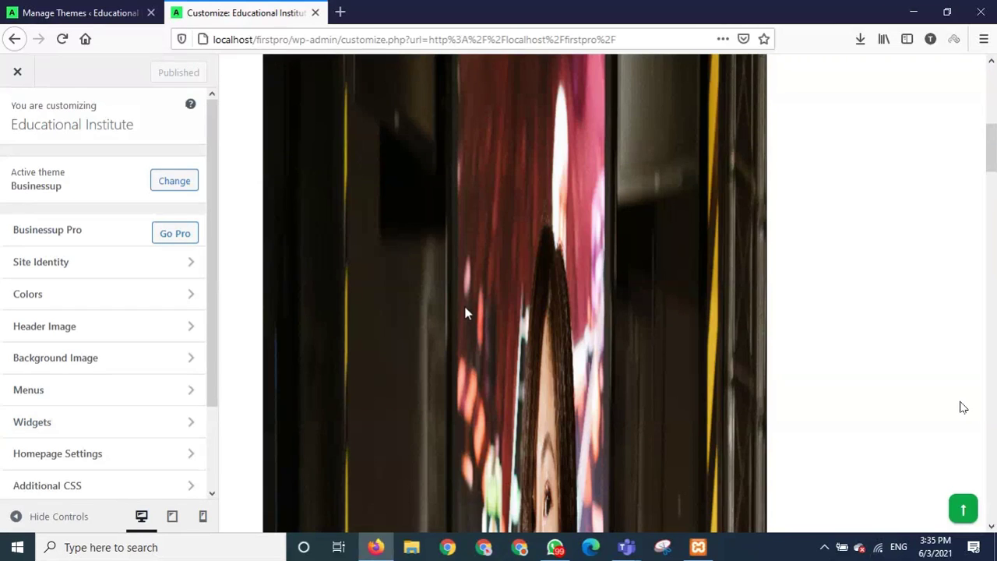
{"action": "scroll", "coordinate": [466, 314], "scroll_direction": "down", "scroll_amount": 3}
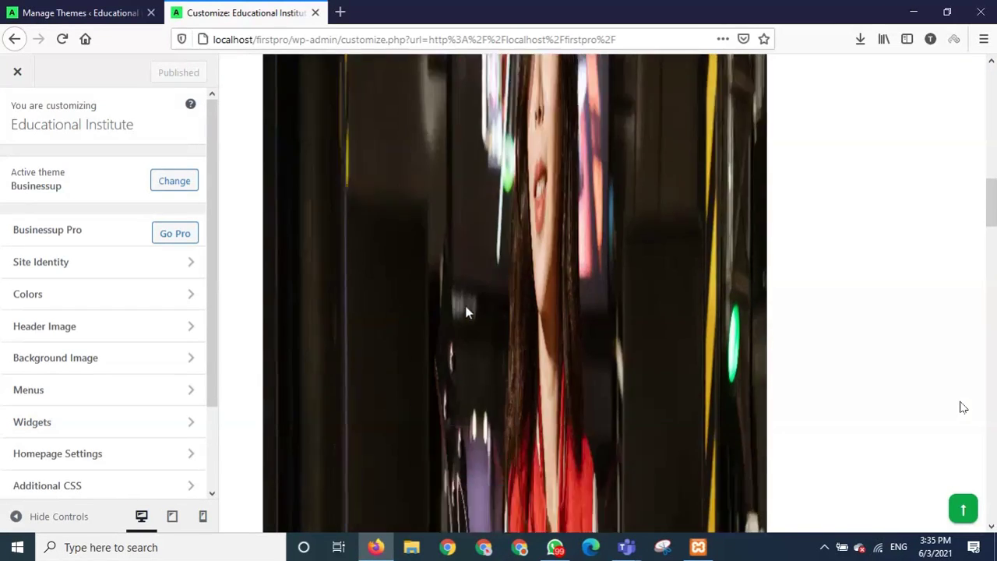
{"action": "scroll", "coordinate": [618, 387], "scroll_direction": "down", "scroll_amount": 3}
{"action": "left_click", "coordinate": [966, 514]}
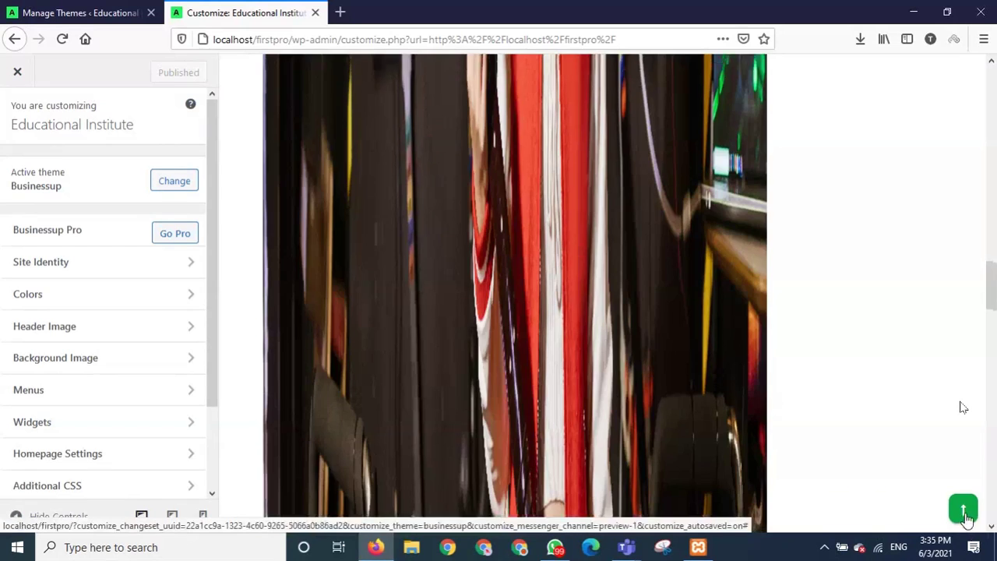
{"action": "scroll", "coordinate": [962, 407], "scroll_direction": "down", "scroll_amount": 5}
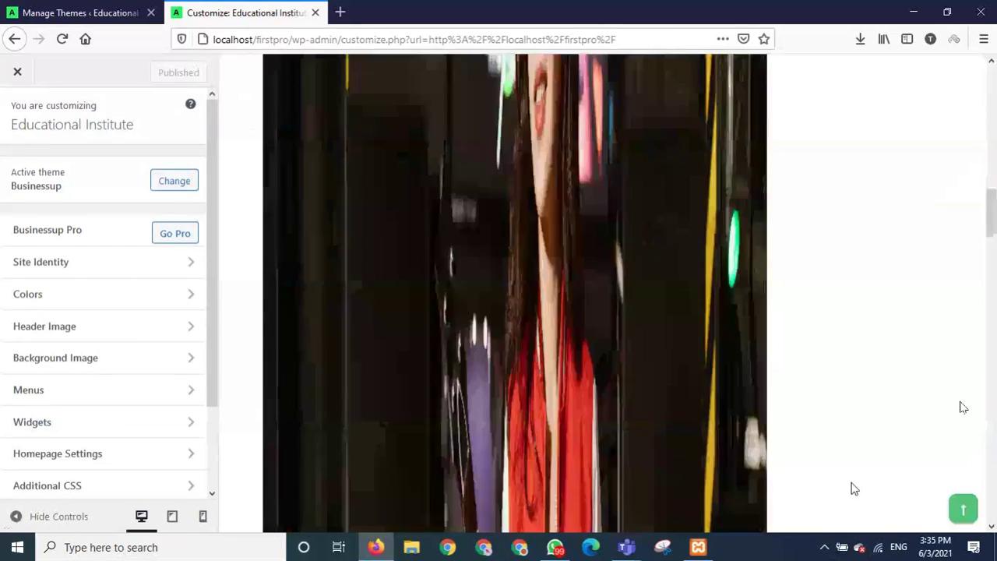
{"action": "scroll", "coordinate": [841, 487], "scroll_direction": "down", "scroll_amount": 6}
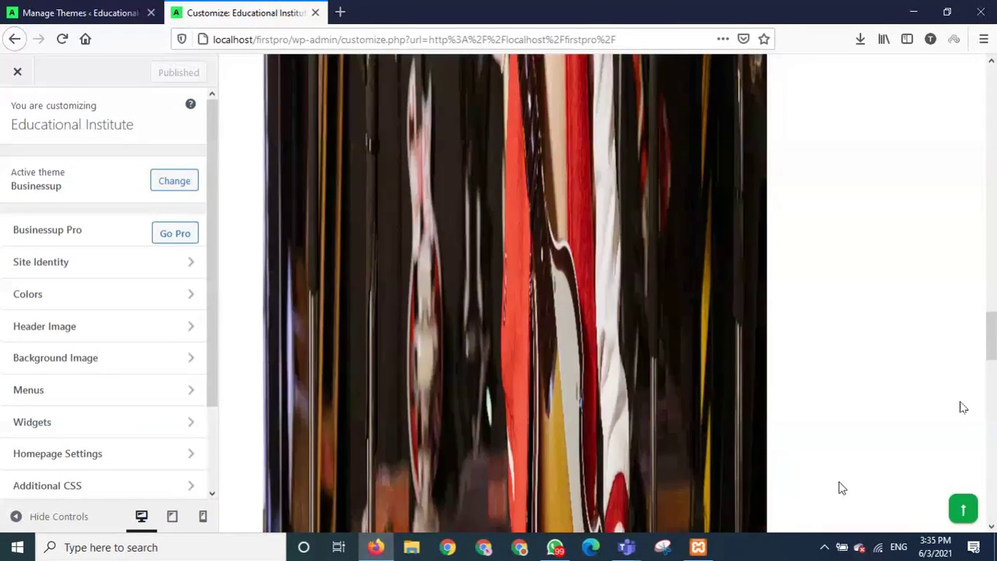
{"action": "scroll", "coordinate": [842, 488], "scroll_direction": "down", "scroll_amount": 3}
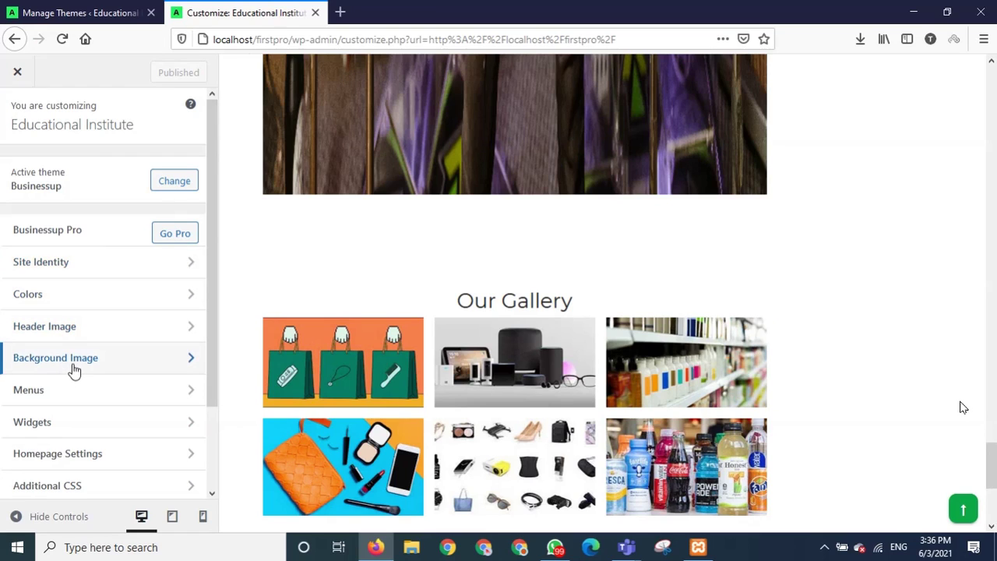
Look at Homepage Settings, then switch back to the Manage Themes admin page.
{"action": "left_click", "coordinate": [117, 458]}
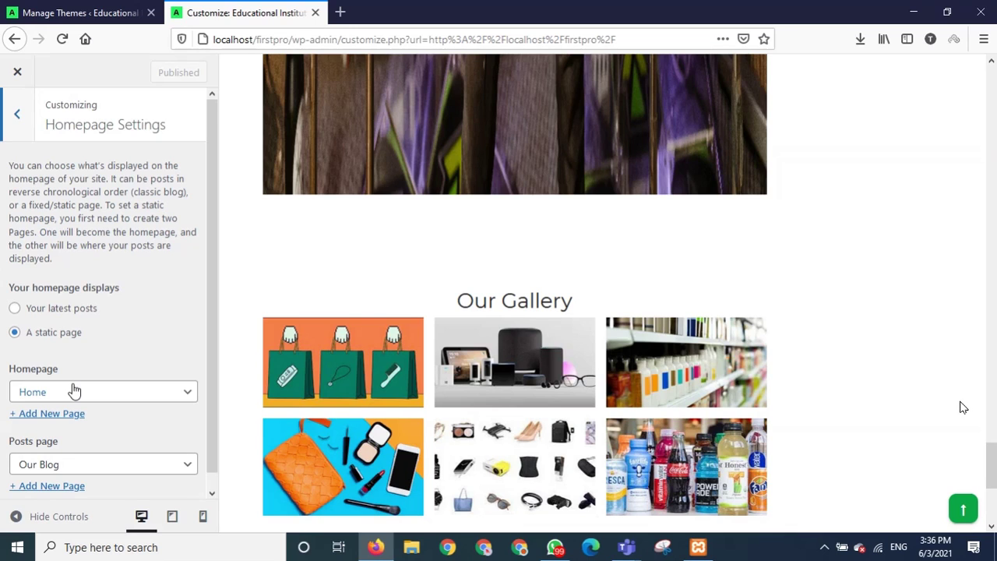
{"action": "scroll", "coordinate": [71, 388], "scroll_direction": "down", "scroll_amount": 1}
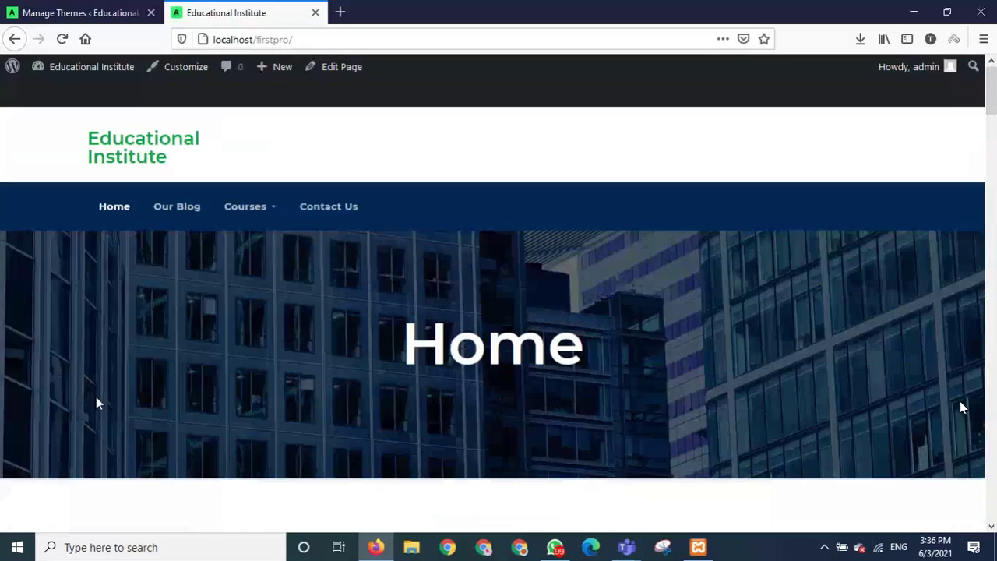
{"action": "left_click", "coordinate": [67, 11]}
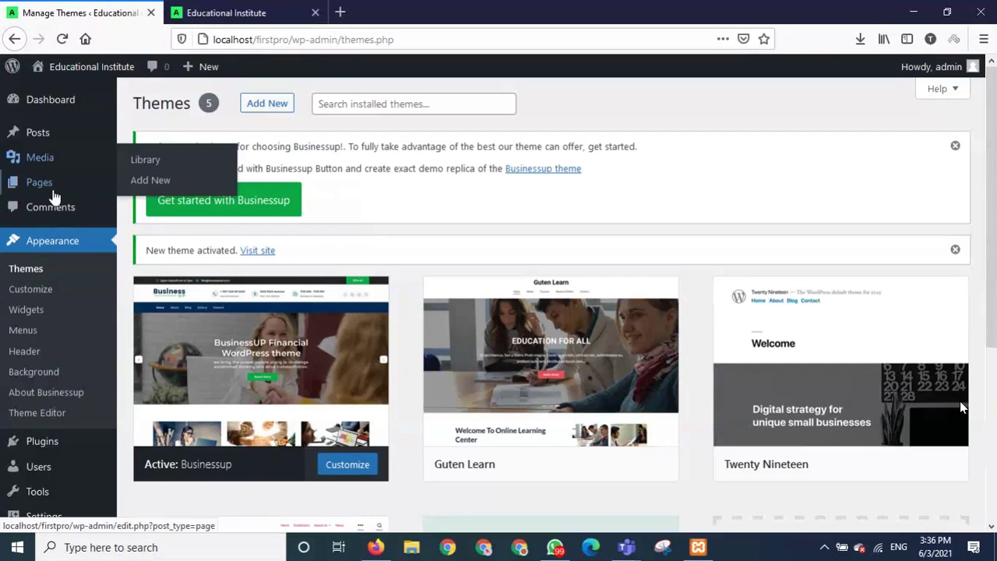
Open the Home page from Pages > All Pages in the block editor.
{"action": "mouse_move", "coordinate": [45, 184]}
{"action": "left_click", "coordinate": [156, 191]}
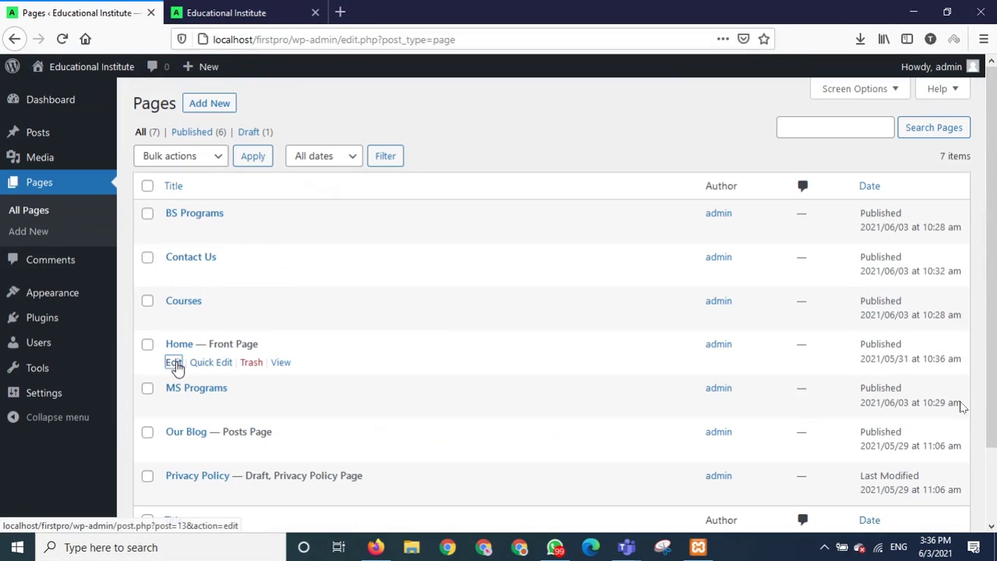
{"action": "left_click", "coordinate": [174, 363]}
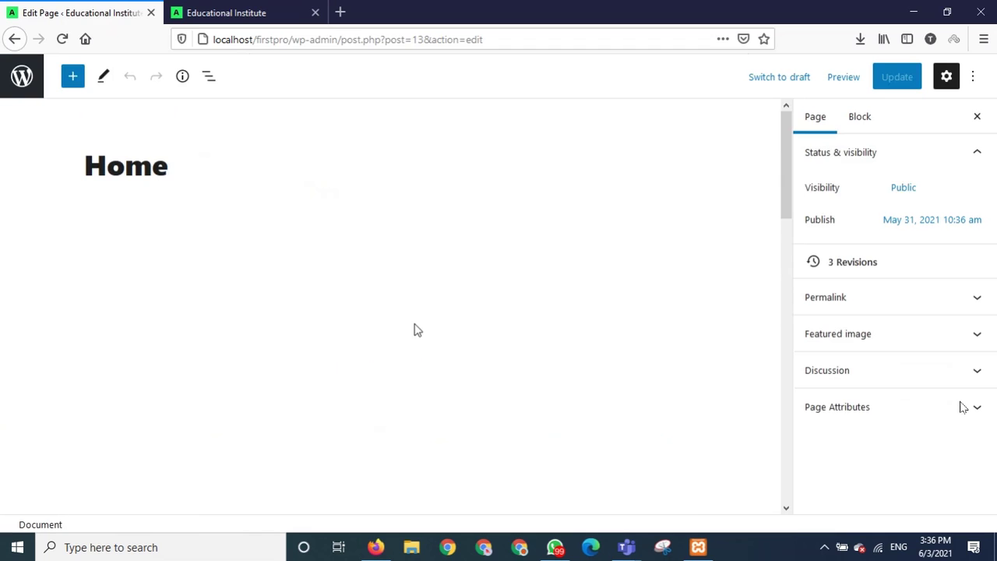
Delete the large photo below the Home title.
{"action": "scroll", "coordinate": [417, 330], "scroll_direction": "down", "scroll_amount": 3}
{"action": "scroll", "coordinate": [414, 328], "scroll_direction": "up", "scroll_amount": 2}
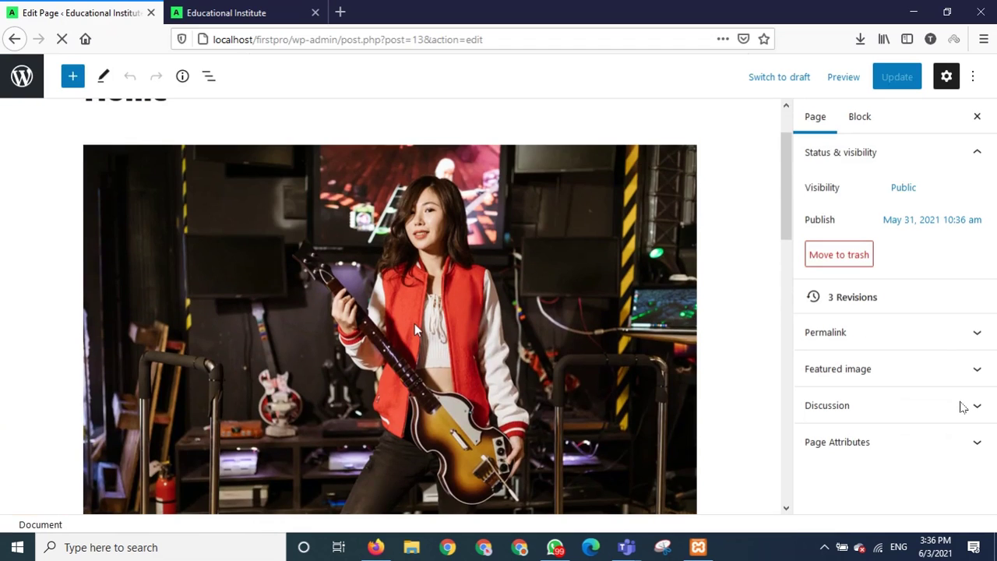
{"action": "left_click", "coordinate": [415, 323]}
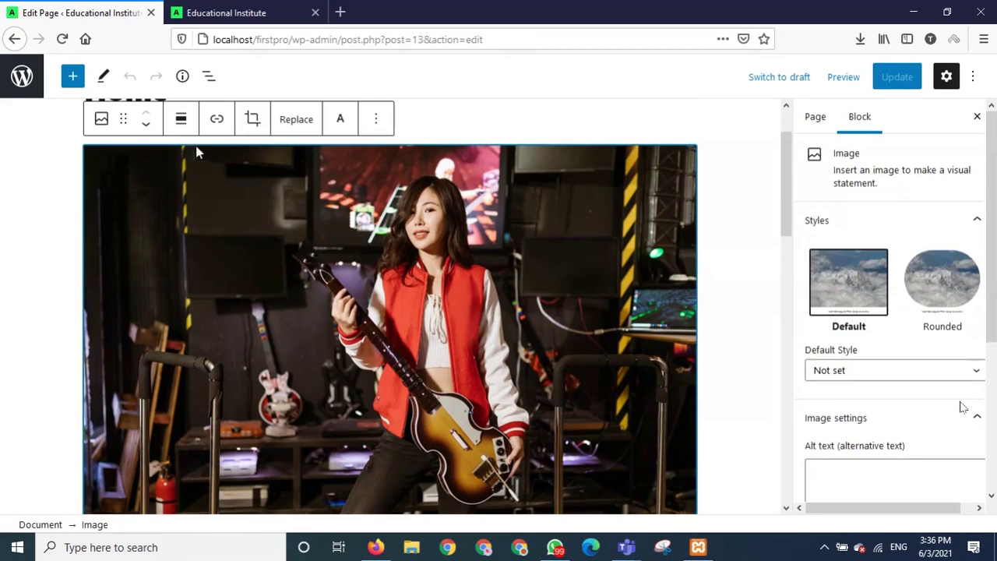
{"action": "left_click", "coordinate": [181, 121]}
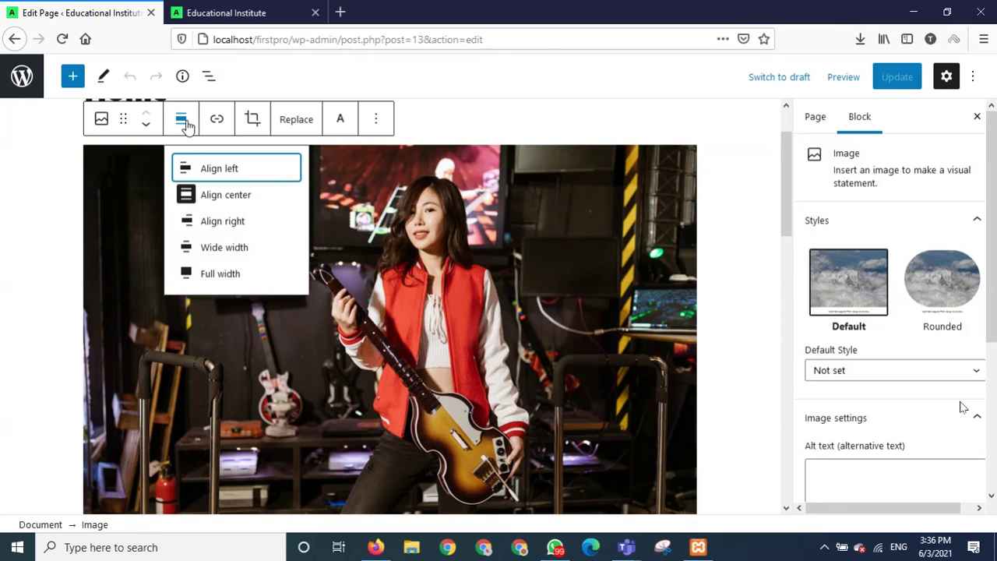
{"action": "left_click", "coordinate": [524, 315]}
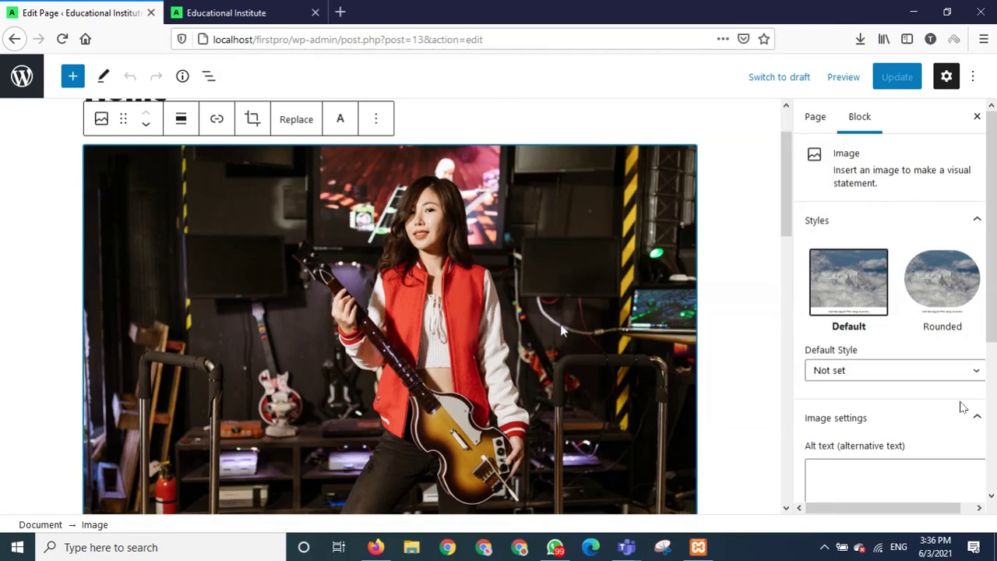
{"action": "key", "text": "Delete"}
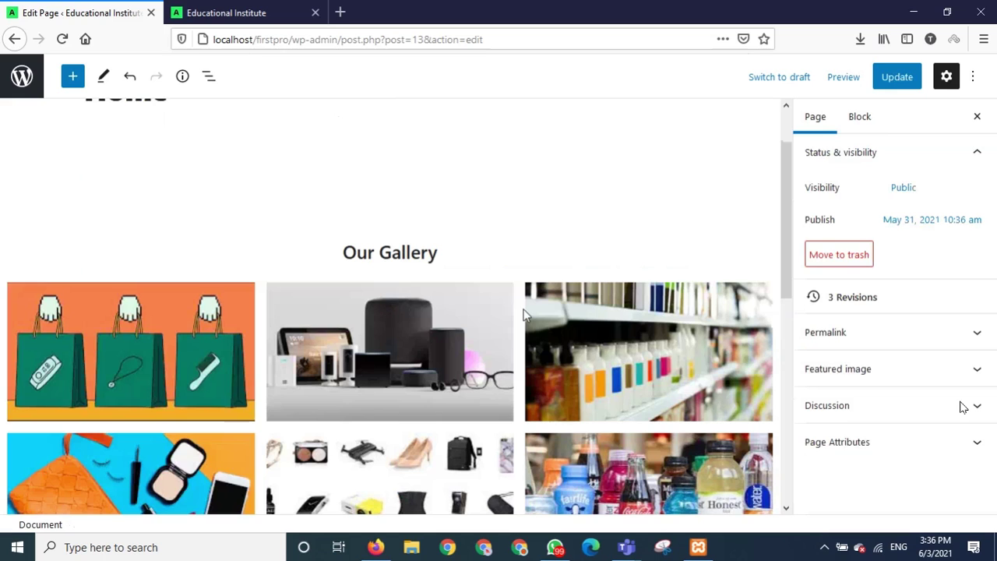
Remove the empty spacer block under the Home title.
{"action": "scroll", "coordinate": [523, 314], "scroll_direction": "up", "scroll_amount": 2}
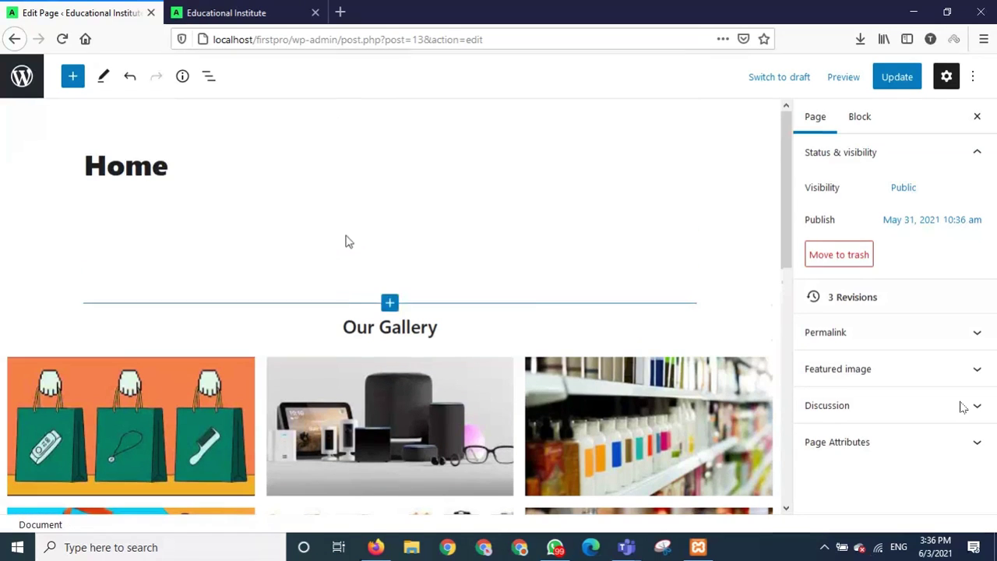
{"action": "left_click", "coordinate": [341, 196]}
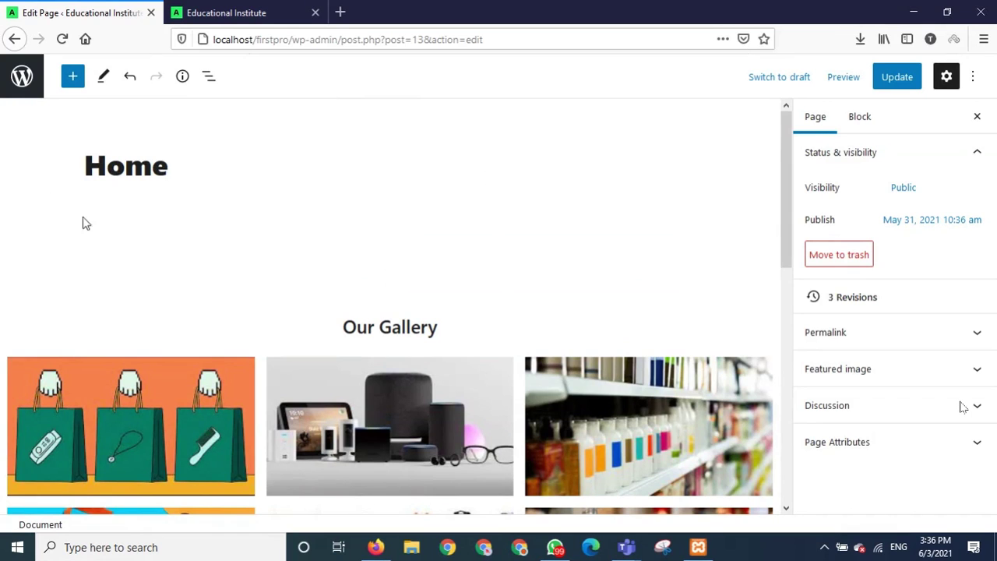
{"action": "left_click", "coordinate": [136, 245]}
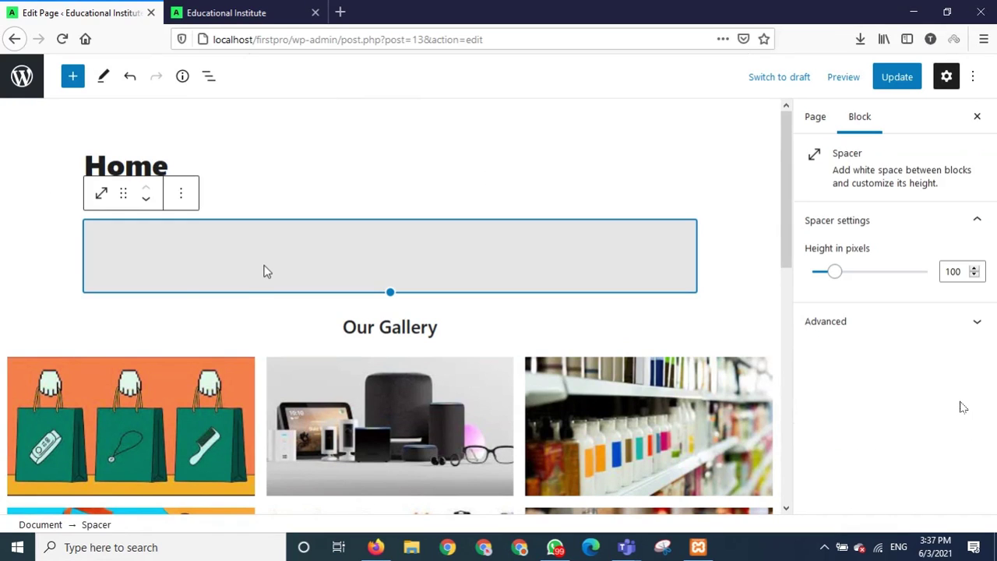
{"action": "left_click", "coordinate": [187, 201]}
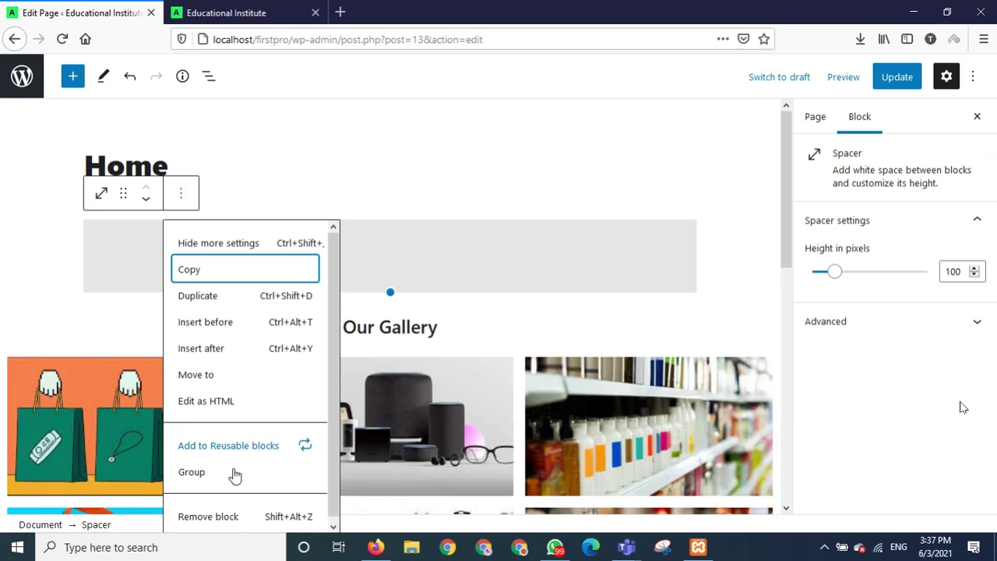
{"action": "left_click", "coordinate": [240, 524]}
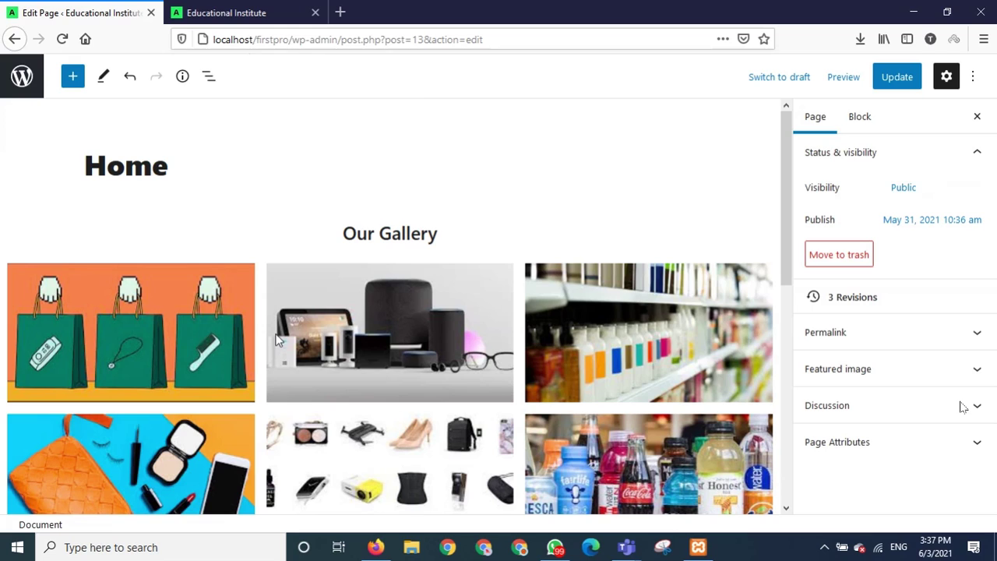
{"action": "left_click", "coordinate": [162, 165]}
Add a new paragraph 'Gutenberg' under the Home title, correcting the 'Gutenburg' typo.
{"action": "left_click_drag", "start_coordinate": [161, 165], "coordinate": [84, 155]}
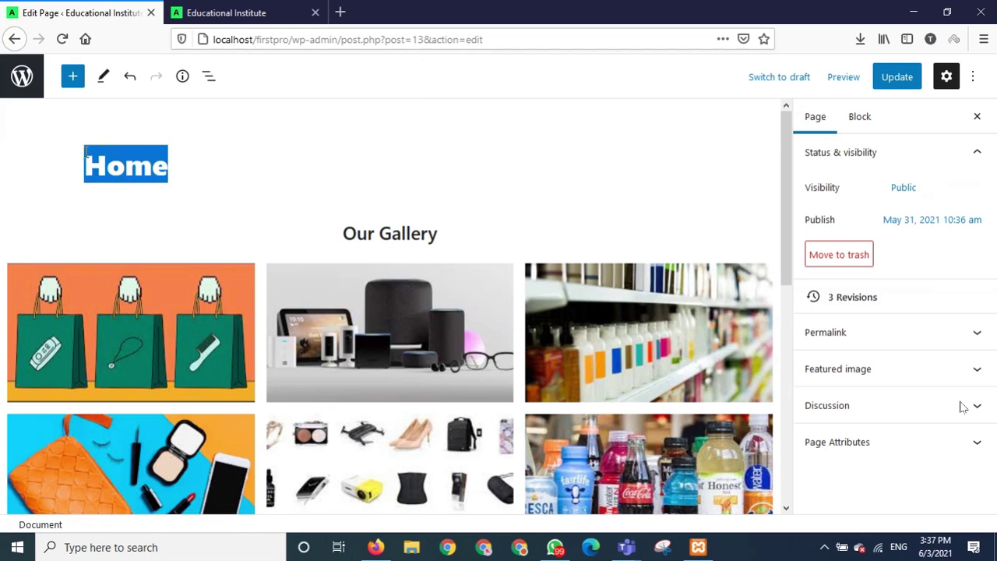
{"action": "left_click", "coordinate": [537, 192]}
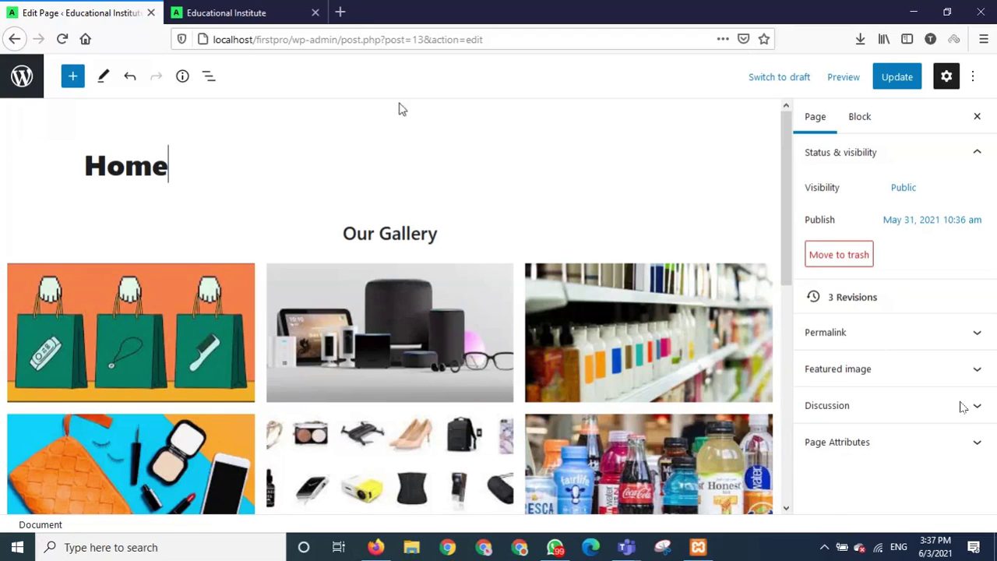
{"action": "key", "text": "Return"}
{"action": "type", "text": "G"}
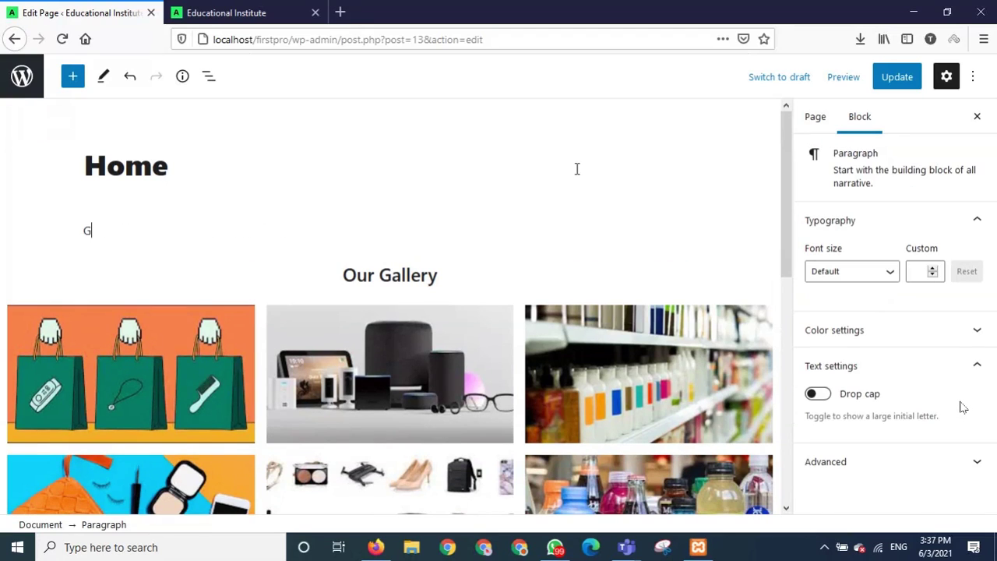
{"action": "type", "text": "utenburg"}
{"action": "key", "text": "BackSpace"}
{"action": "key", "text": "BackSpace"}
{"action": "type", "text": "rg"}
{"action": "key", "text": "BackSpace"}
{"action": "key", "text": "BackSpace"}
{"action": "key", "text": "BackSpace"}
{"action": "type", "text": "erg"}
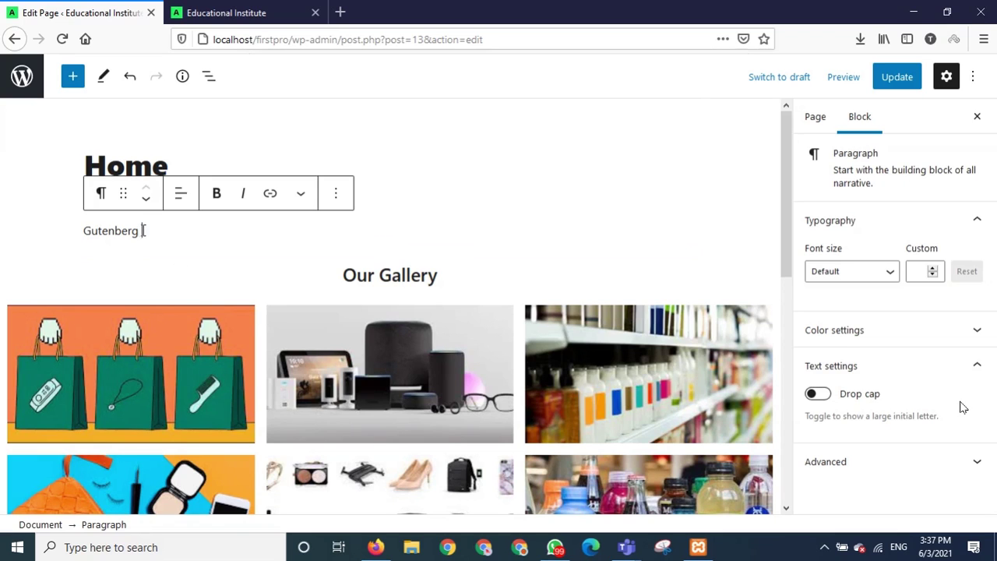
Select the word Gutenberg in its paragraph block.
{"action": "left_click_drag", "start_coordinate": [143, 230], "coordinate": [83, 231]}
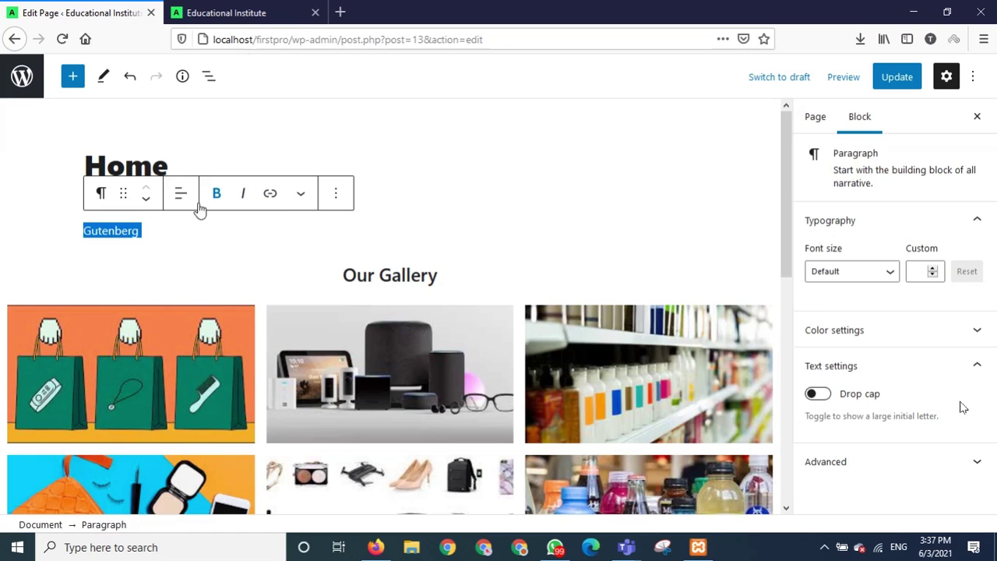
{"action": "left_click_drag", "start_coordinate": [159, 228], "coordinate": [81, 231]}
{"action": "left_click", "coordinate": [336, 193]}
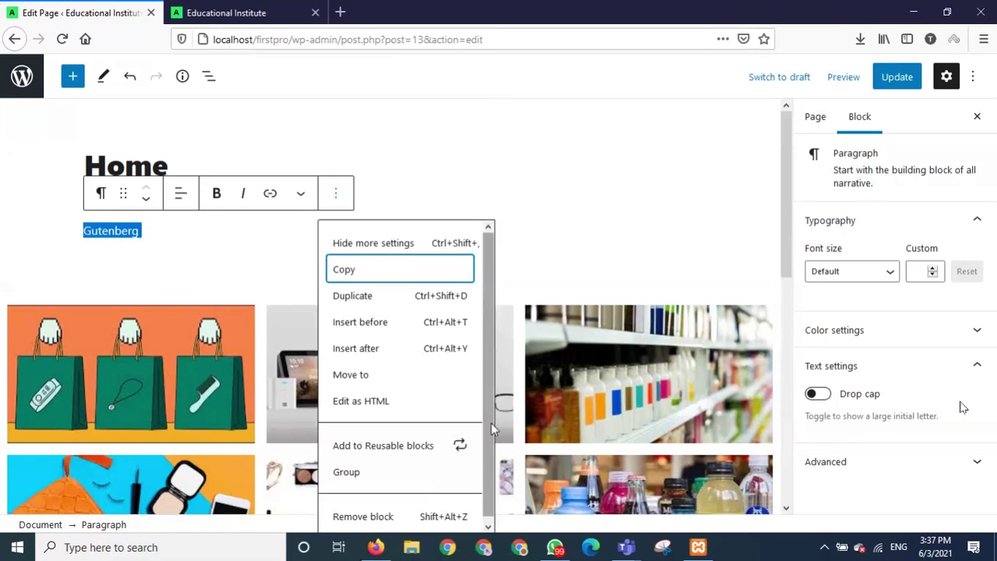
{"action": "scroll", "coordinate": [493, 425], "scroll_direction": "down", "scroll_amount": 1}
{"action": "left_click", "coordinate": [488, 169]}
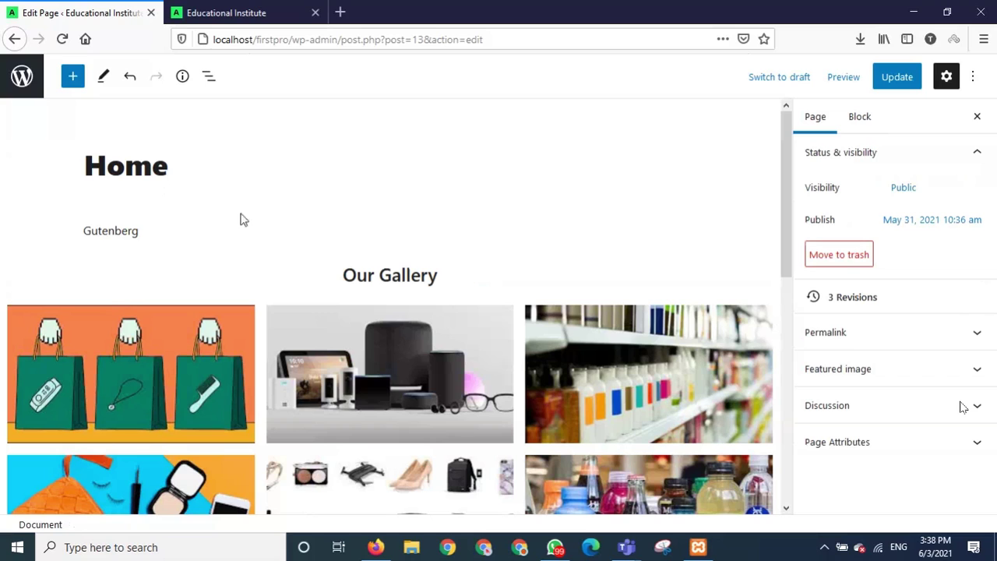
{"action": "left_click", "coordinate": [145, 229]}
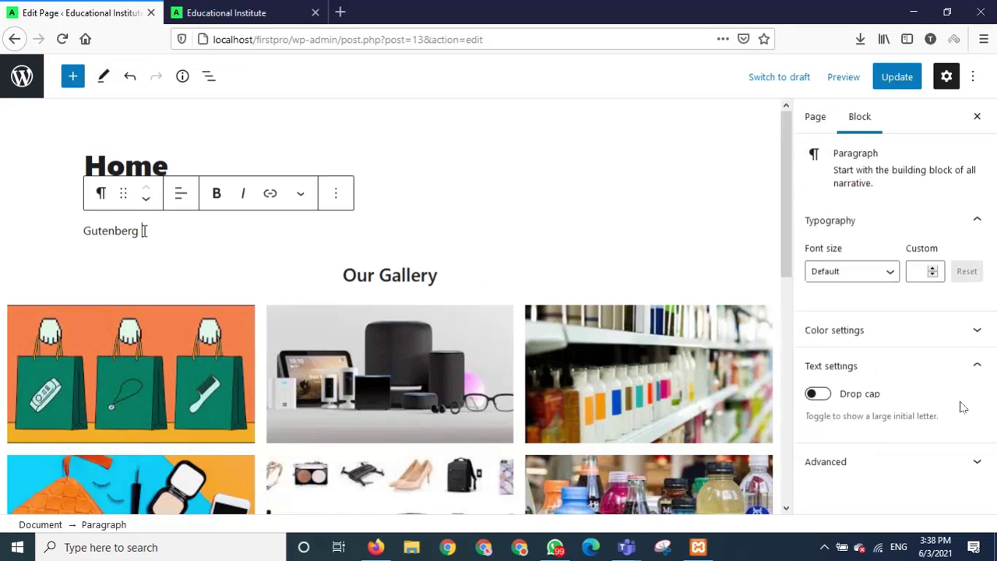
{"action": "left_click_drag", "start_coordinate": [145, 229], "coordinate": [82, 230]}
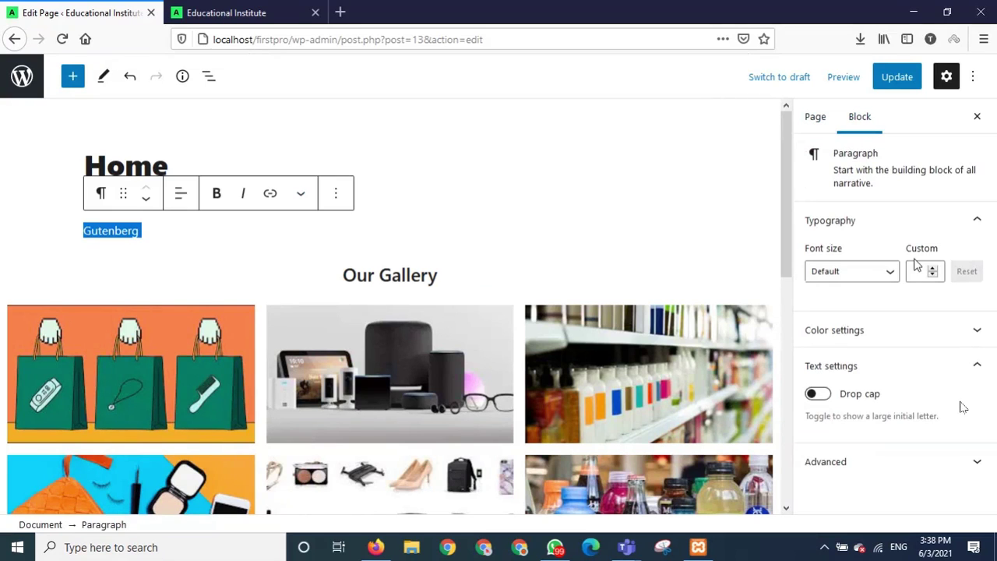
Set Gutenberg to the Large preset, then raise the custom font size to 50.
{"action": "left_click", "coordinate": [889, 274]}
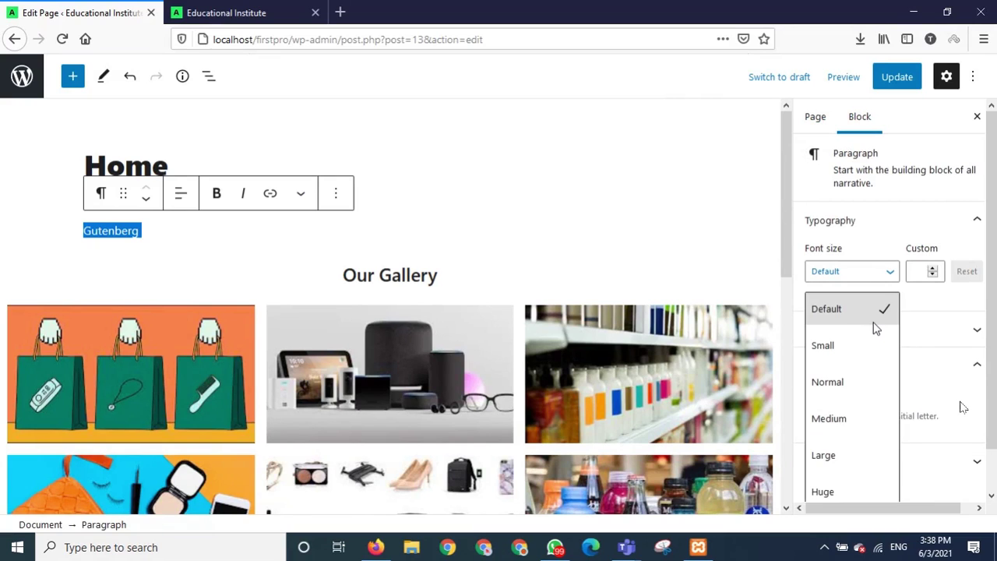
{"action": "left_click", "coordinate": [846, 460]}
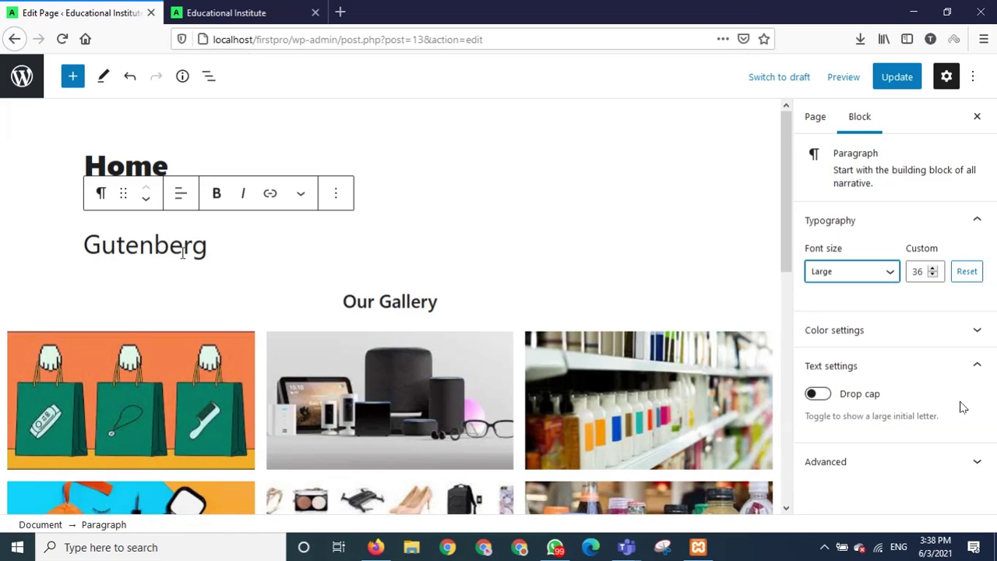
{"action": "left_click", "coordinate": [933, 268]}
{"action": "double_click", "coordinate": [934, 268]}
{"action": "double_click", "coordinate": [933, 268]}
{"action": "triple_click", "coordinate": [934, 268]}
{"action": "double_click", "coordinate": [934, 268]}
{"action": "double_click", "coordinate": [934, 268]}
{"action": "double_click", "coordinate": [934, 268]}
Reselect Gutenberg and lower its custom font size to 40.
{"action": "left_click", "coordinate": [279, 261]}
{"action": "left_click_drag", "start_coordinate": [269, 262], "coordinate": [66, 270]}
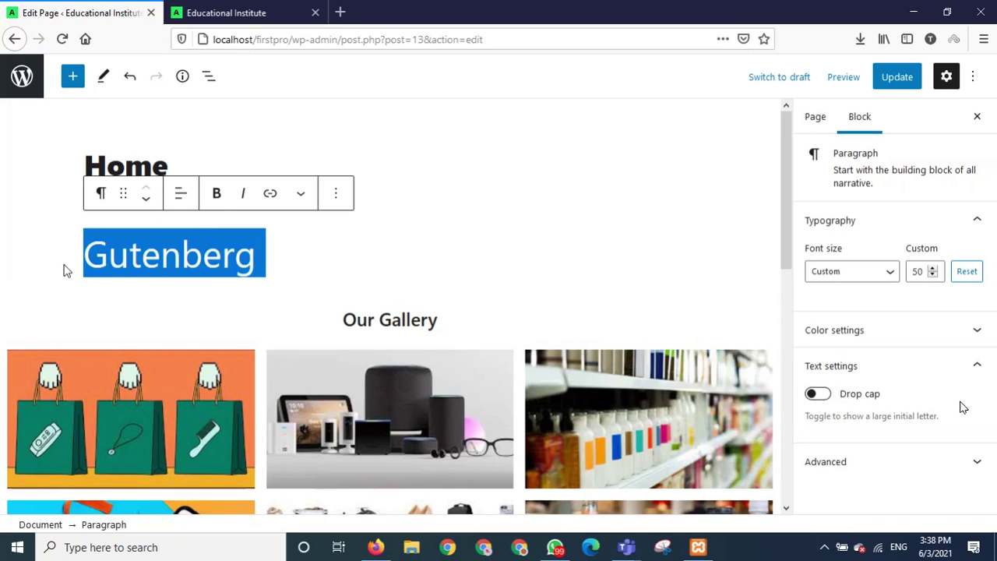
{"action": "left_click", "coordinate": [933, 272]}
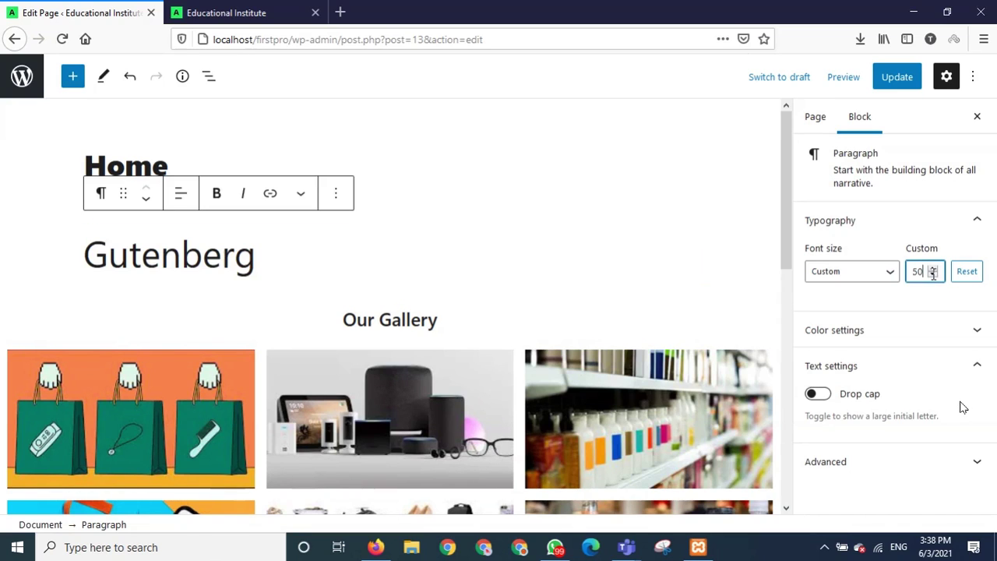
{"action": "left_click", "coordinate": [932, 275]}
{"action": "left_click", "coordinate": [932, 275]}
{"action": "left_click", "coordinate": [933, 275]}
{"action": "left_click", "coordinate": [932, 275]}
{"action": "left_click", "coordinate": [932, 275]}
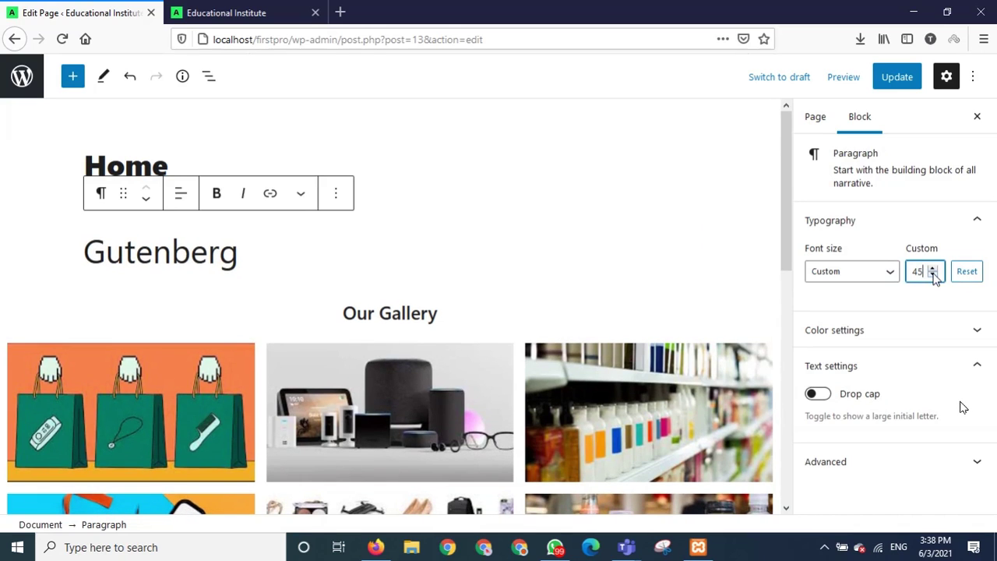
{"action": "left_click", "coordinate": [934, 277]}
{"action": "left_click", "coordinate": [934, 277]}
{"action": "left_click", "coordinate": [934, 277]}
{"action": "left_click", "coordinate": [935, 279]}
{"action": "left_click", "coordinate": [935, 279]}
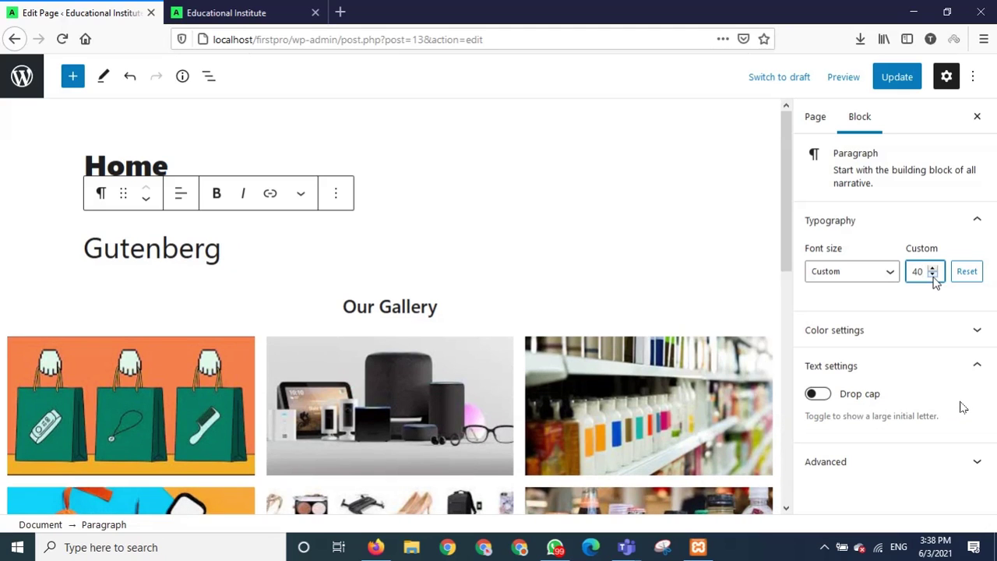
{"action": "left_click", "coordinate": [254, 252]}
Add the paragraph 'A page builder built with word press.' below Gutenberg.
{"action": "type", "text": "Pa"}
{"action": "key", "text": "BackSpace"}
{"action": "key", "text": "BackSpace"}
{"action": "key", "text": "BackSpace"}
{"action": "key", "text": "Return"}
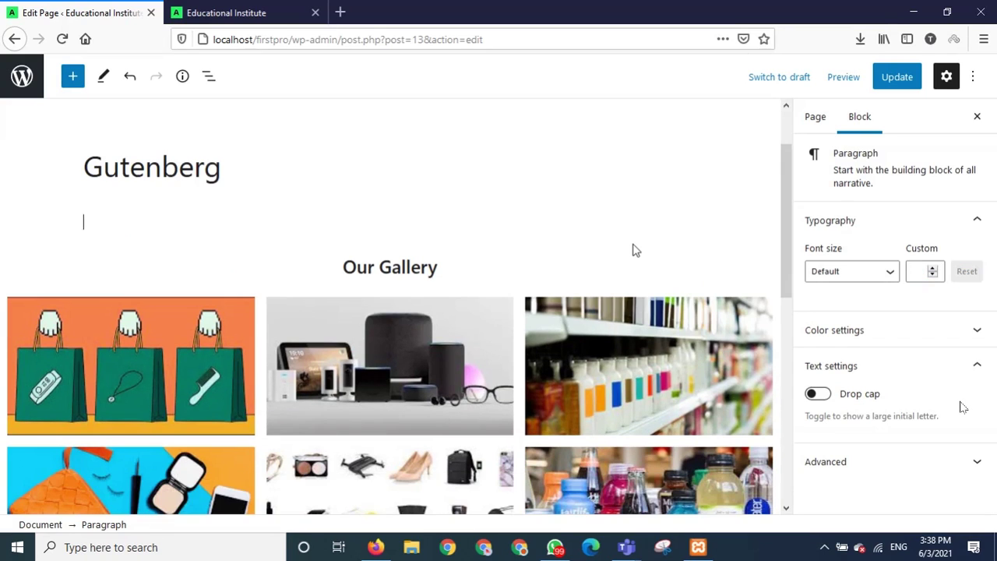
{"action": "type", "text": "A"}
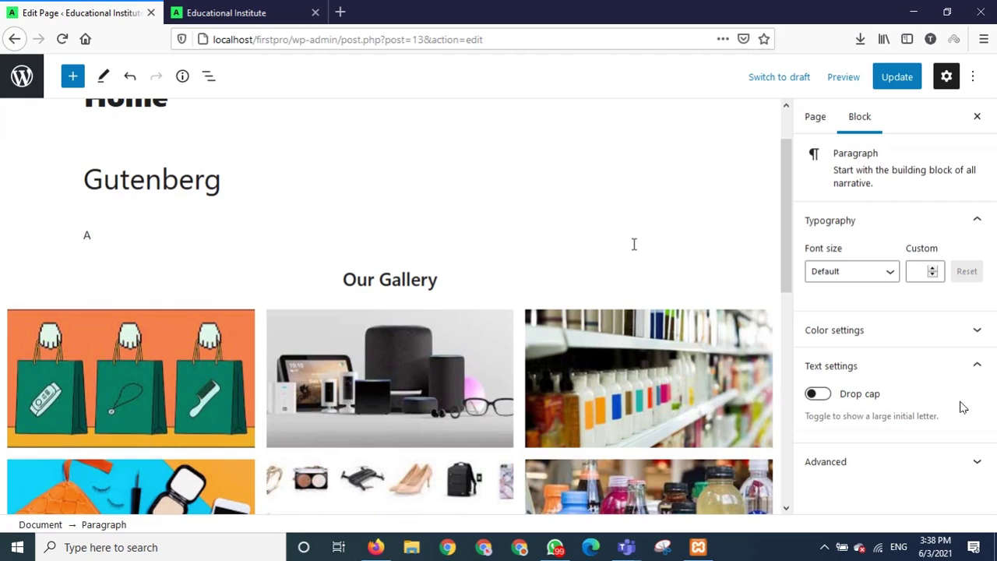
{"action": "type", "text": " page builder built with"}
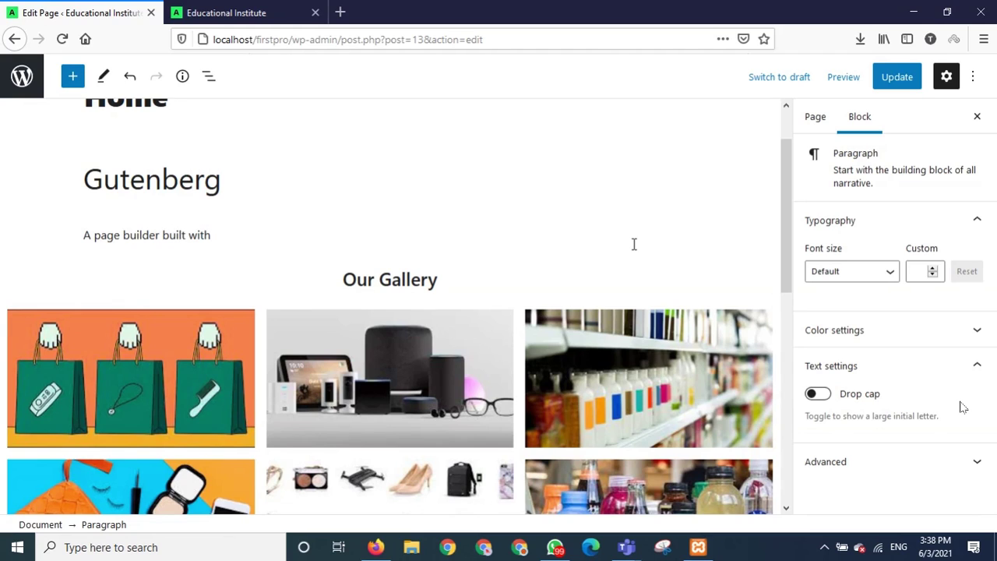
{"action": "type", "text": " wordpress."}
{"action": "right_click", "coordinate": [257, 235]}
{"action": "left_click", "coordinate": [320, 242]}
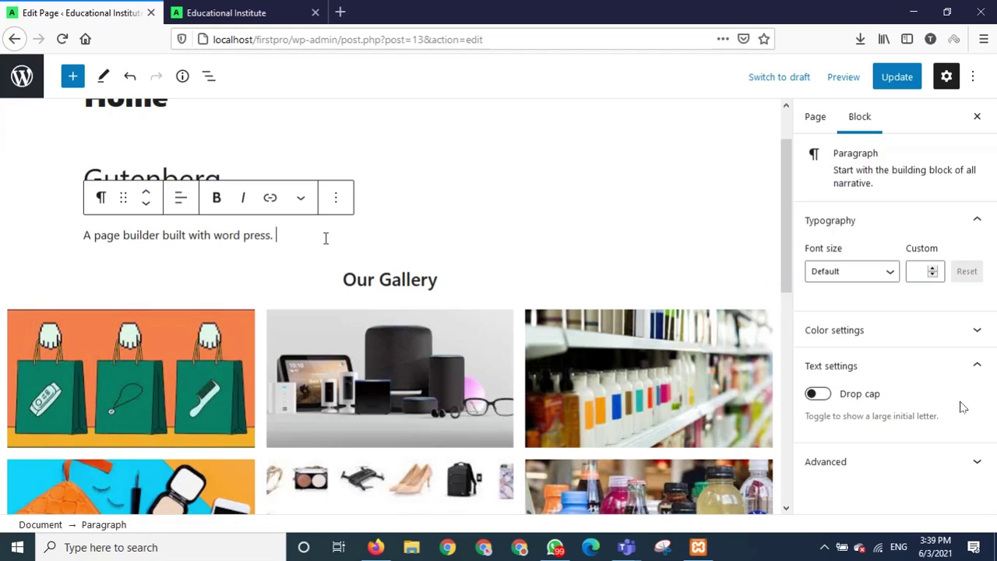
Review the page layout from the tagline down past the Our Gallery heading.
{"action": "left_click", "coordinate": [469, 287]}
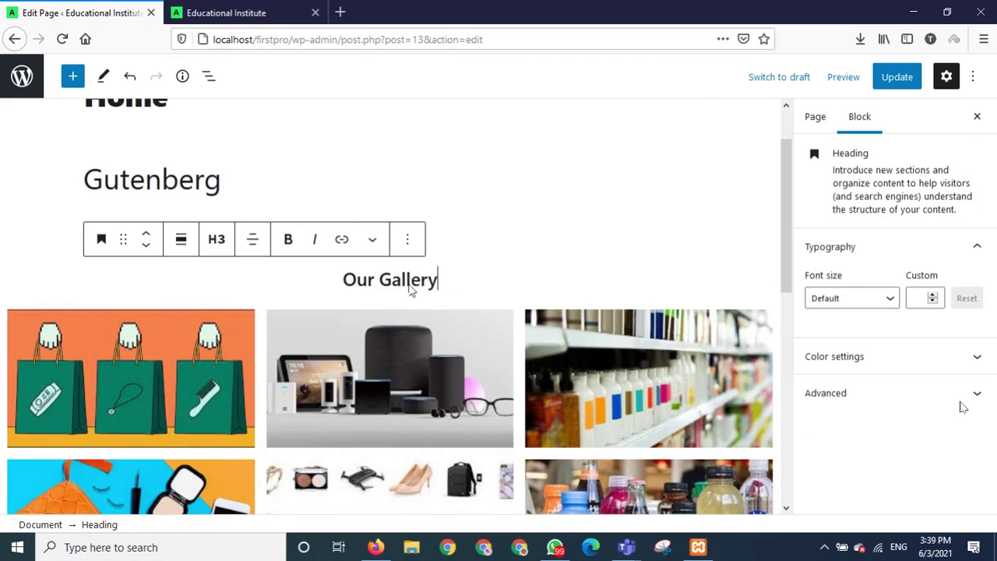
{"action": "left_click", "coordinate": [277, 187]}
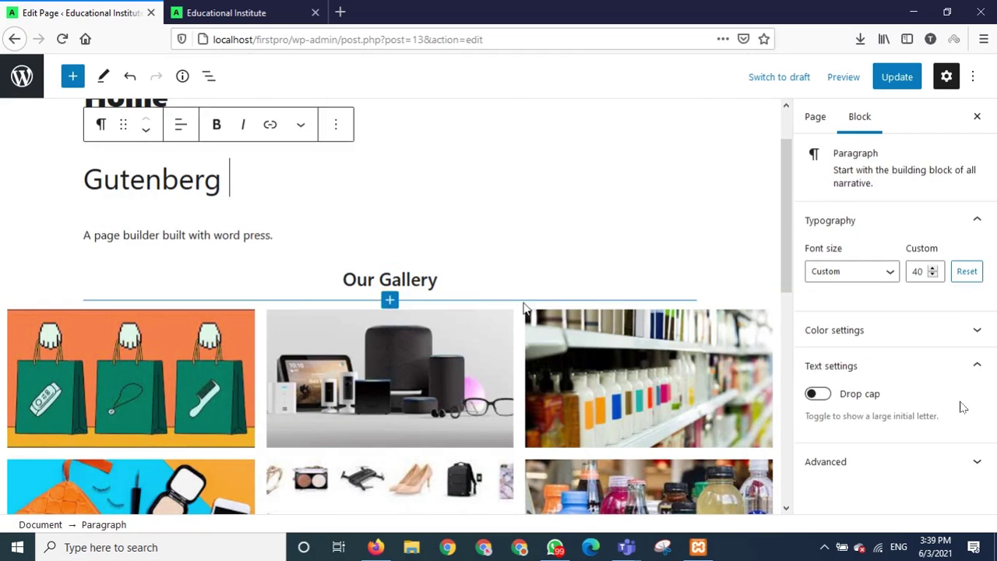
{"action": "scroll", "coordinate": [526, 308], "scroll_direction": "down", "scroll_amount": 3}
{"action": "scroll", "coordinate": [525, 308], "scroll_direction": "down", "scroll_amount": 1}
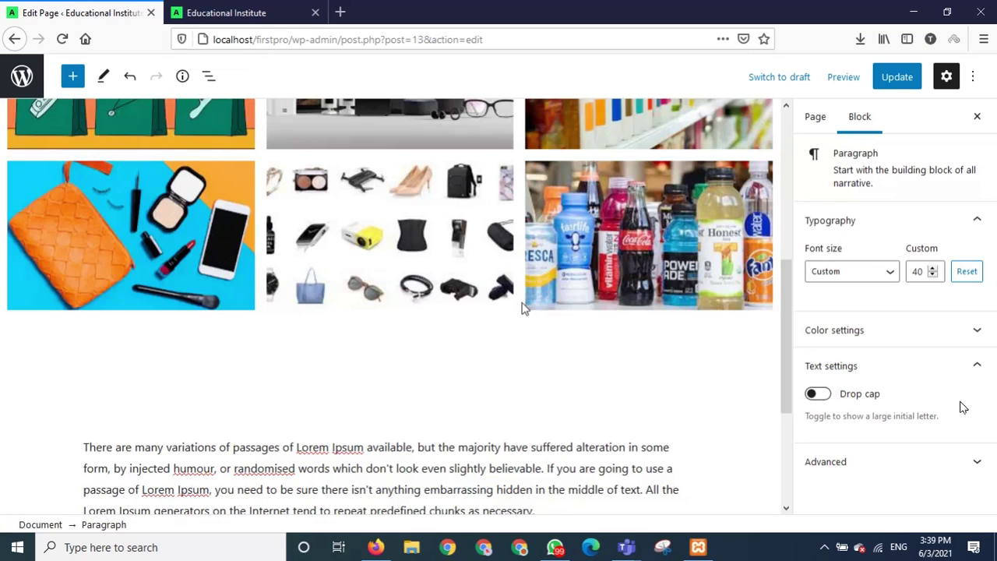
{"action": "scroll", "coordinate": [523, 307], "scroll_direction": "down", "scroll_amount": 1}
{"action": "scroll", "coordinate": [522, 307], "scroll_direction": "up", "scroll_amount": 5}
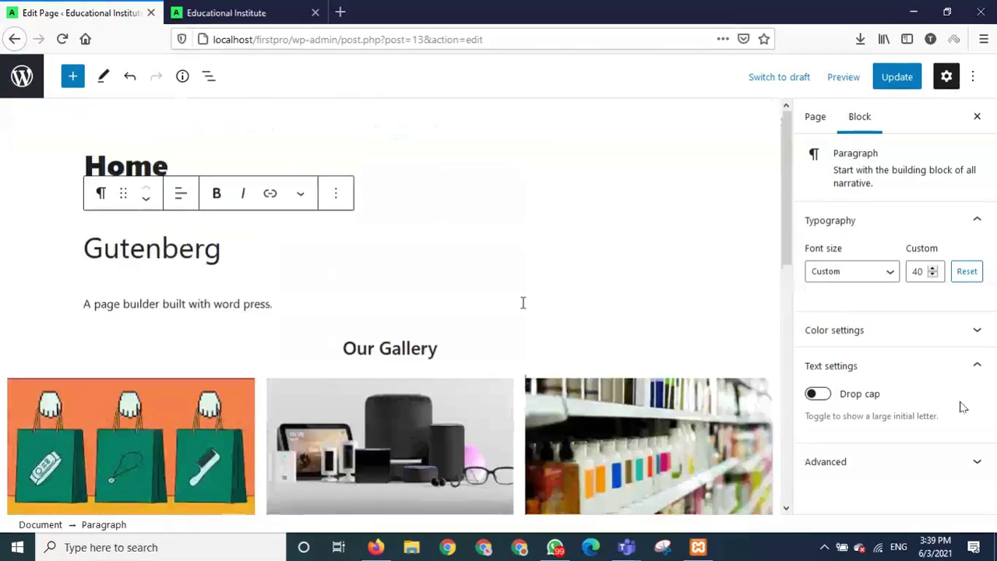
Update the Home page, then reload the live site to confirm the Gutenberg heading and tagline show.
{"action": "left_click", "coordinate": [900, 81]}
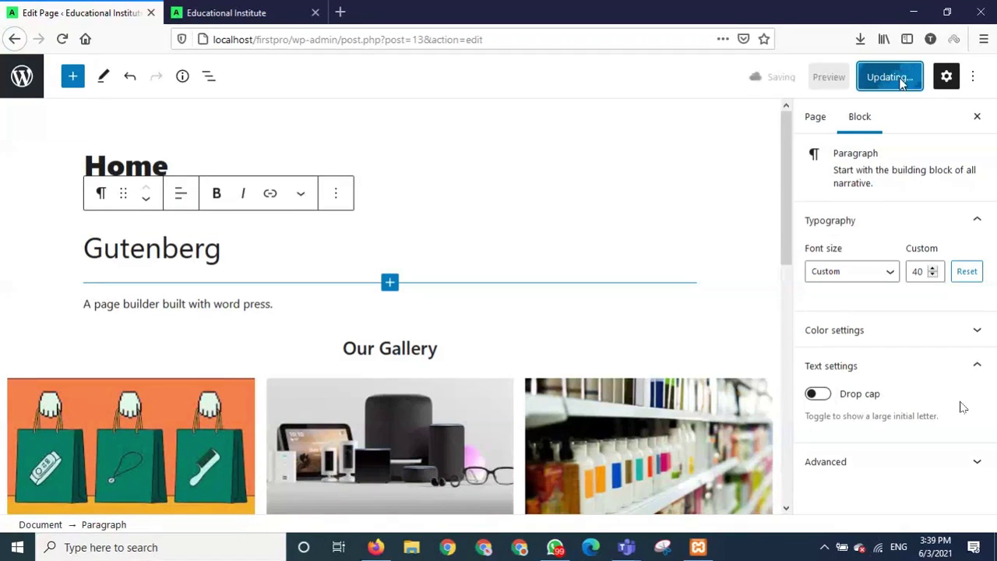
{"action": "left_click", "coordinate": [173, 17]}
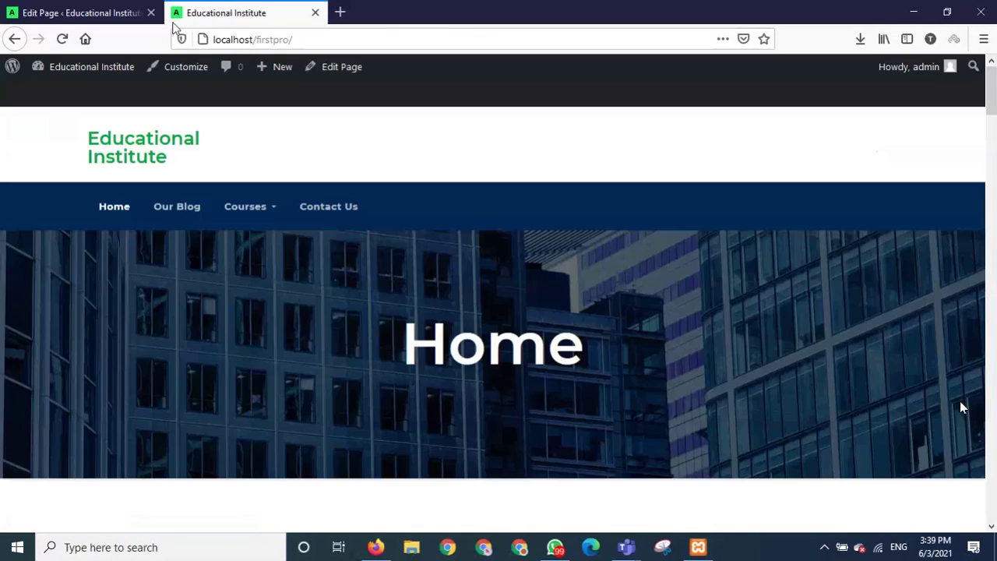
{"action": "left_click", "coordinate": [59, 43]}
{"action": "scroll", "coordinate": [264, 282], "scroll_direction": "down", "scroll_amount": 5}
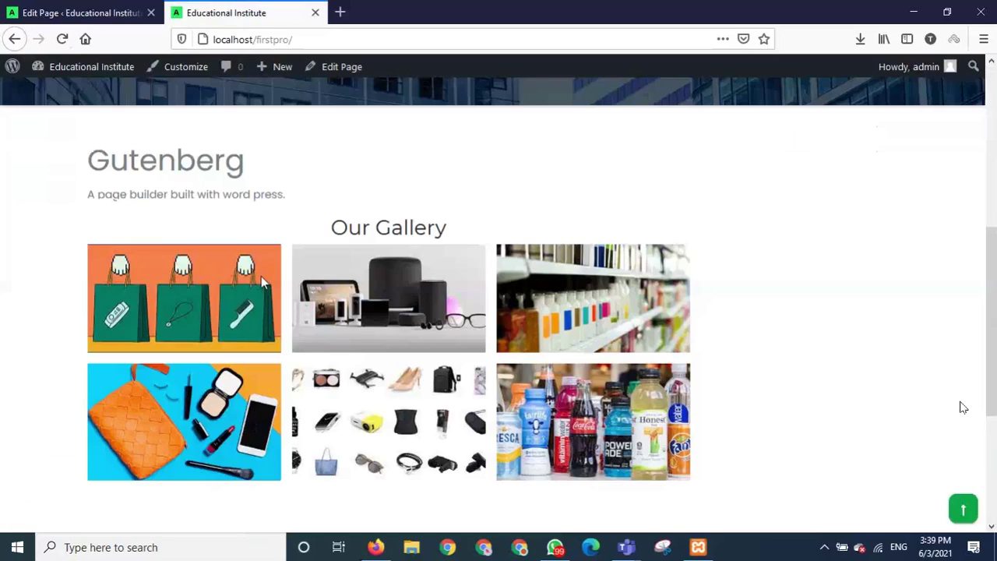
{"action": "scroll", "coordinate": [203, 273], "scroll_direction": "down", "scroll_amount": 3}
{"action": "scroll", "coordinate": [202, 268], "scroll_direction": "up", "scroll_amount": 8}
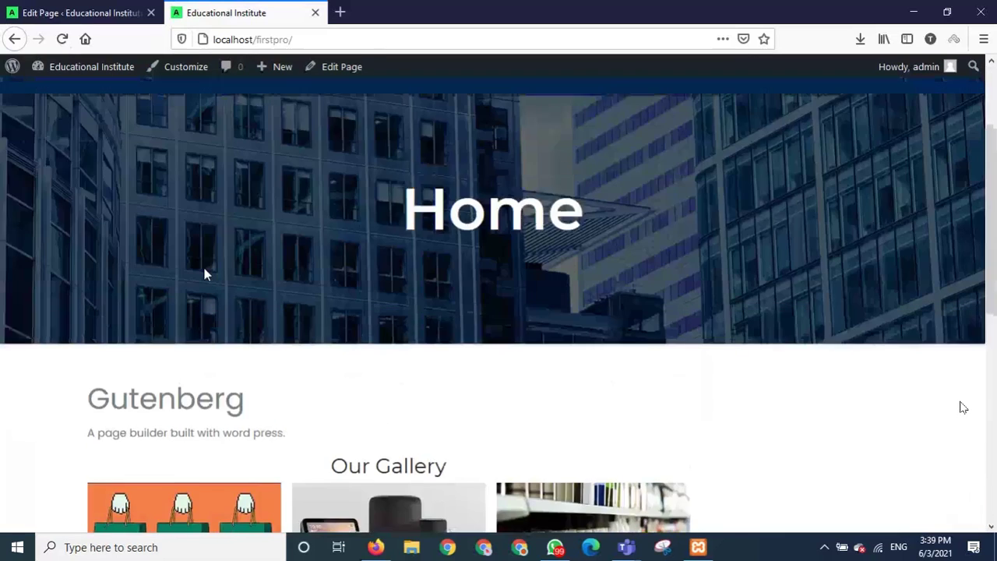
{"action": "scroll", "coordinate": [205, 269], "scroll_direction": "down", "scroll_amount": 5}
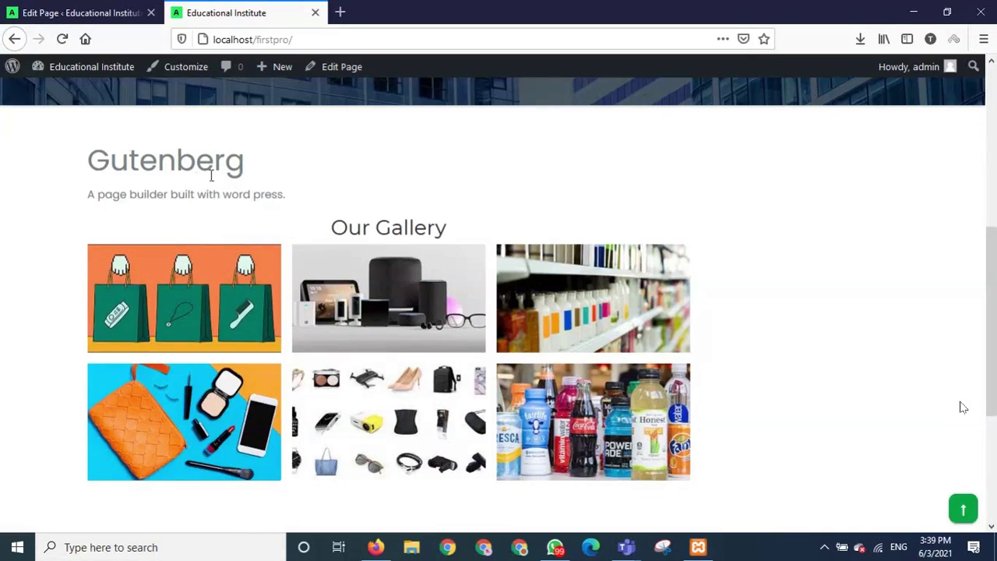
{"action": "left_click", "coordinate": [92, 17]}
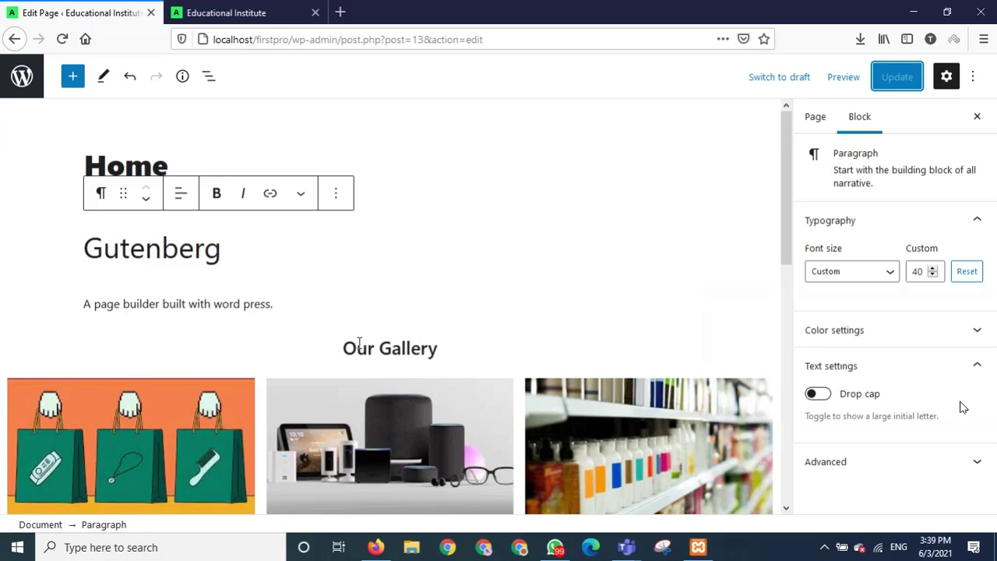
Insert a Separator block on a new line below the tagline.
{"action": "left_click", "coordinate": [318, 308]}
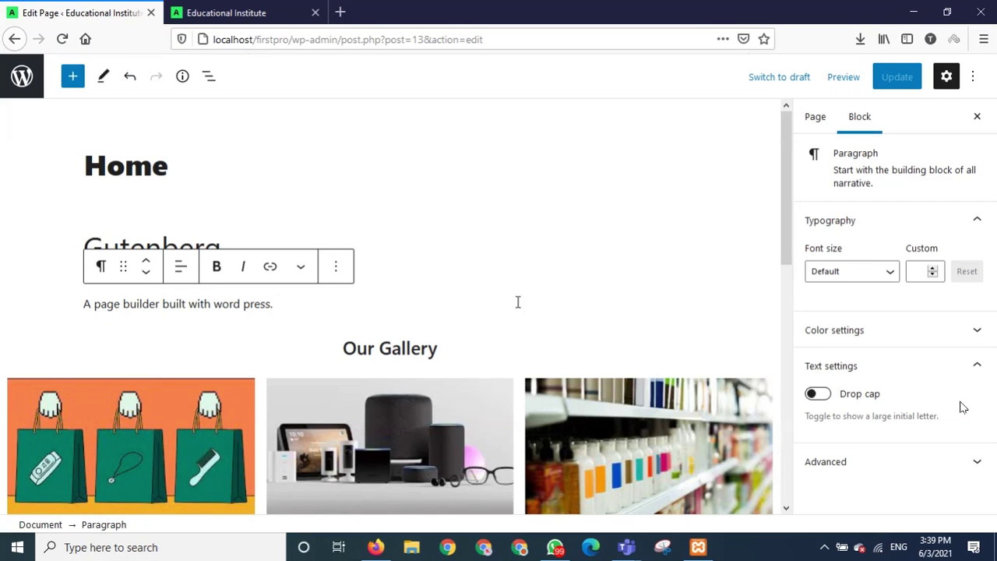
{"action": "key", "text": "Return"}
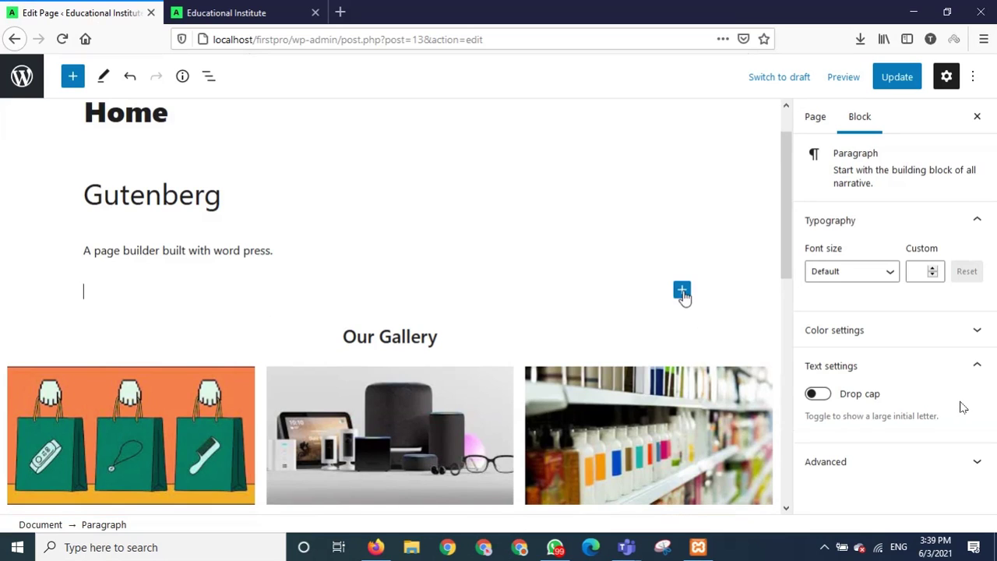
{"action": "left_click", "coordinate": [682, 292]}
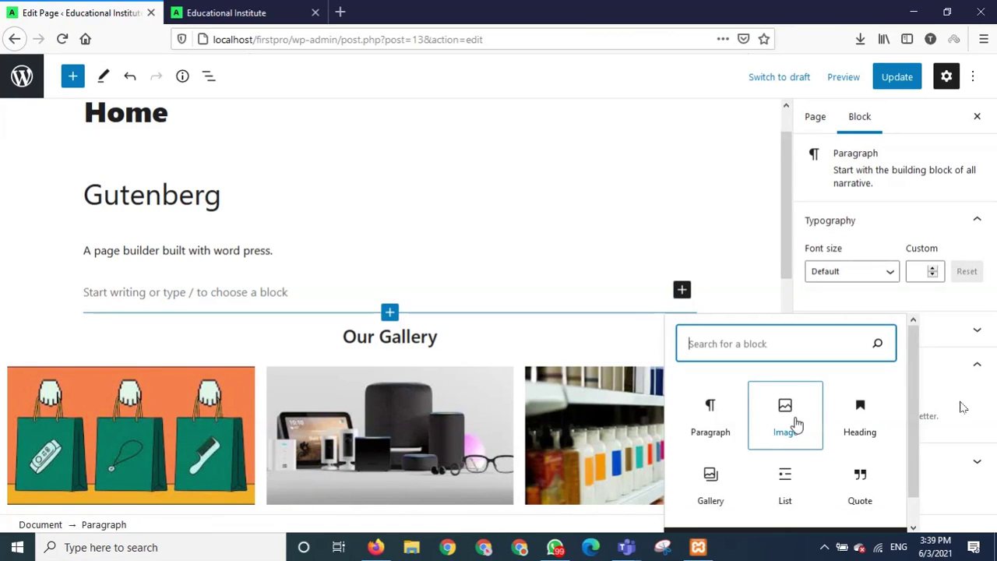
{"action": "scroll", "coordinate": [796, 424], "scroll_direction": "down", "scroll_amount": 1}
{"action": "scroll", "coordinate": [796, 424], "scroll_direction": "down", "scroll_amount": 1}
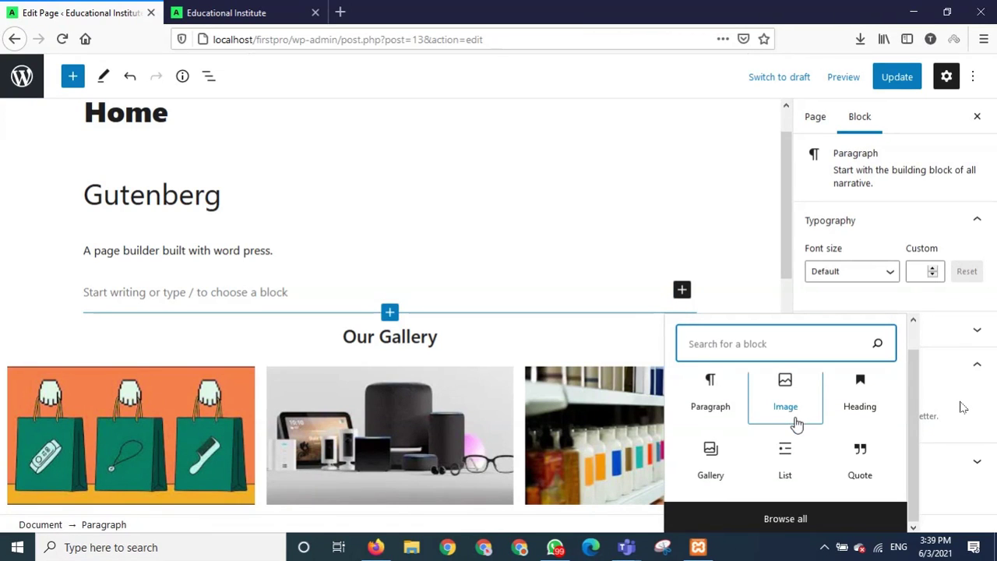
{"action": "left_click", "coordinate": [787, 526]}
{"action": "left_click", "coordinate": [787, 519]}
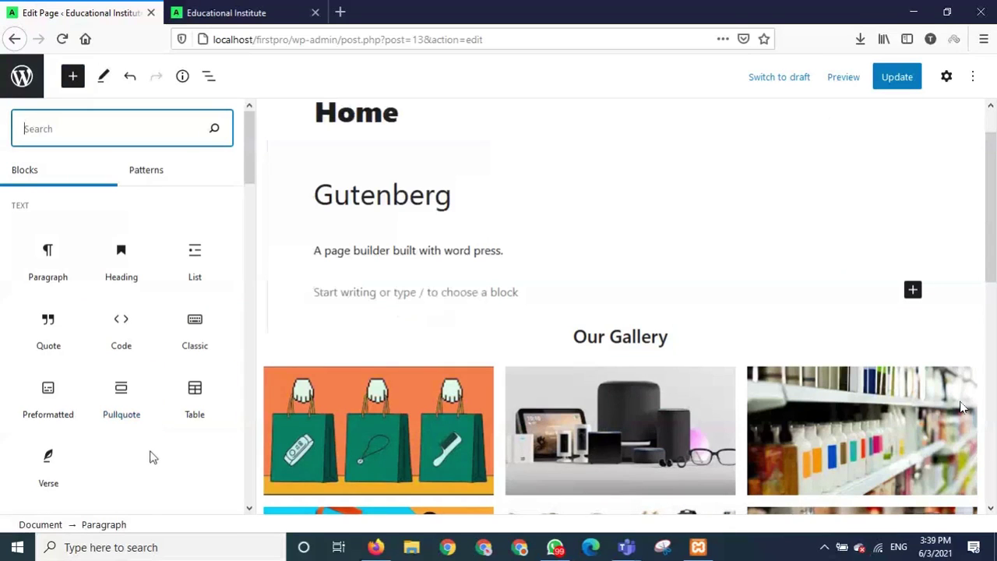
{"action": "scroll", "coordinate": [151, 457], "scroll_direction": "down", "scroll_amount": 5}
{"action": "scroll", "coordinate": [148, 360], "scroll_direction": "down", "scroll_amount": 2}
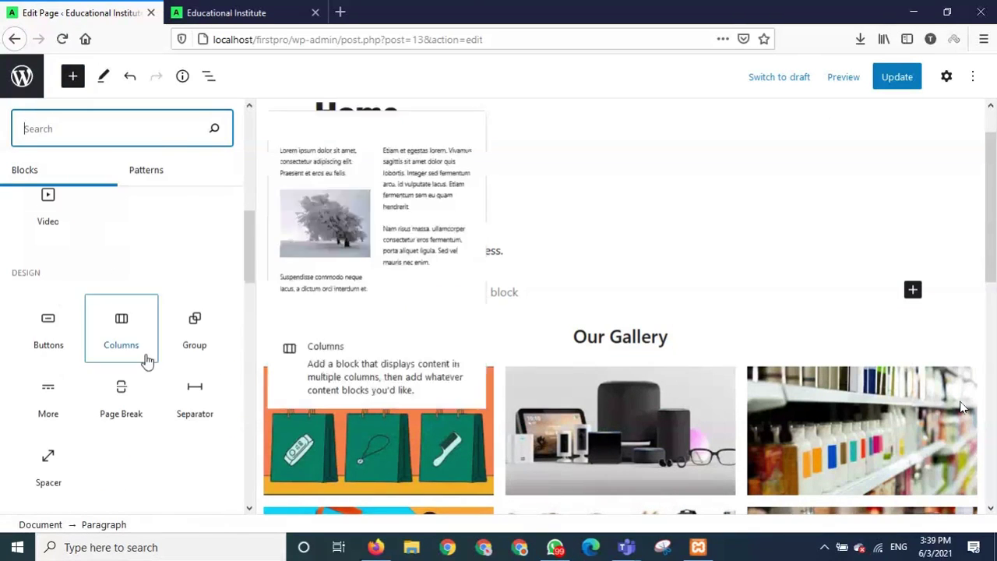
{"action": "left_click", "coordinate": [168, 414]}
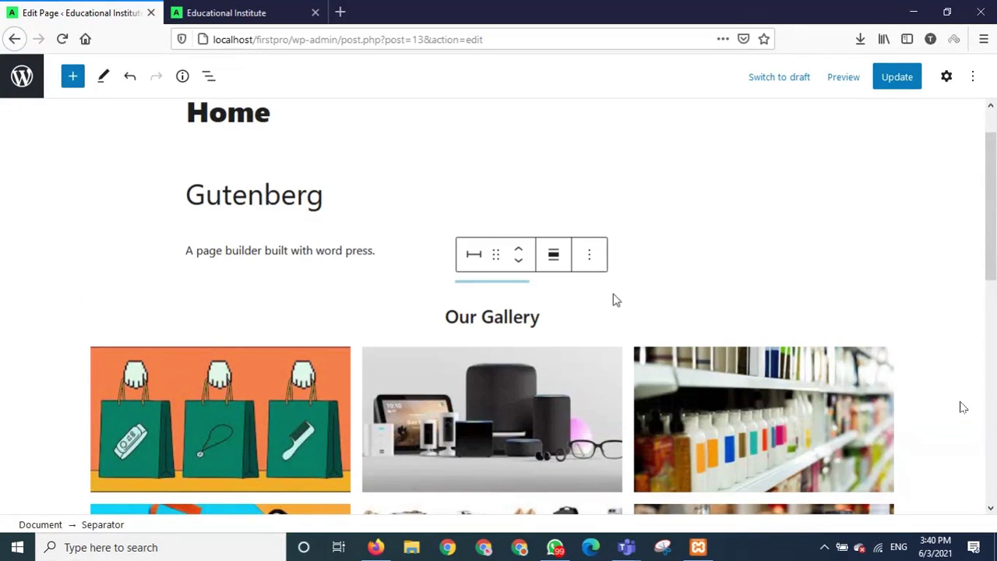
Select the separator and add an empty block below it, above Our Gallery.
{"action": "left_click", "coordinate": [615, 299]}
{"action": "left_click", "coordinate": [592, 281]}
{"action": "left_click", "coordinate": [570, 308]}
{"action": "left_click", "coordinate": [564, 311]}
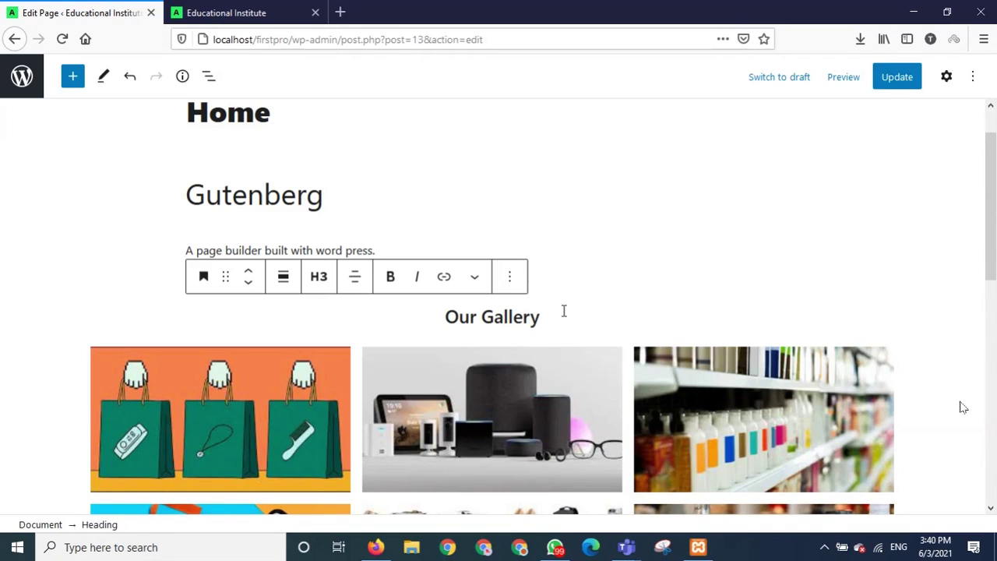
{"action": "left_click", "coordinate": [613, 281]}
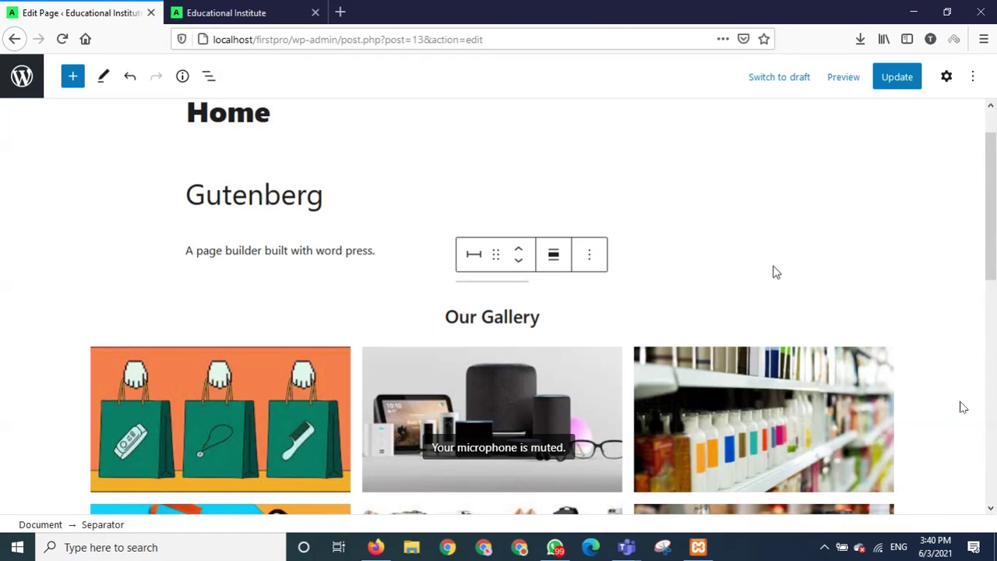
{"action": "left_click", "coordinate": [593, 256]}
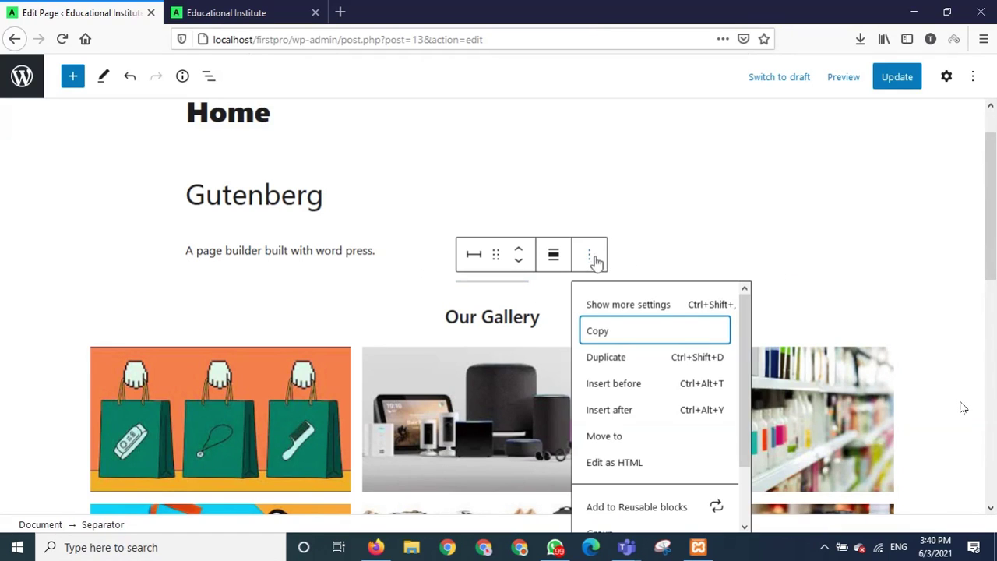
{"action": "left_click", "coordinate": [748, 244]}
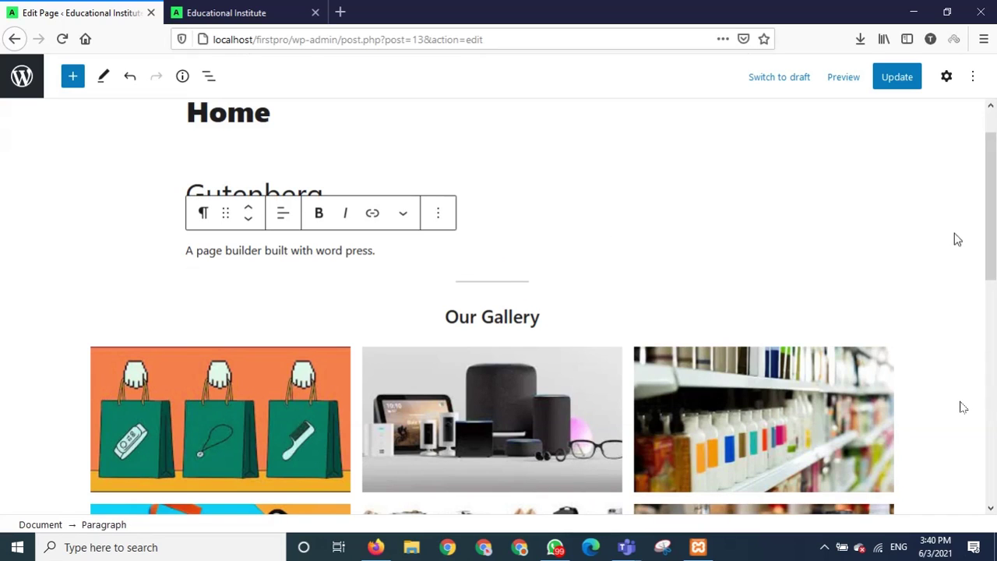
{"action": "key", "text": "Down"}
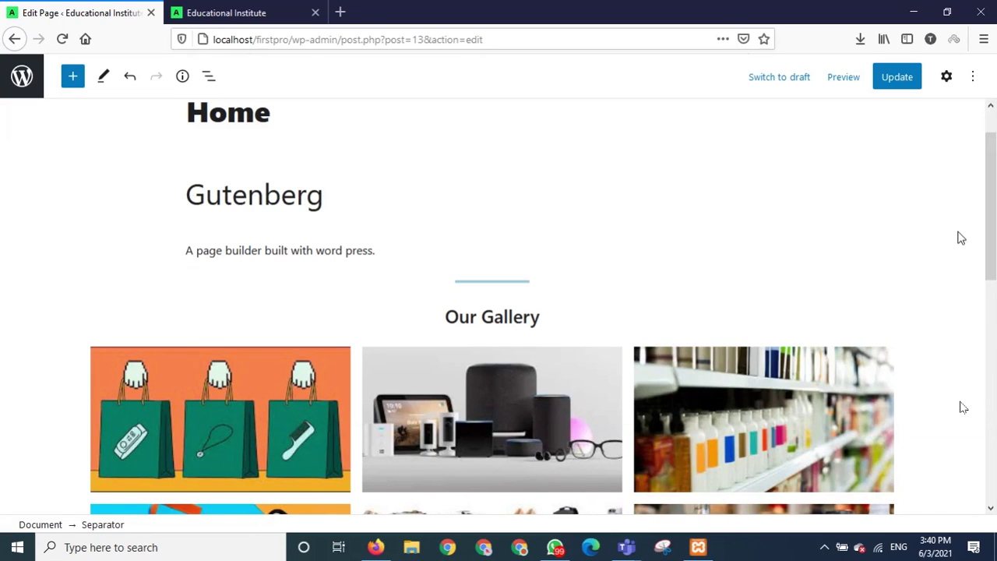
{"action": "key", "text": "Return"}
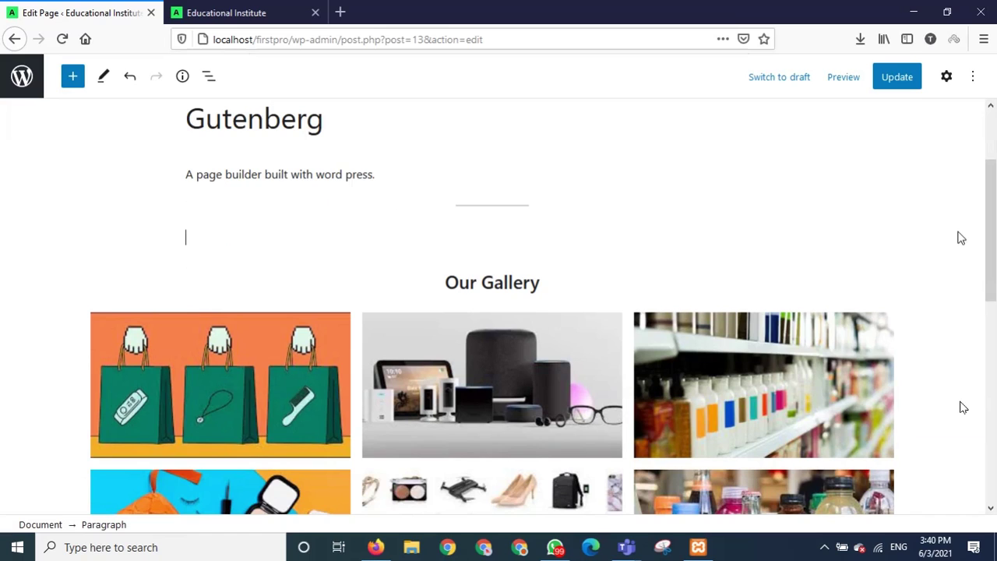
Turn the empty block into an Image block and open its Media Library.
{"action": "left_click", "coordinate": [788, 237]}
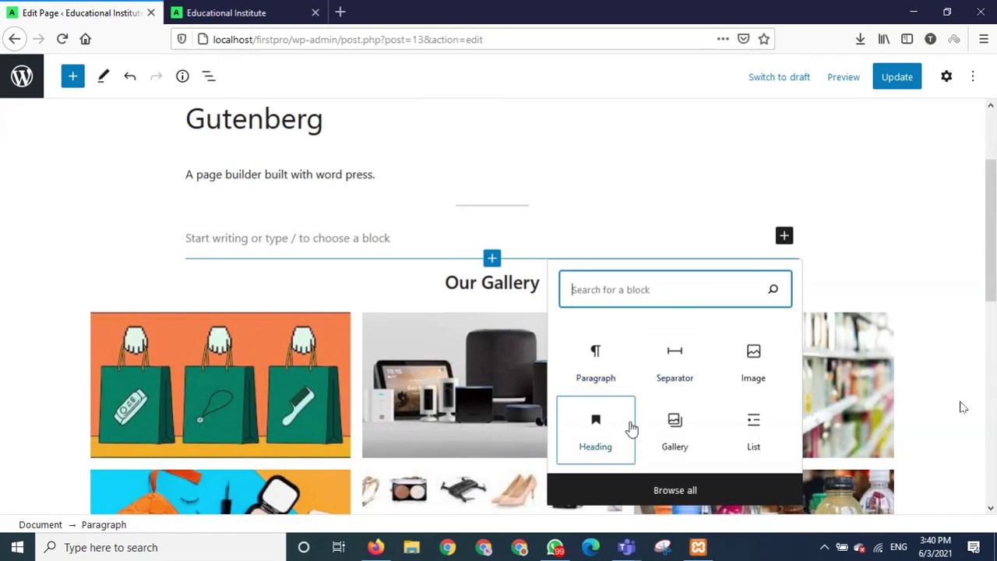
{"action": "left_click", "coordinate": [750, 367]}
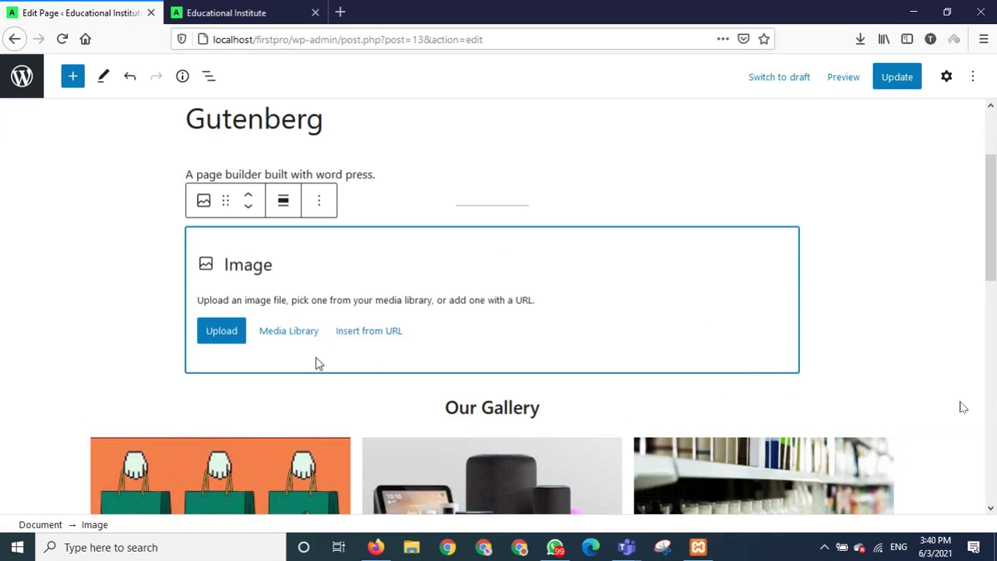
{"action": "left_click", "coordinate": [290, 337]}
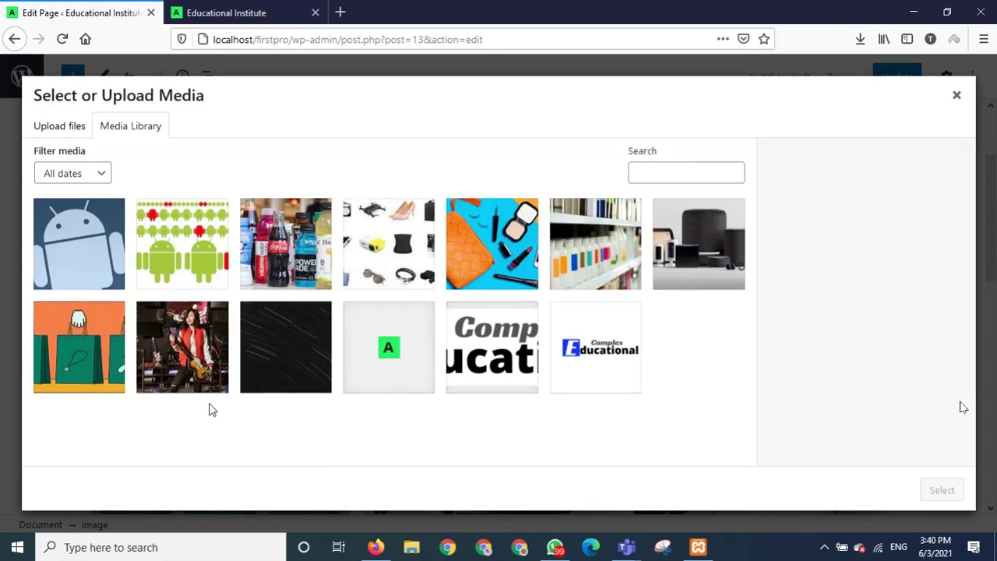
Select the girl-with-guitar photo and place the cursor in its Alt Text field.
{"action": "left_click", "coordinate": [187, 343]}
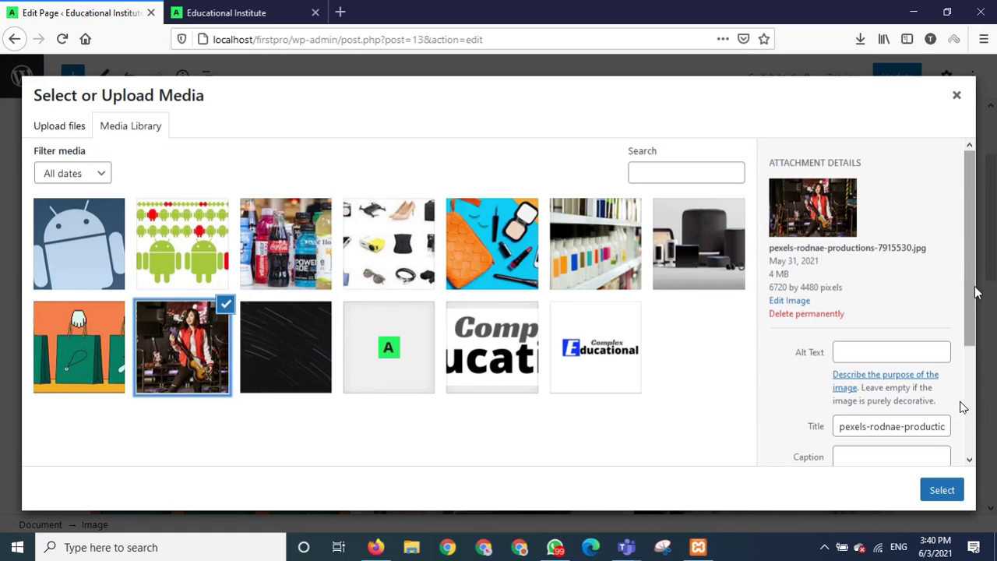
{"action": "scroll", "coordinate": [970, 292], "scroll_direction": "down", "scroll_amount": 3}
{"action": "left_click", "coordinate": [849, 235]}
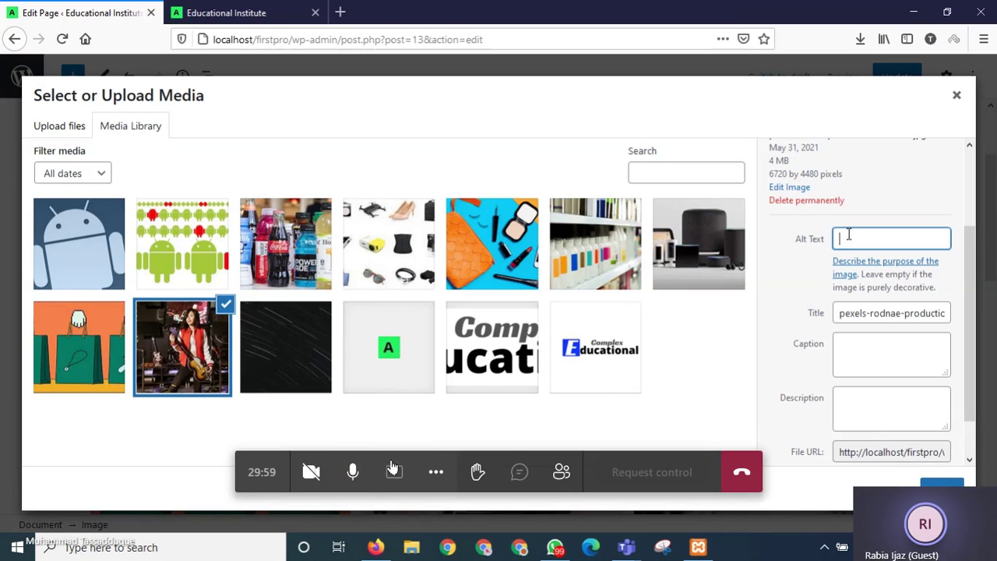
{"action": "left_click", "coordinate": [353, 472]}
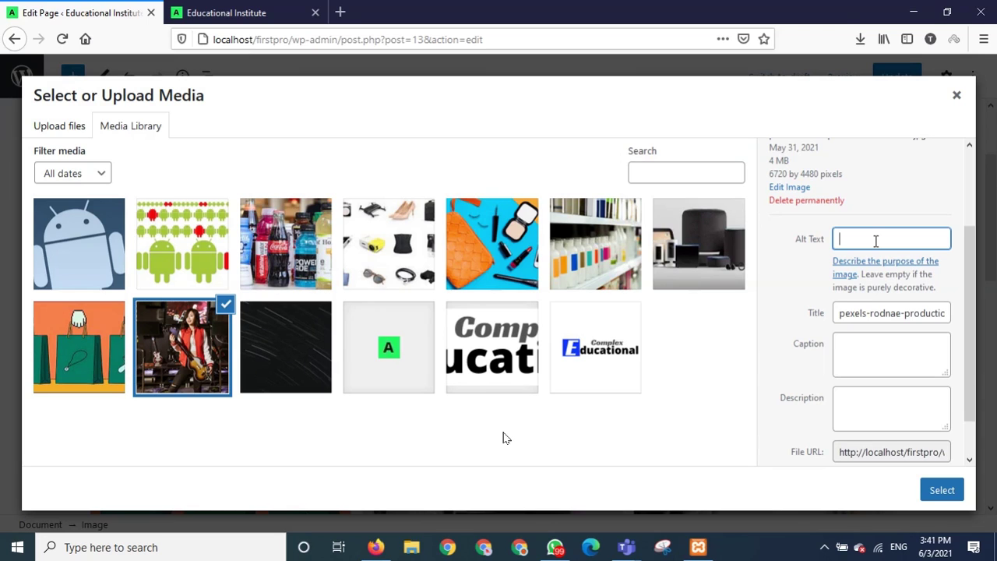
Enter the alt text 'A girl with Guitar' for the guitarist photo.
{"action": "type", "text": "G"}
{"action": "type", "text": "A g"}
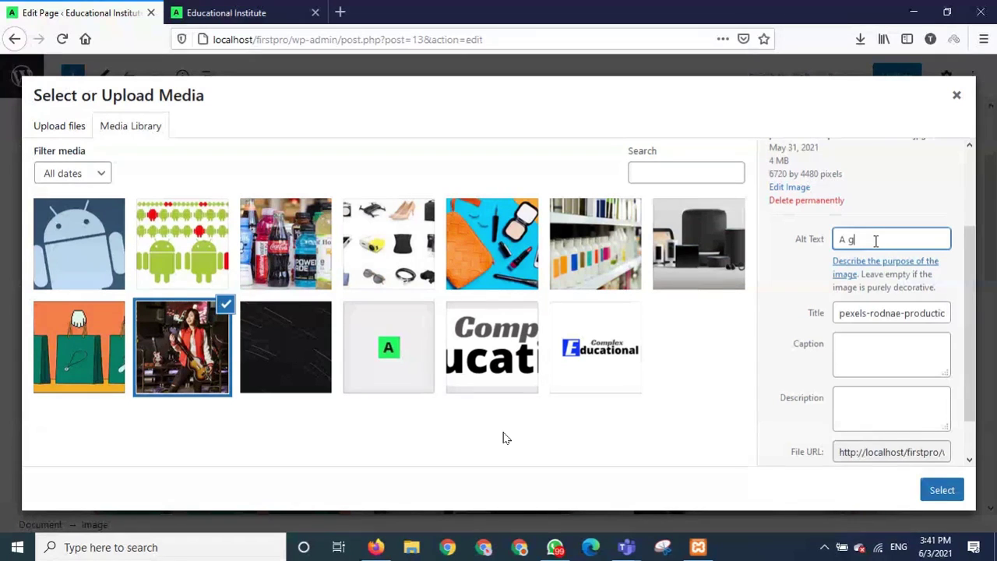
{"action": "type", "text": "irl with Gui"}
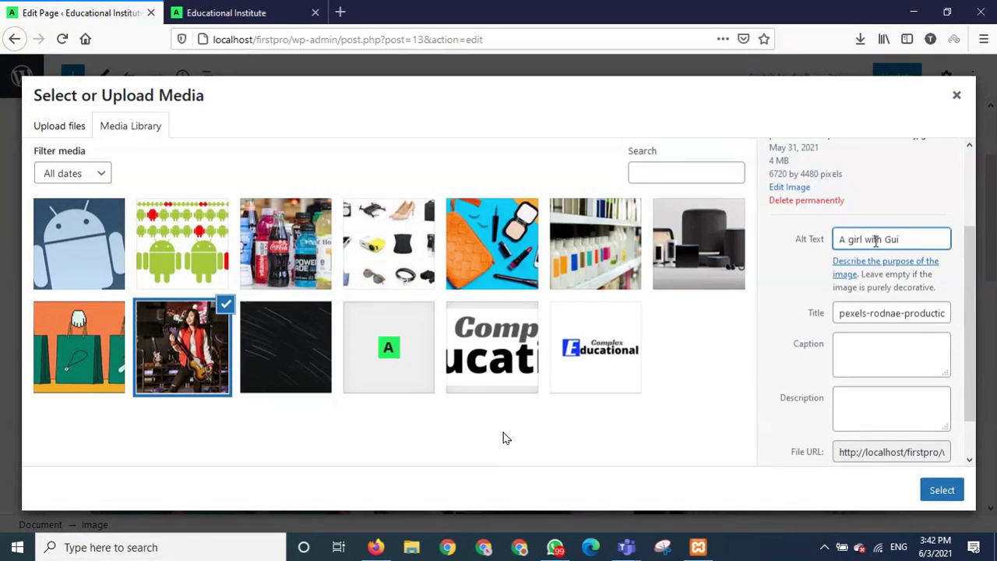
{"action": "type", "text": "tar"}
{"action": "left_click_drag", "start_coordinate": [922, 236], "coordinate": [832, 239]}
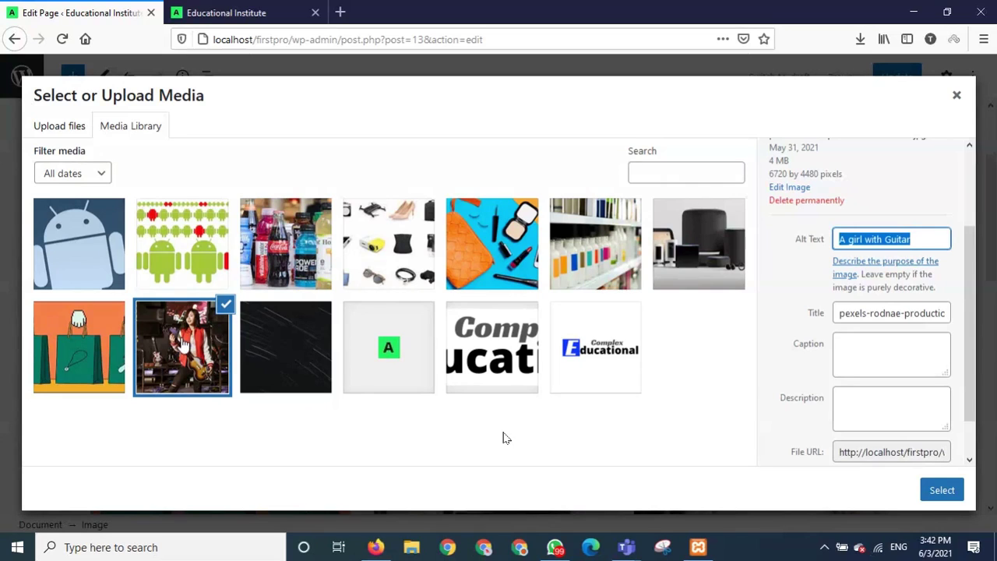
{"action": "left_click", "coordinate": [930, 241]}
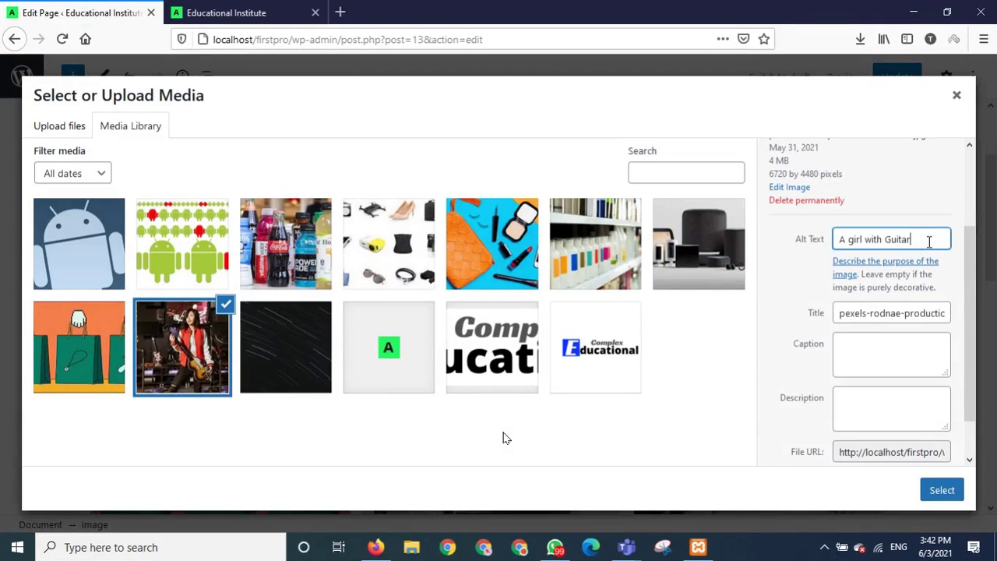
{"action": "left_click", "coordinate": [350, 471]}
Replace the photo's file-name title with 'Girl'.
{"action": "left_click", "coordinate": [840, 314]}
{"action": "left_click", "coordinate": [351, 471]}
{"action": "left_click_drag", "start_coordinate": [840, 313], "coordinate": [961, 314]}
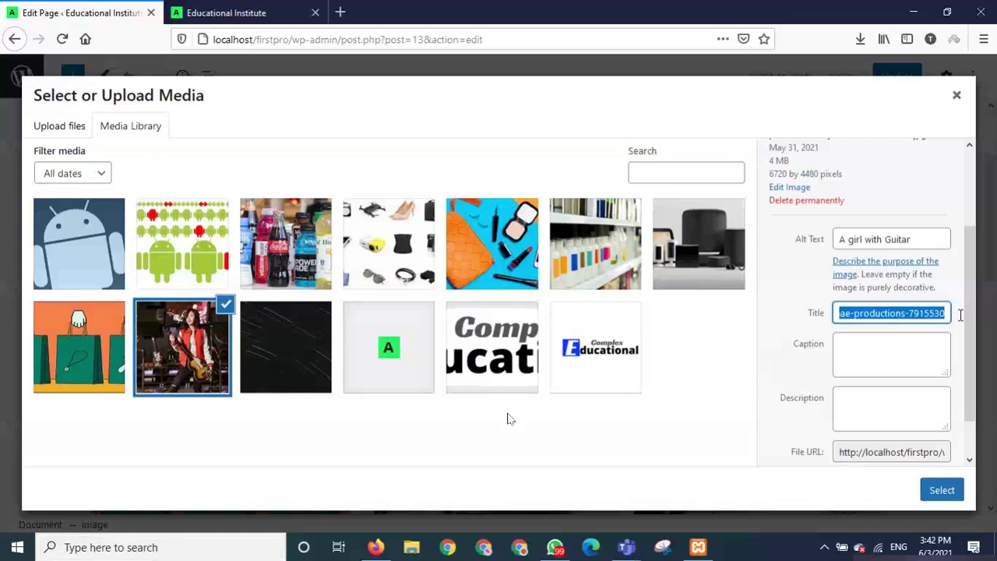
{"action": "key", "text": "BackSpace"}
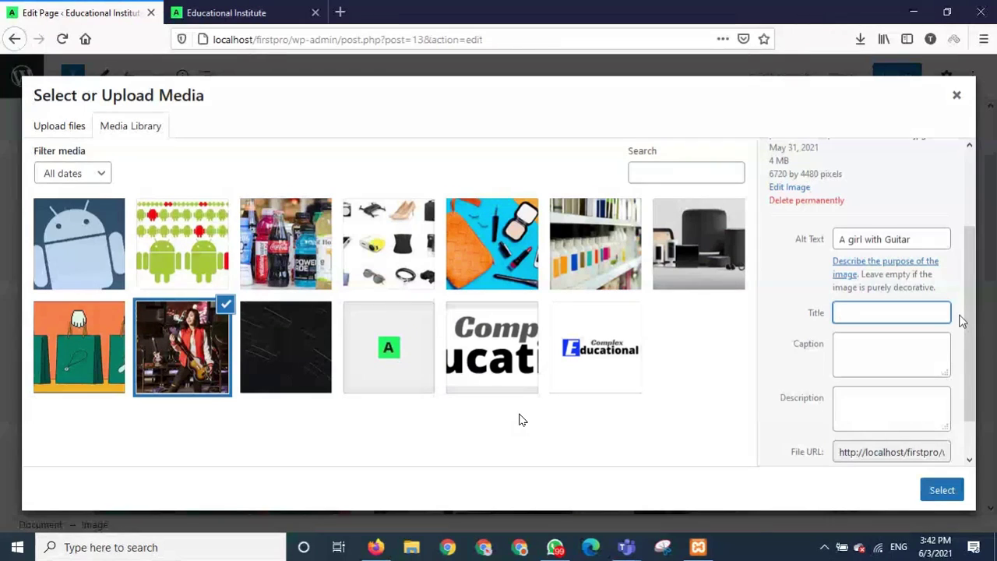
{"action": "type", "text": "Girl"}
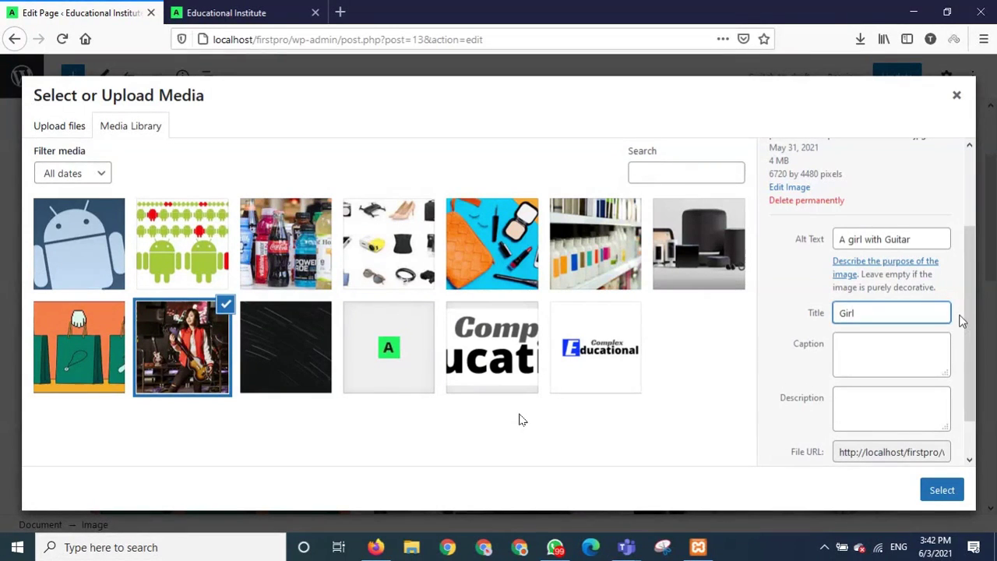
{"action": "left_click", "coordinate": [886, 337]}
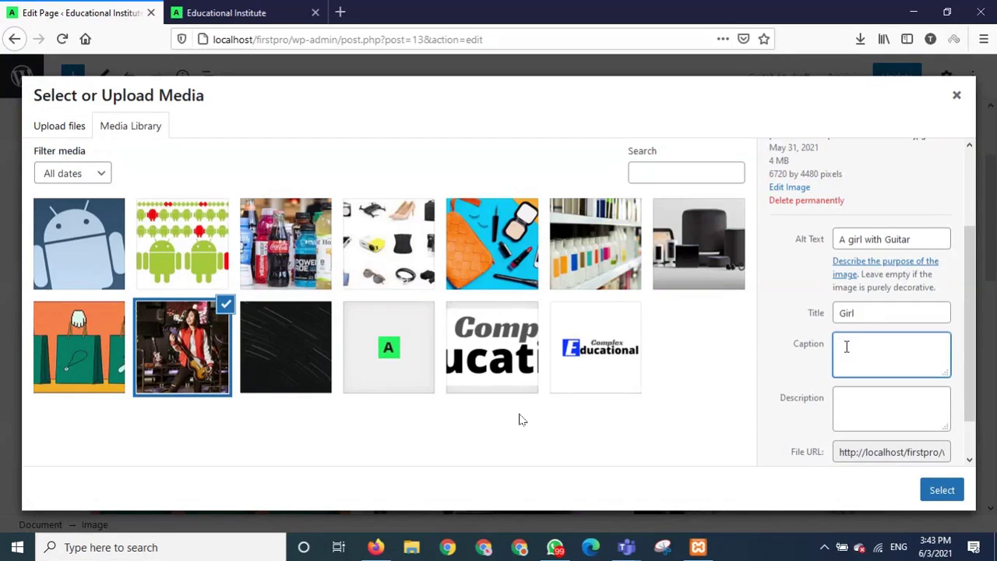
{"action": "left_click", "coordinate": [859, 405]}
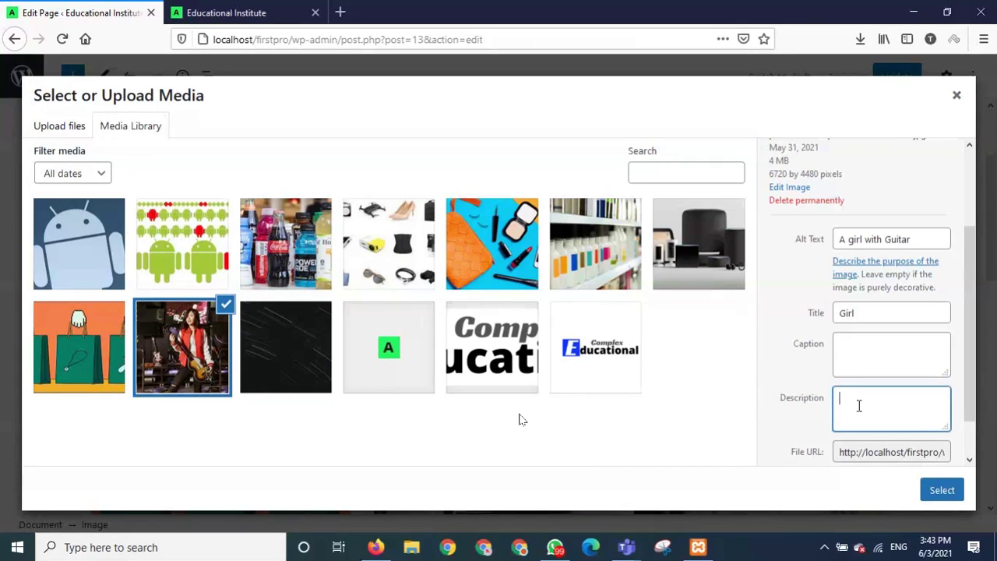
Start the description with 'A girl with guitar and singing.' and recheck the title and alt text.
{"action": "scroll", "coordinate": [860, 405], "scroll_direction": "down", "scroll_amount": 1}
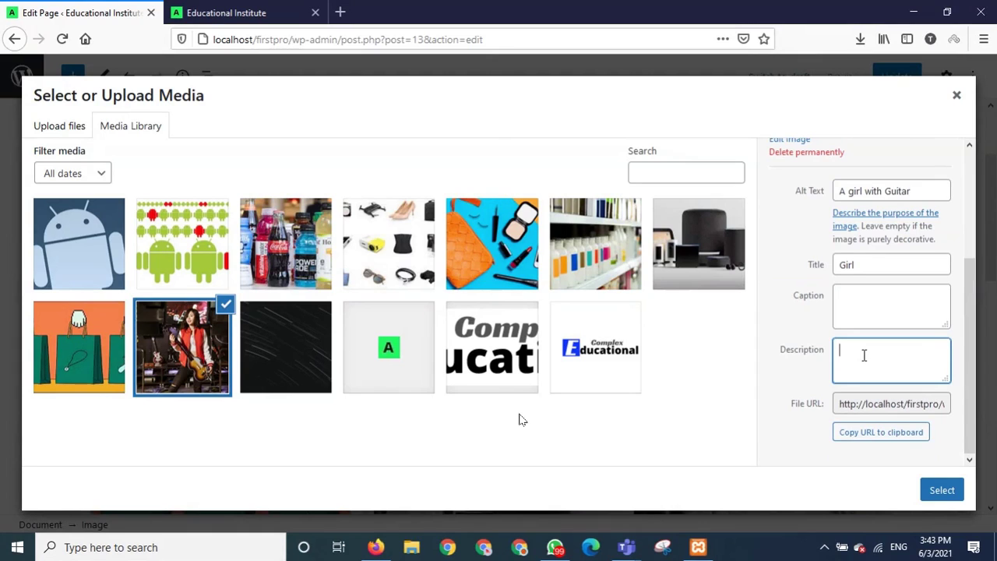
{"action": "type", "text": "A girl with guitar and sin"}
{"action": "type", "text": "ging."}
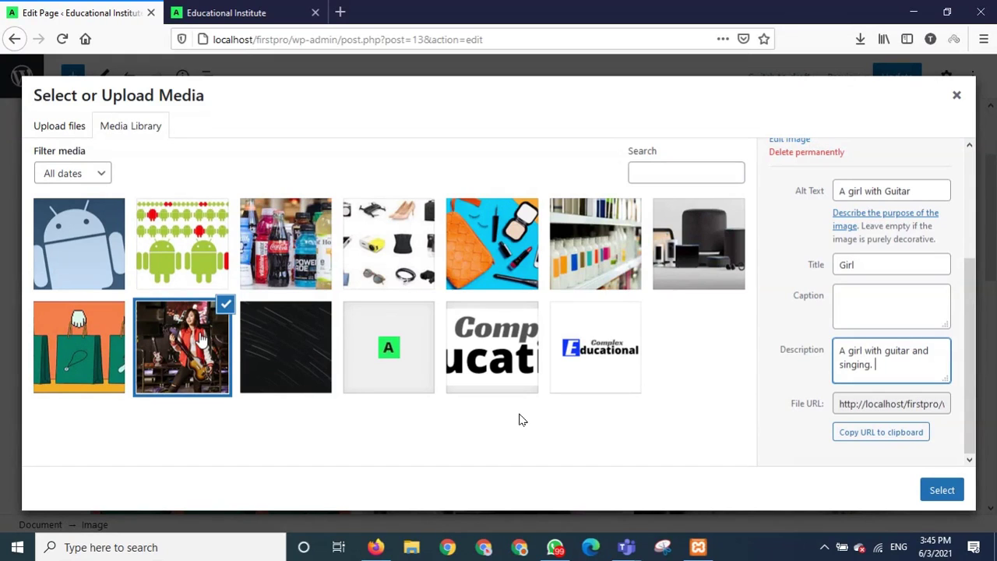
{"action": "left_click", "coordinate": [867, 264]}
{"action": "left_click_drag", "start_coordinate": [867, 264], "coordinate": [830, 265]}
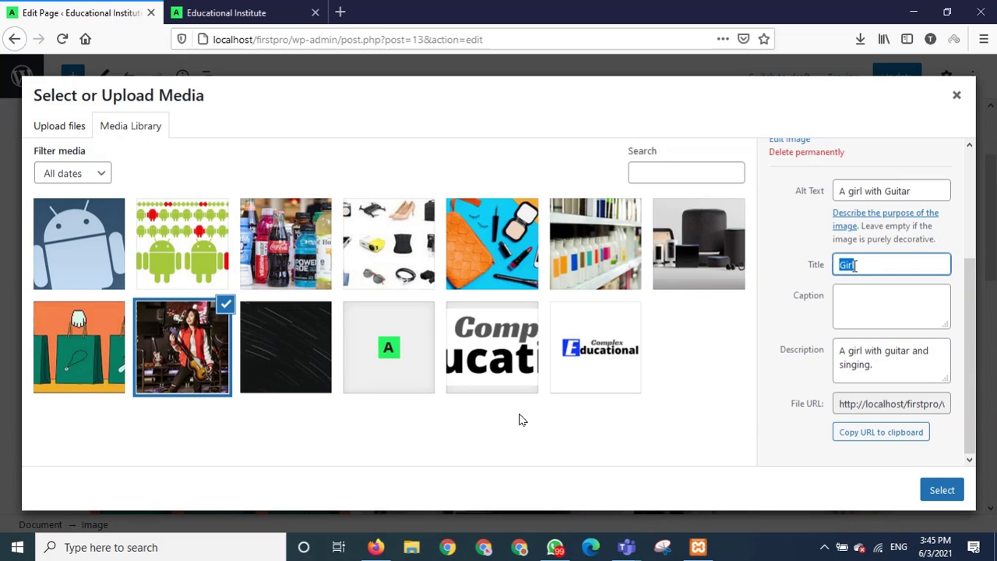
{"action": "left_click", "coordinate": [855, 265]}
{"action": "left_click_drag", "start_coordinate": [855, 265], "coordinate": [830, 265]}
{"action": "left_click", "coordinate": [863, 264]}
{"action": "left_click_drag", "start_coordinate": [912, 191], "coordinate": [836, 190]}
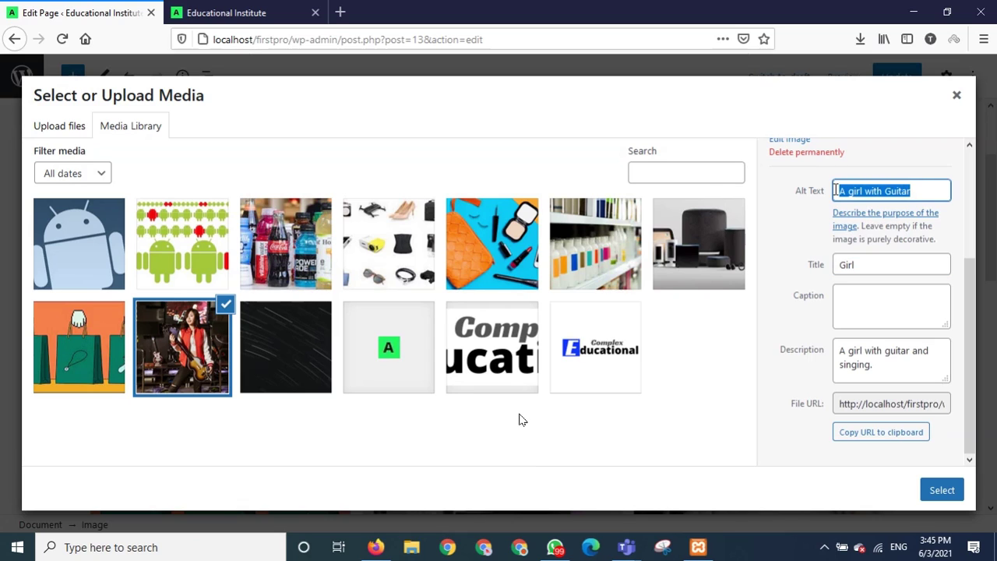
Finish the description with 'beautiful background' and place the photo in the Image block.
{"action": "left_click", "coordinate": [839, 353]}
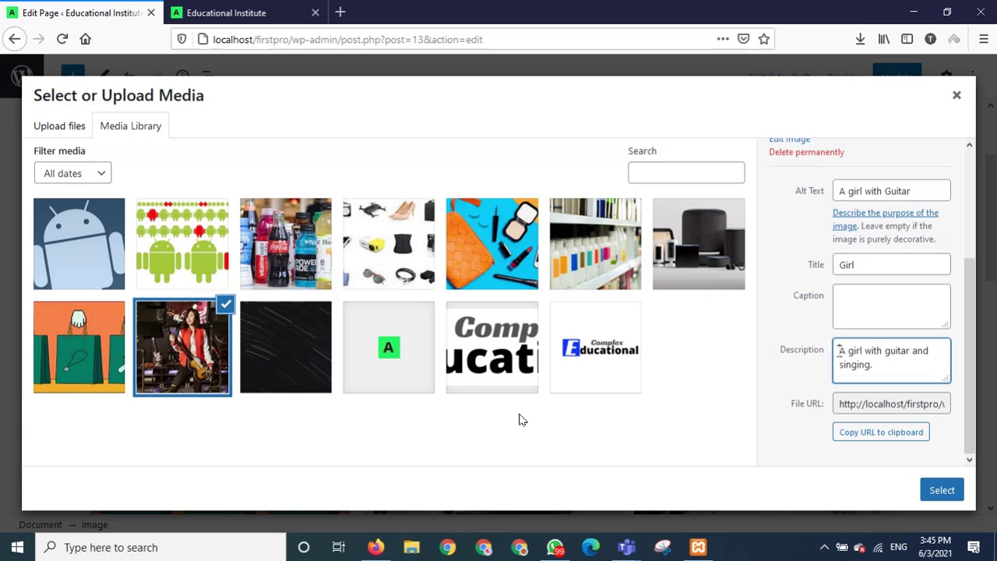
{"action": "left_click_drag", "start_coordinate": [839, 352], "coordinate": [883, 365]}
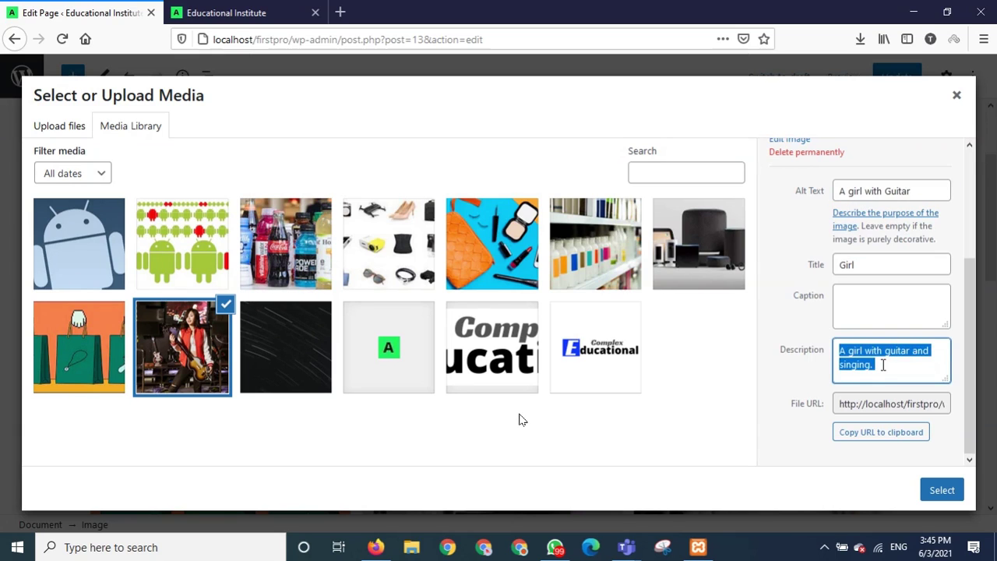
{"action": "left_click", "coordinate": [891, 367]}
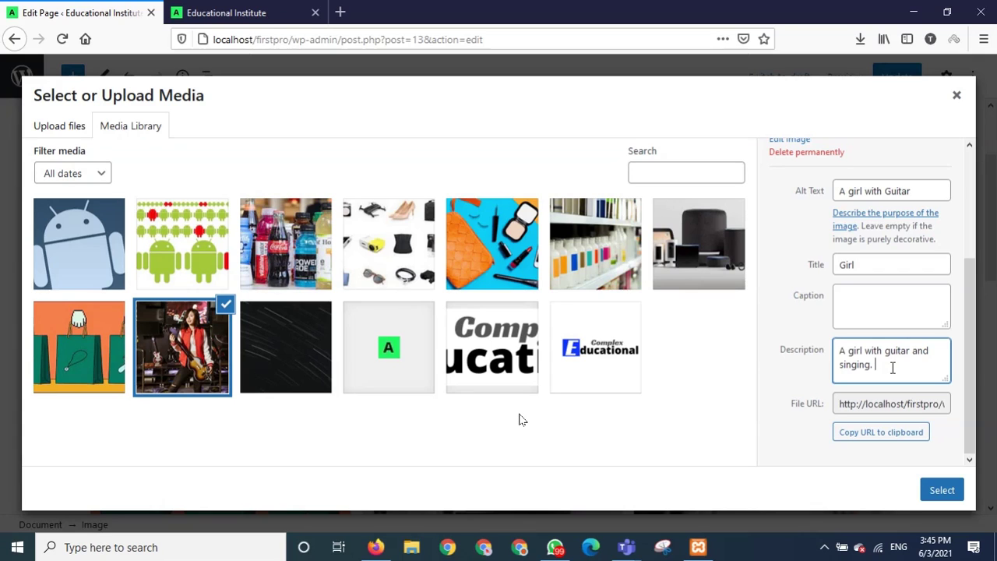
{"action": "type", "text": "beautifu"}
{"action": "key", "text": "BackSpace"}
{"action": "type", "text": "ul background"}
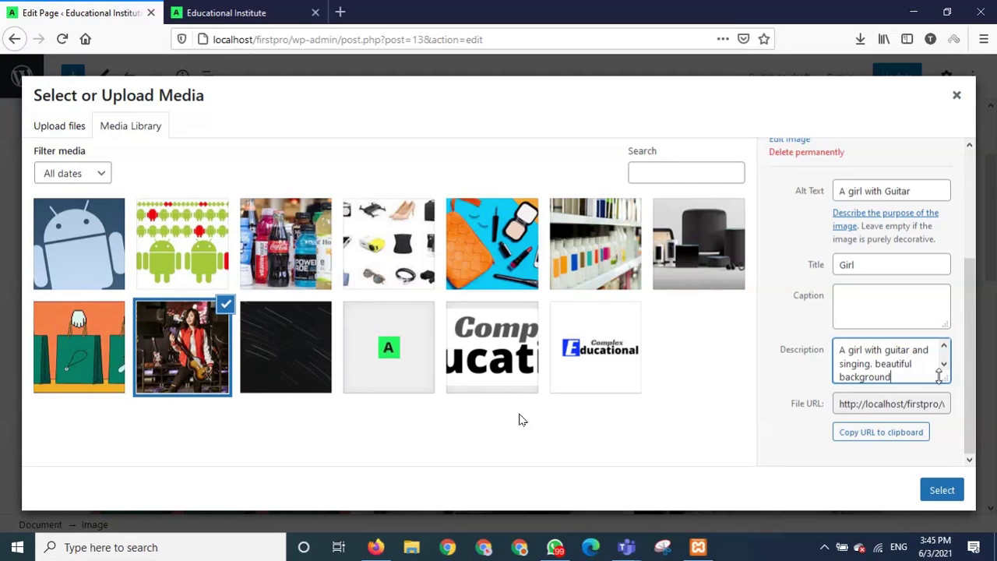
{"action": "left_click", "coordinate": [933, 493]}
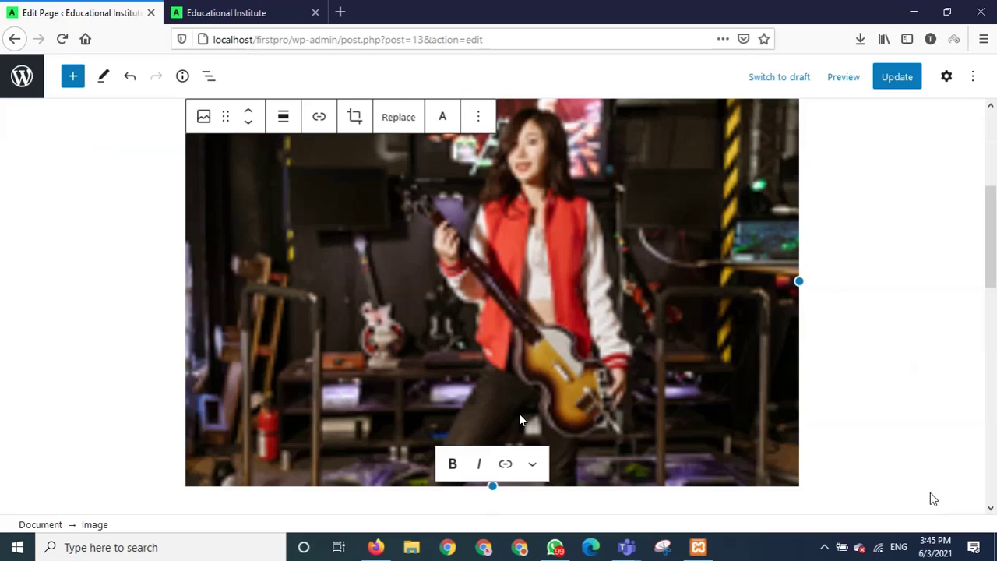
Update the page and reload the live site to view the guitarist photo under the tagline.
{"action": "left_click", "coordinate": [896, 80]}
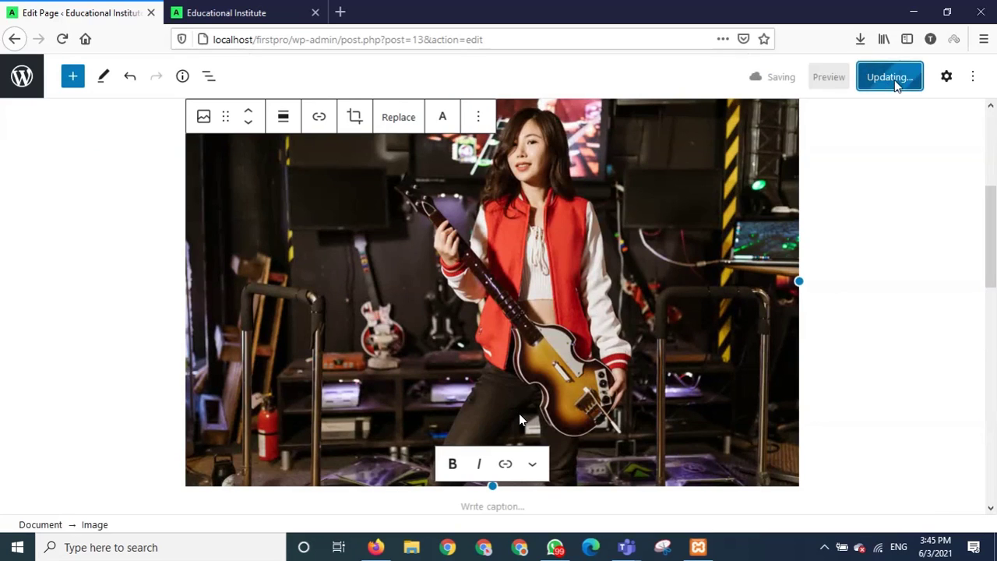
{"action": "left_click", "coordinate": [232, 6]}
{"action": "left_click", "coordinate": [62, 38]}
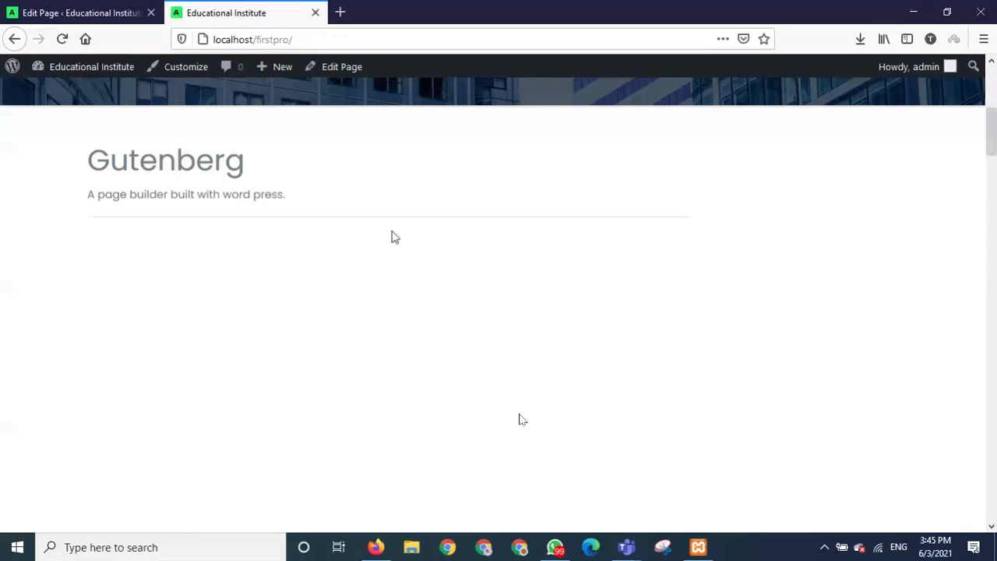
{"action": "scroll", "coordinate": [393, 237], "scroll_direction": "down", "scroll_amount": 5}
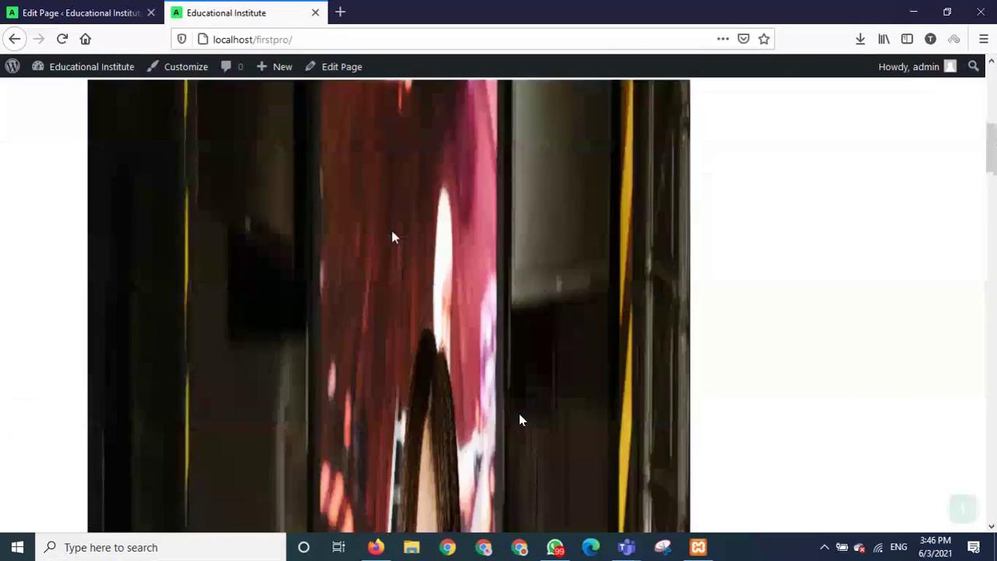
{"action": "scroll", "coordinate": [393, 237], "scroll_direction": "up", "scroll_amount": 3}
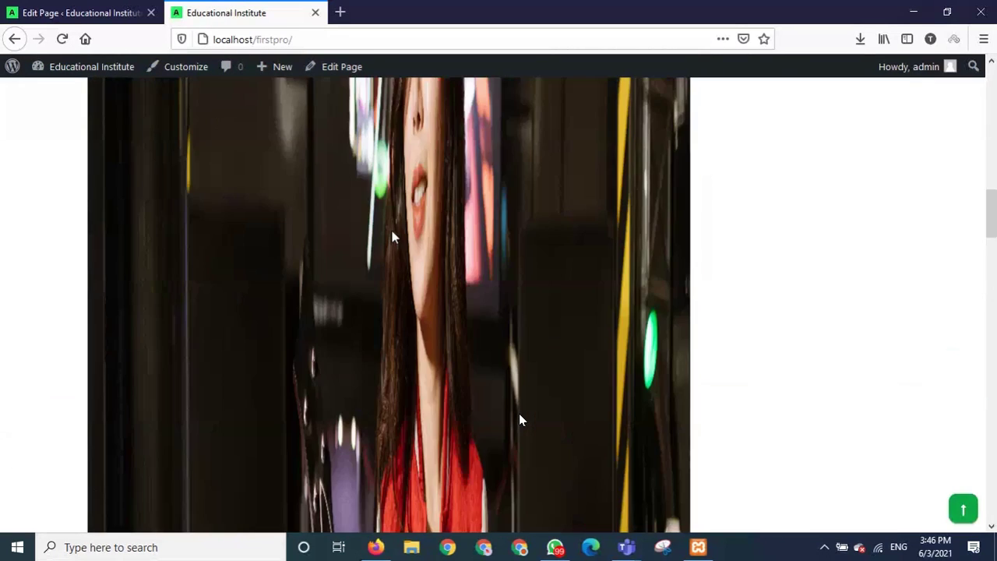
{"action": "scroll", "coordinate": [393, 237], "scroll_direction": "up", "scroll_amount": 5}
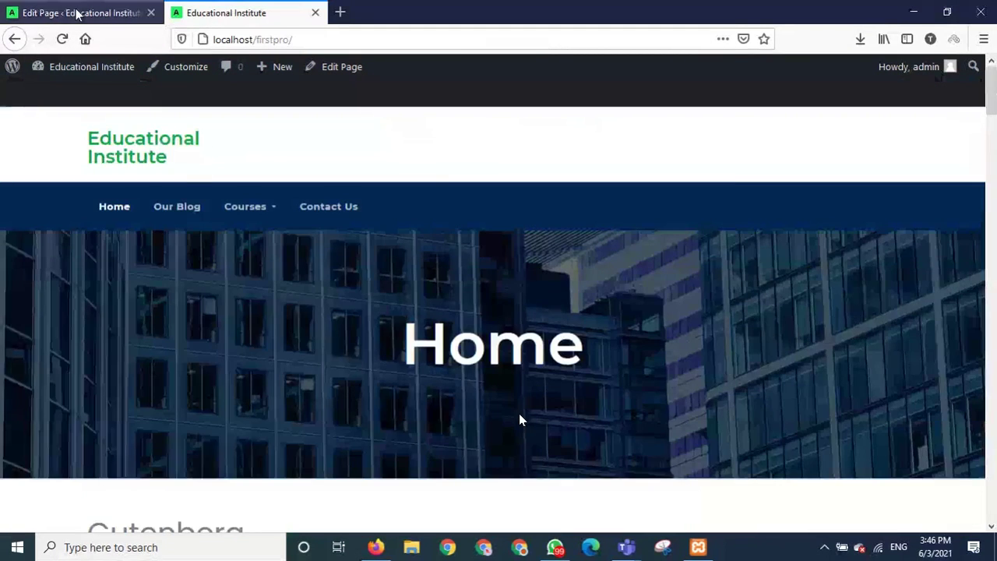
{"action": "key", "text": "ctrl+shift+Tab"}
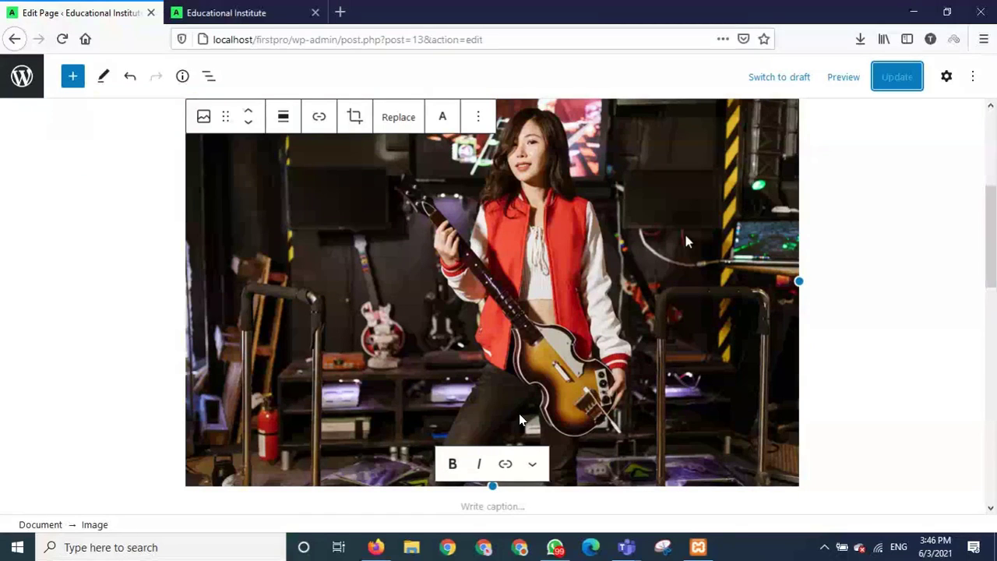
{"action": "left_click", "coordinate": [23, 76]}
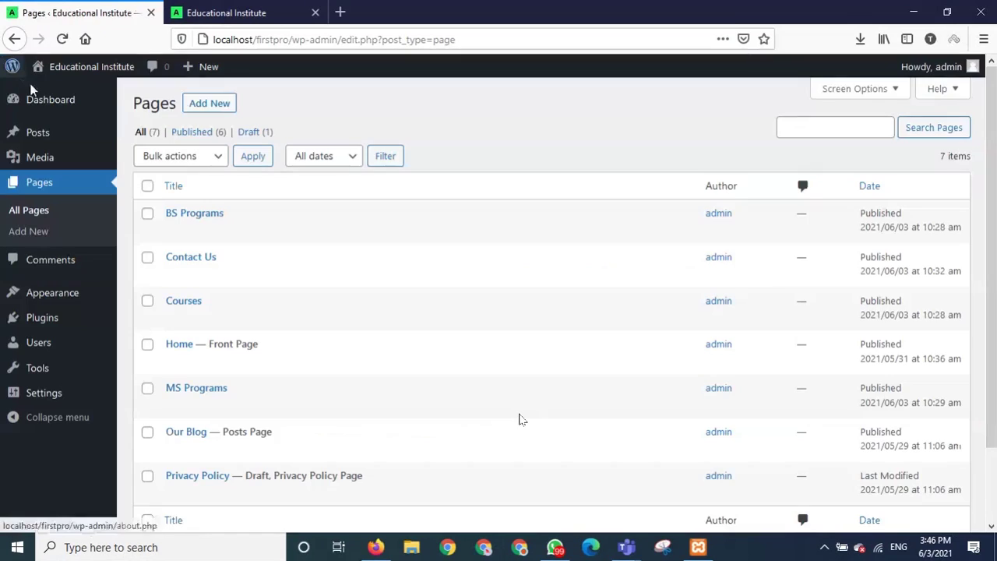
{"action": "mouse_move", "coordinate": [176, 229]}
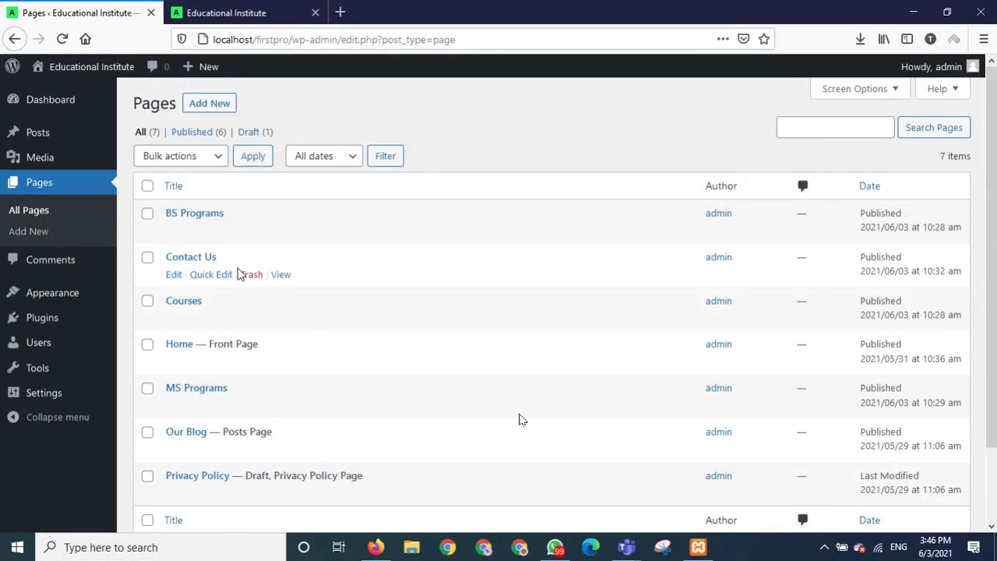
{"action": "left_click", "coordinate": [173, 362]}
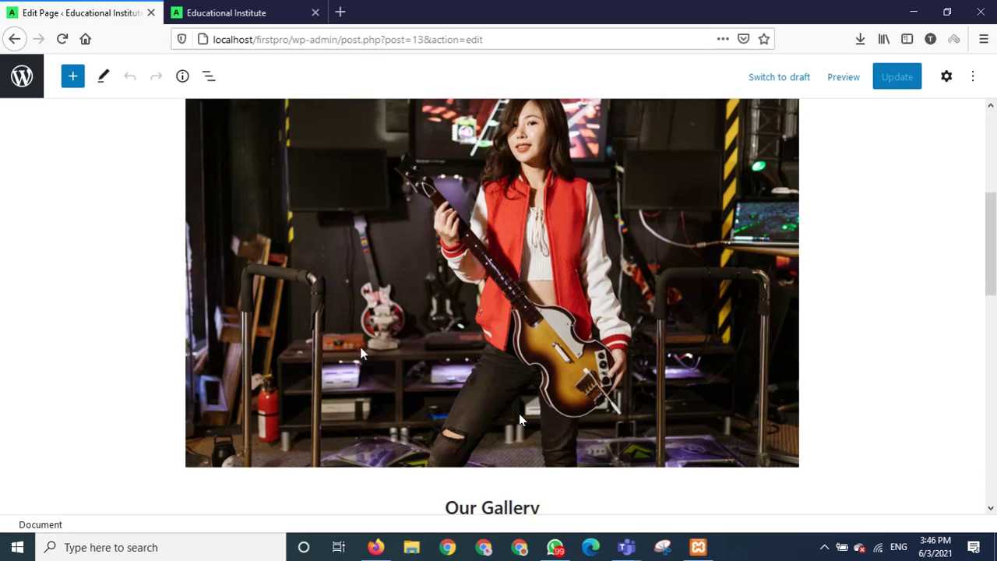
Delete the guitarist image block and add an empty paragraph above the Our Gallery heading.
{"action": "left_click", "coordinate": [456, 297]}
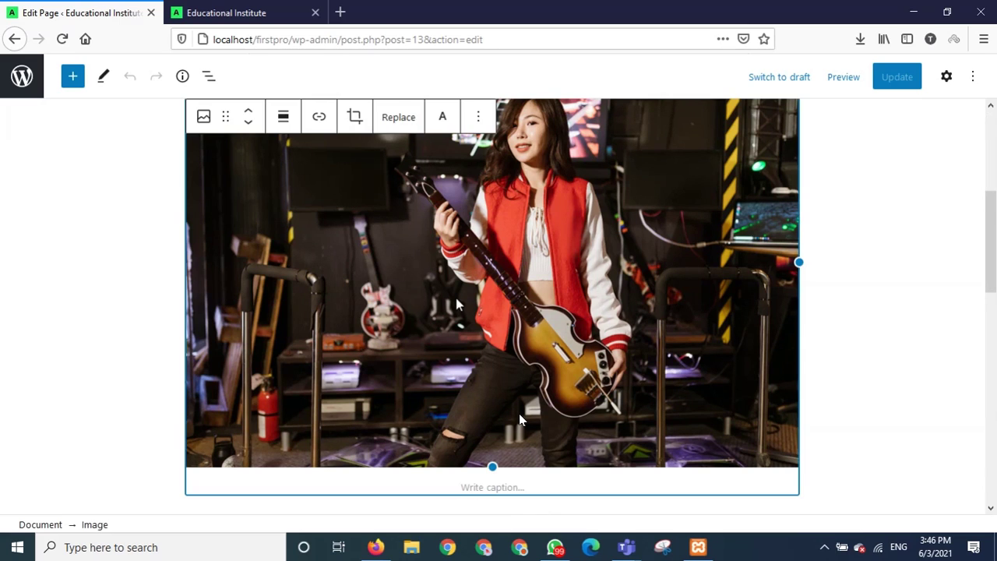
{"action": "key", "text": "Delete"}
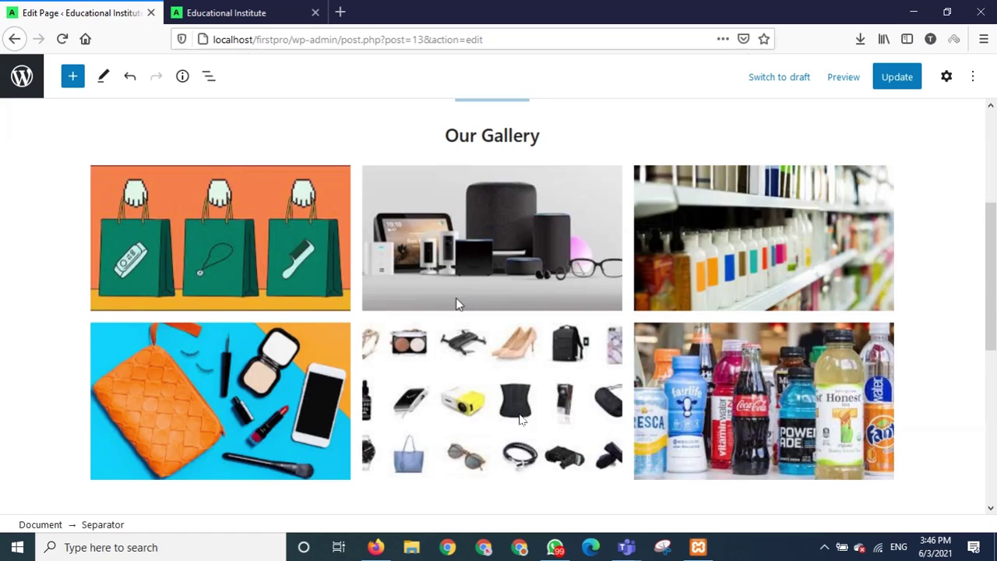
{"action": "scroll", "coordinate": [429, 296], "scroll_direction": "up", "scroll_amount": 3}
{"action": "left_click", "coordinate": [193, 357]}
{"action": "left_click", "coordinate": [193, 357]}
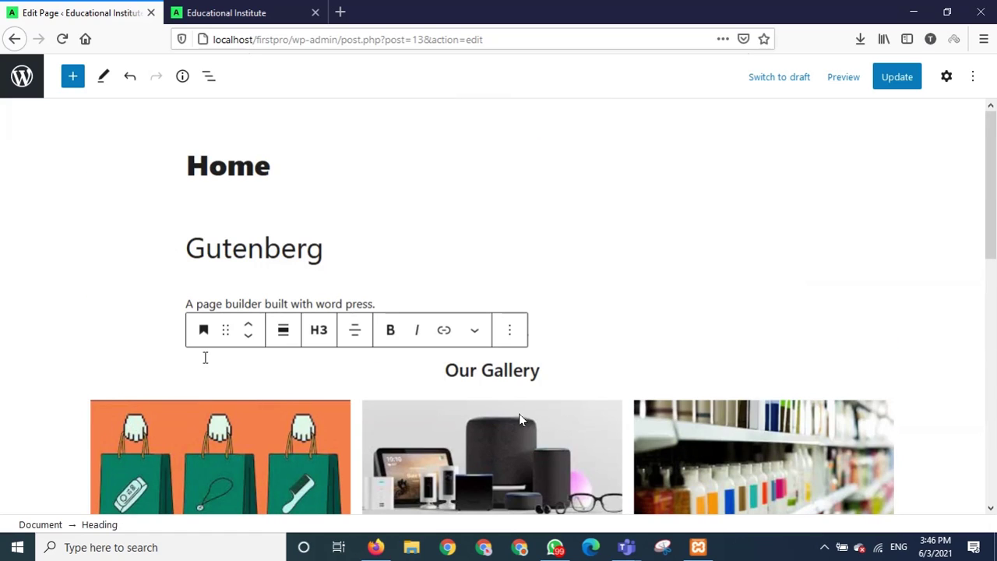
{"action": "key", "text": "Return"}
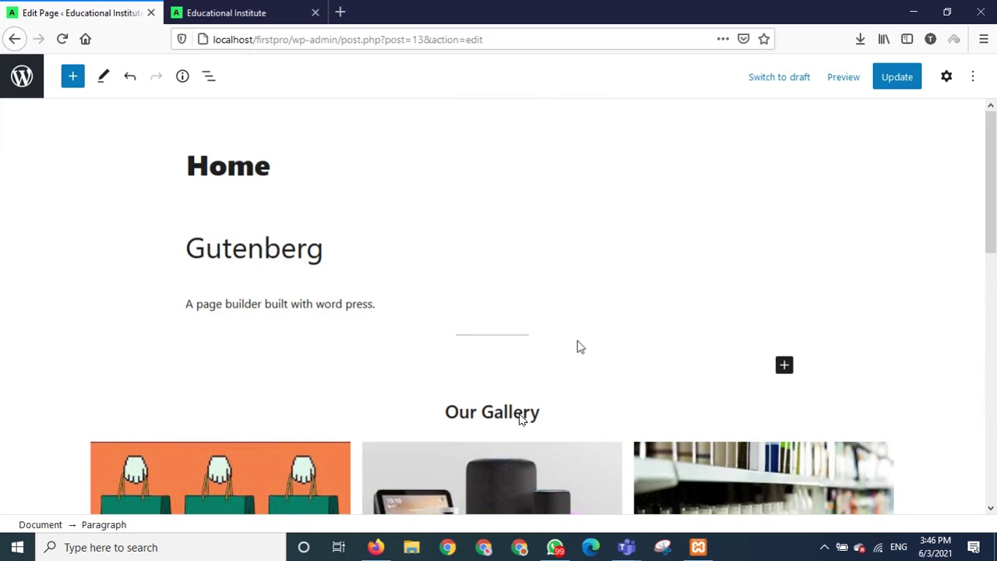
{"action": "left_click", "coordinate": [783, 365]}
Add an Image block and choose the dark bgpic.jpg from the media library.
{"action": "left_click", "coordinate": [675, 214]}
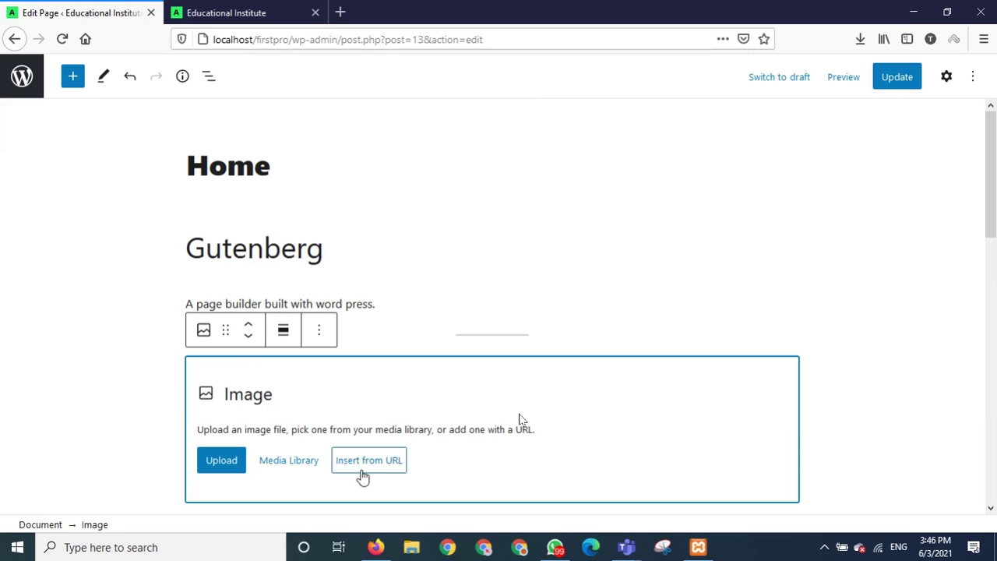
{"action": "left_click", "coordinate": [293, 471]}
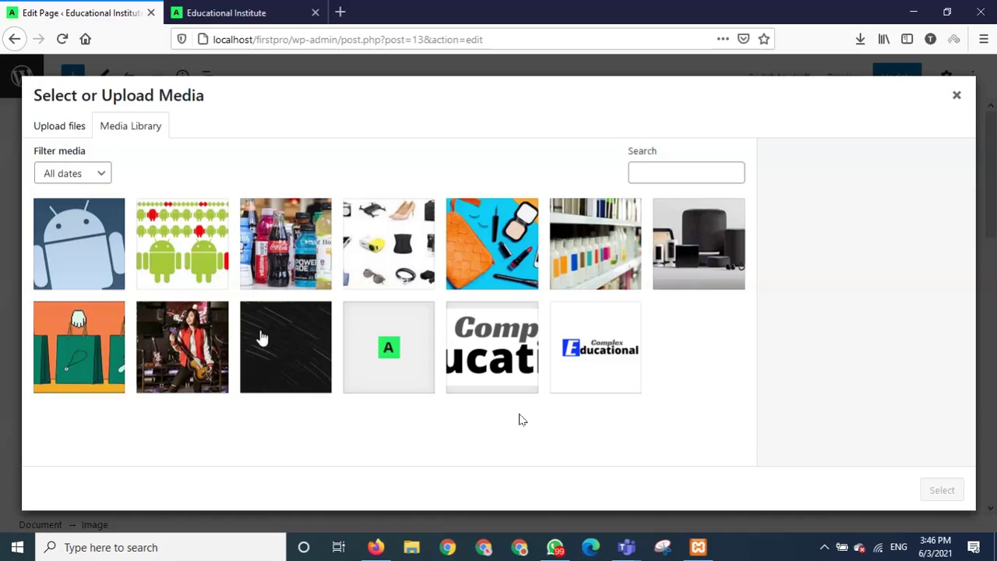
{"action": "left_click", "coordinate": [699, 265]}
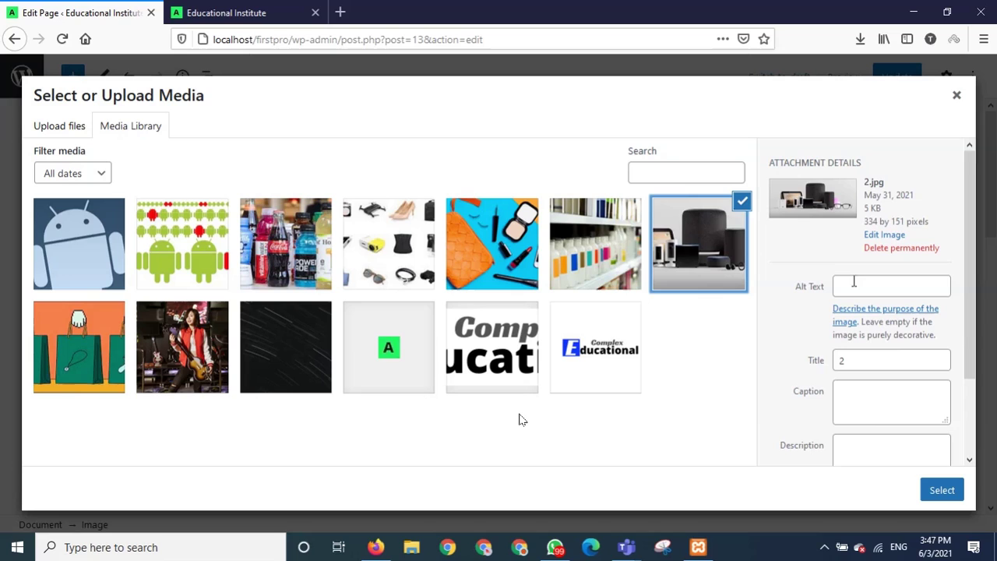
{"action": "left_click", "coordinate": [301, 342]}
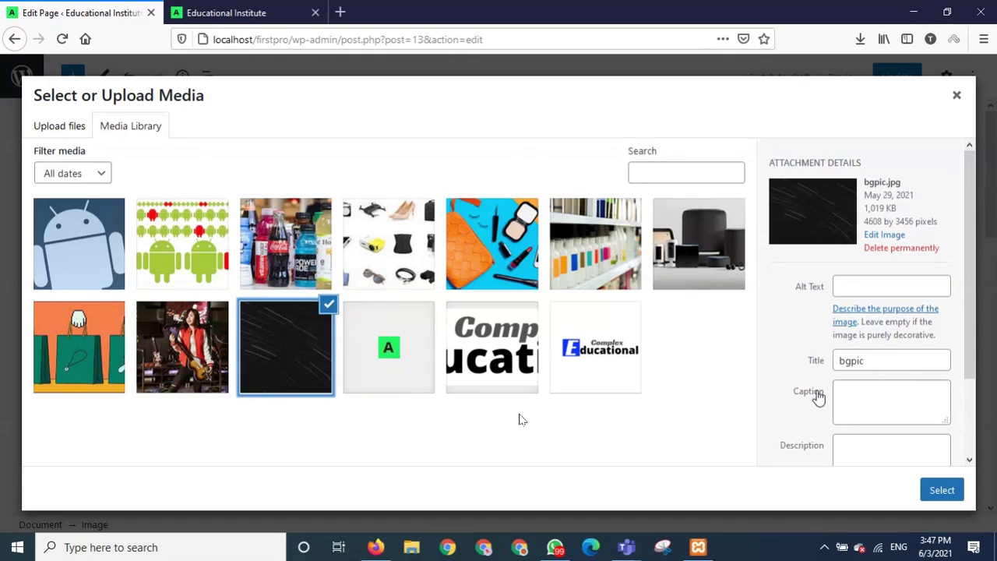
Insert bgpic.jpg into the Image block, save with Ctrl+S, and review it on the reloaded live site.
{"action": "left_click", "coordinate": [940, 490]}
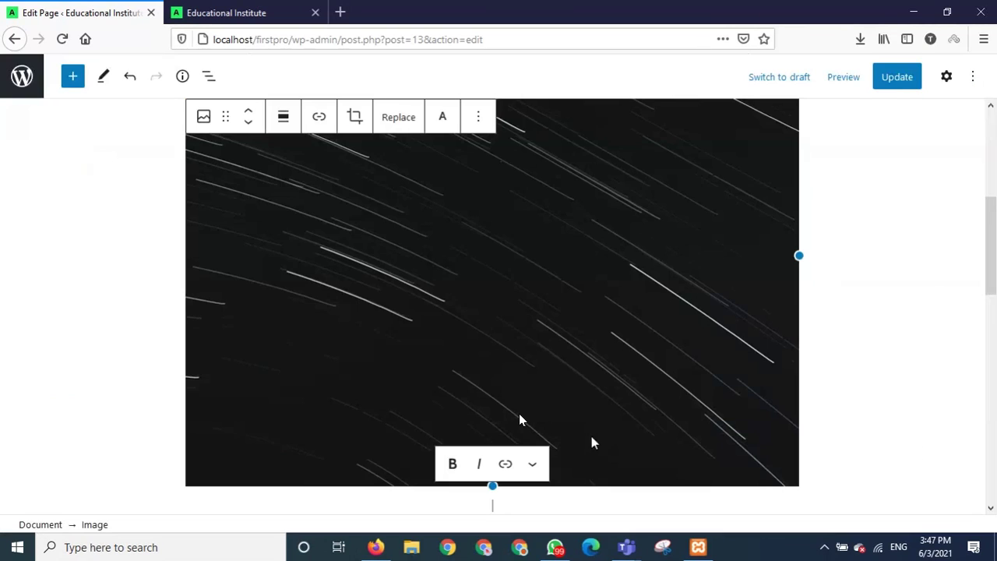
{"action": "key", "text": "ctrl+s"}
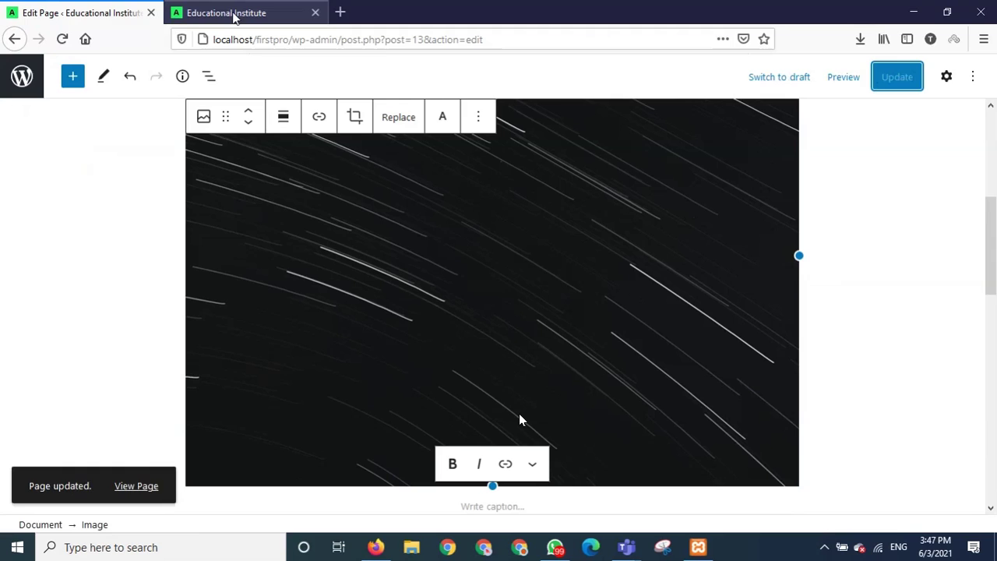
{"action": "left_click", "coordinate": [234, 18]}
{"action": "left_click", "coordinate": [63, 39]}
{"action": "scroll", "coordinate": [288, 296], "scroll_direction": "down", "scroll_amount": 8}
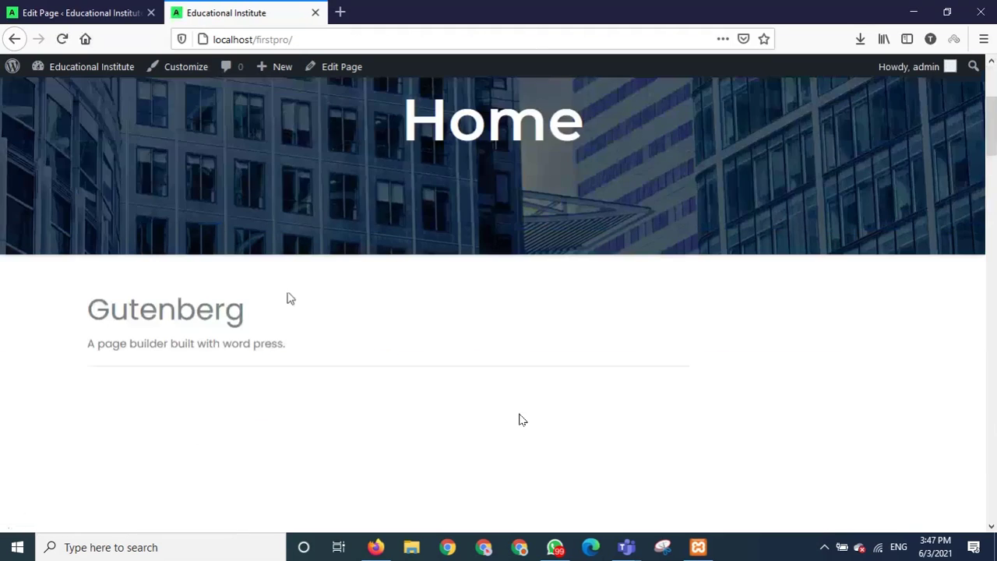
{"action": "scroll", "coordinate": [288, 297], "scroll_direction": "down", "scroll_amount": 10}
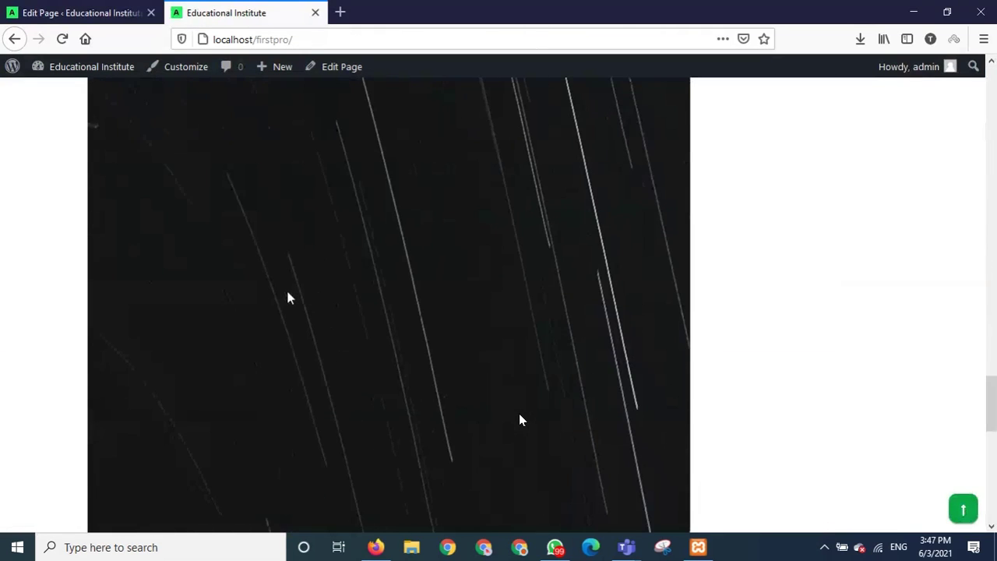
{"action": "scroll", "coordinate": [287, 298], "scroll_direction": "down", "scroll_amount": 5}
{"action": "scroll", "coordinate": [287, 297], "scroll_direction": "up", "scroll_amount": 10}
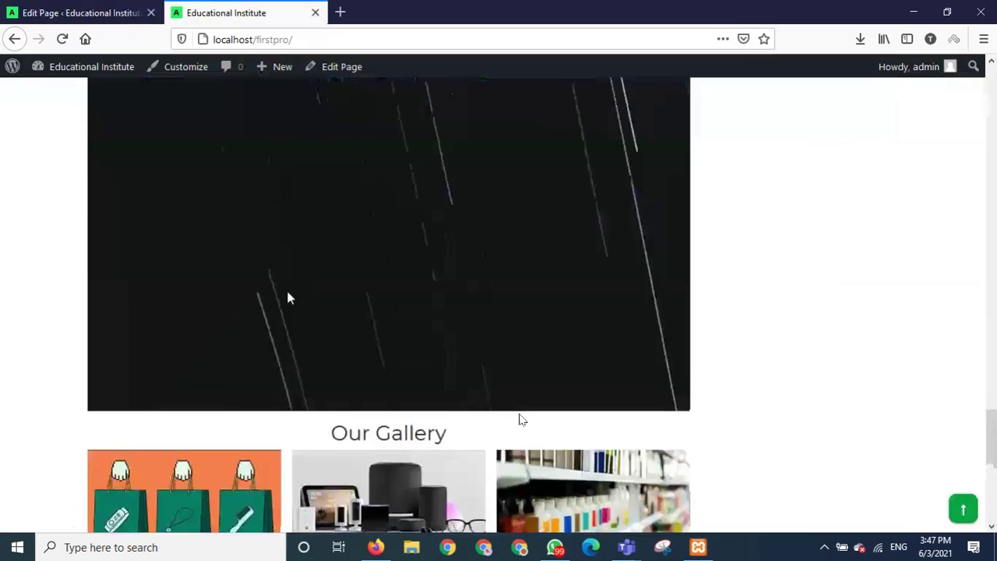
{"action": "scroll", "coordinate": [287, 298], "scroll_direction": "up", "scroll_amount": 10}
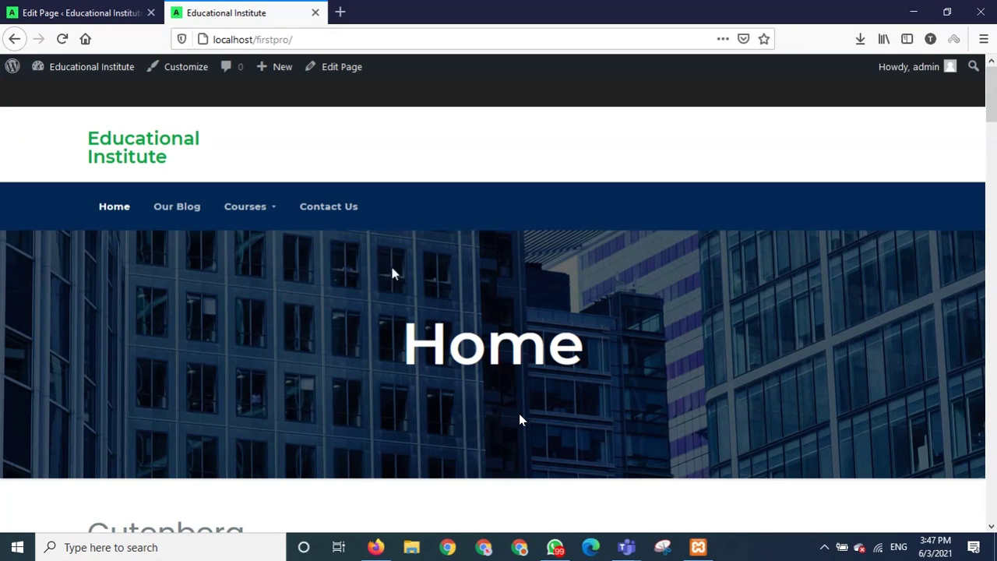
{"action": "scroll", "coordinate": [351, 306], "scroll_direction": "down", "scroll_amount": 5}
{"action": "scroll", "coordinate": [350, 303], "scroll_direction": "up", "scroll_amount": 5}
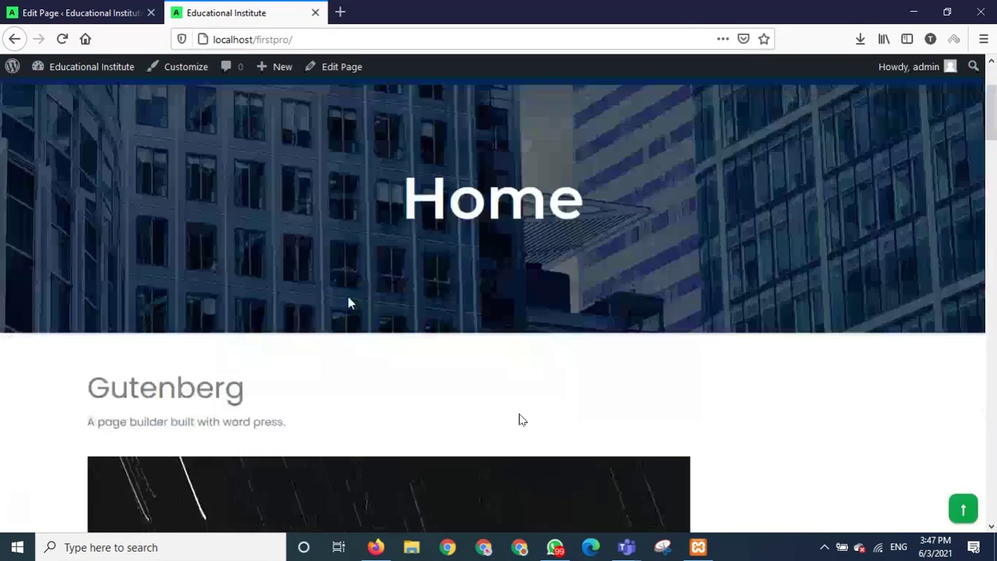
{"action": "scroll", "coordinate": [348, 304], "scroll_direction": "down", "scroll_amount": 3}
Back in the page editor, delete the dark bgpic image block above Our Gallery.
{"action": "left_click", "coordinate": [94, 12]}
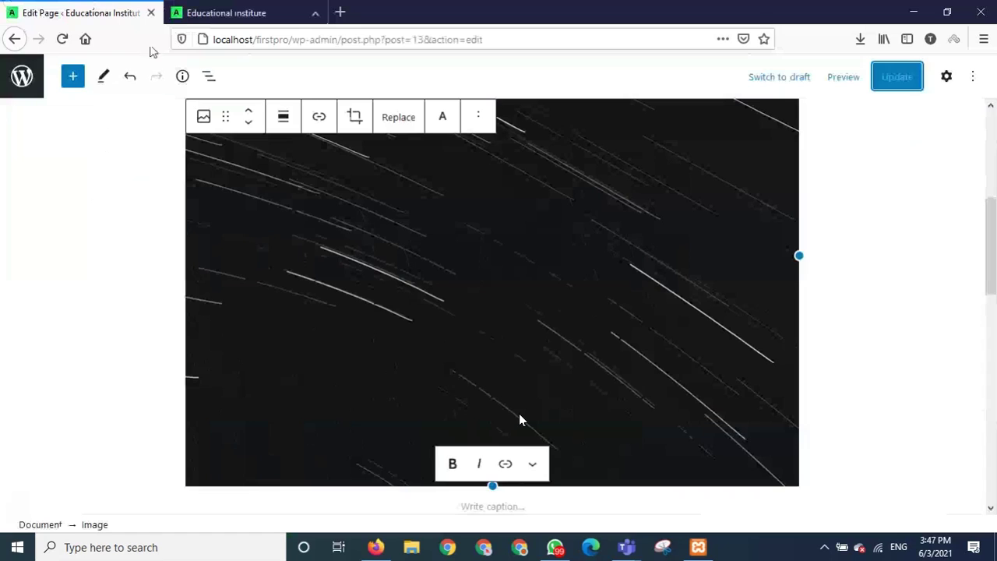
{"action": "left_click", "coordinate": [564, 302]}
{"action": "scroll", "coordinate": [564, 302], "scroll_direction": "down", "scroll_amount": 5}
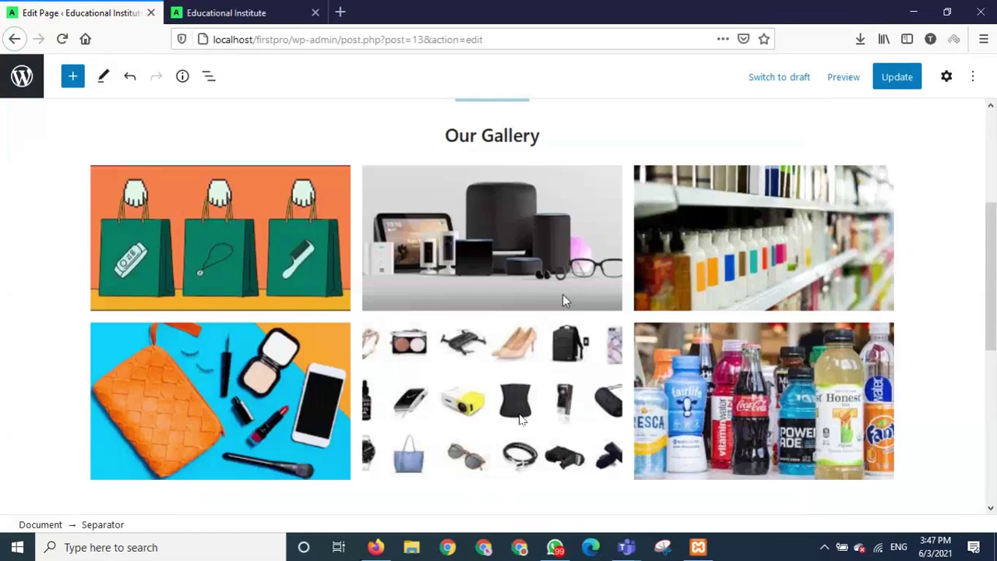
{"action": "scroll", "coordinate": [564, 301], "scroll_direction": "up", "scroll_amount": 3}
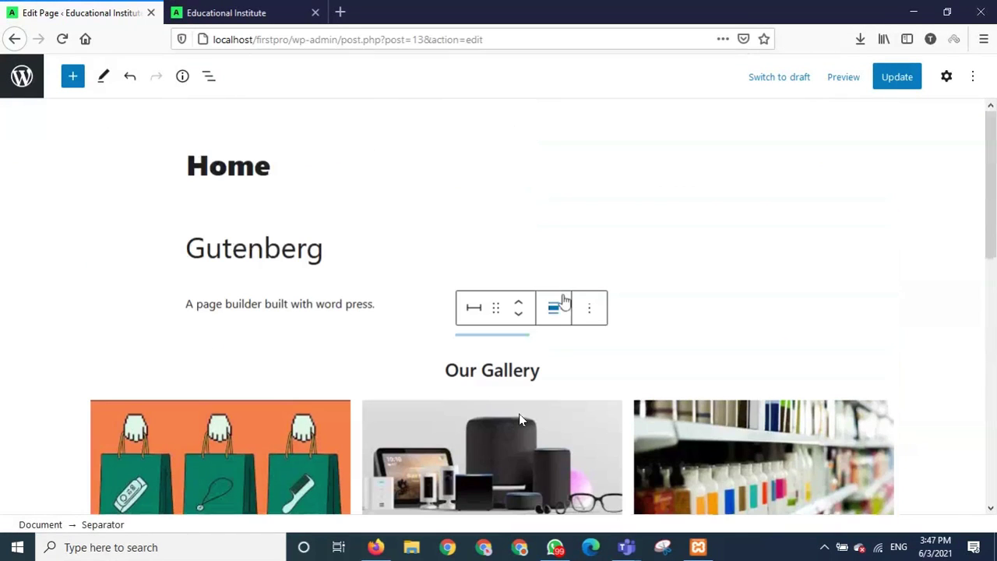
Update the Home page, check the saved layout, then switch to the live site tab.
{"action": "left_click", "coordinate": [897, 81]}
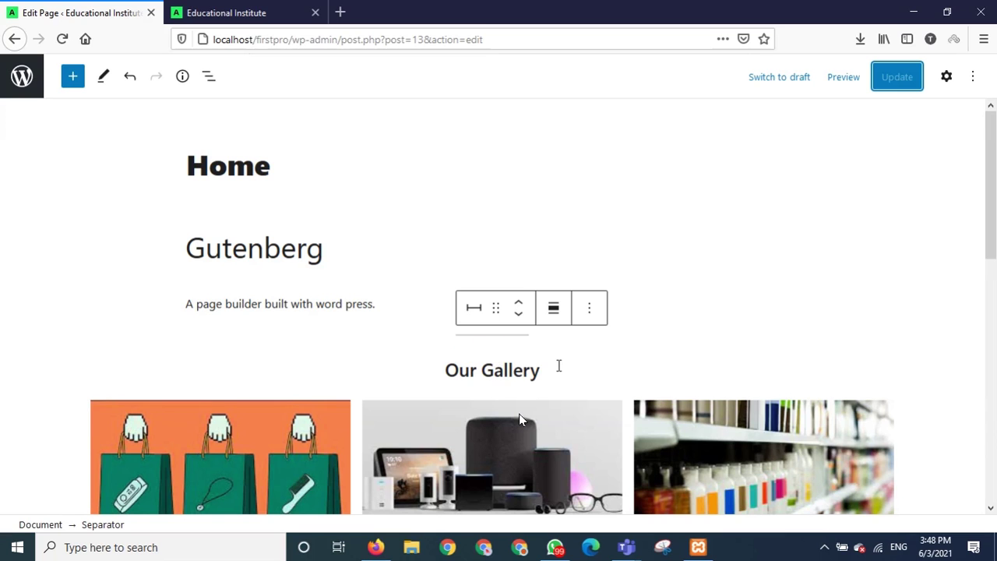
{"action": "scroll", "coordinate": [559, 365], "scroll_direction": "down", "scroll_amount": 1}
{"action": "scroll", "coordinate": [559, 366], "scroll_direction": "down", "scroll_amount": 5}
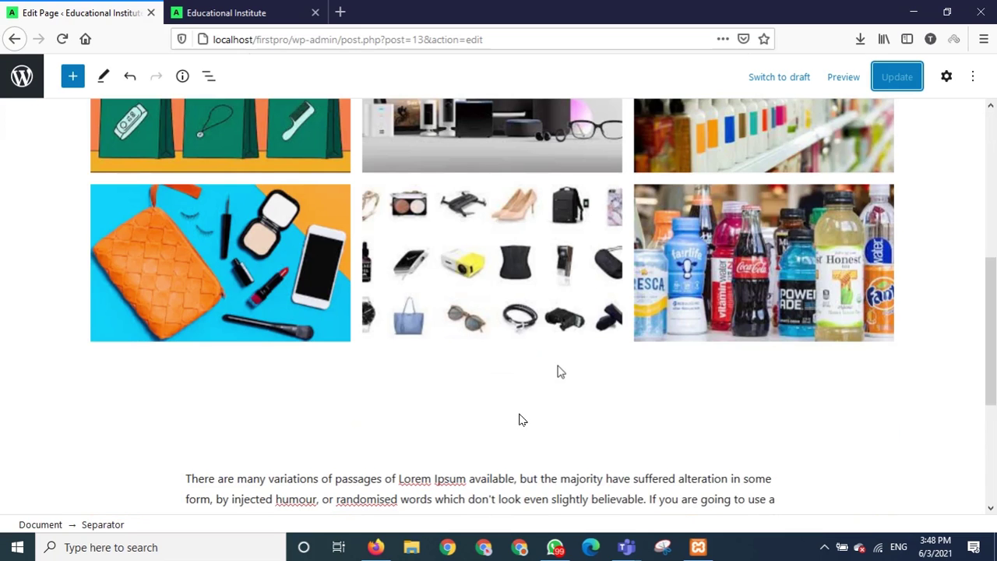
{"action": "scroll", "coordinate": [558, 372], "scroll_direction": "down", "scroll_amount": 2}
{"action": "scroll", "coordinate": [559, 372], "scroll_direction": "up", "scroll_amount": 7}
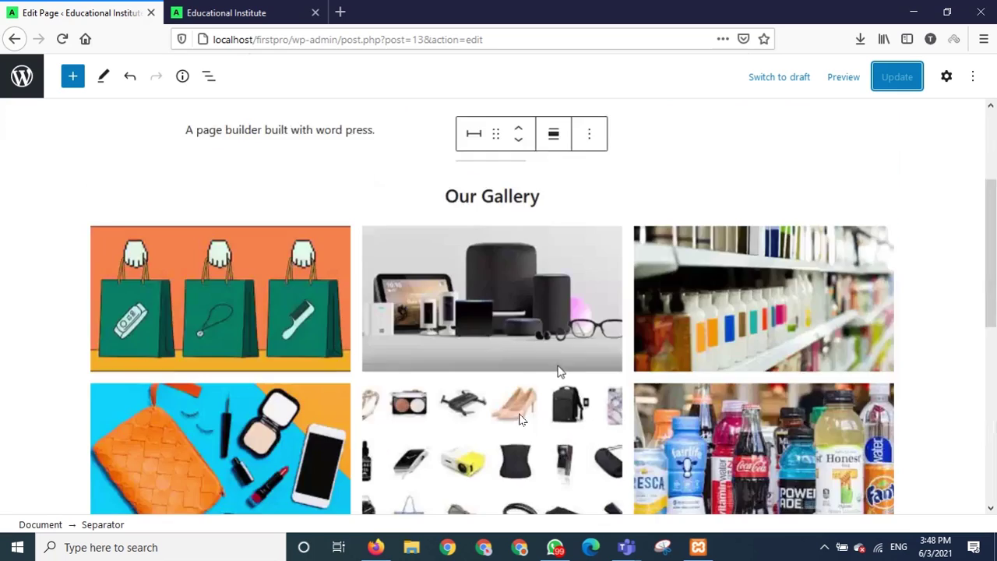
{"action": "scroll", "coordinate": [426, 333], "scroll_direction": "down", "scroll_amount": 1}
{"action": "left_click", "coordinate": [226, 12]}
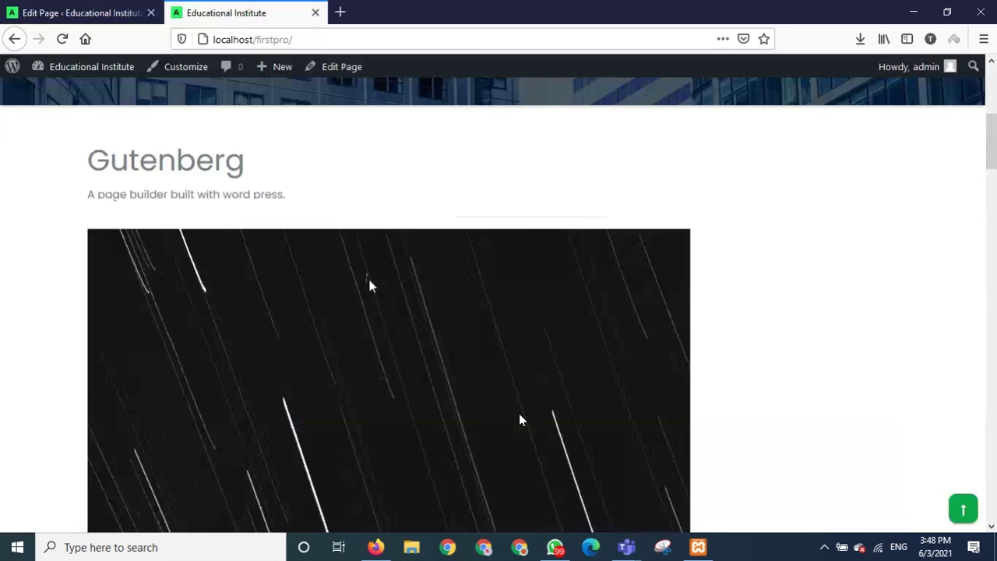
{"action": "scroll", "coordinate": [370, 286], "scroll_direction": "up", "scroll_amount": 5}
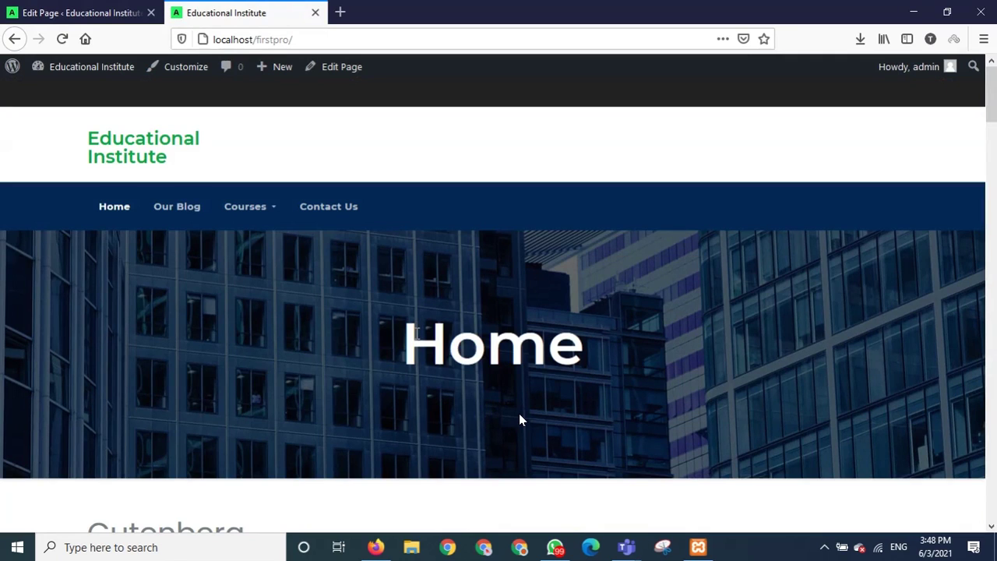
{"action": "scroll", "coordinate": [346, 375], "scroll_direction": "down", "scroll_amount": 5}
{"action": "scroll", "coordinate": [346, 375], "scroll_direction": "up", "scroll_amount": 5}
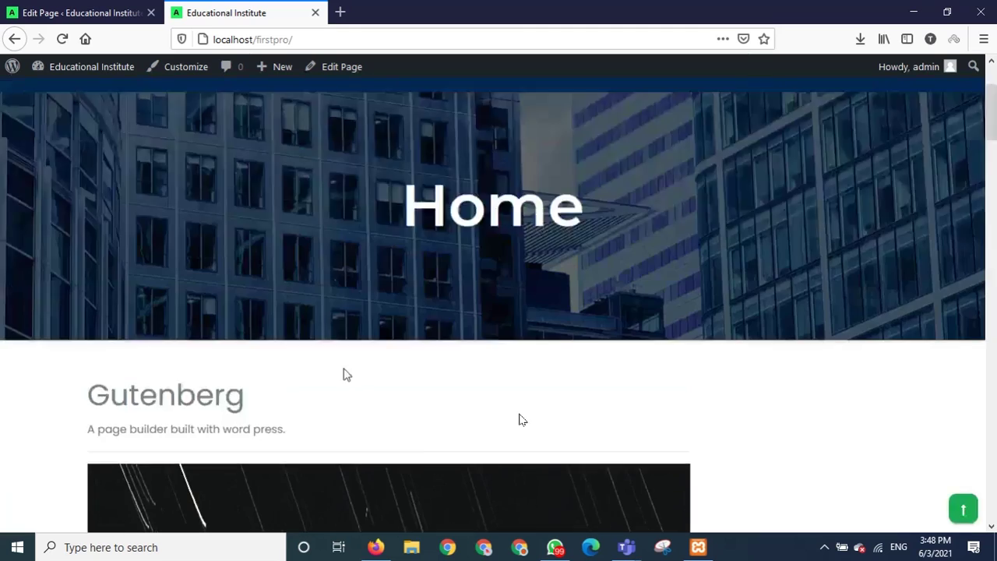
{"action": "scroll", "coordinate": [346, 375], "scroll_direction": "down", "scroll_amount": 2}
{"action": "scroll", "coordinate": [346, 375], "scroll_direction": "up", "scroll_amount": 2}
{"action": "scroll", "coordinate": [340, 367], "scroll_direction": "down", "scroll_amount": 3}
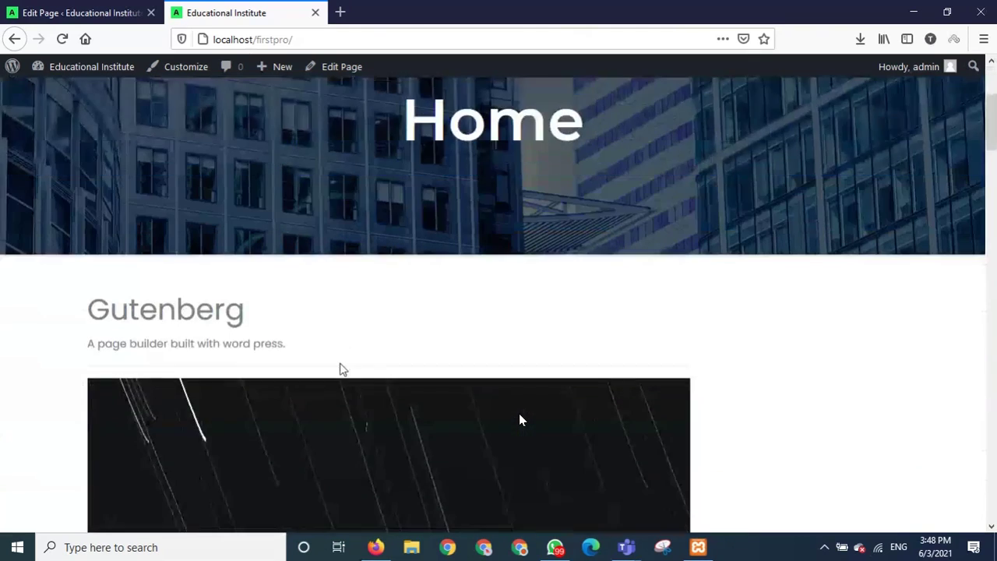
{"action": "scroll", "coordinate": [343, 369], "scroll_direction": "up", "scroll_amount": 1}
{"action": "scroll", "coordinate": [340, 369], "scroll_direction": "down", "scroll_amount": 1}
{"action": "scroll", "coordinate": [340, 367], "scroll_direction": "up", "scroll_amount": 3}
{"action": "scroll", "coordinate": [341, 363], "scroll_direction": "down", "scroll_amount": 1}
{"action": "scroll", "coordinate": [340, 360], "scroll_direction": "up", "scroll_amount": 1}
{"action": "scroll", "coordinate": [339, 356], "scroll_direction": "down", "scroll_amount": 2}
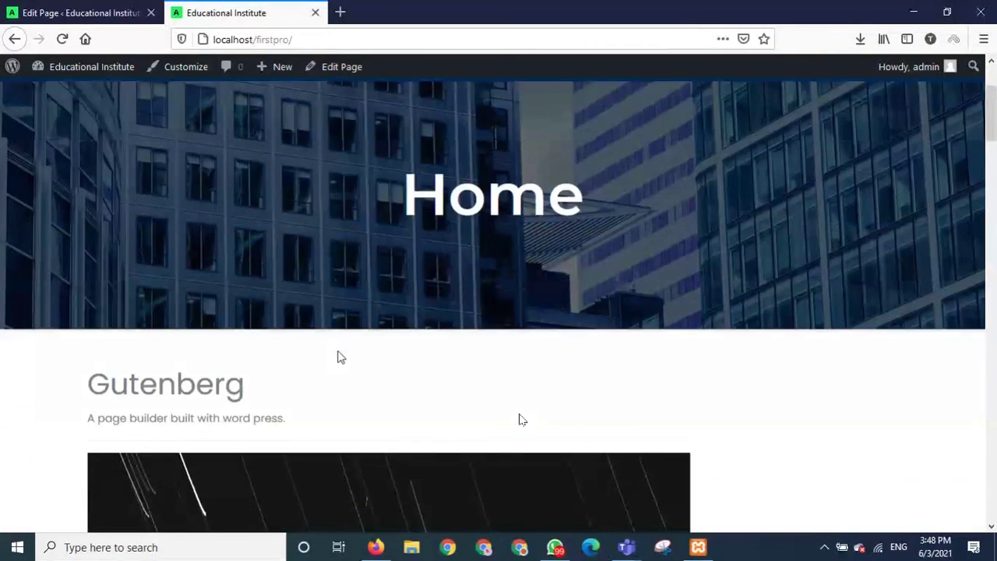
{"action": "scroll", "coordinate": [339, 357], "scroll_direction": "up", "scroll_amount": 1}
{"action": "scroll", "coordinate": [338, 357], "scroll_direction": "down", "scroll_amount": 1}
{"action": "scroll", "coordinate": [338, 357], "scroll_direction": "down", "scroll_amount": 1}
{"action": "scroll", "coordinate": [339, 357], "scroll_direction": "up", "scroll_amount": 3}
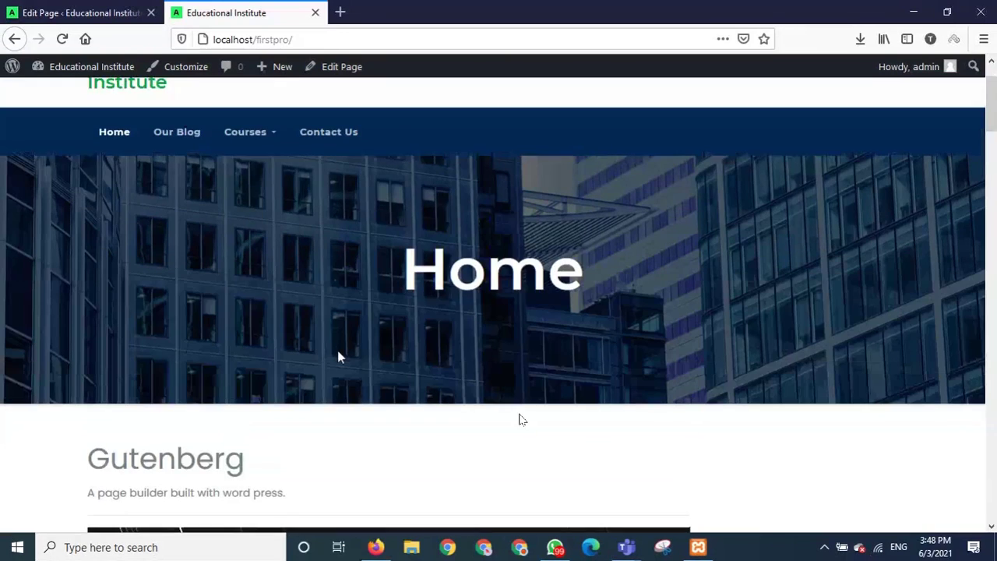
{"action": "scroll", "coordinate": [317, 362], "scroll_direction": "down", "scroll_amount": 2}
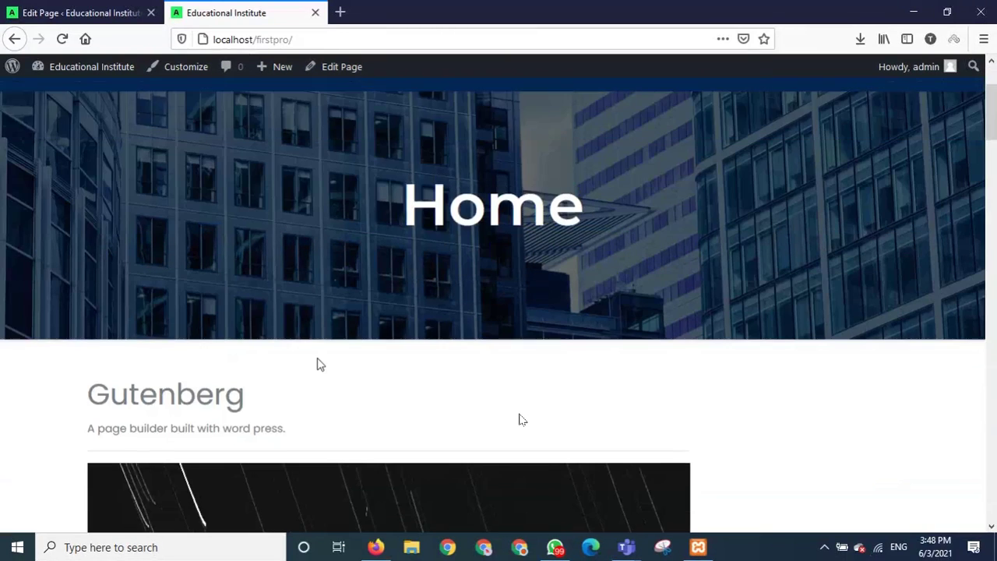
{"action": "scroll", "coordinate": [318, 363], "scroll_direction": "up", "scroll_amount": 2}
{"action": "scroll", "coordinate": [308, 358], "scroll_direction": "down", "scroll_amount": 1}
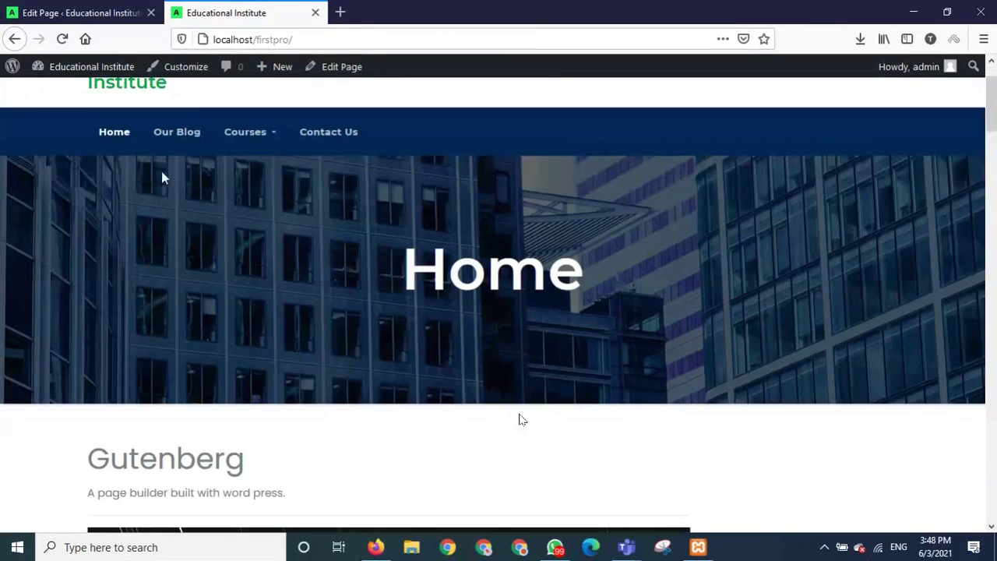
{"action": "left_click", "coordinate": [175, 68]}
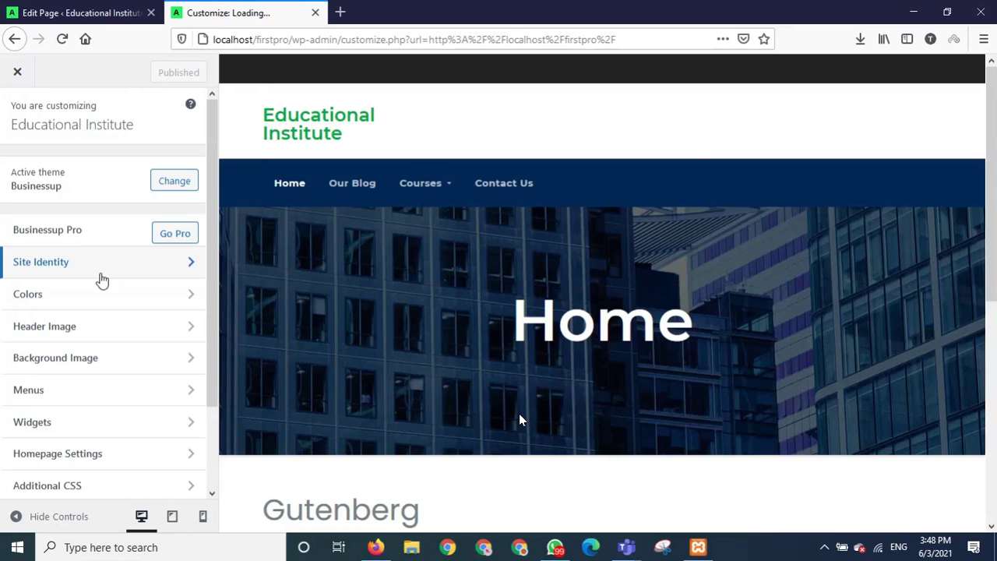
In Header Image, try the suggested city photo, then hide the current header image.
{"action": "left_click", "coordinate": [74, 328]}
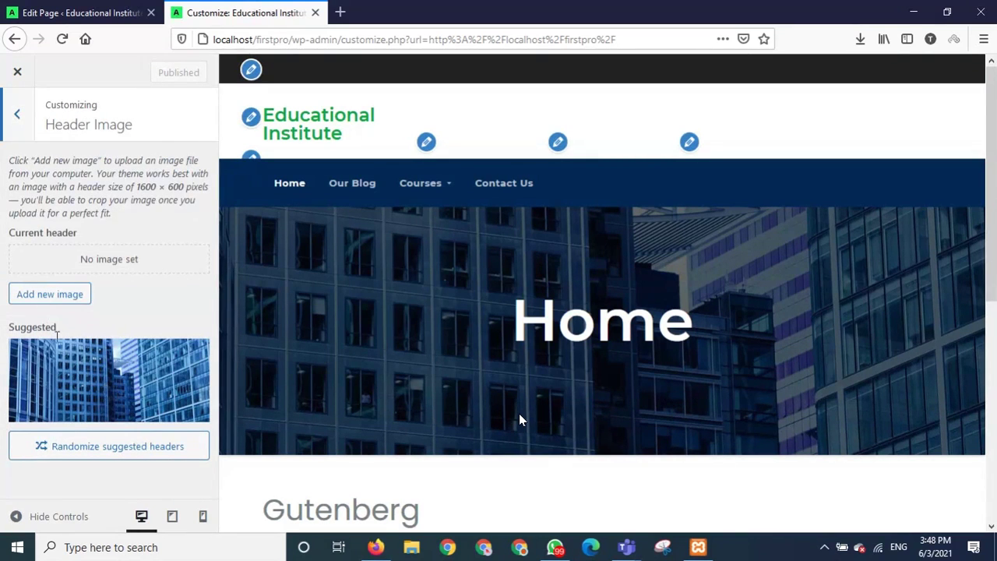
{"action": "left_click", "coordinate": [74, 373]}
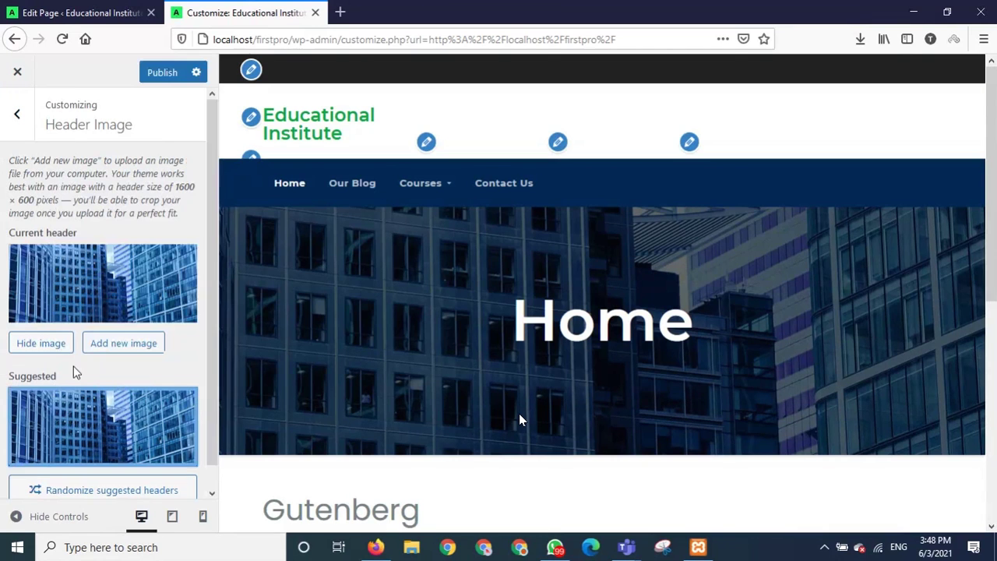
{"action": "scroll", "coordinate": [78, 366], "scroll_direction": "down", "scroll_amount": 1}
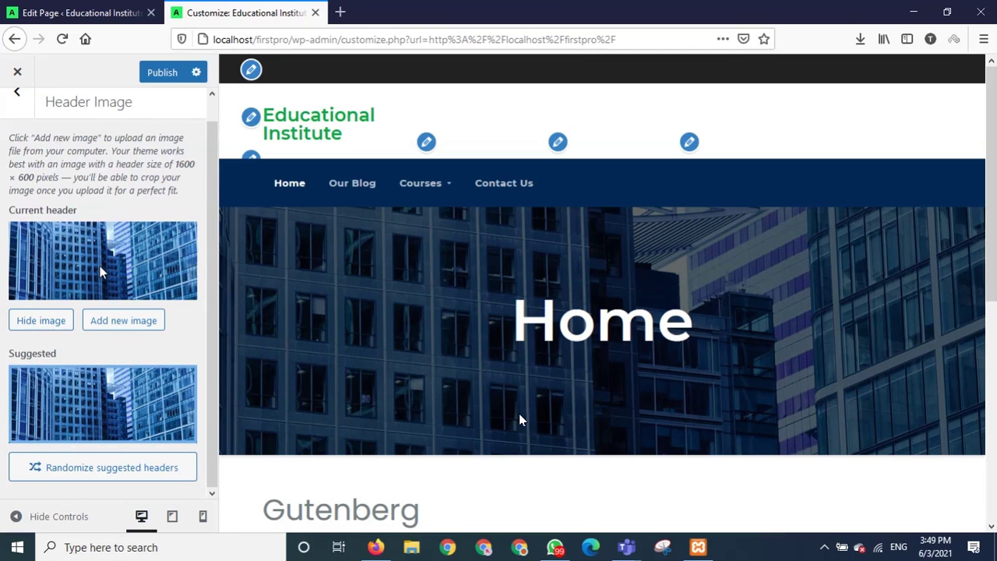
{"action": "scroll", "coordinate": [91, 312], "scroll_direction": "up", "scroll_amount": 1}
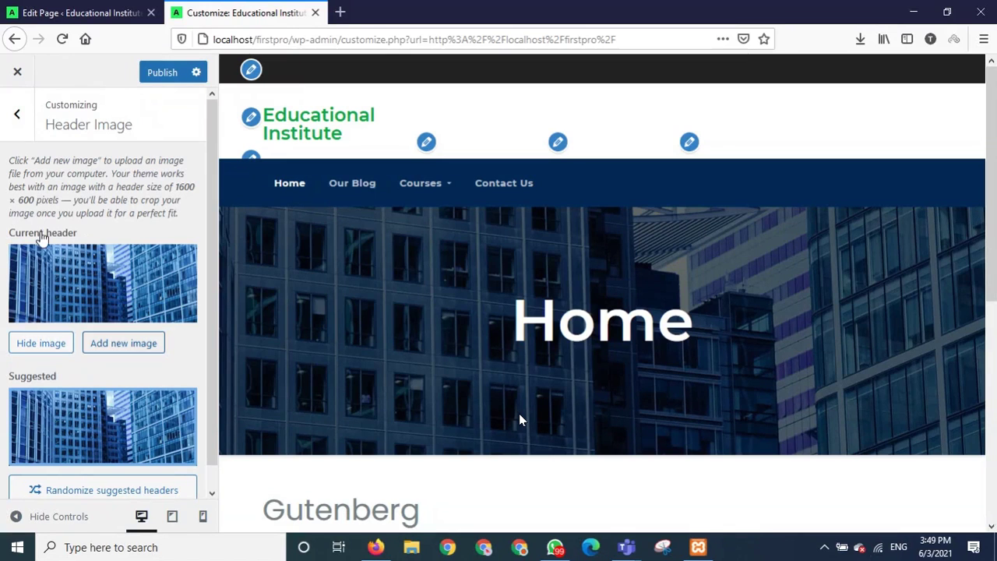
{"action": "left_click", "coordinate": [43, 343]}
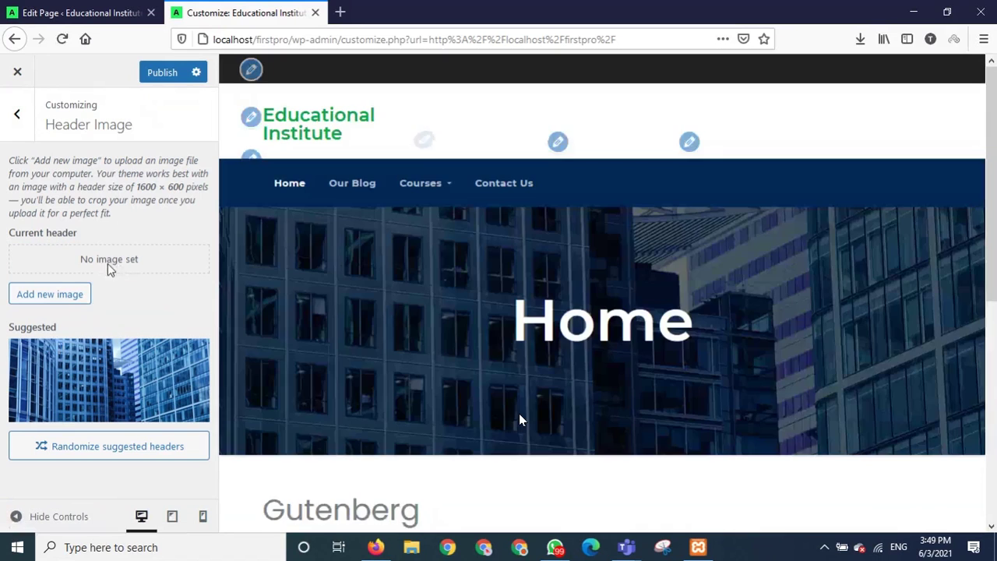
{"action": "left_click", "coordinate": [50, 295]}
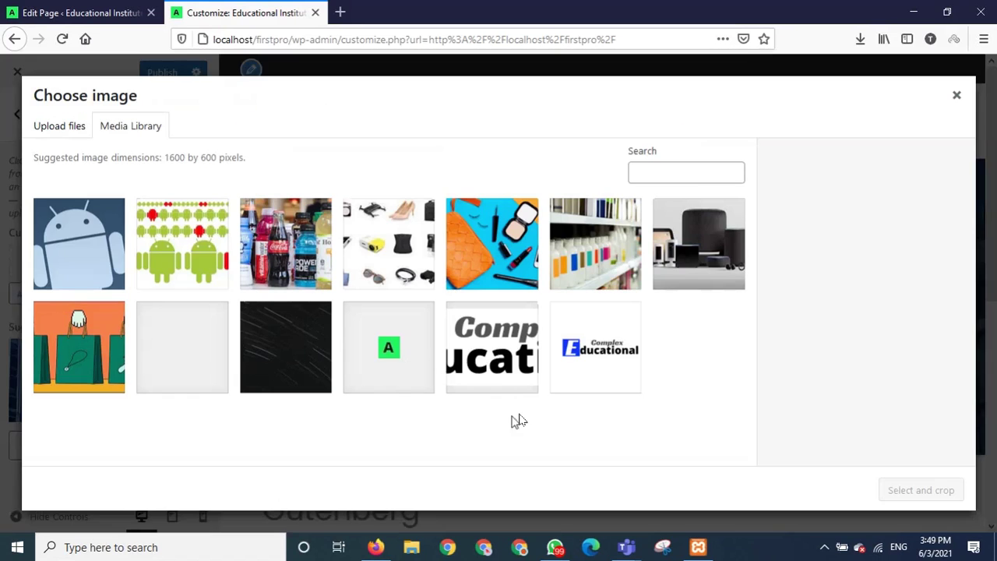
{"action": "left_click", "coordinate": [204, 361]}
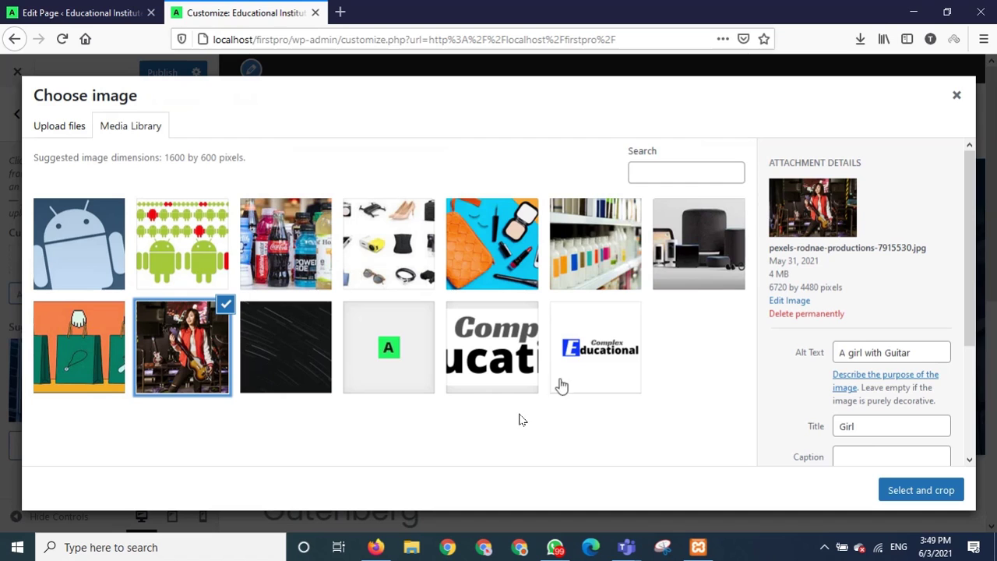
{"action": "left_click", "coordinate": [898, 490]}
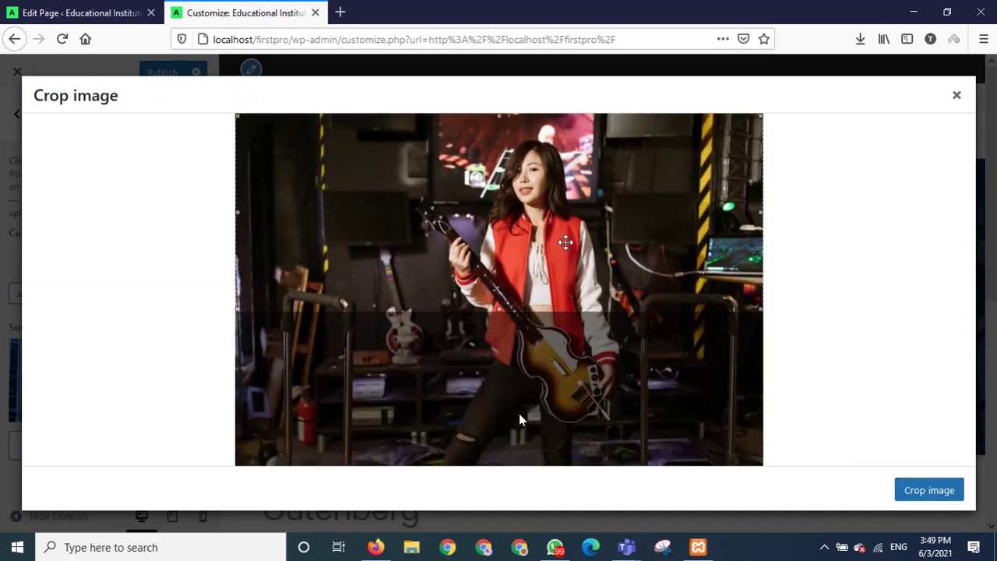
{"action": "left_click", "coordinate": [933, 496]}
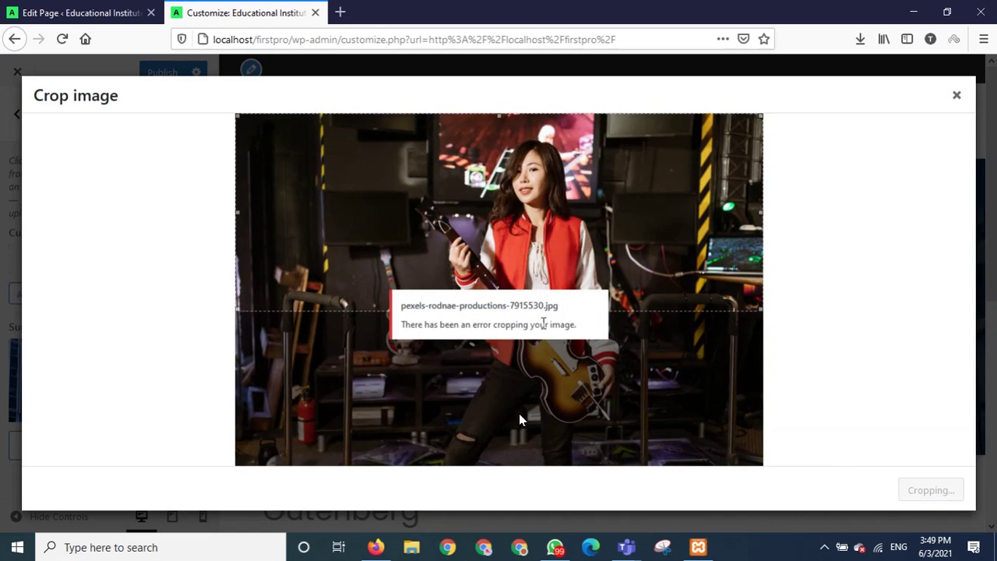
{"action": "left_click", "coordinate": [957, 95]}
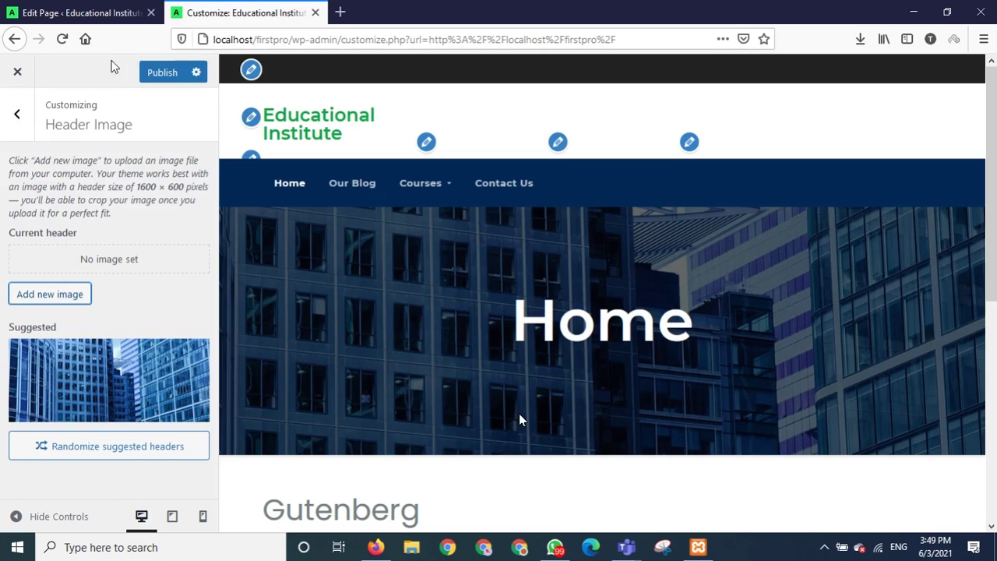
{"action": "left_click", "coordinate": [14, 116]}
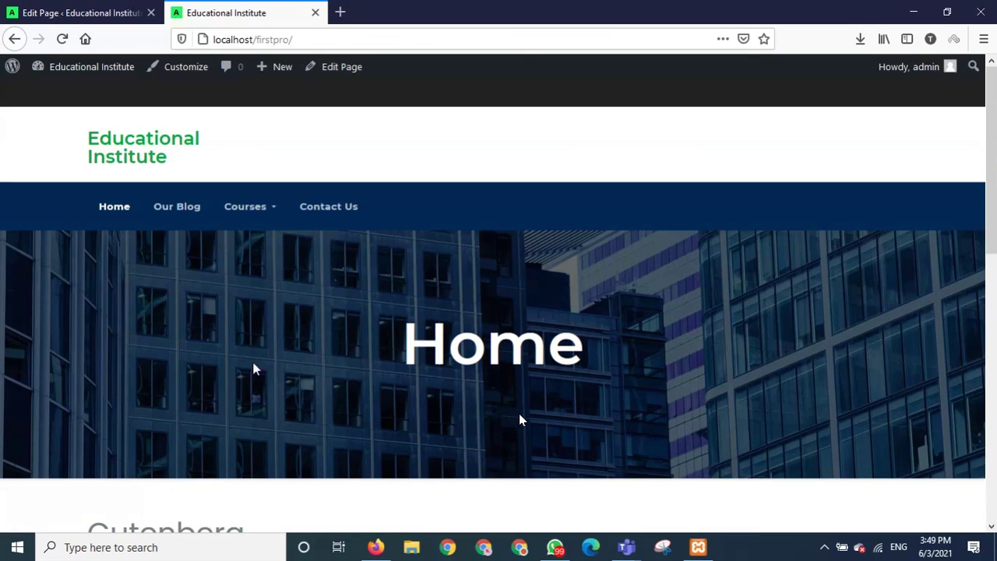
Review the front page, then return to the Home page editor and exit to the Pages list.
{"action": "scroll", "coordinate": [520, 419], "scroll_direction": "down", "scroll_amount": 6}
{"action": "scroll", "coordinate": [520, 420], "scroll_direction": "up", "scroll_amount": 6}
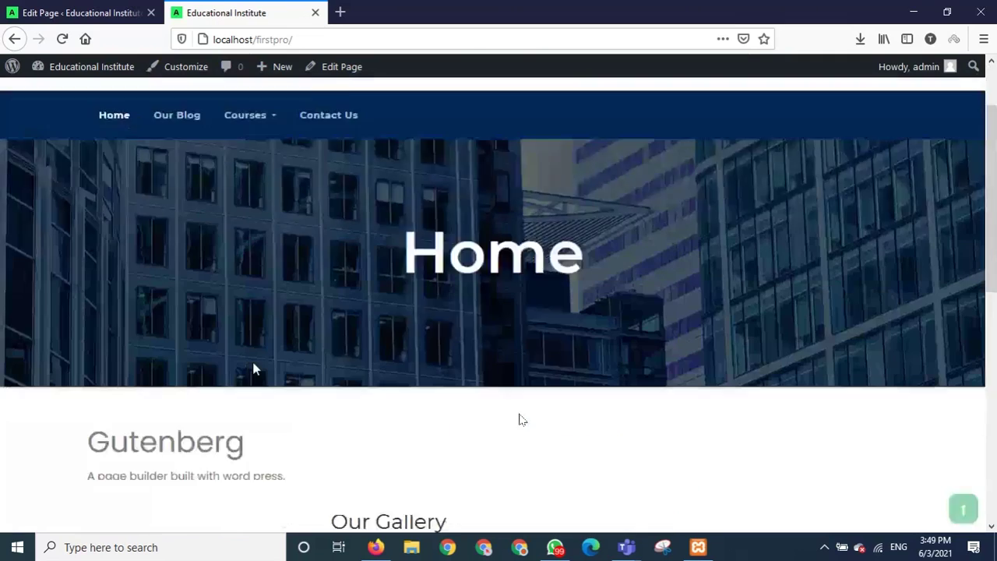
{"action": "scroll", "coordinate": [520, 420], "scroll_direction": "down", "scroll_amount": 4}
{"action": "scroll", "coordinate": [520, 419], "scroll_direction": "up", "scroll_amount": 4}
{"action": "scroll", "coordinate": [520, 419], "scroll_direction": "up", "scroll_amount": 1}
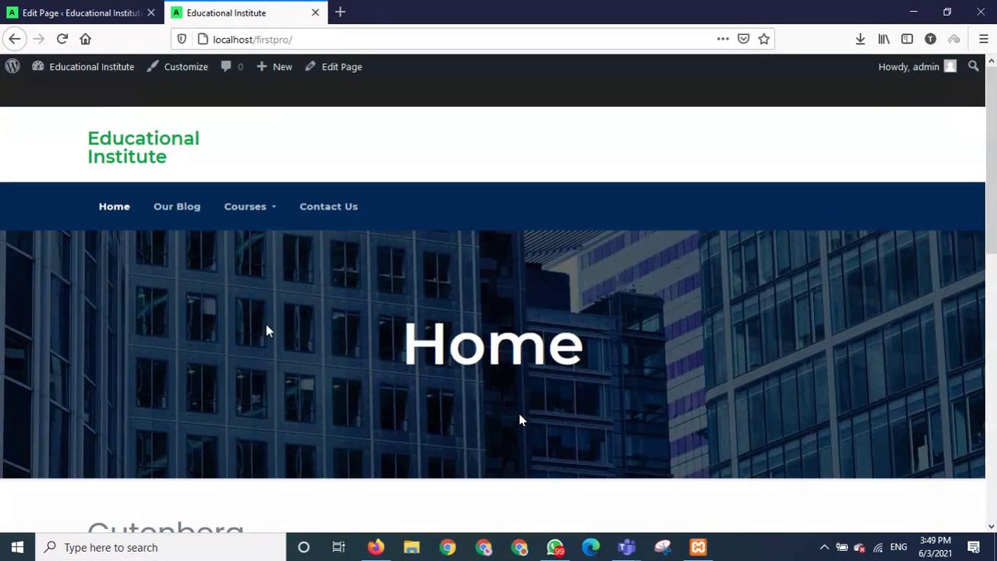
{"action": "scroll", "coordinate": [249, 317], "scroll_direction": "down", "scroll_amount": 4}
{"action": "scroll", "coordinate": [249, 317], "scroll_direction": "up", "scroll_amount": 4}
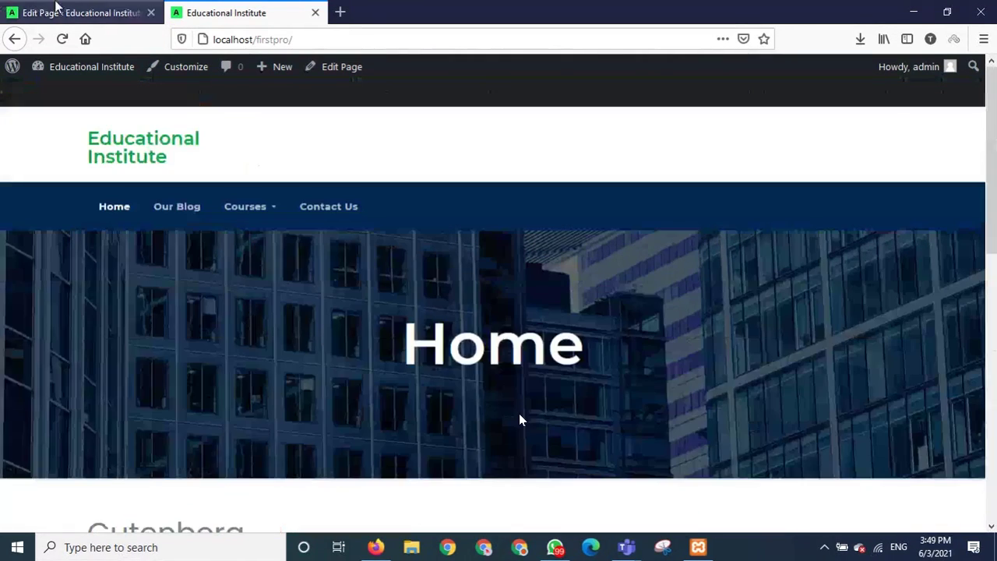
{"action": "left_click", "coordinate": [55, 6]}
{"action": "left_click", "coordinate": [30, 88]}
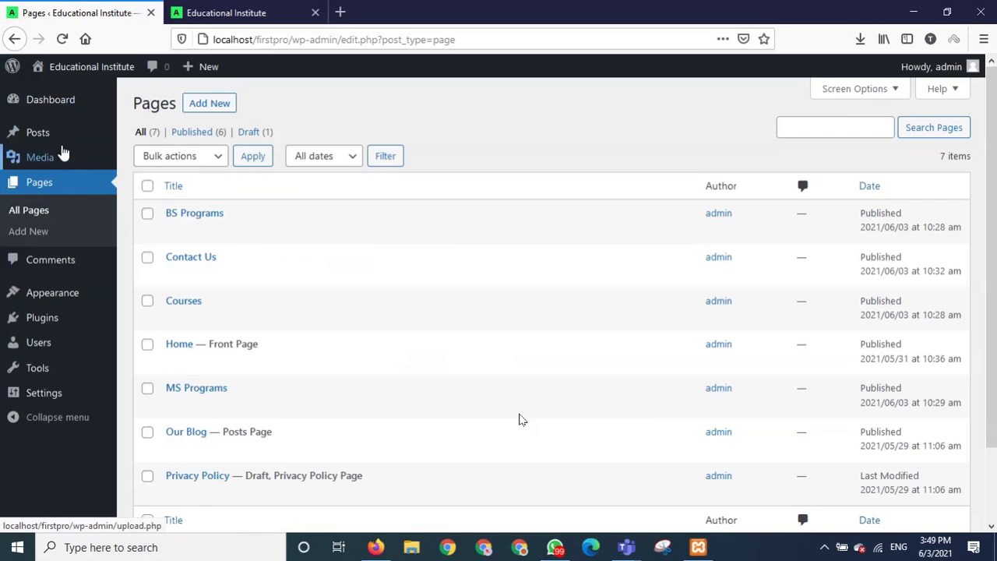
Go to Media in the admin sidebar to view the Media Library grid.
{"action": "mouse_move", "coordinate": [52, 171]}
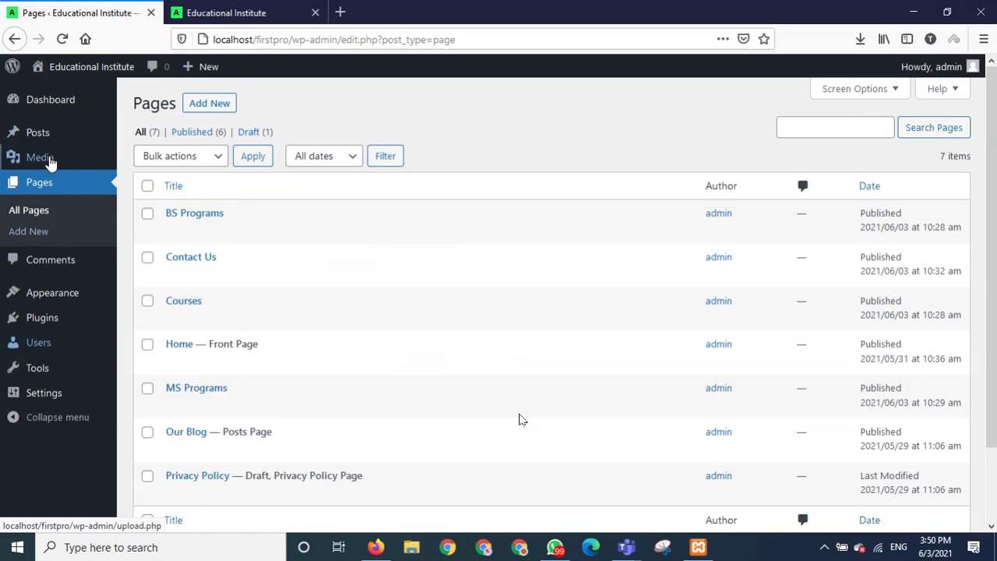
{"action": "left_click", "coordinate": [45, 158]}
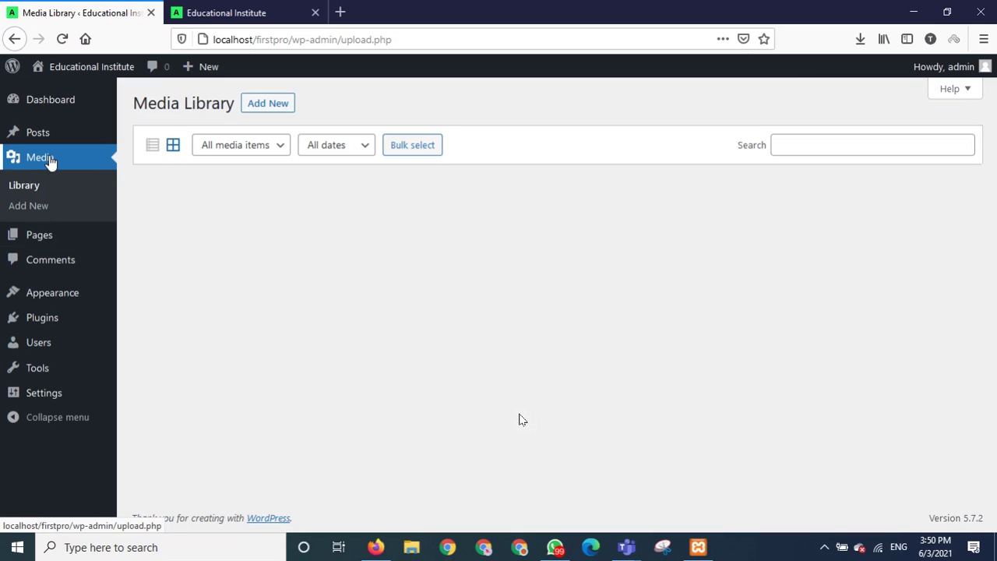
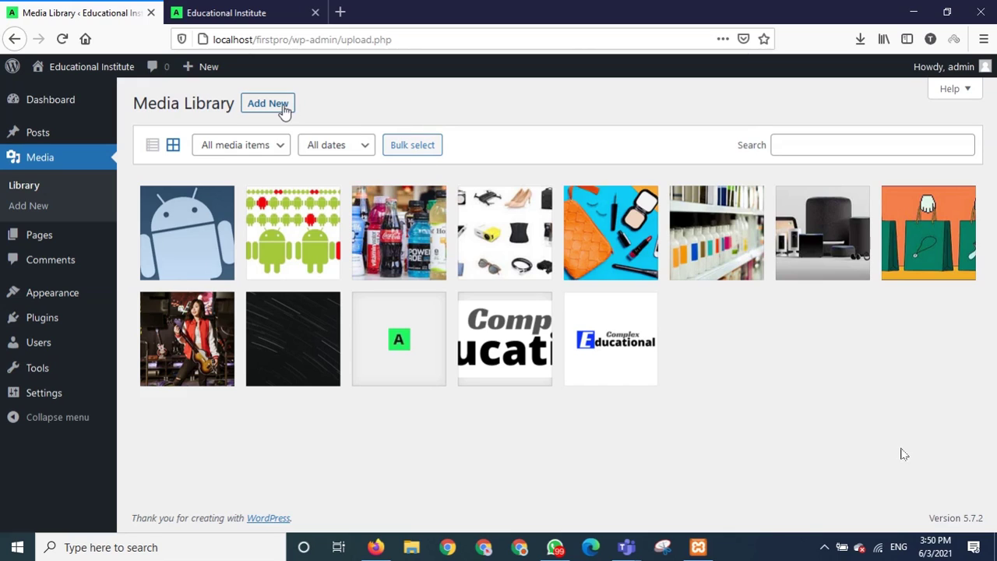
Reveal the 'Drop files to upload' panel in Media Library and scroll down slightly.
{"action": "left_click", "coordinate": [284, 112]}
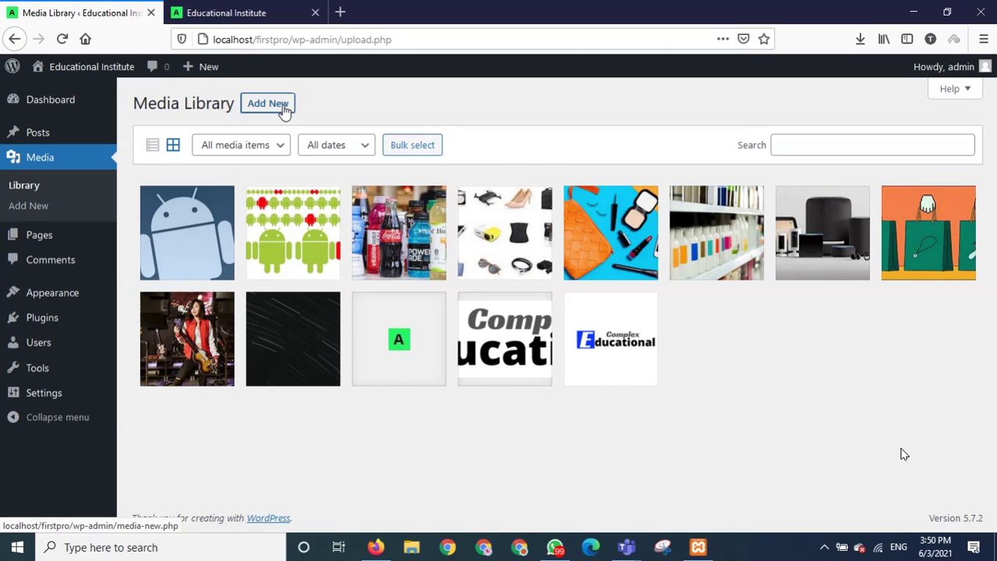
{"action": "left_click", "coordinate": [285, 112]}
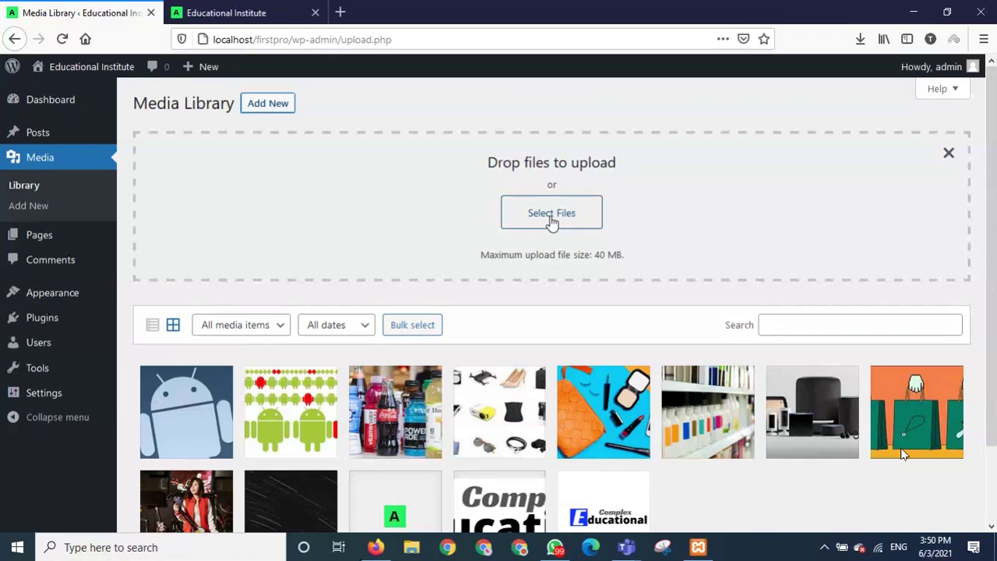
{"action": "scroll", "coordinate": [467, 437], "scroll_direction": "down", "scroll_amount": 2}
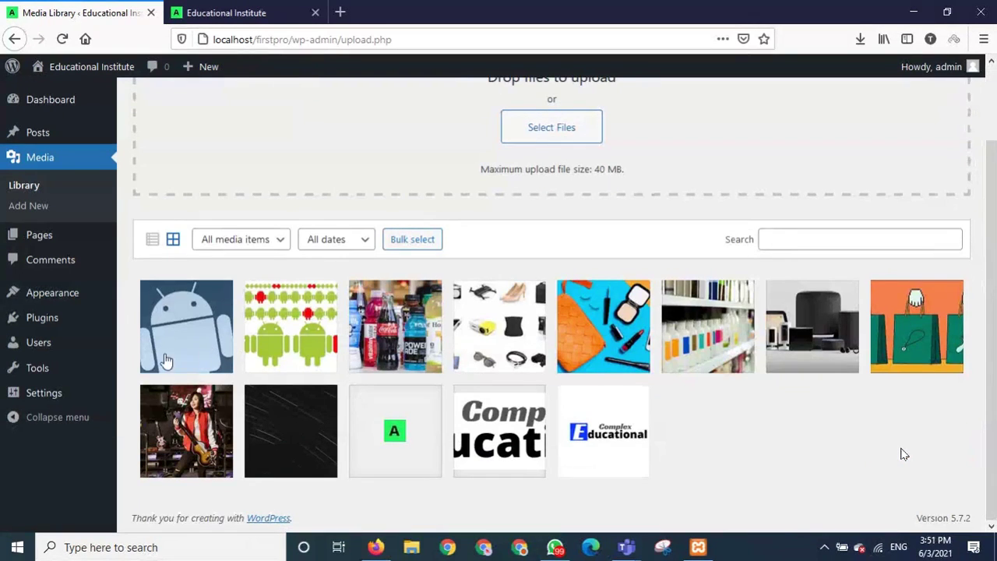
{"action": "mouse_move", "coordinate": [78, 296]}
View the Users list, then switch to the Comments list.
{"action": "left_click", "coordinate": [43, 350]}
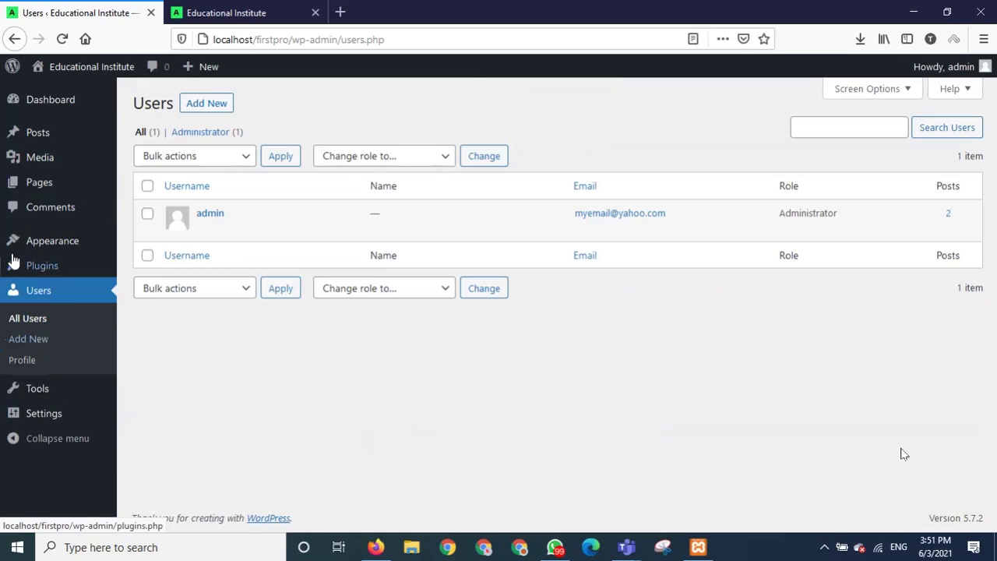
{"action": "mouse_move", "coordinate": [11, 260]}
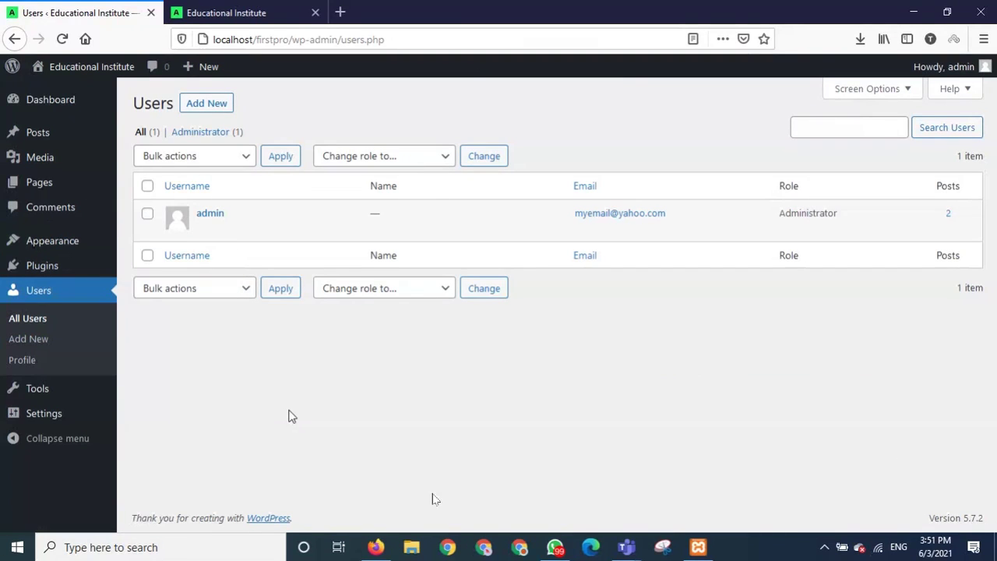
{"action": "mouse_move", "coordinate": [345, 474]}
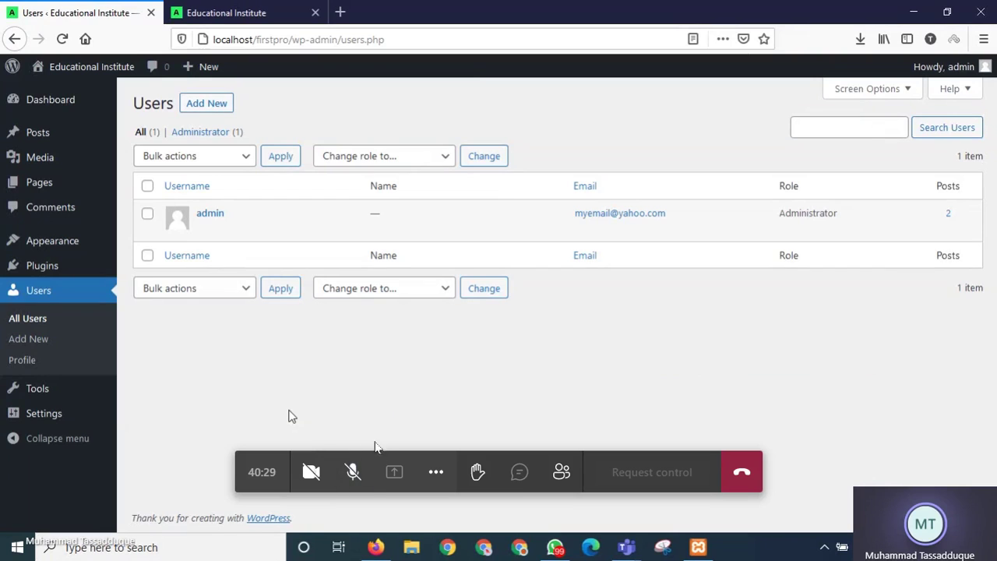
{"action": "left_click", "coordinate": [350, 473]}
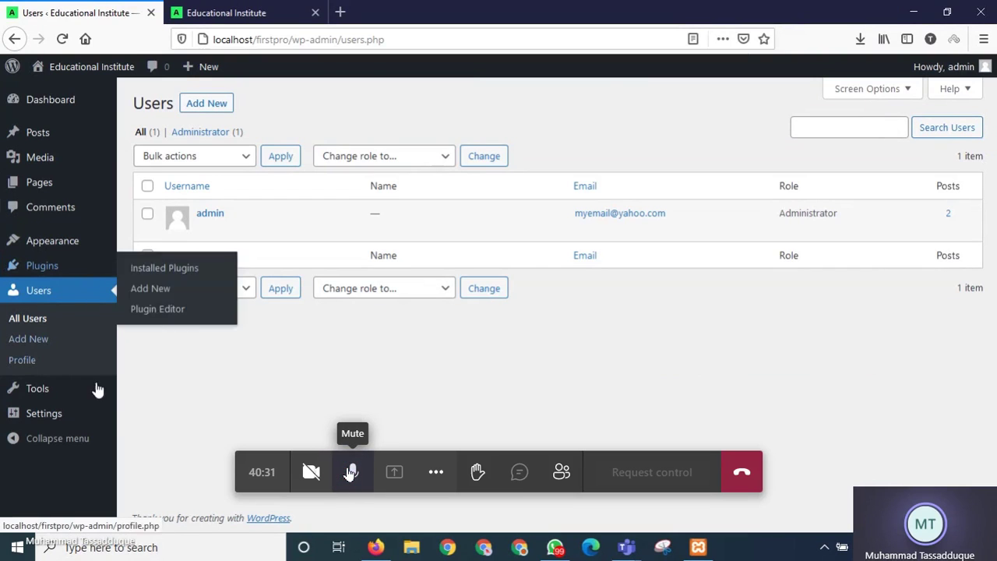
{"action": "left_click", "coordinate": [64, 209]}
{"action": "left_click", "coordinate": [350, 473]}
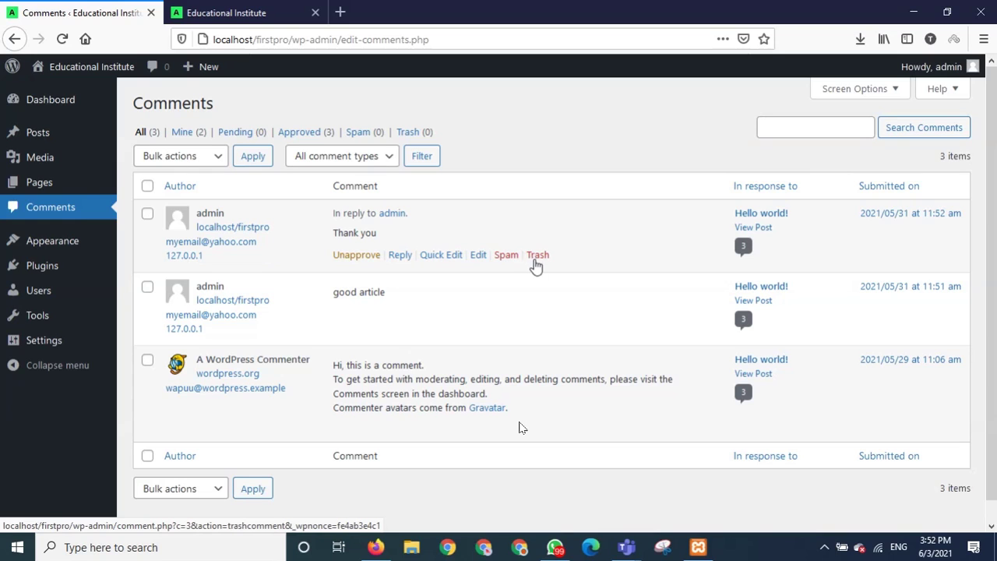
Open the Our Blog page from the public site's menu.
{"action": "mouse_move", "coordinate": [429, 289]}
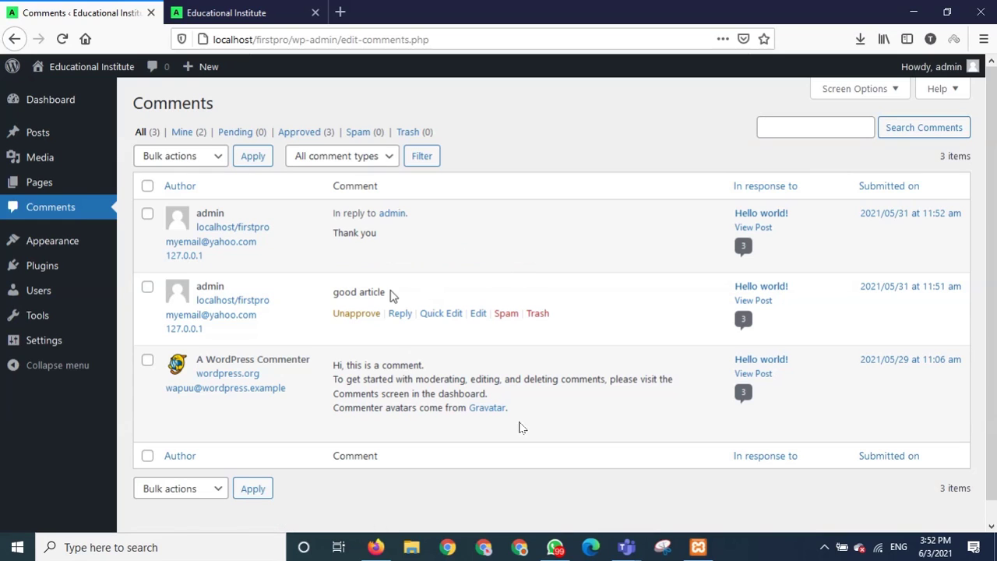
{"action": "mouse_move", "coordinate": [483, 257]}
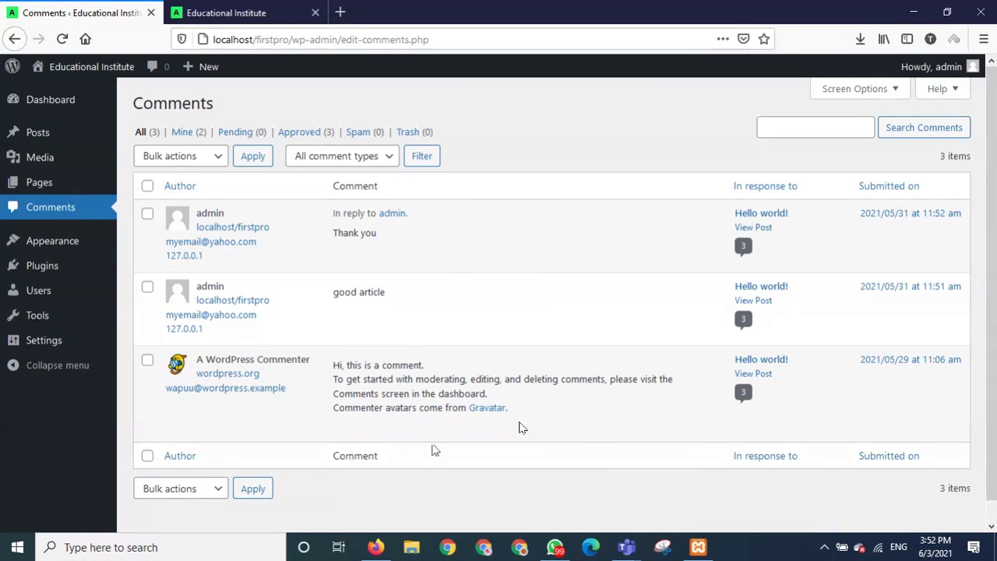
{"action": "mouse_move", "coordinate": [429, 442]}
{"action": "left_click", "coordinate": [354, 472]}
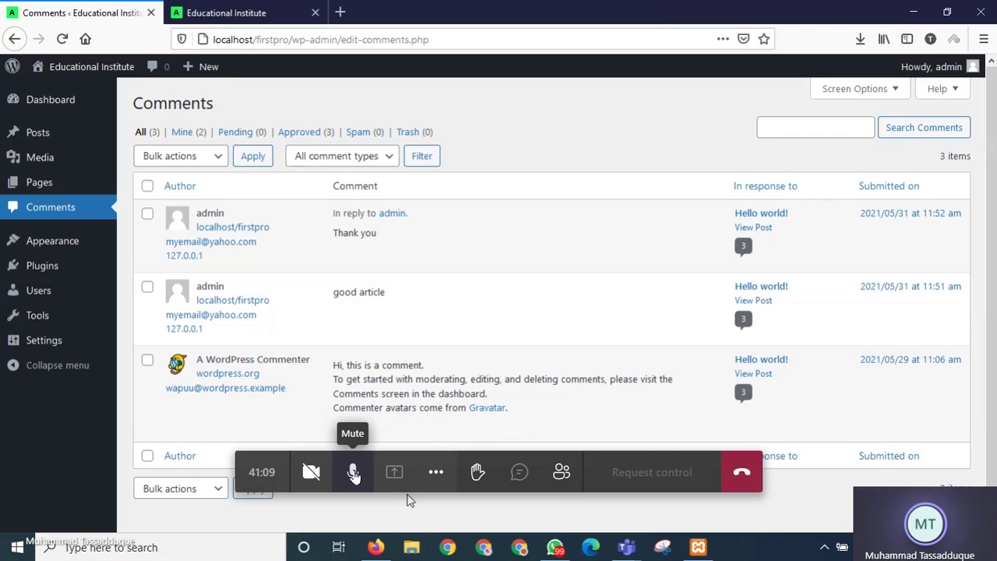
{"action": "left_click", "coordinate": [354, 472]}
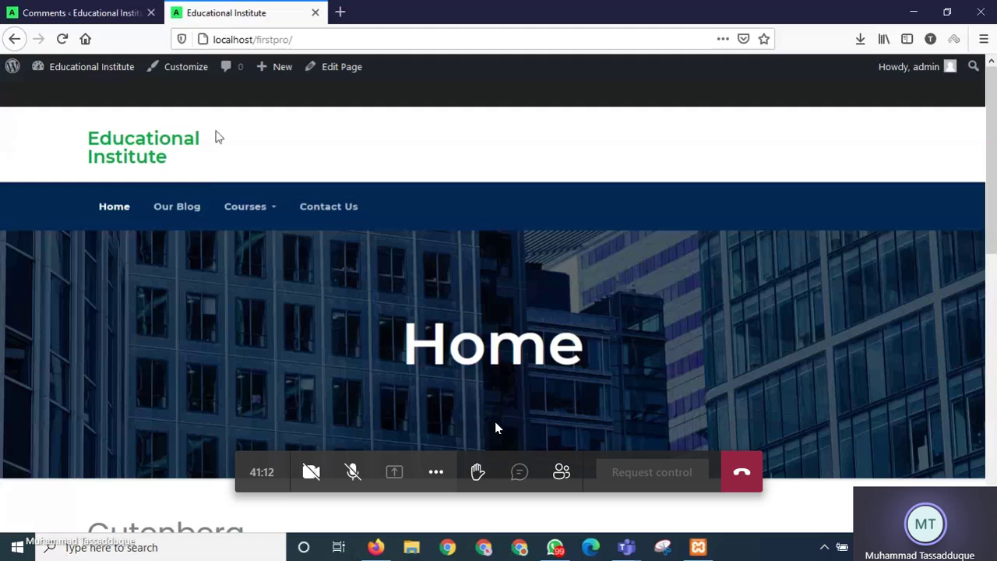
{"action": "left_click", "coordinate": [195, 212]}
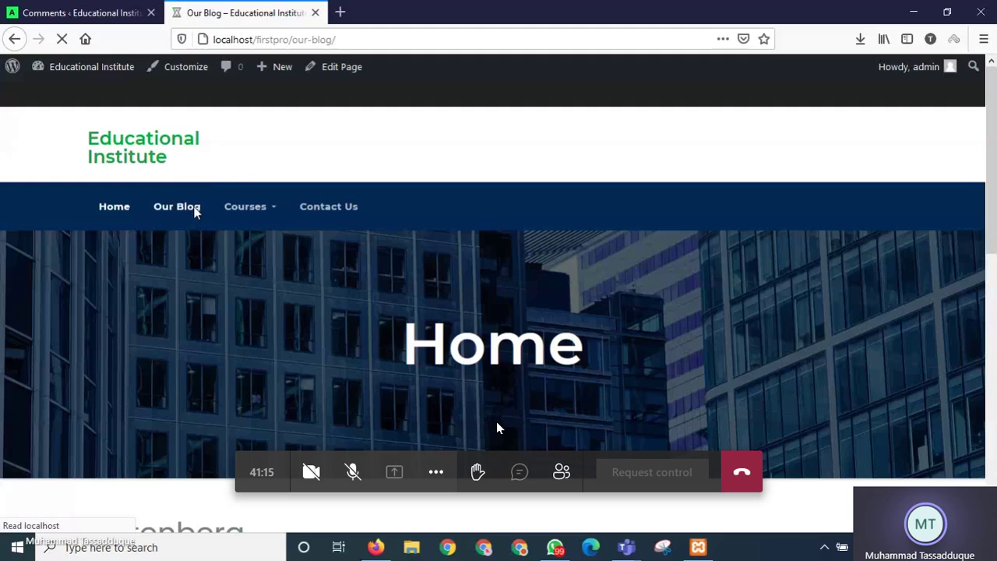
Open the Android Phones post via Read More and scroll through it to the reply area.
{"action": "scroll", "coordinate": [312, 292], "scroll_direction": "down", "scroll_amount": 8}
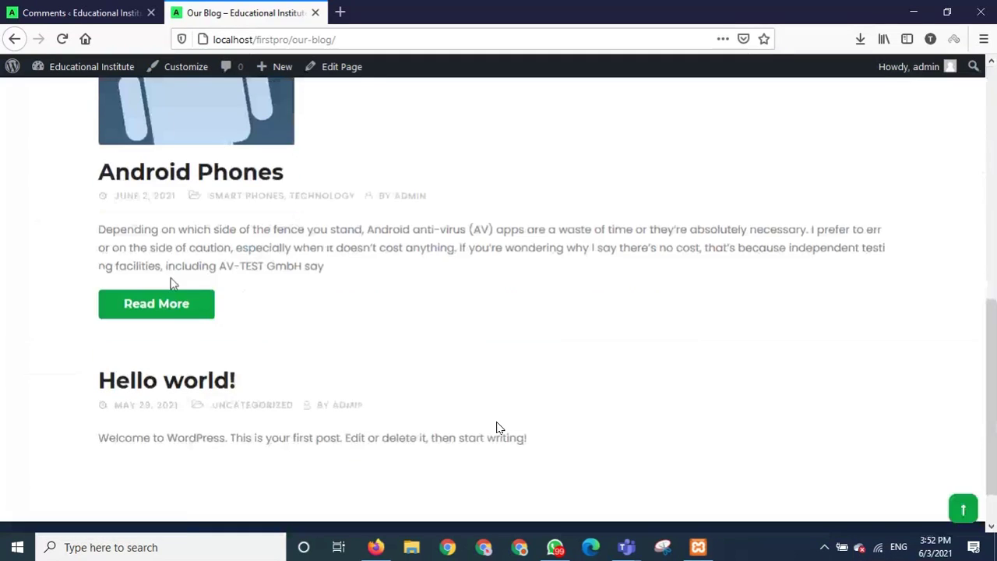
{"action": "left_click", "coordinate": [172, 312]}
{"action": "scroll", "coordinate": [289, 363], "scroll_direction": "down", "scroll_amount": 5}
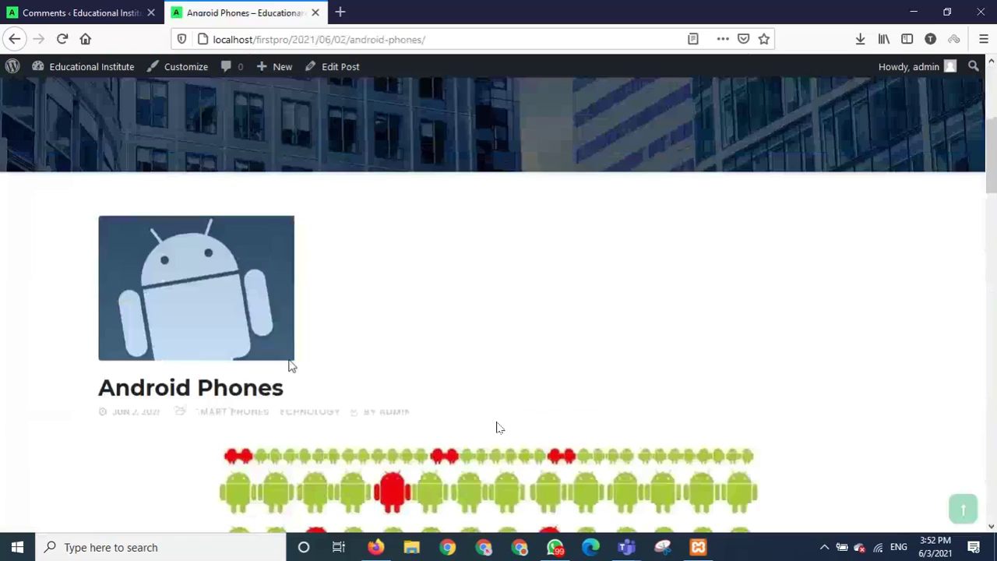
{"action": "scroll", "coordinate": [289, 363], "scroll_direction": "down", "scroll_amount": 5}
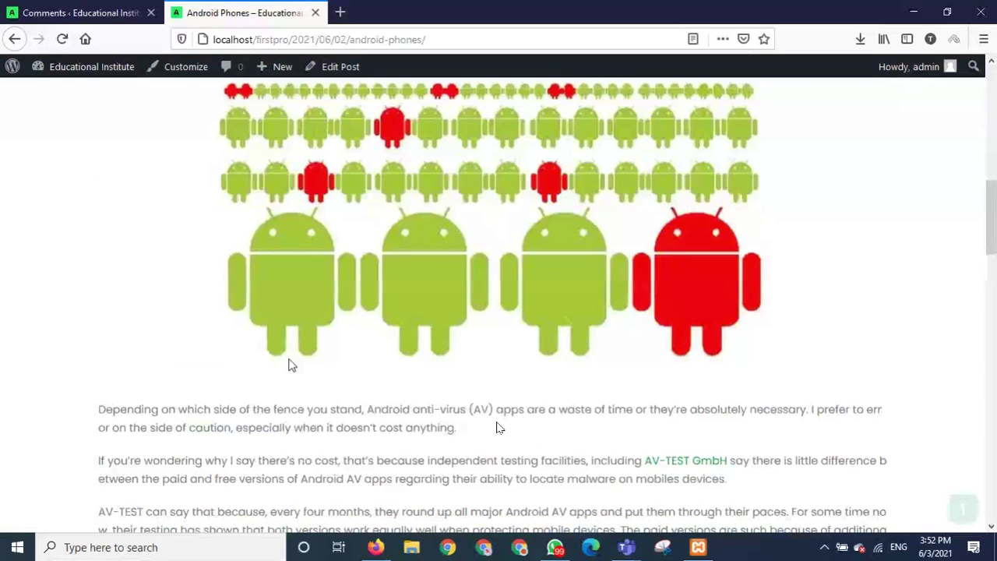
{"action": "scroll", "coordinate": [289, 363], "scroll_direction": "down", "scroll_amount": 5}
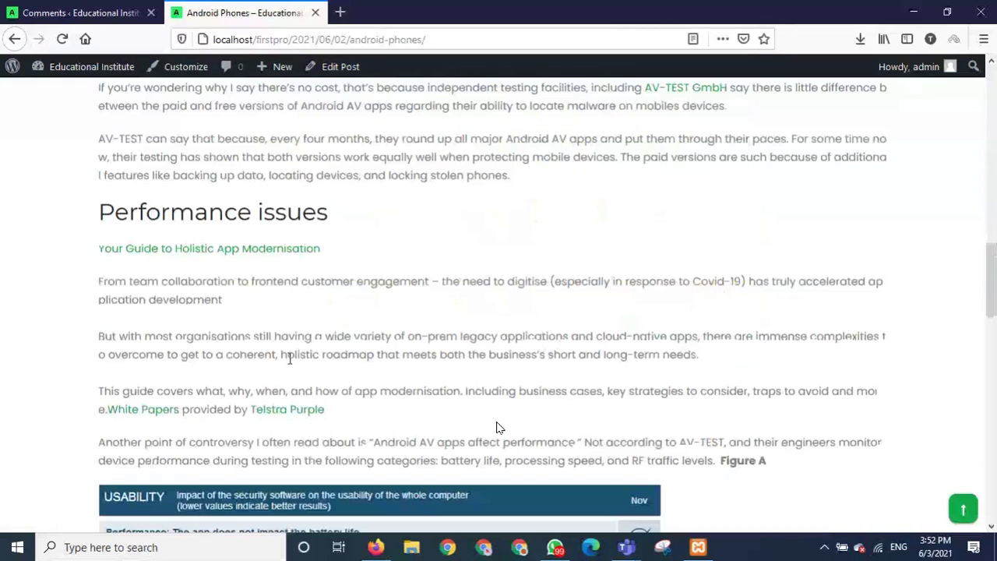
{"action": "scroll", "coordinate": [289, 359], "scroll_direction": "down", "scroll_amount": 15}
{"action": "scroll", "coordinate": [287, 352], "scroll_direction": "up", "scroll_amount": 1}
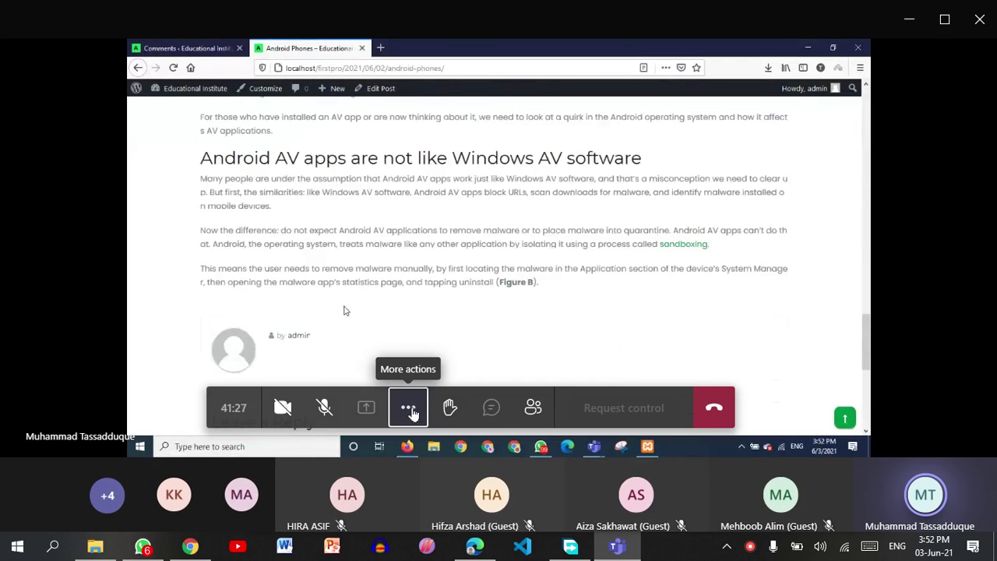
Switch the meeting's shared screen to full-screen view.
{"action": "left_click", "coordinate": [409, 407]}
{"action": "left_click", "coordinate": [430, 247]}
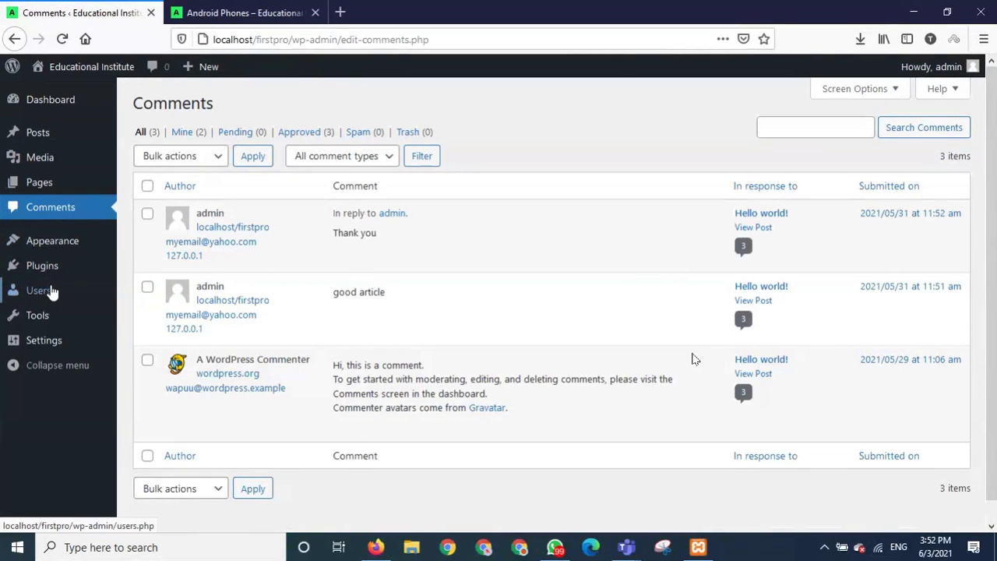
Check the comments under the Mine, Pending, Approved, Spam and Trash filters.
{"action": "mouse_move", "coordinate": [49, 292]}
{"action": "left_click", "coordinate": [49, 292]}
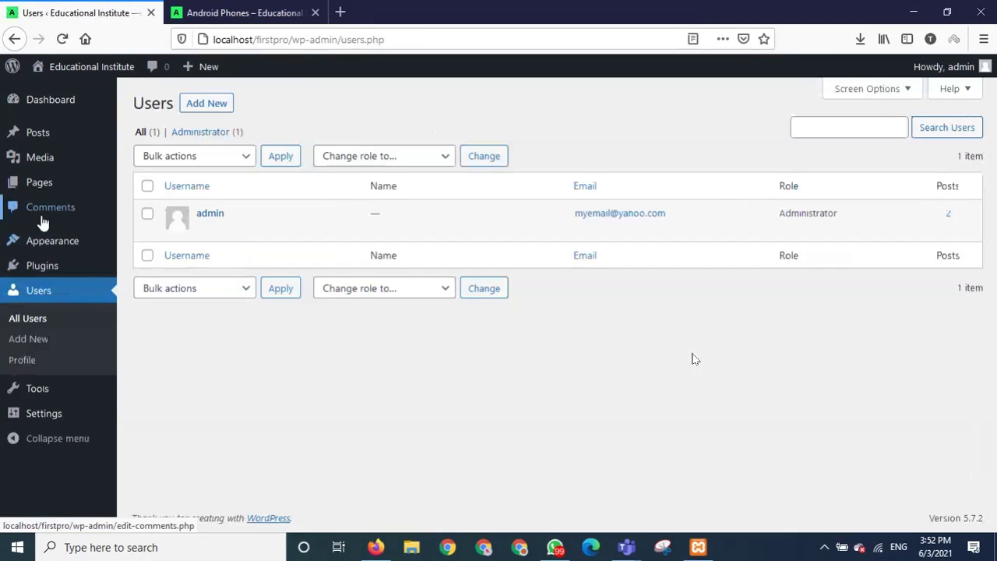
{"action": "left_click", "coordinate": [42, 224]}
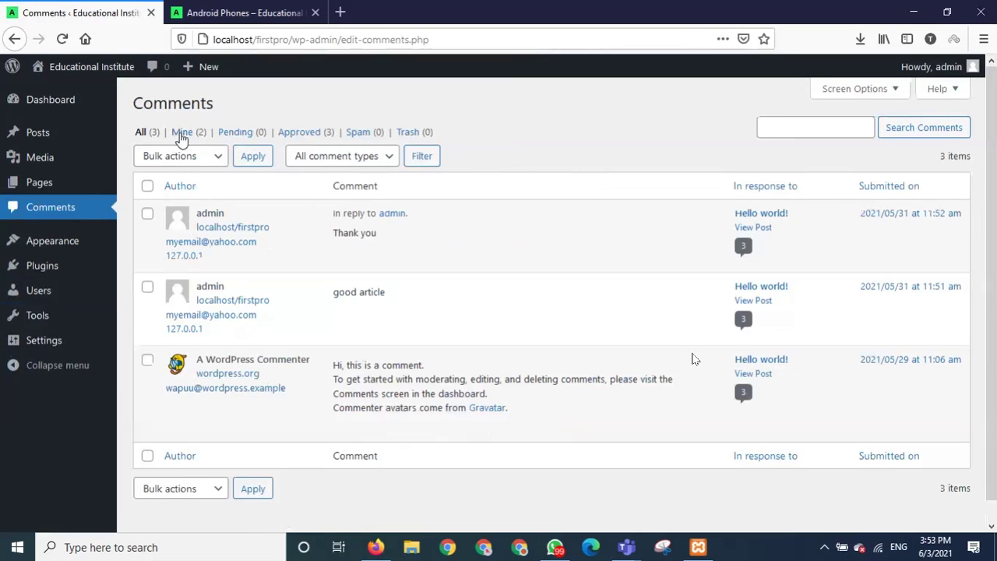
{"action": "left_click", "coordinate": [182, 134]}
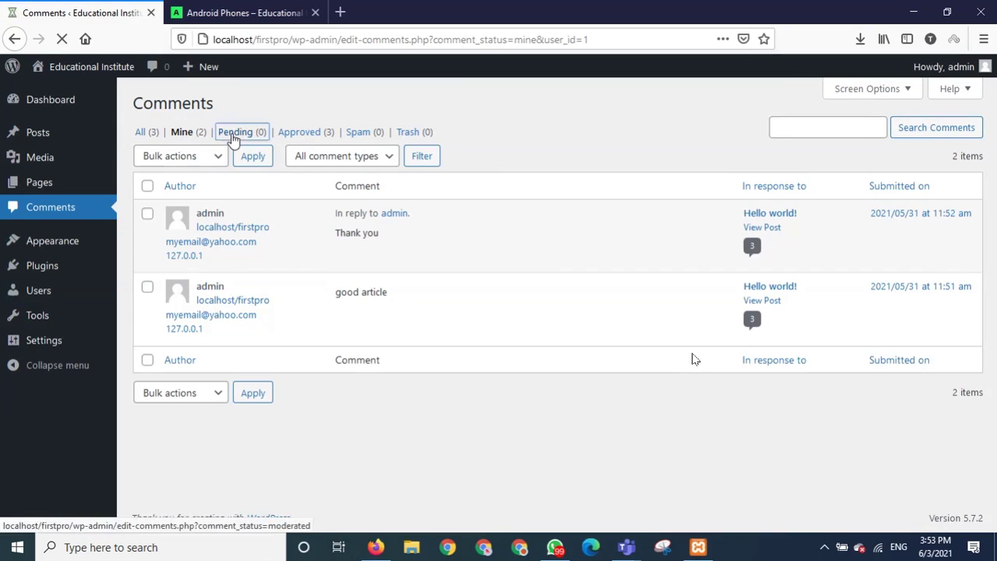
{"action": "left_click", "coordinate": [233, 134]}
{"action": "left_click", "coordinate": [289, 136]}
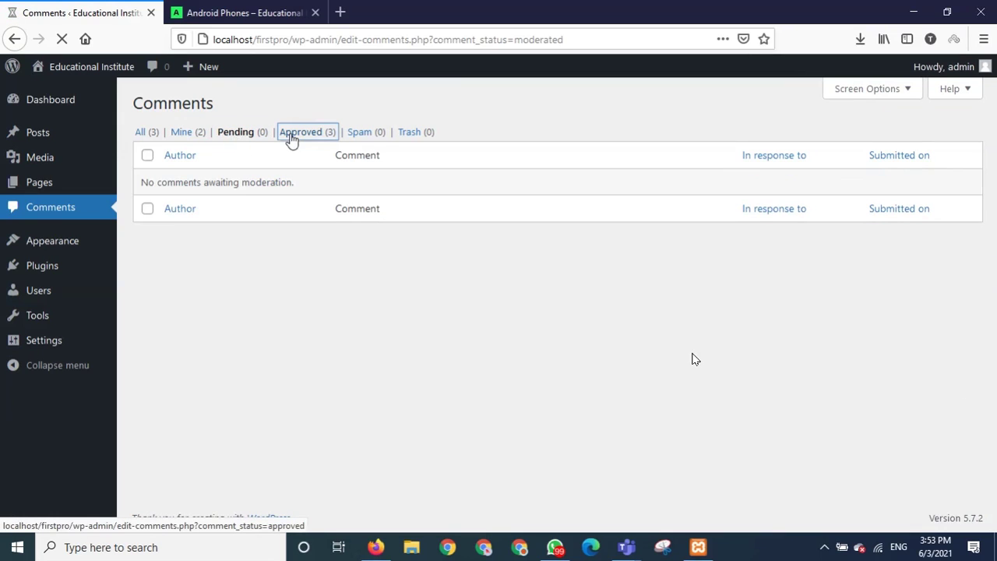
{"action": "left_click", "coordinate": [363, 136]}
{"action": "left_click", "coordinate": [416, 136]}
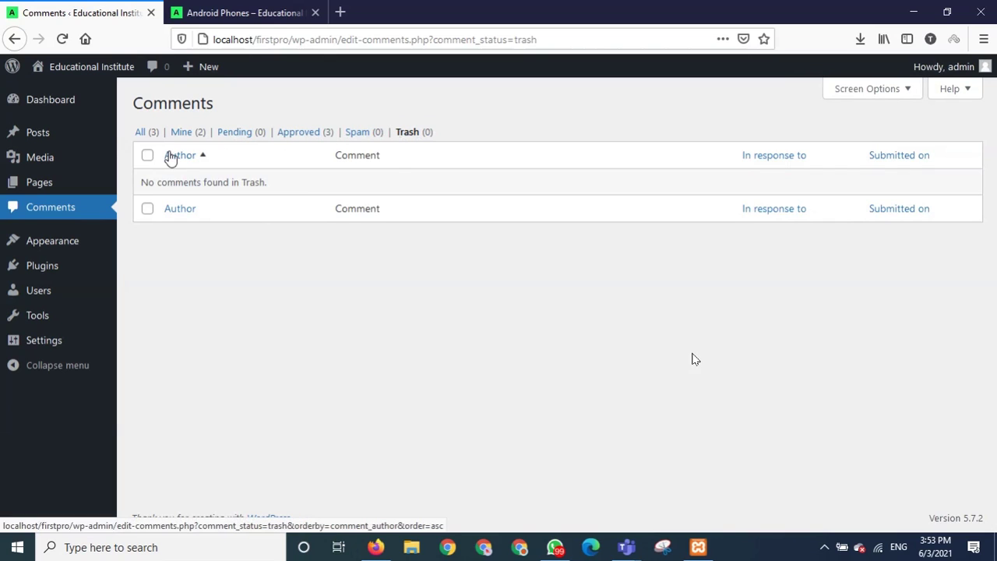
Return to the Users list with its single Administrator account and begin adding a new user.
{"action": "mouse_move", "coordinate": [441, 407]}
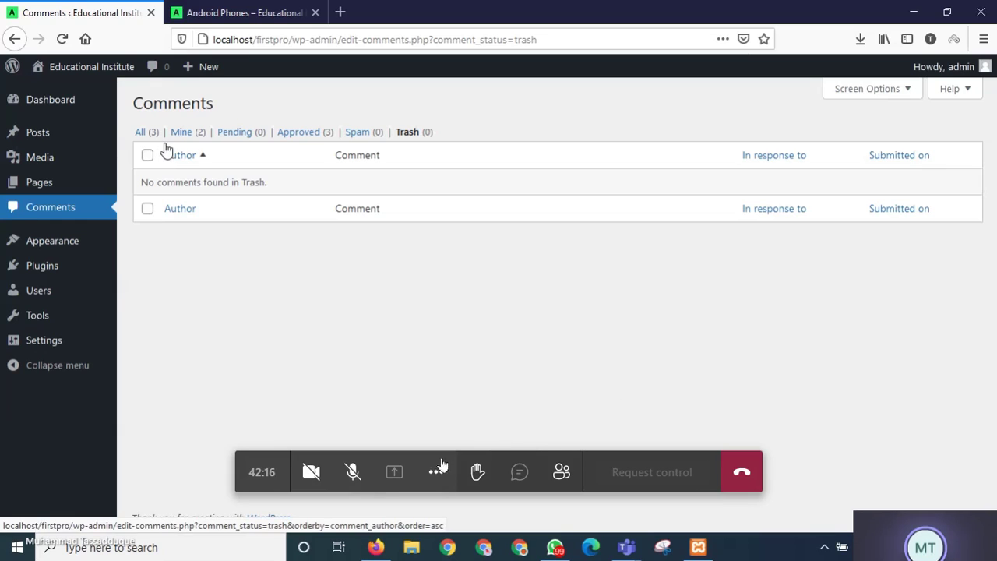
{"action": "left_click", "coordinate": [356, 475]}
{"action": "left_click", "coordinate": [355, 476]}
{"action": "left_click", "coordinate": [354, 476]}
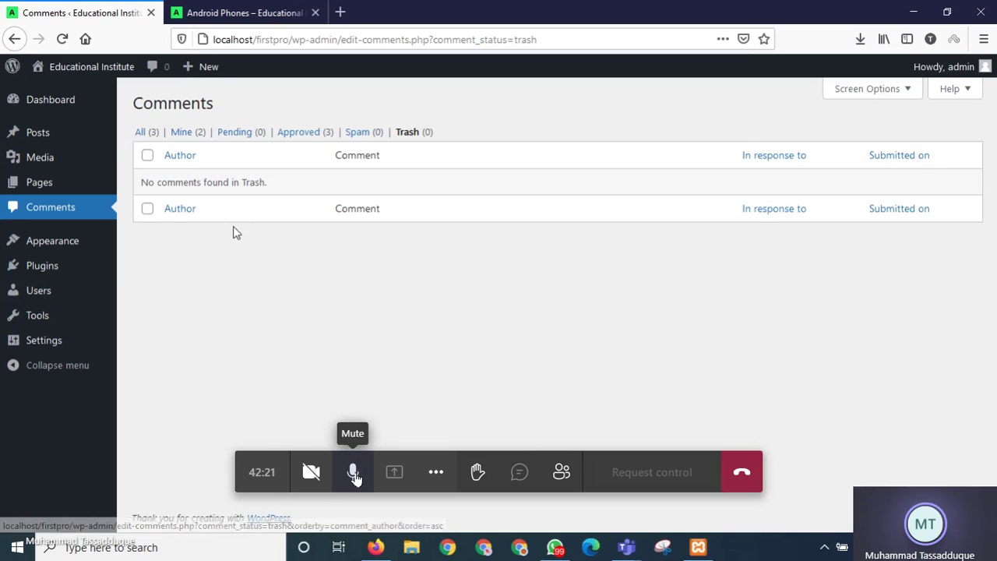
{"action": "left_click", "coordinate": [355, 475]}
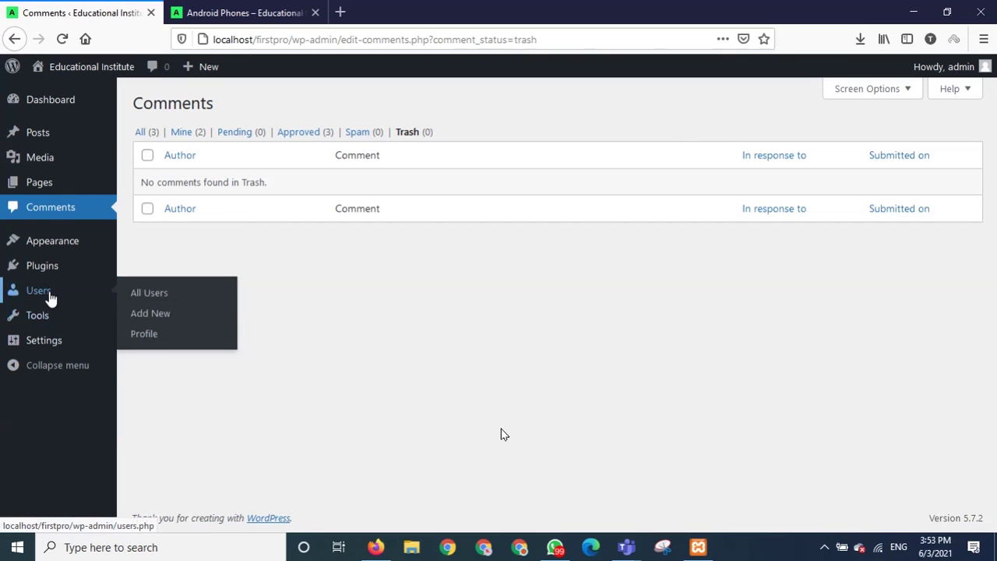
{"action": "left_click", "coordinate": [49, 298]}
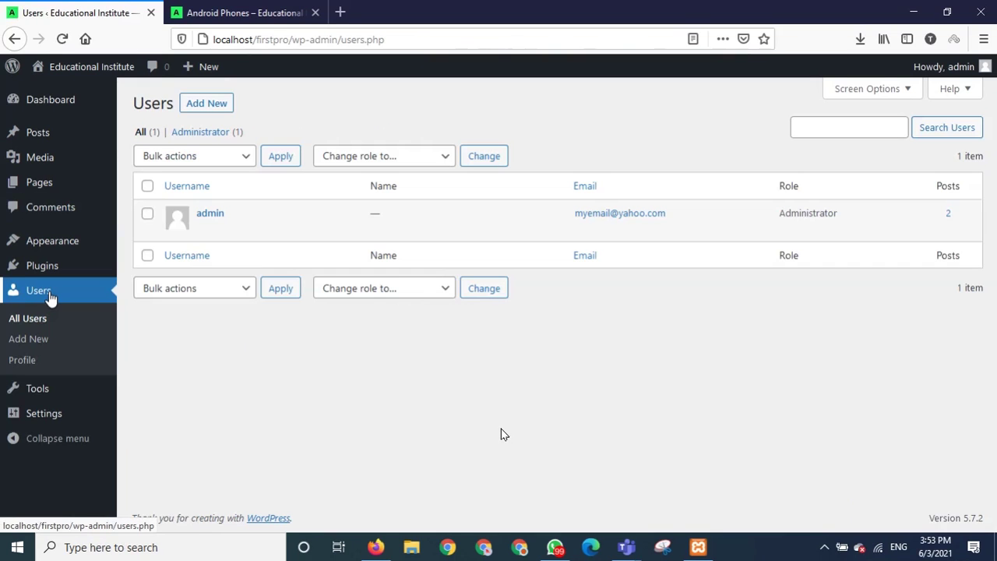
{"action": "mouse_move", "coordinate": [200, 223]}
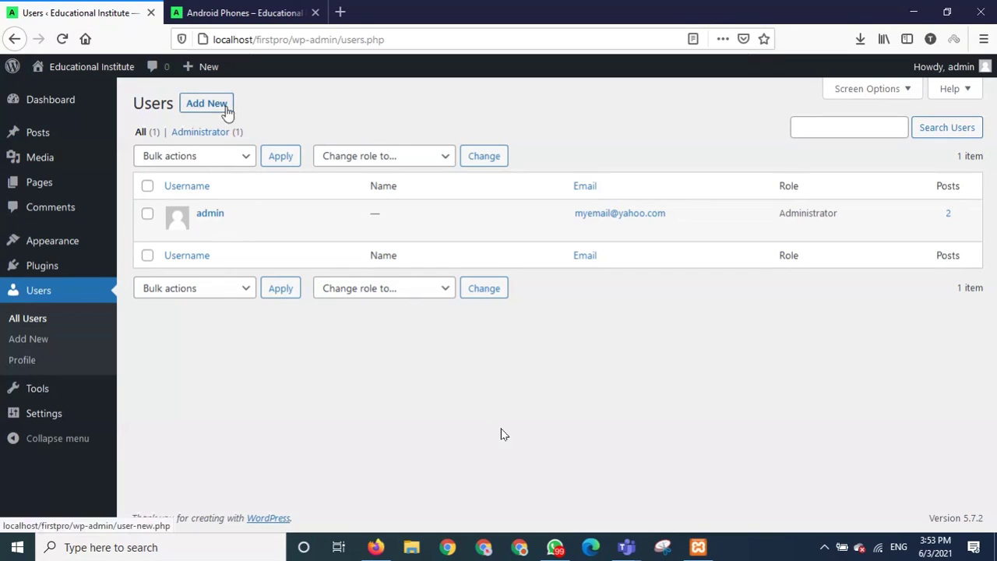
{"action": "left_click", "coordinate": [226, 112]}
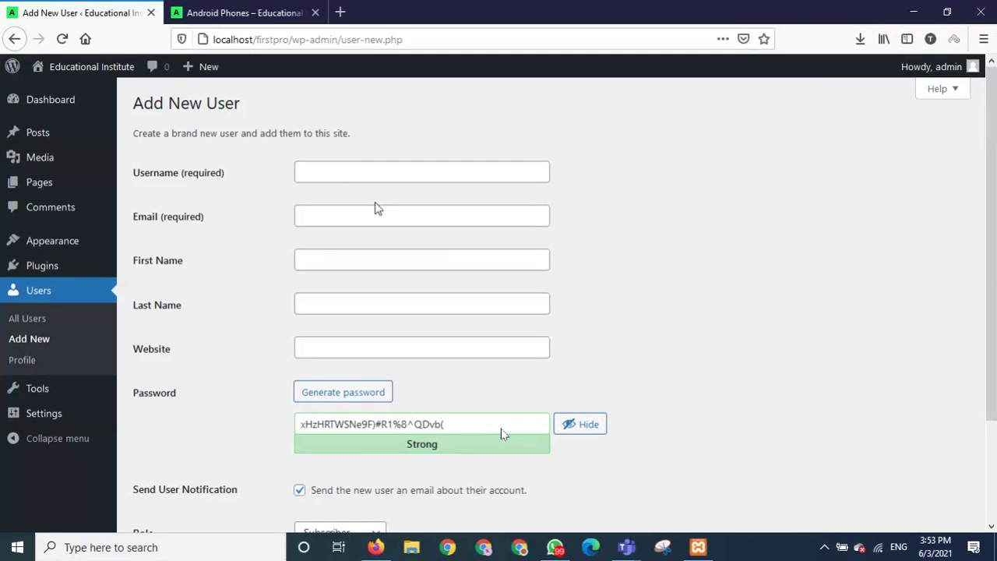
Enter the new user's username on the Add New User form.
{"action": "left_click", "coordinate": [386, 173]}
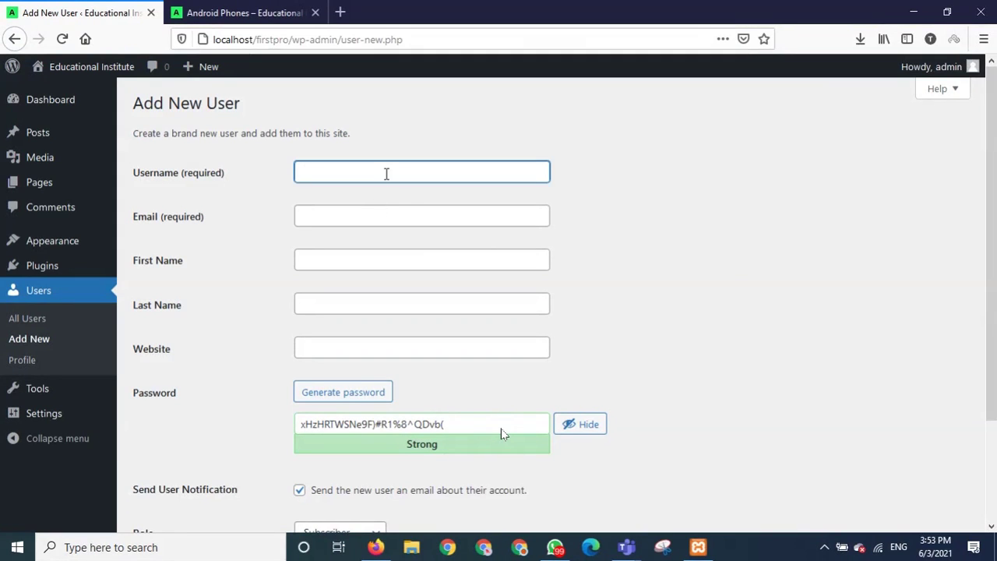
{"action": "left_click", "coordinate": [395, 216]}
{"action": "left_click", "coordinate": [356, 265]}
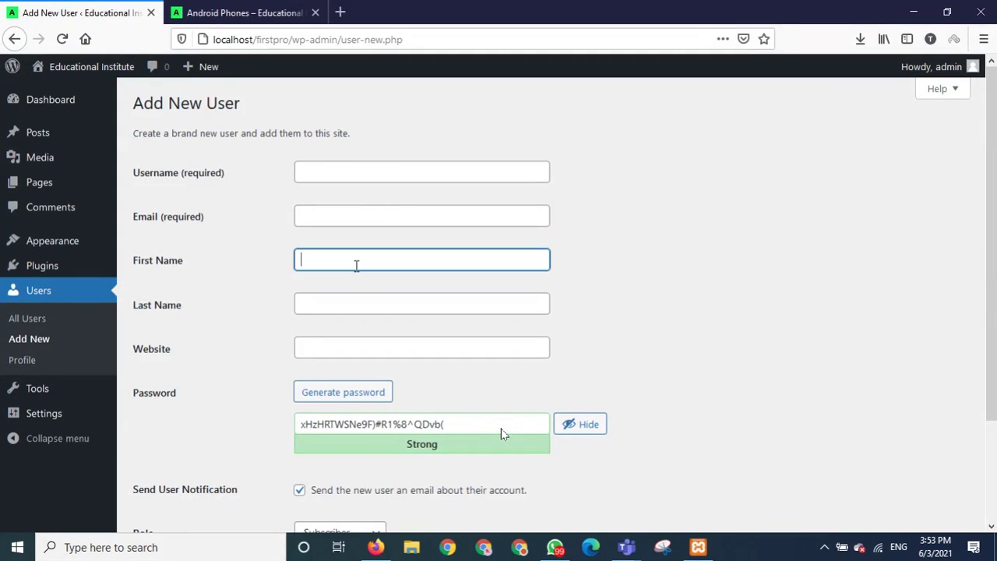
{"action": "left_click", "coordinate": [354, 302]}
{"action": "left_click", "coordinate": [382, 349]}
{"action": "scroll", "coordinate": [388, 343], "scroll_direction": "down", "scroll_amount": 3}
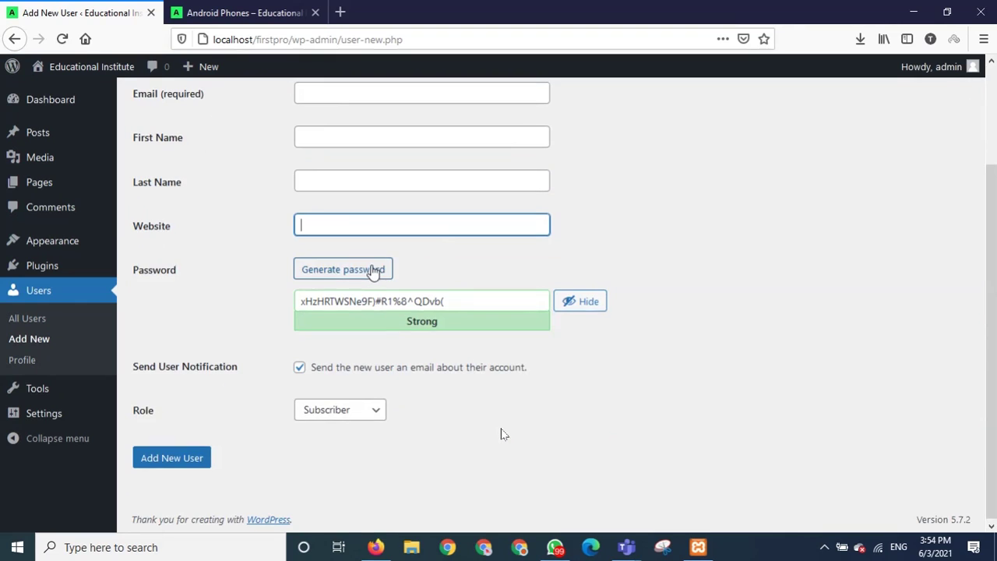
{"action": "scroll", "coordinate": [373, 269], "scroll_direction": "up", "scroll_amount": 3}
{"action": "left_click", "coordinate": [347, 173]}
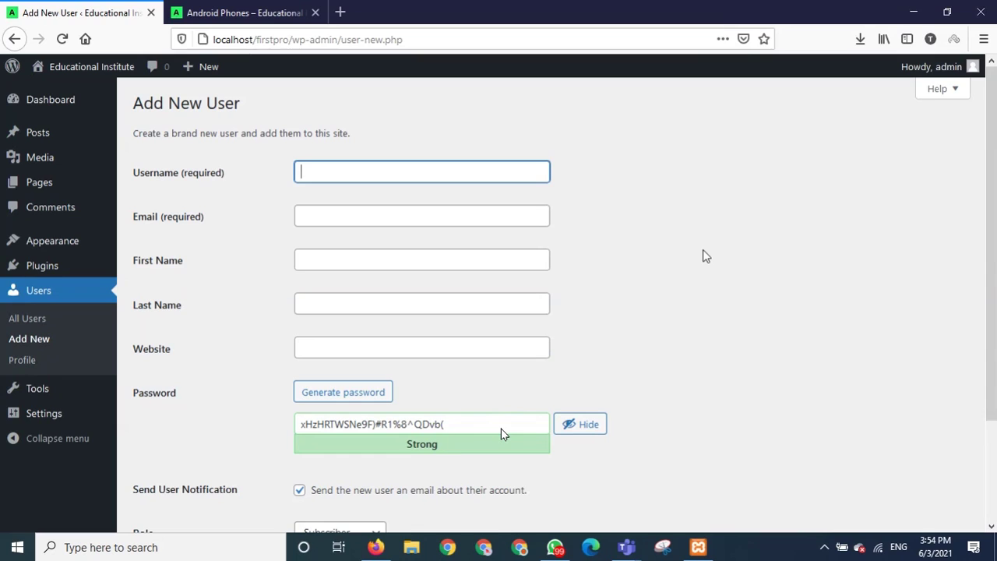
{"action": "type", "text": "Huziafa"}
Fill in the new user's Gmail e-mail address, fixing a typo.
{"action": "left_click", "coordinate": [458, 211]}
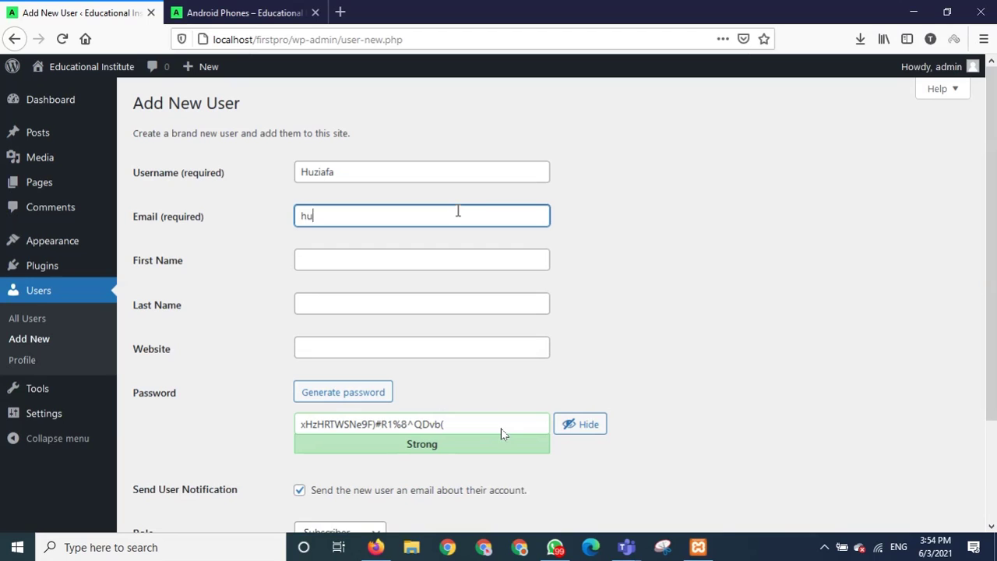
{"action": "key", "text": "Tab"}
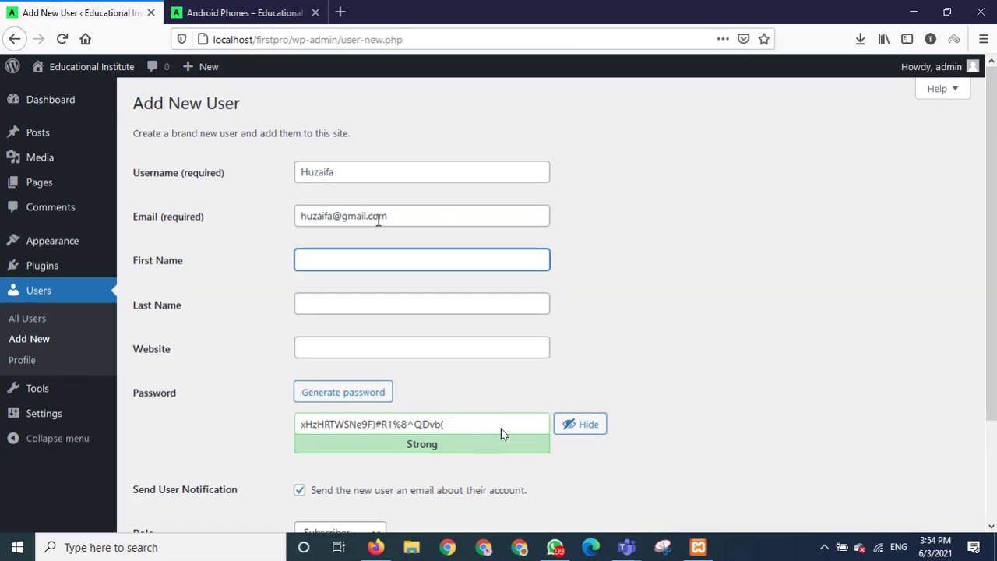
Enter the new user's first and last name, correcting the last name's typo.
{"action": "key", "text": "Tab"}
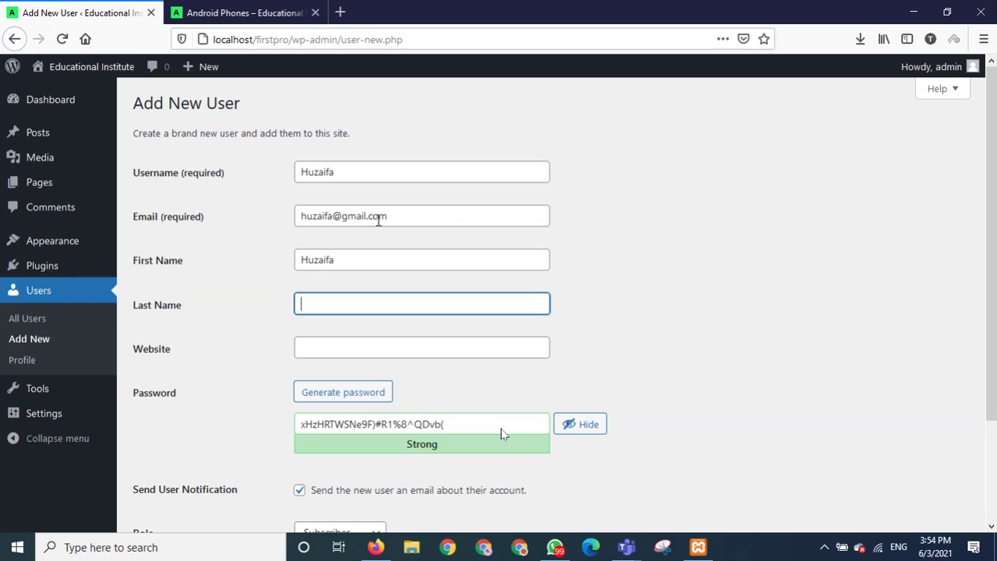
{"action": "key", "text": "BackSpace"}
{"action": "key", "text": "BackSpace"}
{"action": "left_click", "coordinate": [390, 349]}
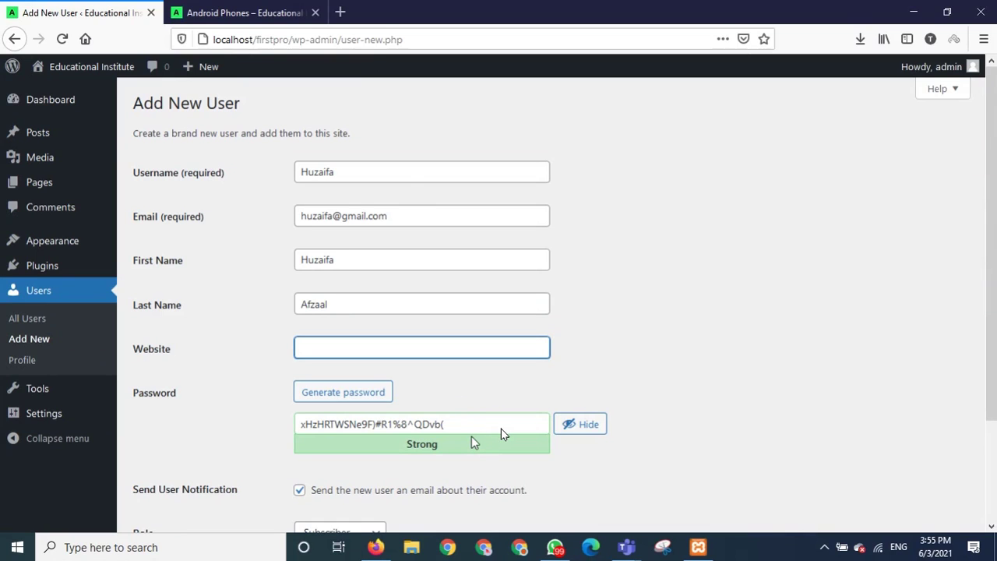
Clear a half-typed website entry and check the site's address in the browser tabs.
{"action": "left_click", "coordinate": [331, 397]}
{"action": "left_click", "coordinate": [355, 352]}
{"action": "type", "text": "h"}
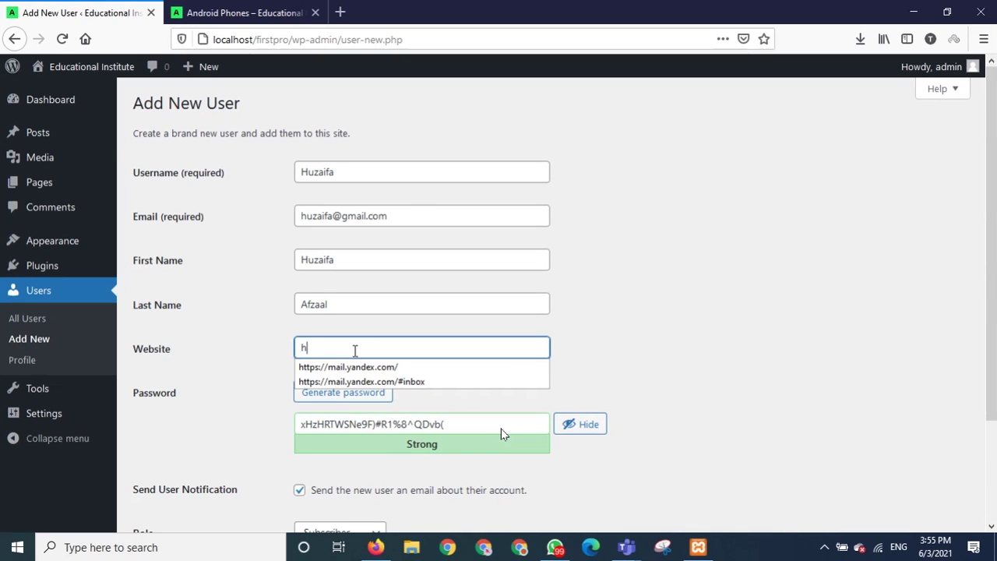
{"action": "type", "text": "t"}
{"action": "key", "text": "BackSpace"}
{"action": "key", "text": "BackSpace"}
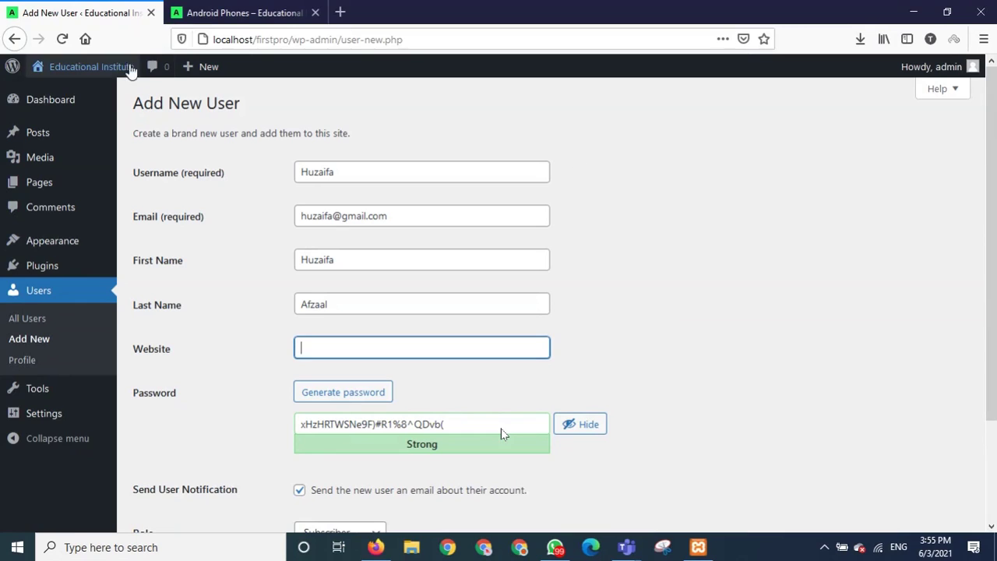
{"action": "mouse_move", "coordinate": [118, 72]}
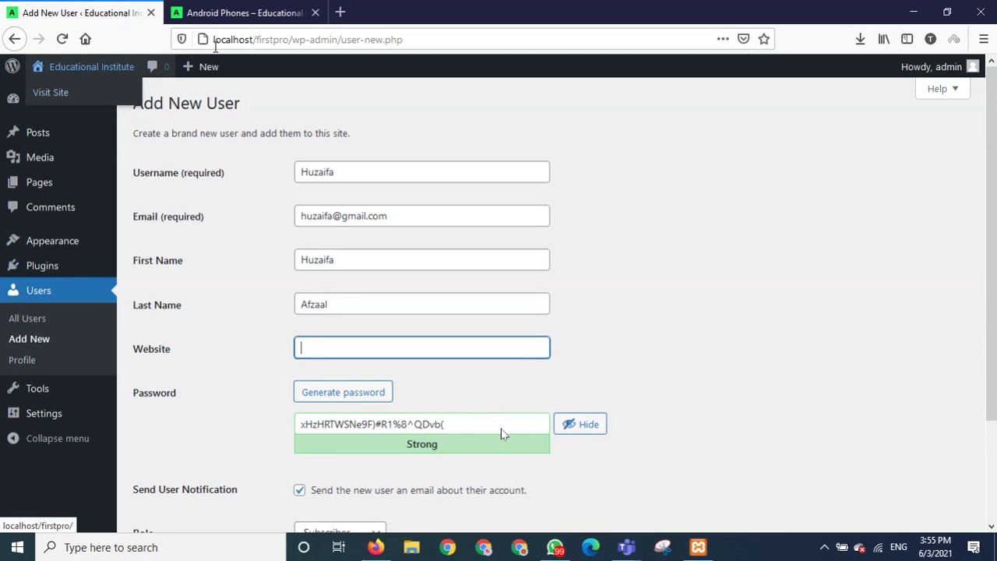
{"action": "left_click", "coordinate": [286, 39]}
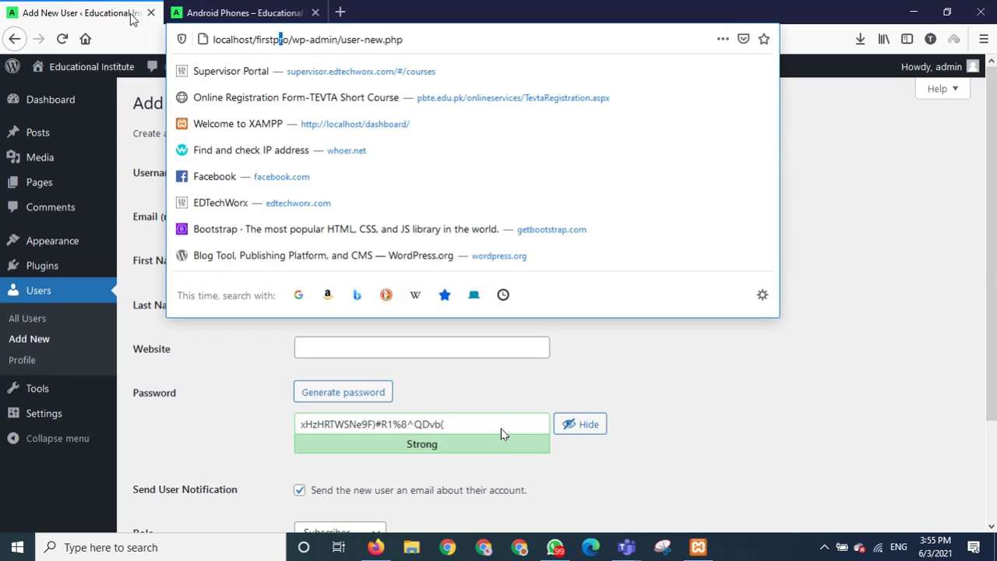
{"action": "left_click", "coordinate": [243, 19]}
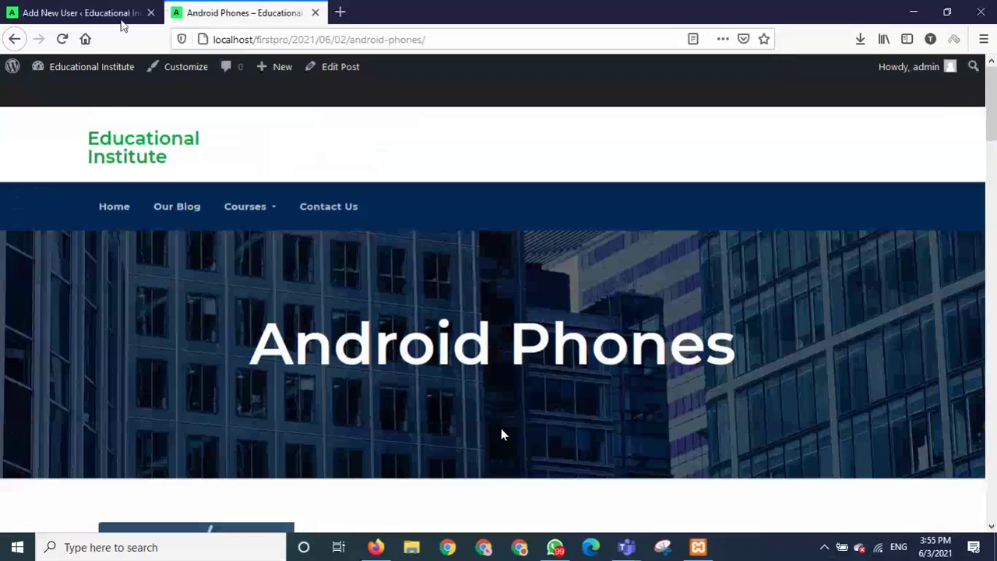
{"action": "left_click", "coordinate": [122, 23]}
{"action": "left_click", "coordinate": [353, 346]}
{"action": "type", "text": "firs"}
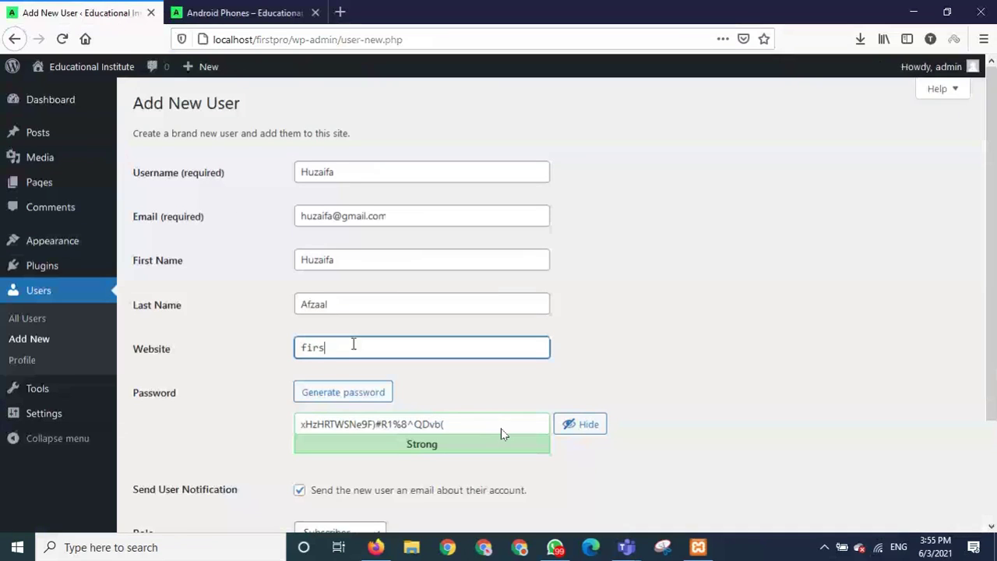
{"action": "type", "text": "tpro.com.pk"}
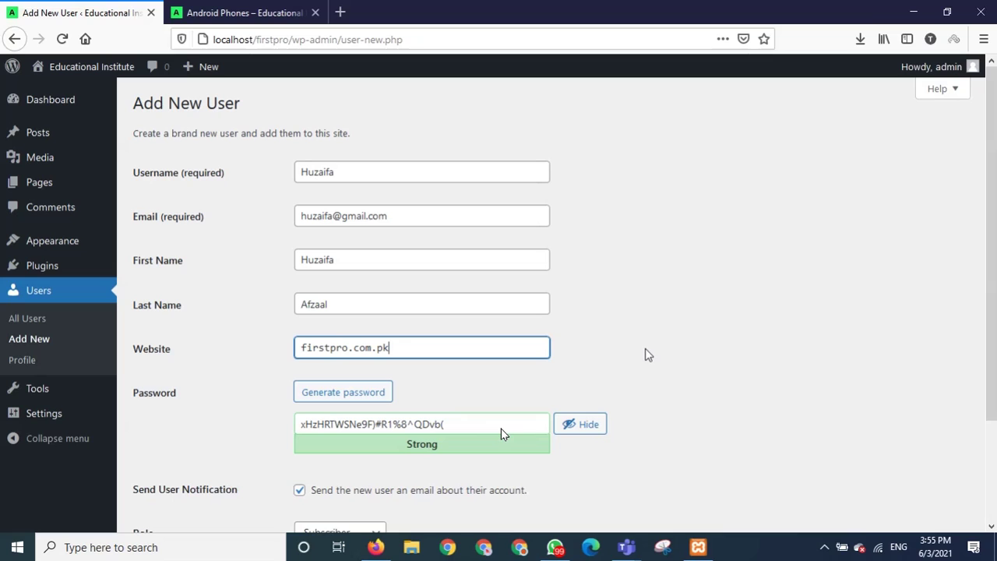
{"action": "left_click", "coordinate": [299, 350]}
{"action": "type", "text": "http"}
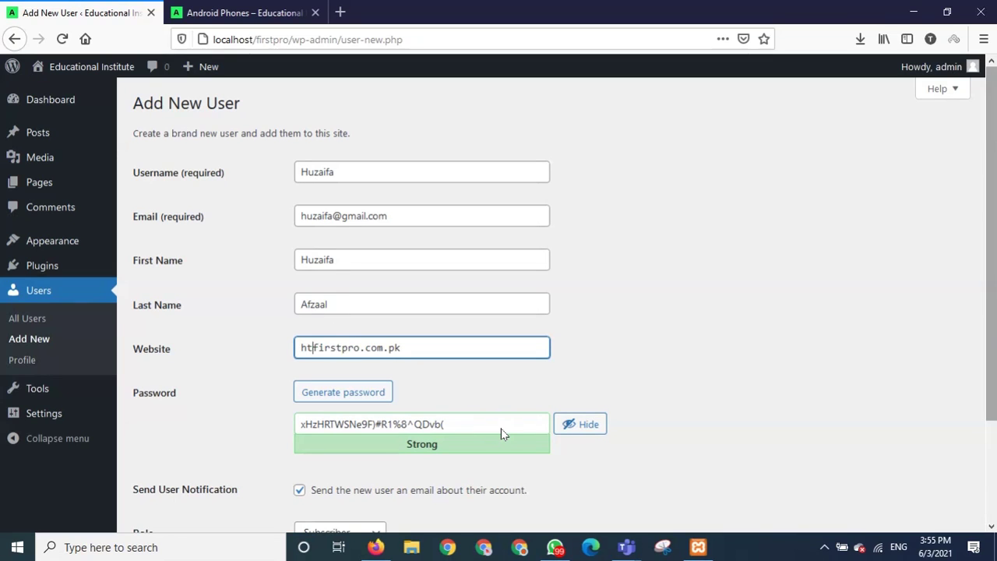
{"action": "type", "text": "s"}
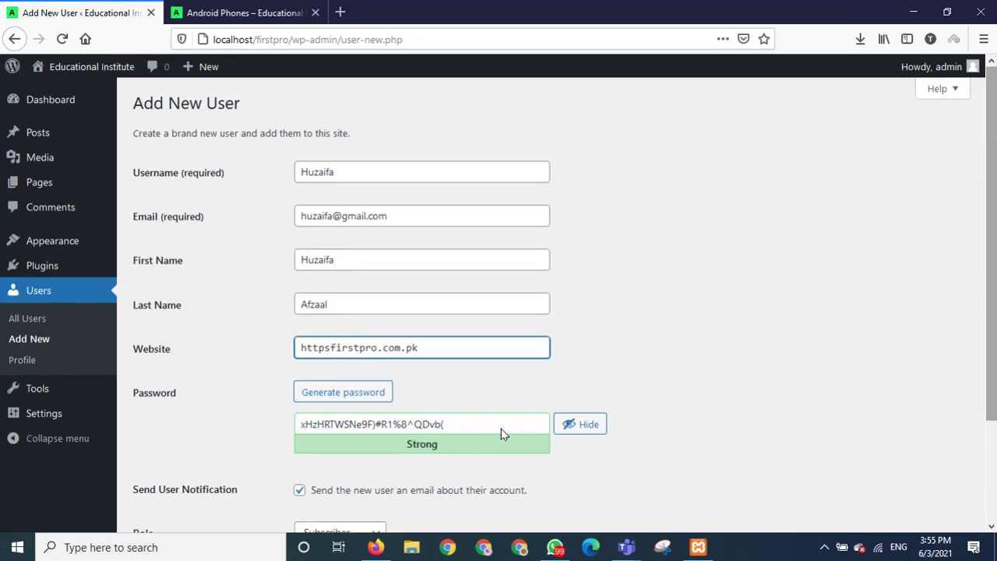
{"action": "type", "text": ":"}
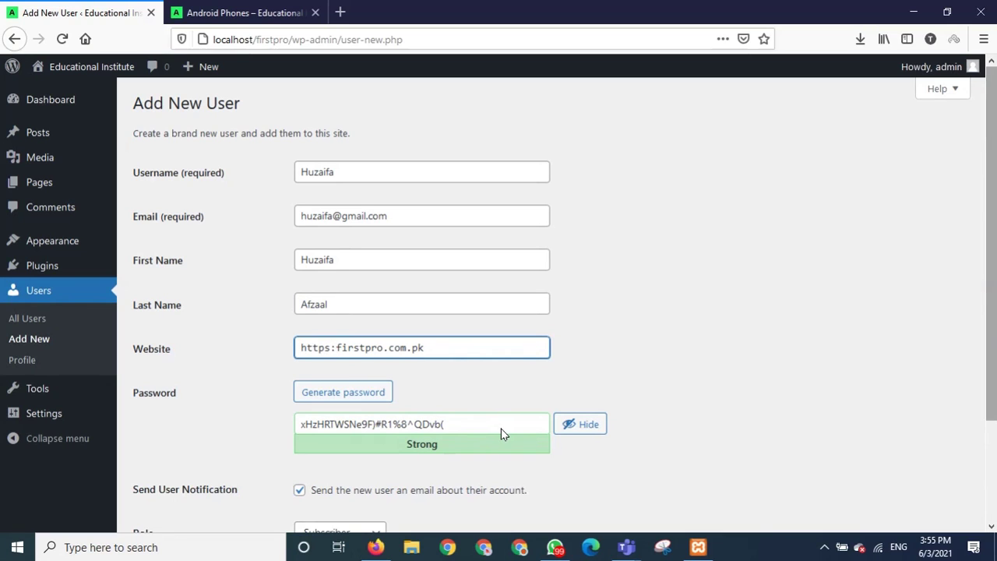
{"action": "type", "text": "//"}
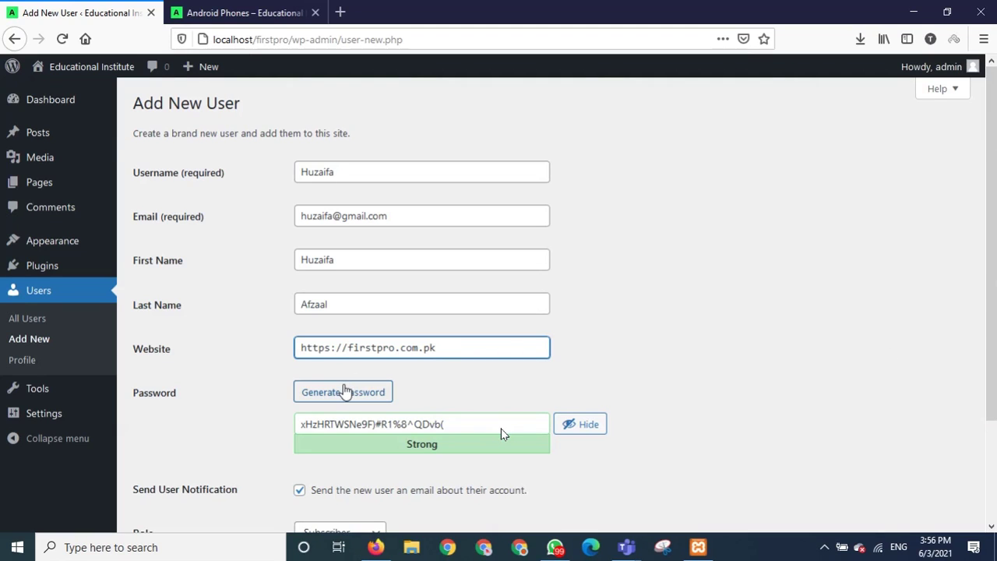
Replace the generated password with a very weak one and confirm using the weak password.
{"action": "left_click_drag", "start_coordinate": [486, 423], "coordinate": [279, 421]}
{"action": "key", "text": "BackSpace"}
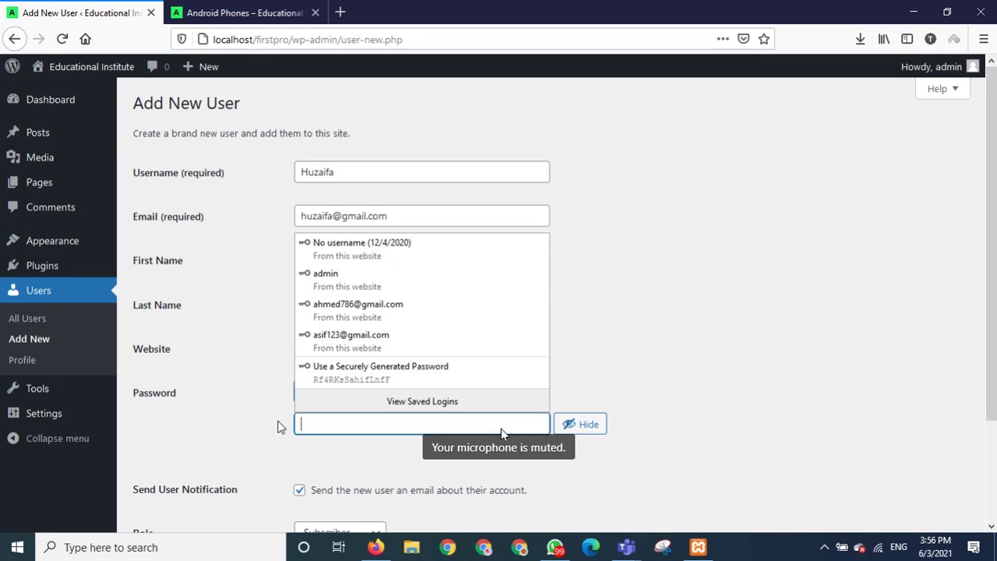
{"action": "type", "text": "bbbbb"}
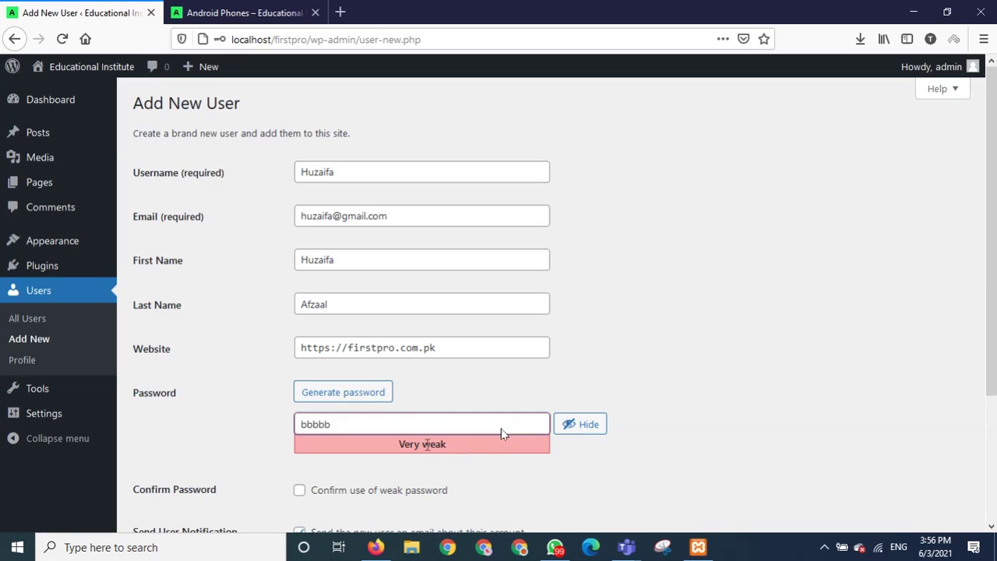
{"action": "left_click", "coordinate": [300, 492]}
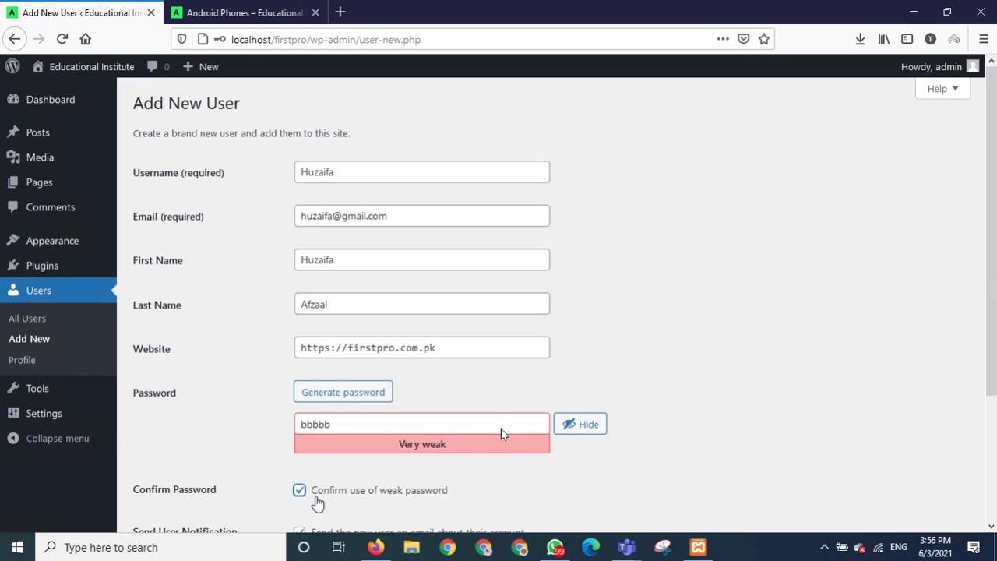
Scroll down and expand the Role dropdown to see the available user roles.
{"action": "scroll", "coordinate": [447, 491], "scroll_direction": "down", "scroll_amount": 2}
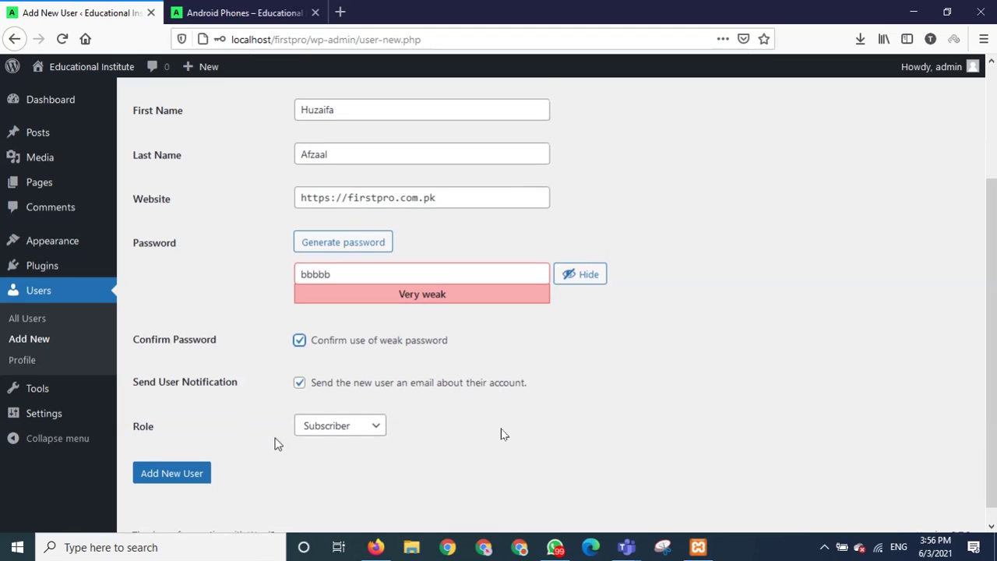
{"action": "scroll", "coordinate": [276, 443], "scroll_direction": "down", "scroll_amount": 1}
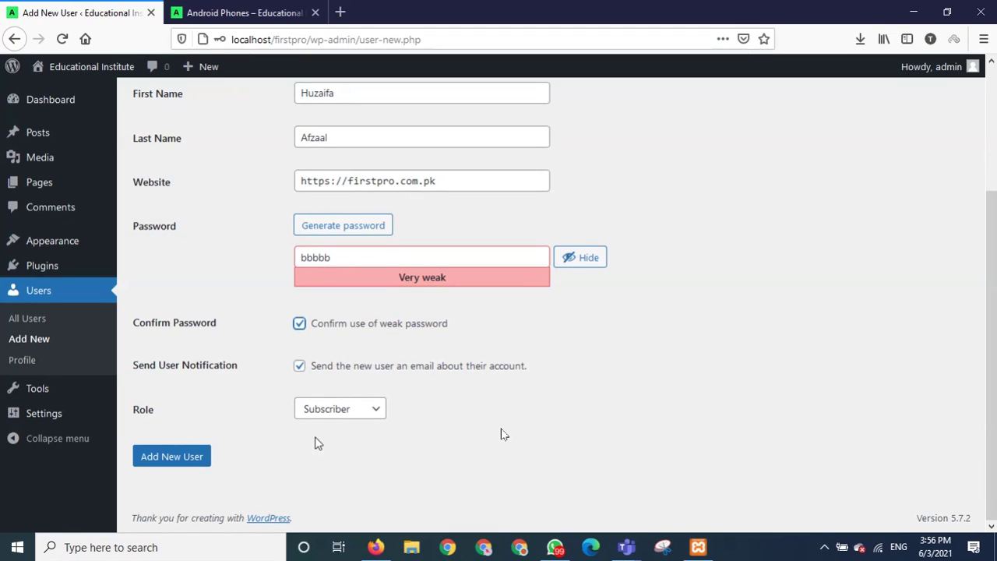
{"action": "left_click", "coordinate": [379, 413]}
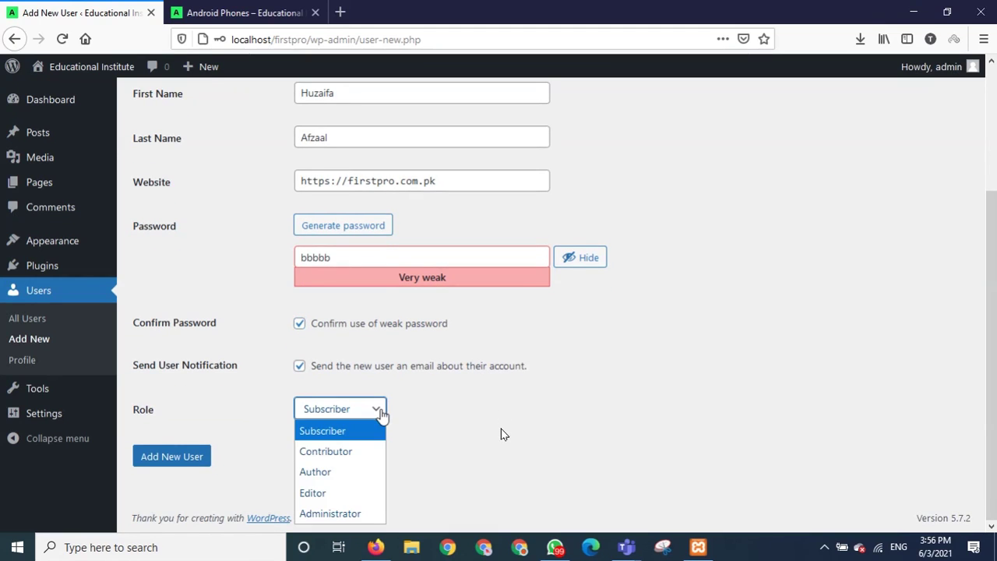
{"action": "scroll", "coordinate": [445, 410], "scroll_direction": "up", "scroll_amount": 2}
{"action": "scroll", "coordinate": [420, 430], "scroll_direction": "down", "scroll_amount": 2}
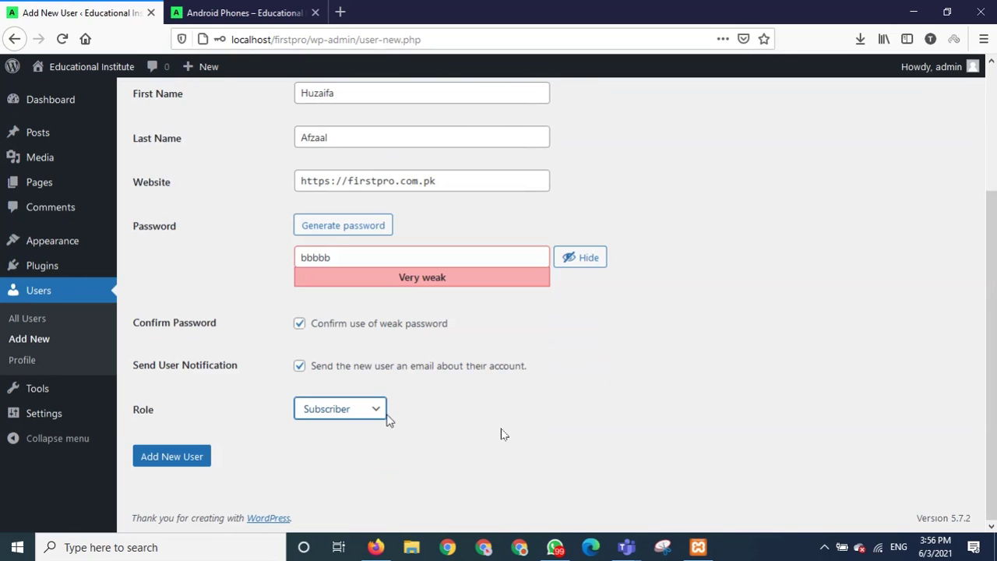
{"action": "left_click", "coordinate": [380, 418]}
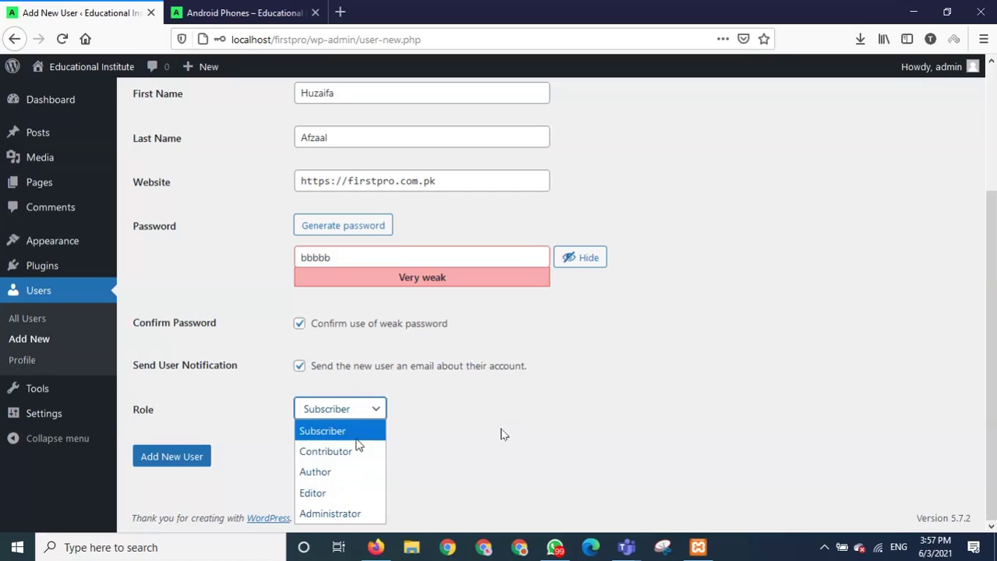
{"action": "left_click", "coordinate": [480, 460]}
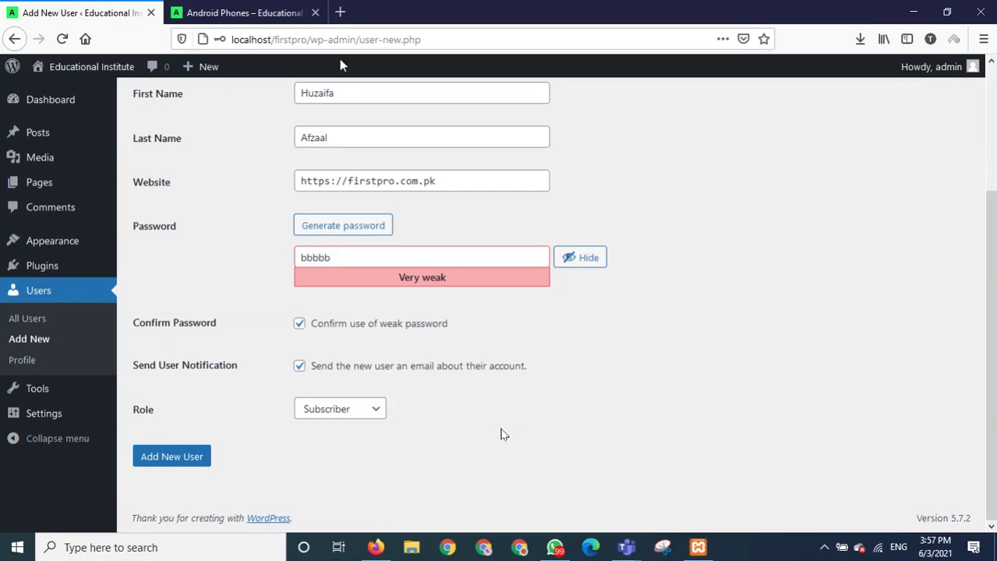
Search Google for 'roles in wordpress' and open the Roles and Capabilities | WordPress.org result.
{"action": "left_click", "coordinate": [340, 14]}
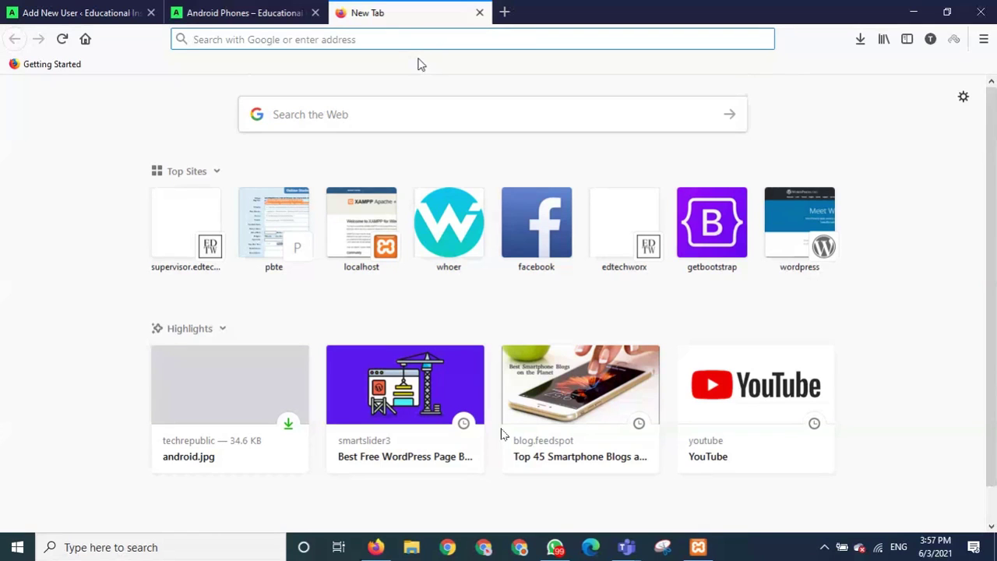
{"action": "type", "text": "rolls"}
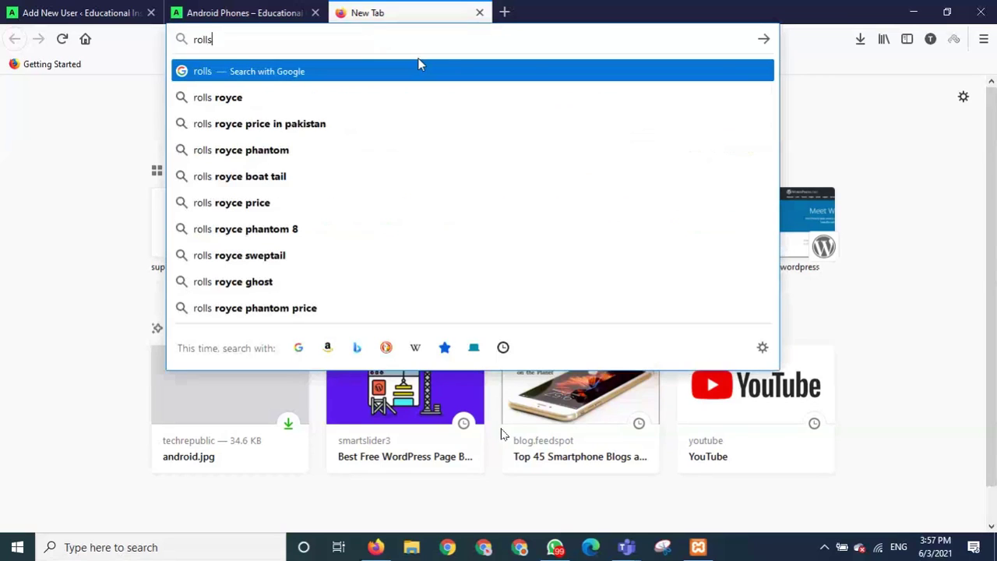
{"action": "left_click", "coordinate": [95, 16]}
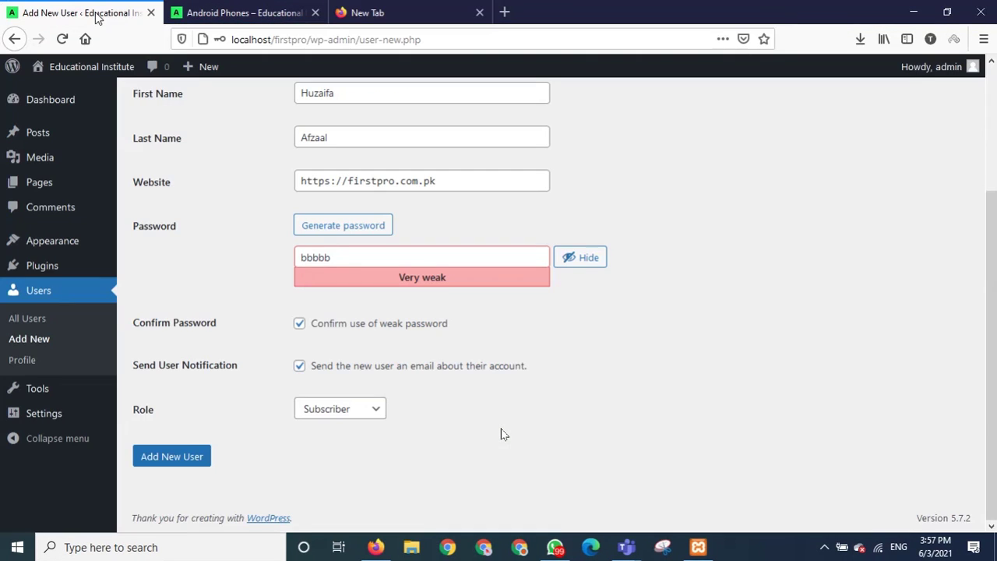
{"action": "left_click", "coordinate": [383, 13]}
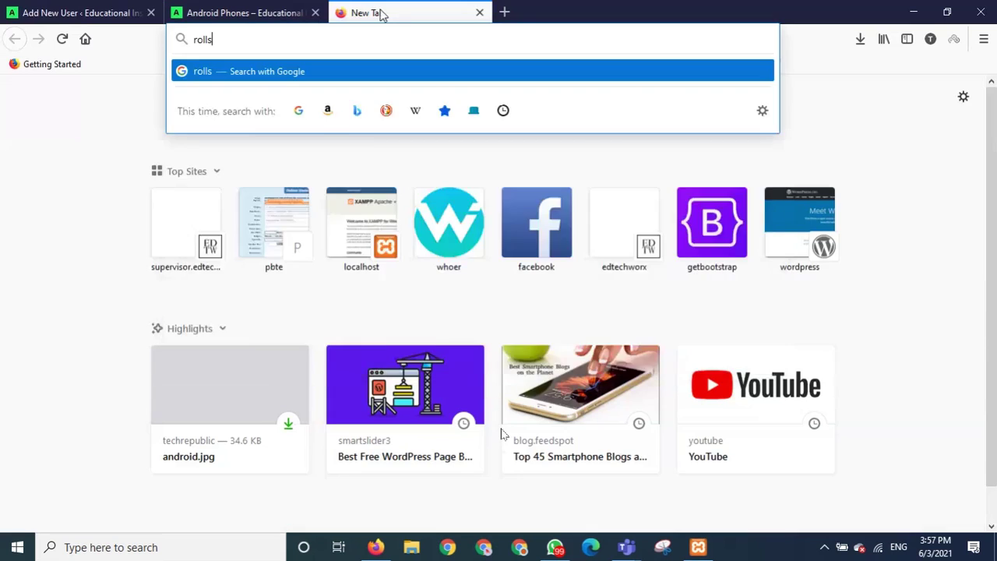
{"action": "key", "text": "BackSpace"}
{"action": "key", "text": "BackSpace"}
{"action": "type", "text": "es in"}
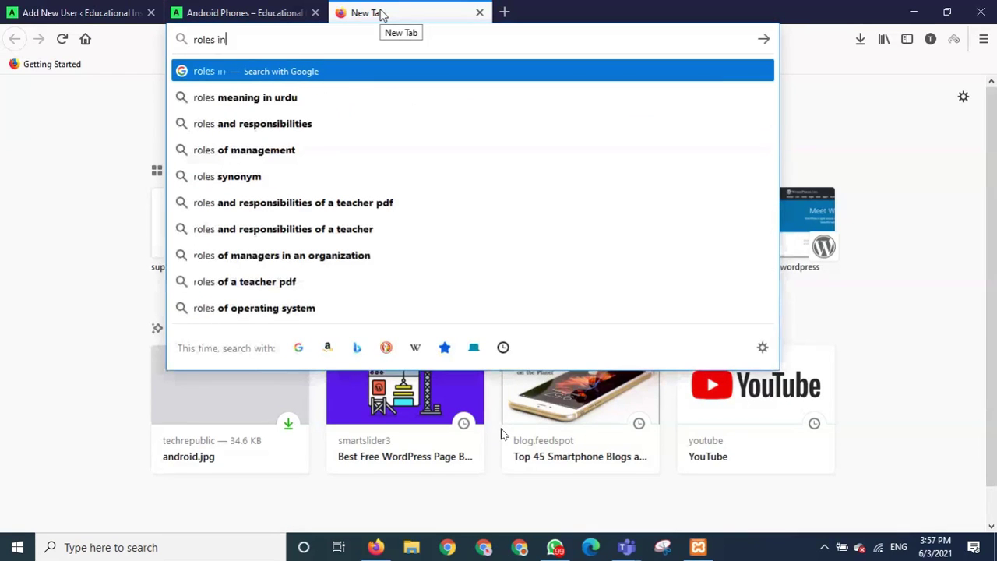
{"action": "type", "text": " wordpress"}
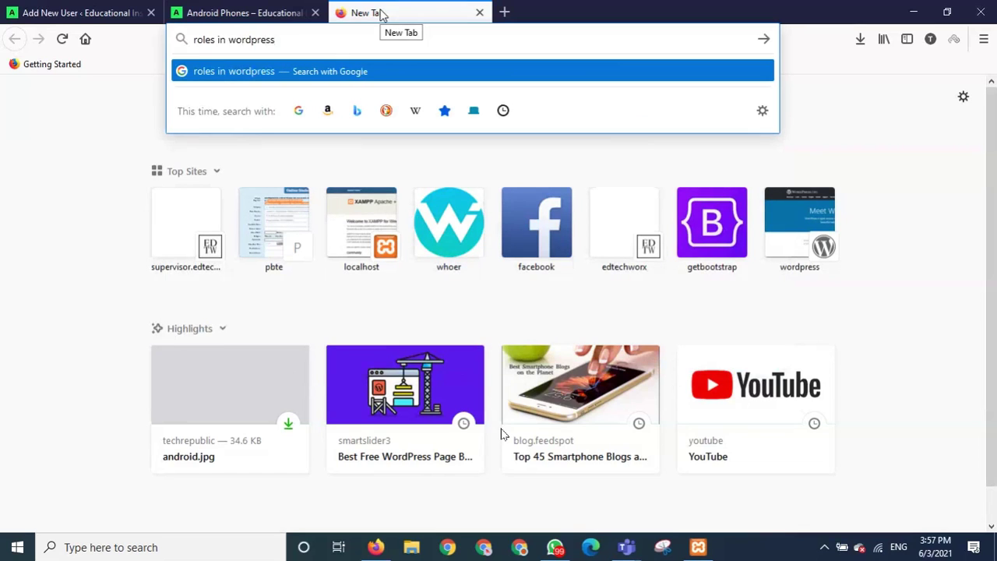
{"action": "key", "text": "Return"}
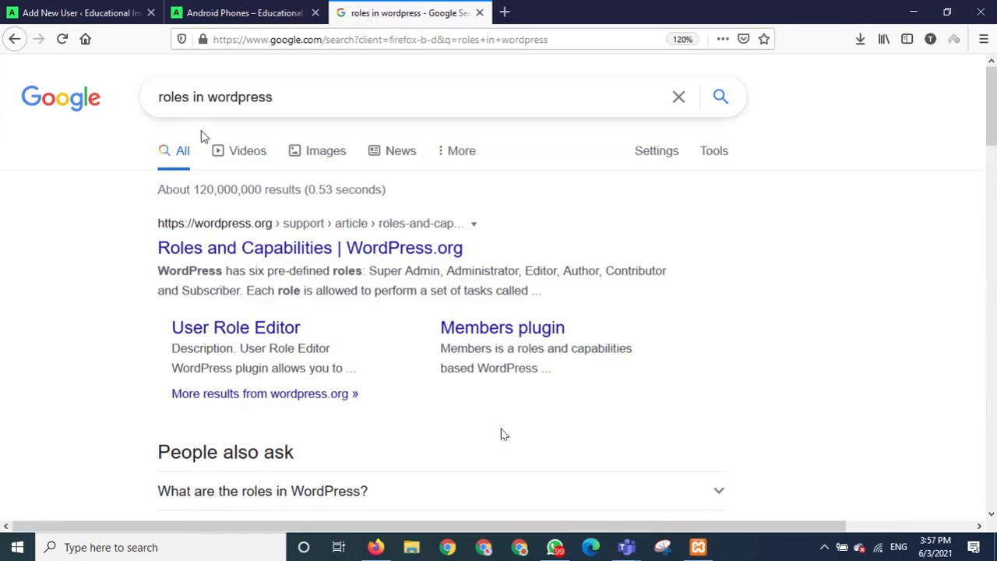
{"action": "left_click", "coordinate": [303, 254]}
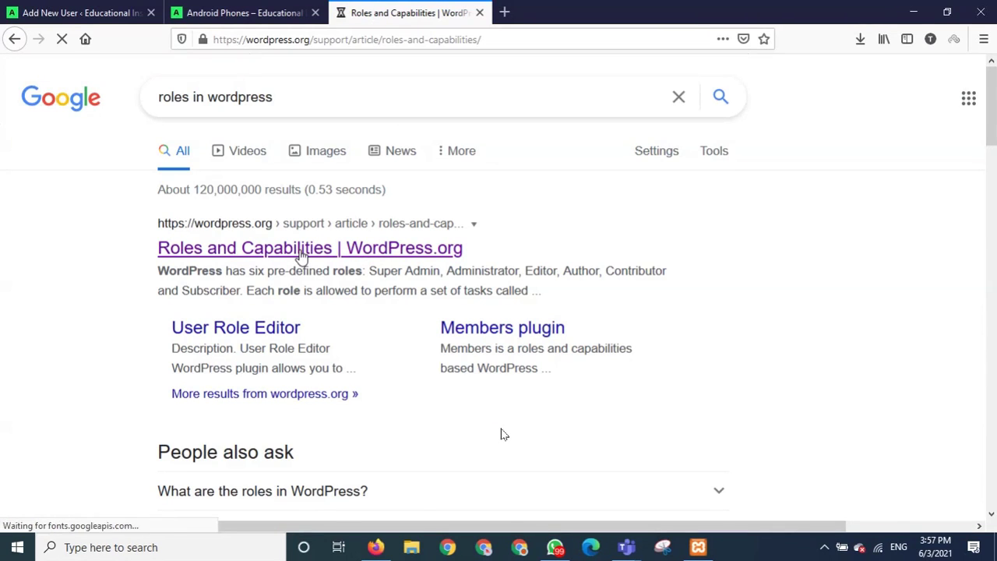
Scroll the Roles and Capabilities article to its Summary of Roles, Super Admin through Subscriber.
{"action": "scroll", "coordinate": [303, 257], "scroll_direction": "down", "scroll_amount": 2}
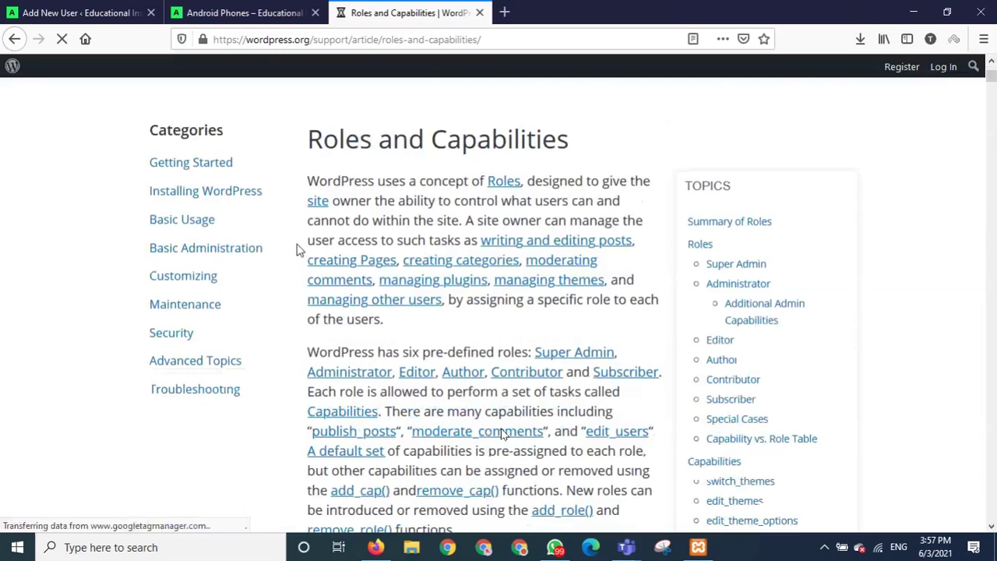
{"action": "scroll", "coordinate": [298, 250], "scroll_direction": "down", "scroll_amount": 6}
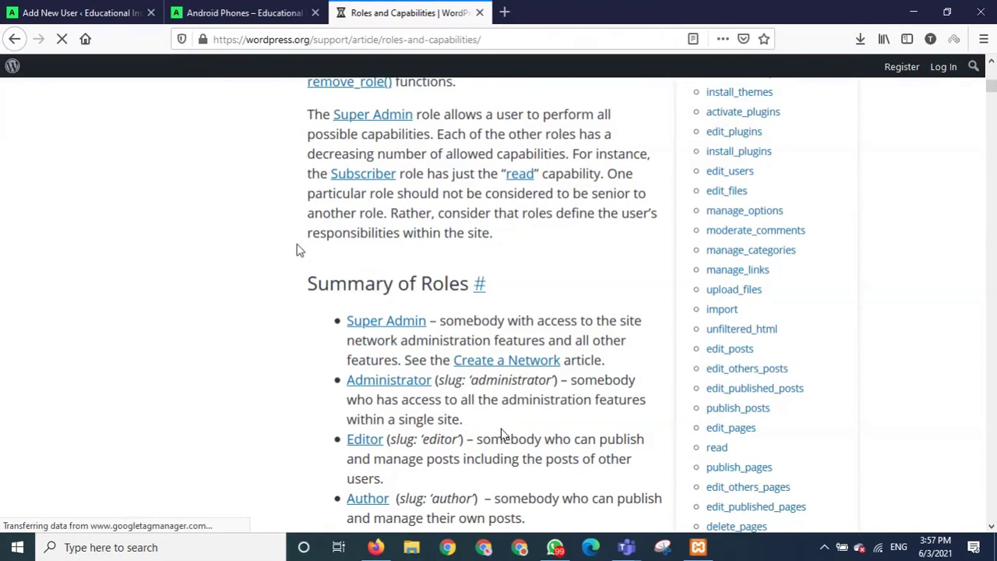
{"action": "scroll", "coordinate": [297, 250], "scroll_direction": "down", "scroll_amount": 2}
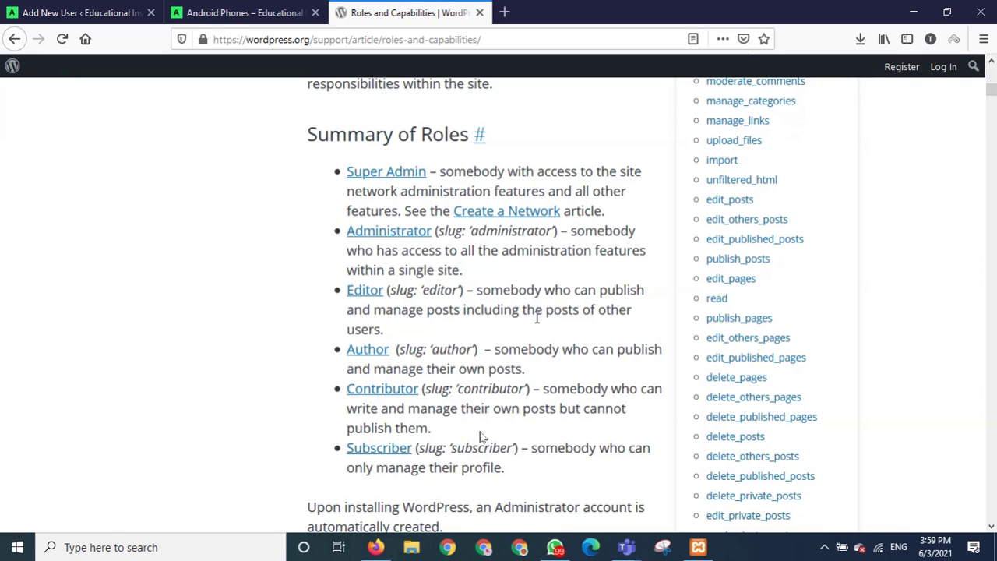
Mute the meeting microphone and go back to the filled-in Add New User tab.
{"action": "left_click", "coordinate": [354, 472]}
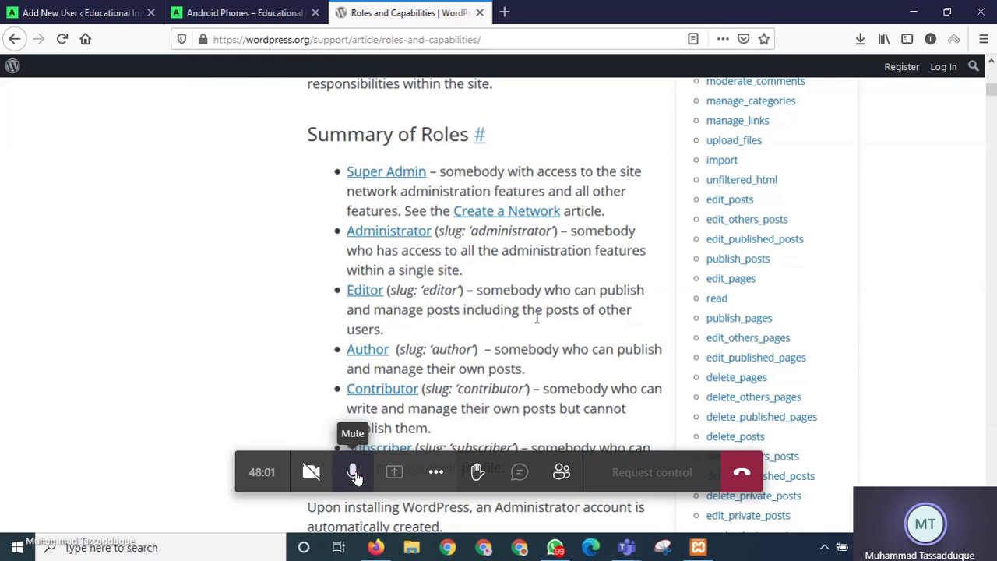
{"action": "left_click", "coordinate": [354, 473]}
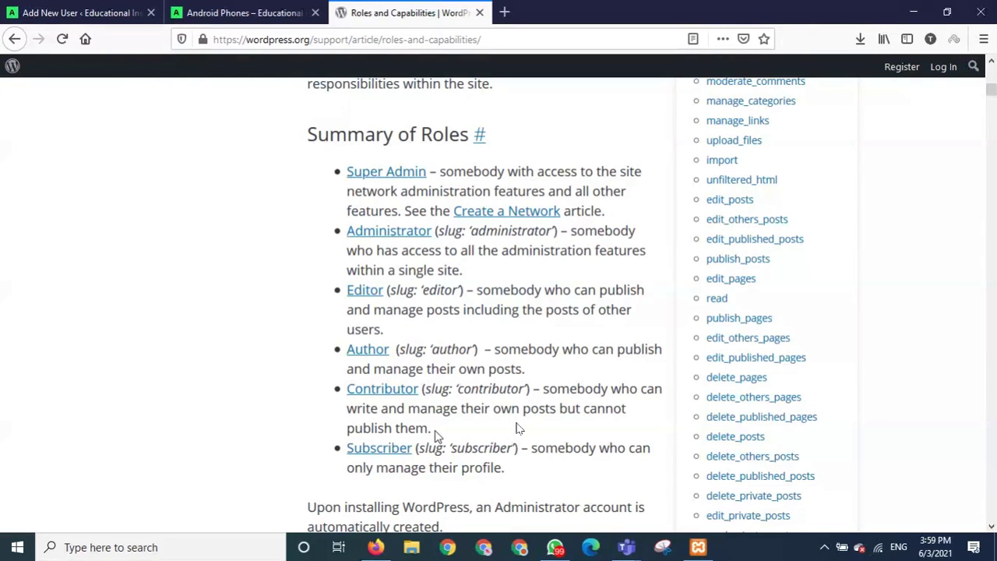
{"action": "left_click", "coordinate": [68, 19]}
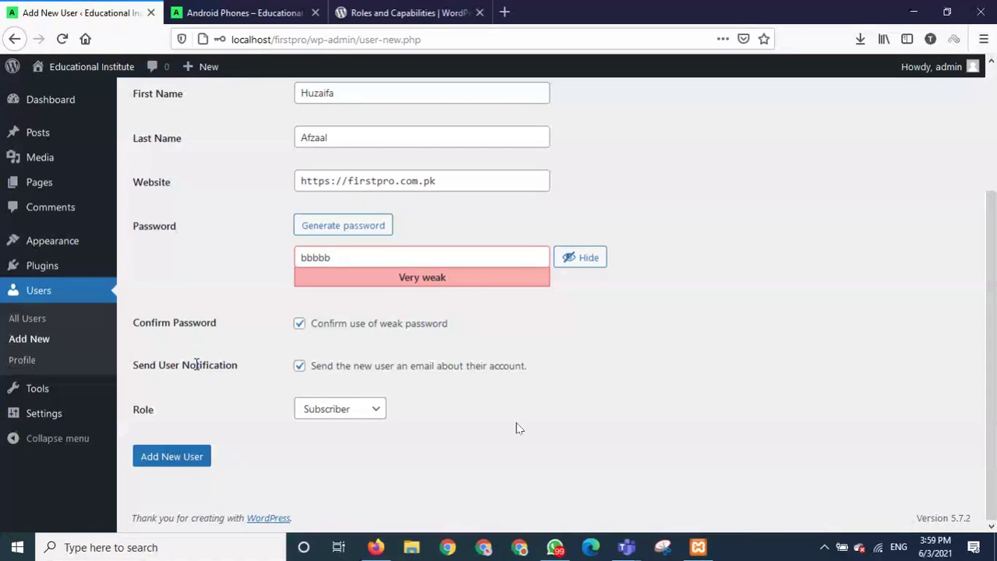
{"action": "left_click", "coordinate": [265, 21]}
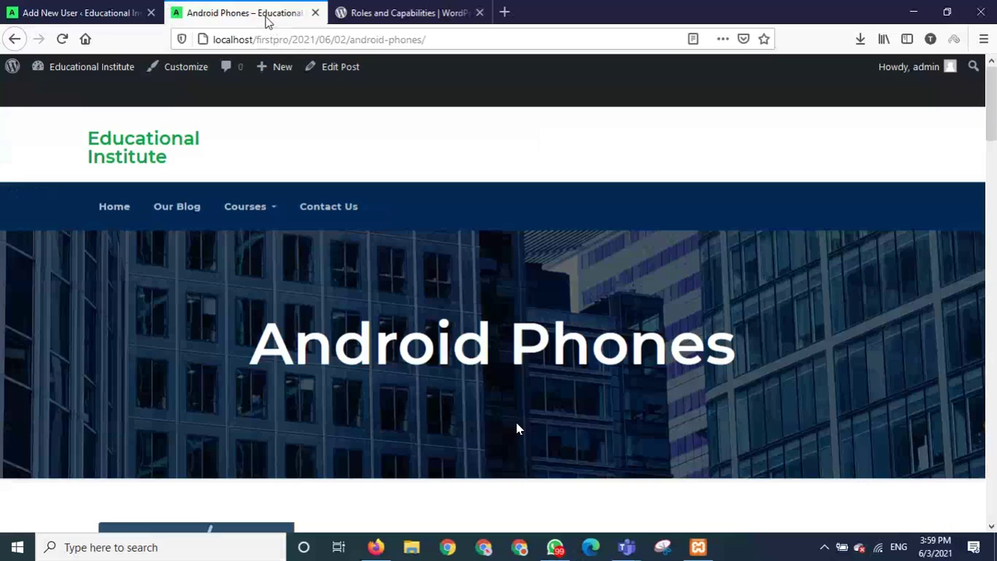
{"action": "left_click", "coordinate": [395, 10]}
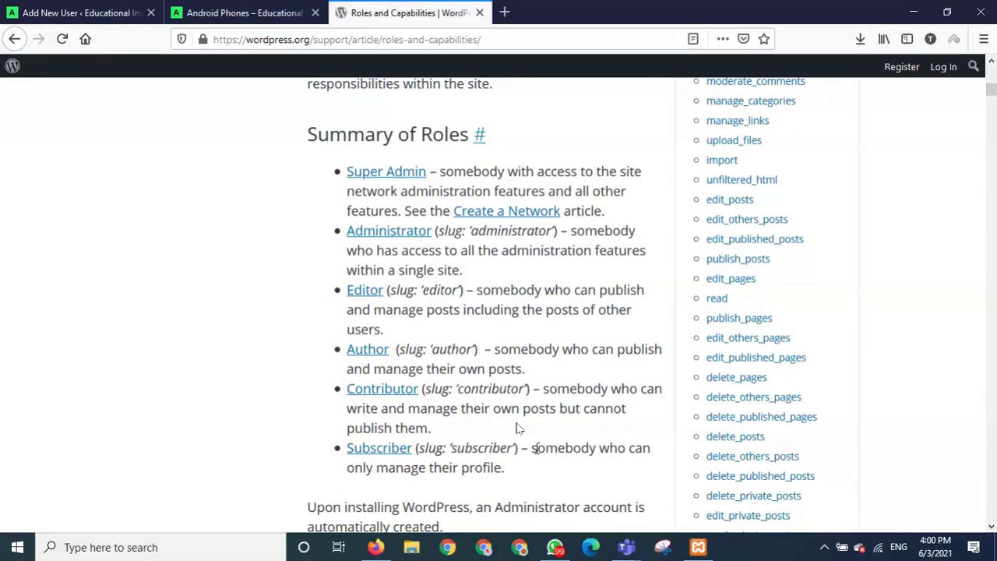
{"action": "left_click_drag", "start_coordinate": [531, 448], "coordinate": [546, 475]}
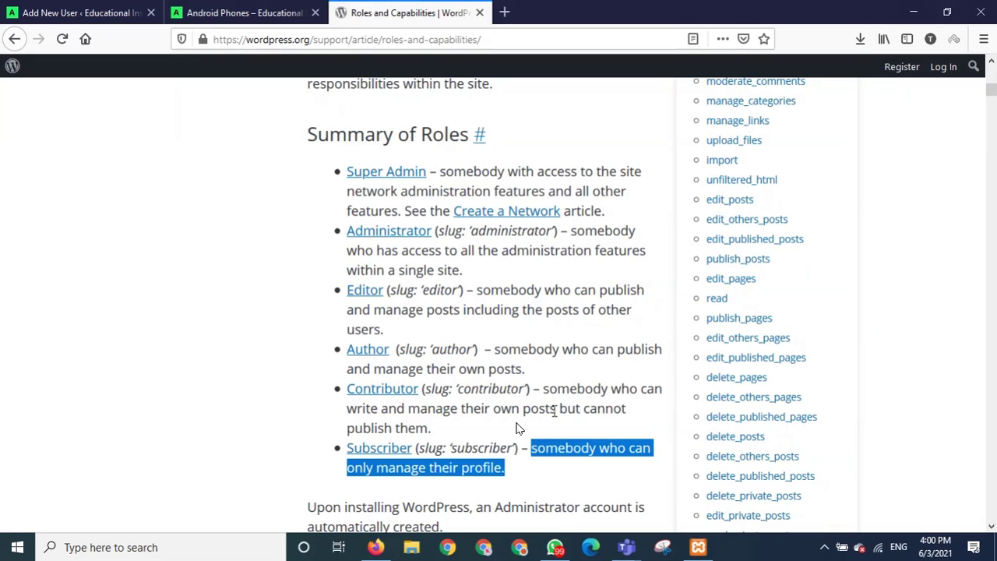
{"action": "left_click", "coordinate": [255, 7]}
{"action": "left_click", "coordinate": [255, 13]}
{"action": "left_click", "coordinate": [77, 12]}
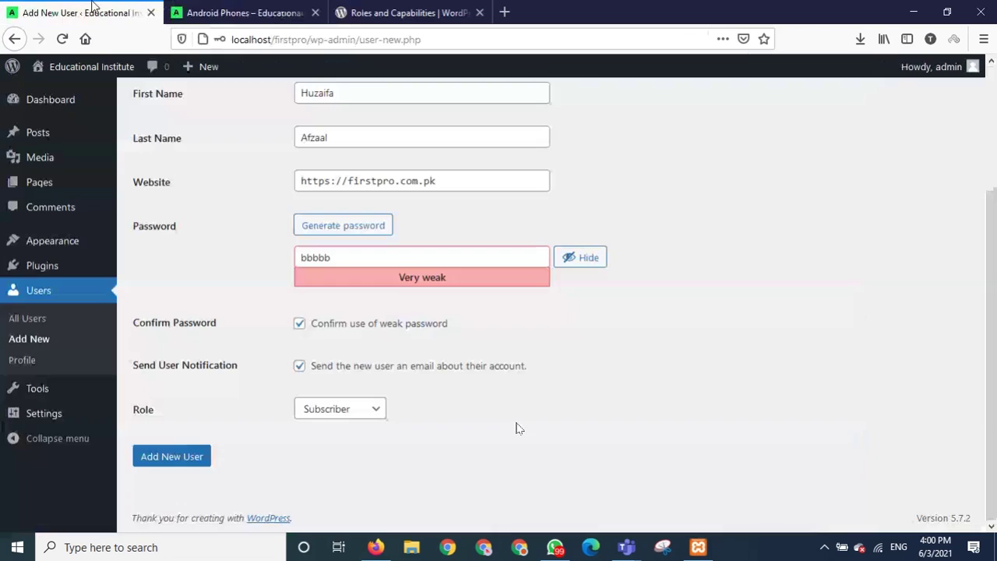
Give the new user the Contributor role, add the account, and decline saving the login.
{"action": "left_click", "coordinate": [350, 411]}
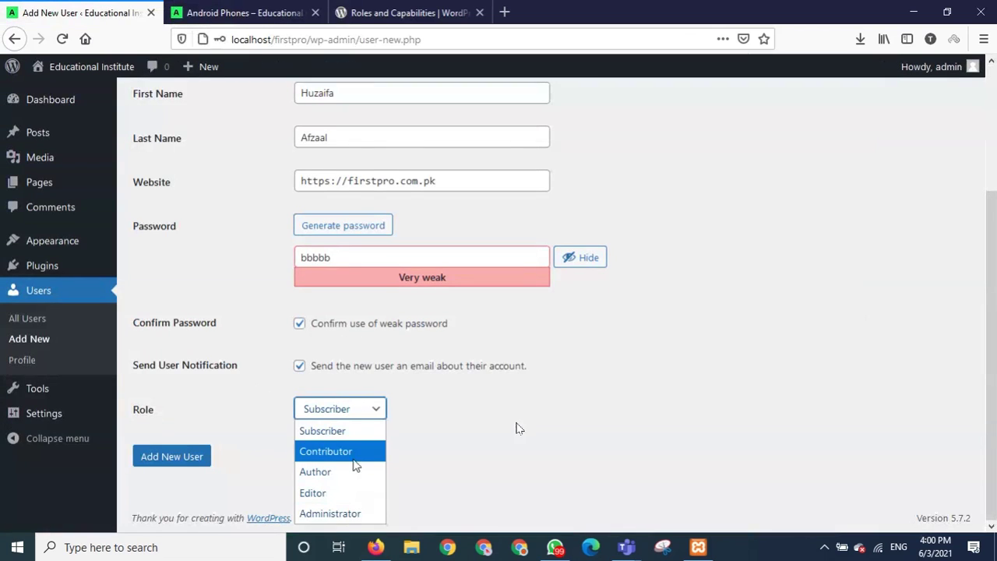
{"action": "left_click", "coordinate": [361, 453]}
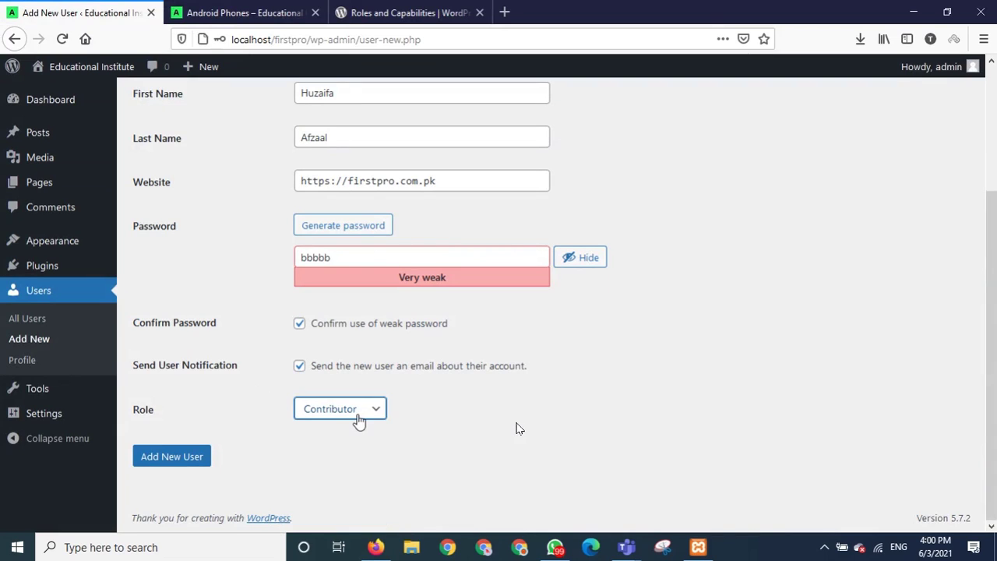
{"action": "left_click", "coordinate": [357, 416]}
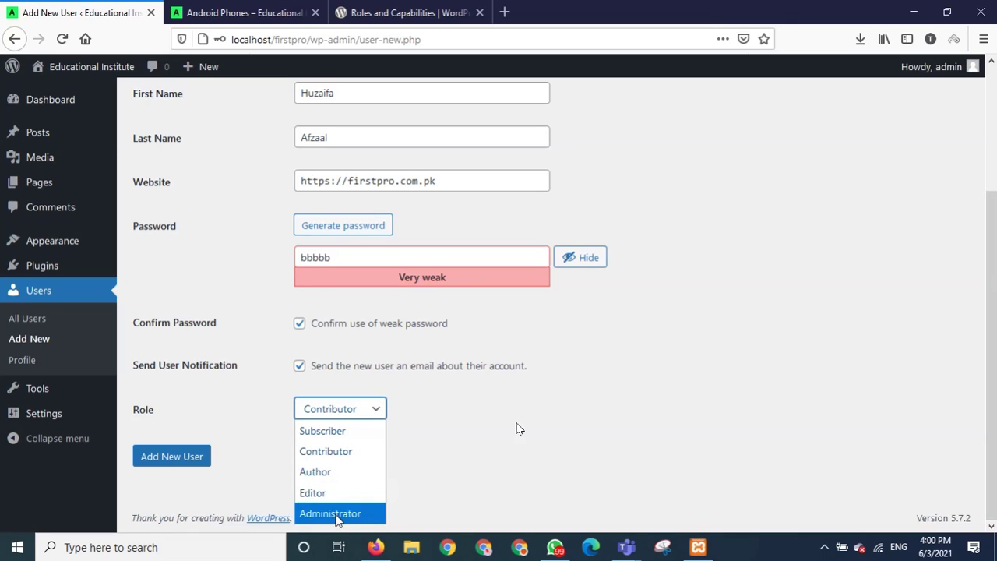
{"action": "left_click", "coordinate": [347, 459]}
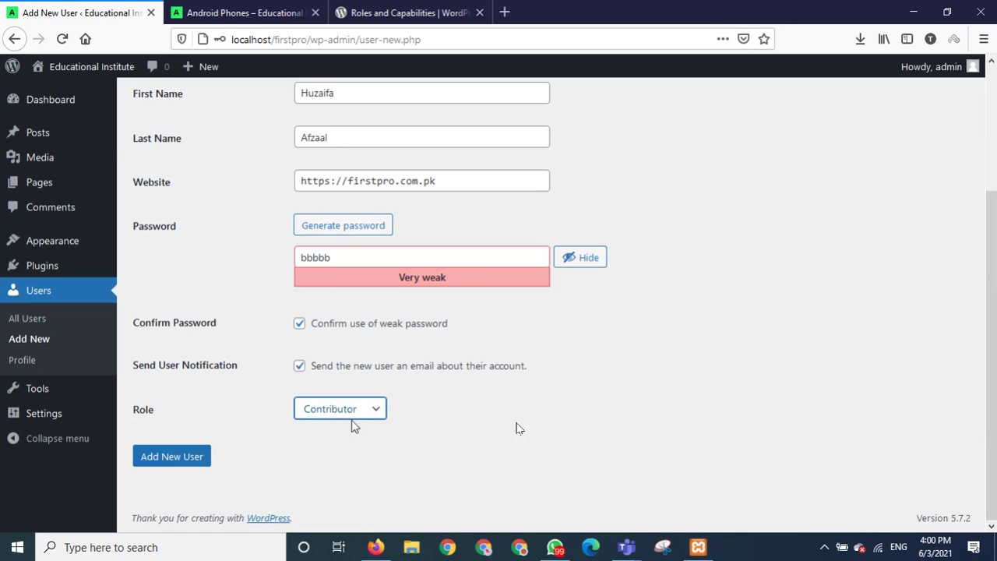
{"action": "left_click", "coordinate": [174, 463]}
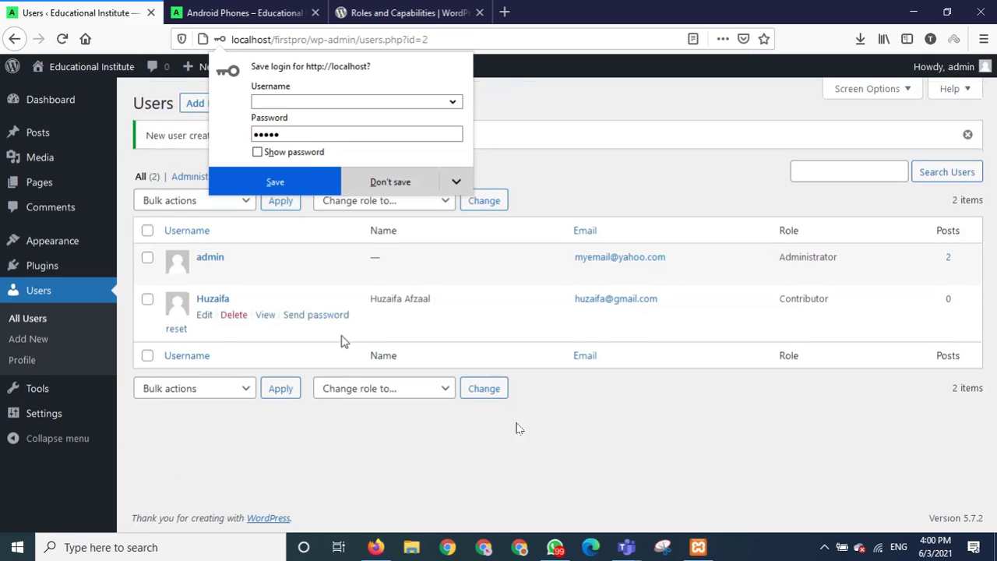
{"action": "left_click", "coordinate": [382, 470]}
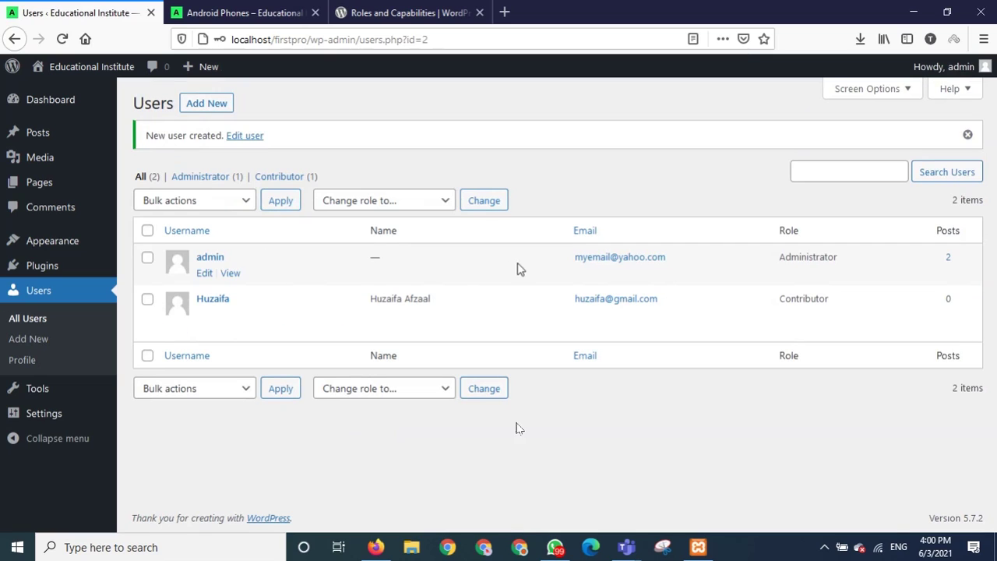
Log out of the admin account from the Howdy menu.
{"action": "mouse_move", "coordinate": [217, 337]}
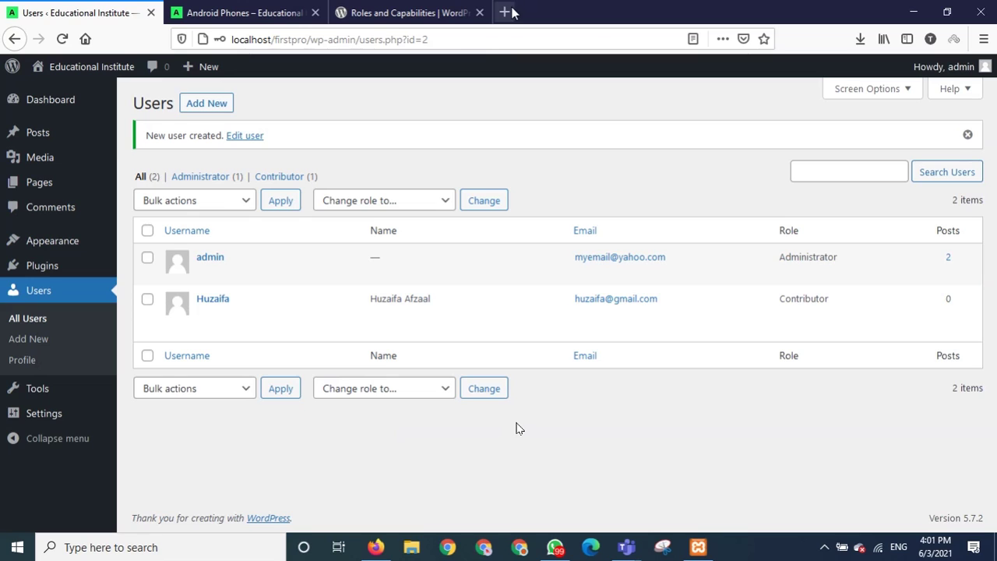
{"action": "mouse_move", "coordinate": [972, 74]}
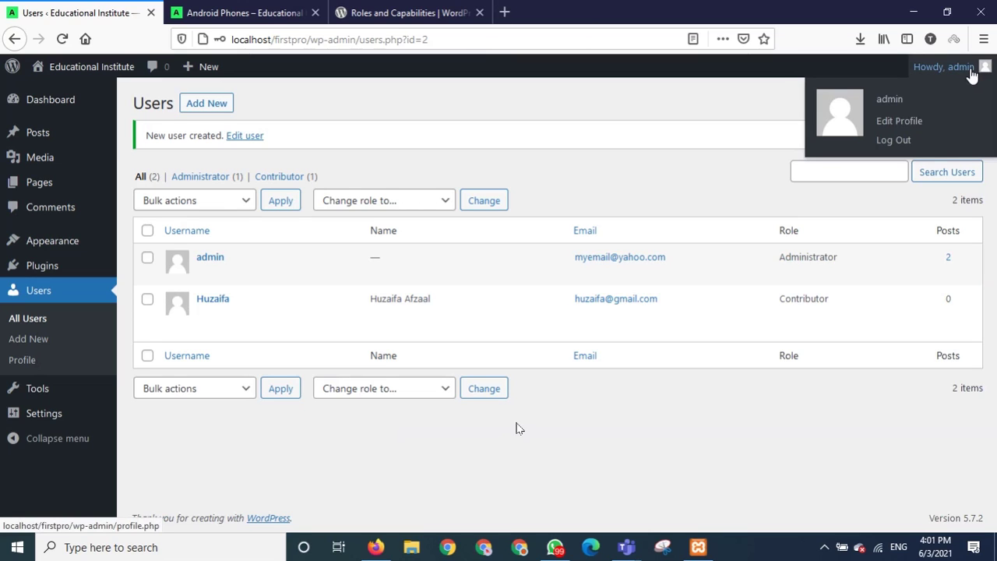
{"action": "left_click", "coordinate": [901, 141]}
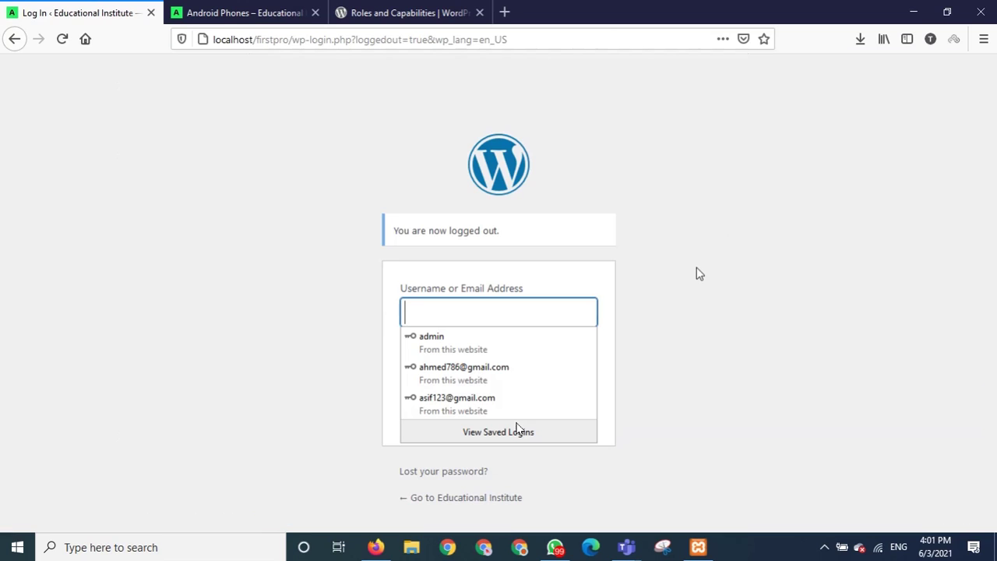
Sign in with the new Contributor's username and password, declining to save the login.
{"action": "type", "text": "huzia"}
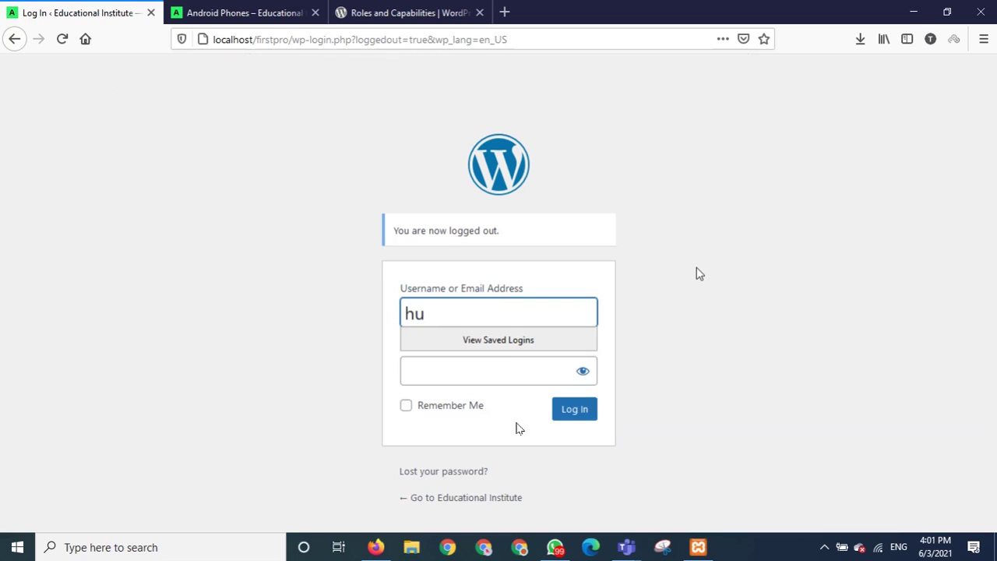
{"action": "key", "text": "BackSpace"}
{"action": "key", "text": "BackSpace"}
{"action": "type", "text": "aifa"}
{"action": "left_click", "coordinate": [483, 375]}
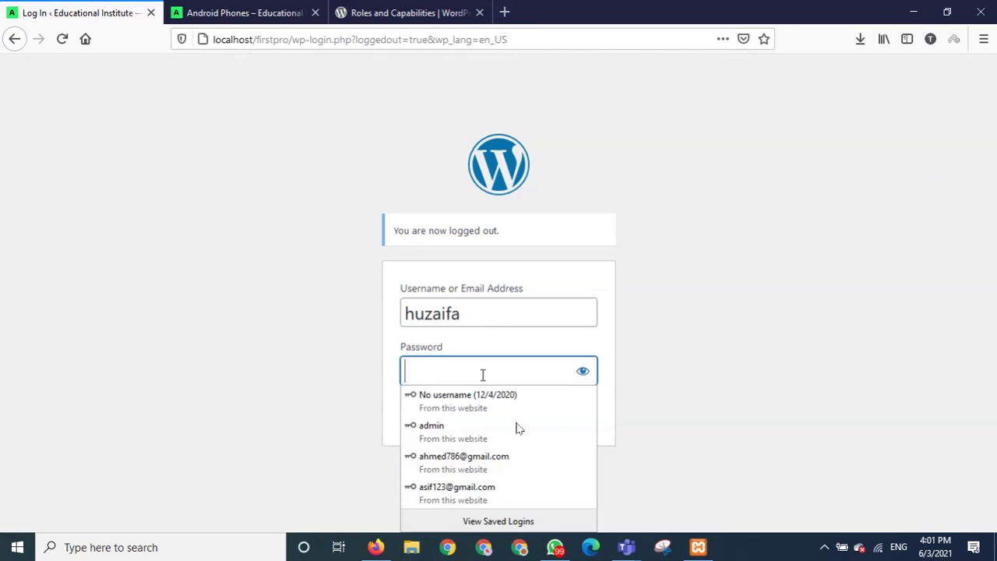
{"action": "type", "text": "*****"}
{"action": "left_click", "coordinate": [583, 410]}
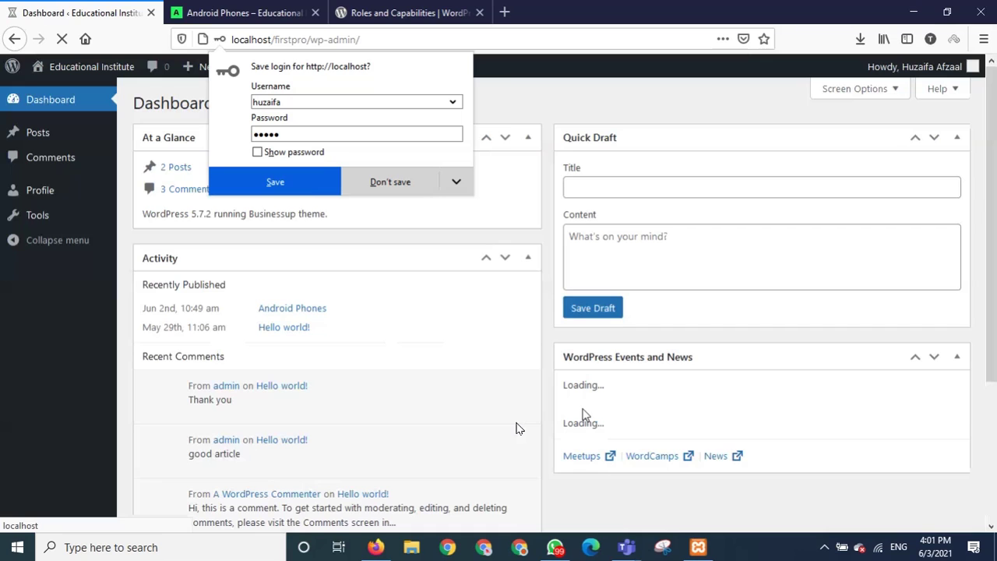
{"action": "left_click", "coordinate": [328, 247]}
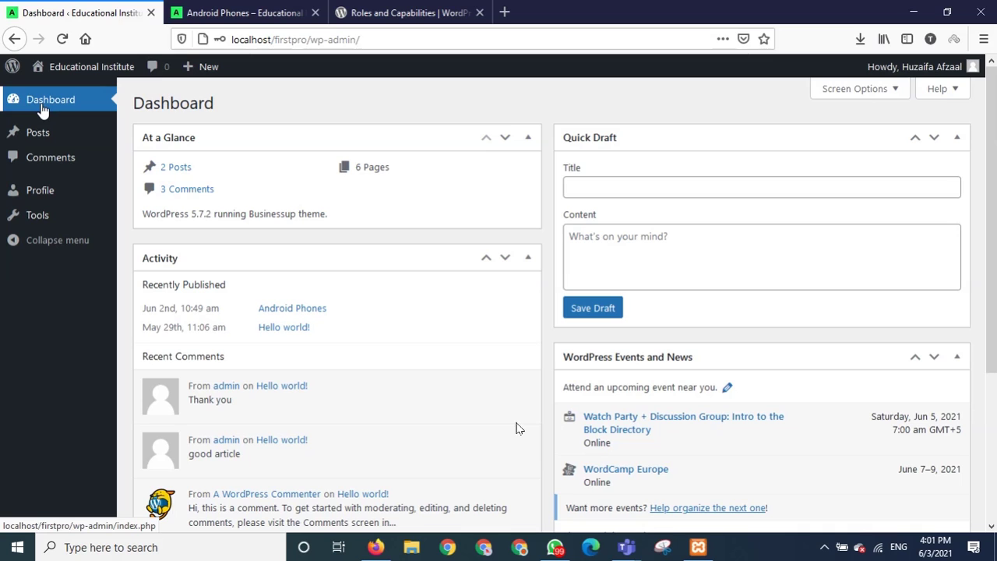
Check the Contributor's Comments screen and Posts list, then start a new post.
{"action": "mouse_move", "coordinate": [39, 138]}
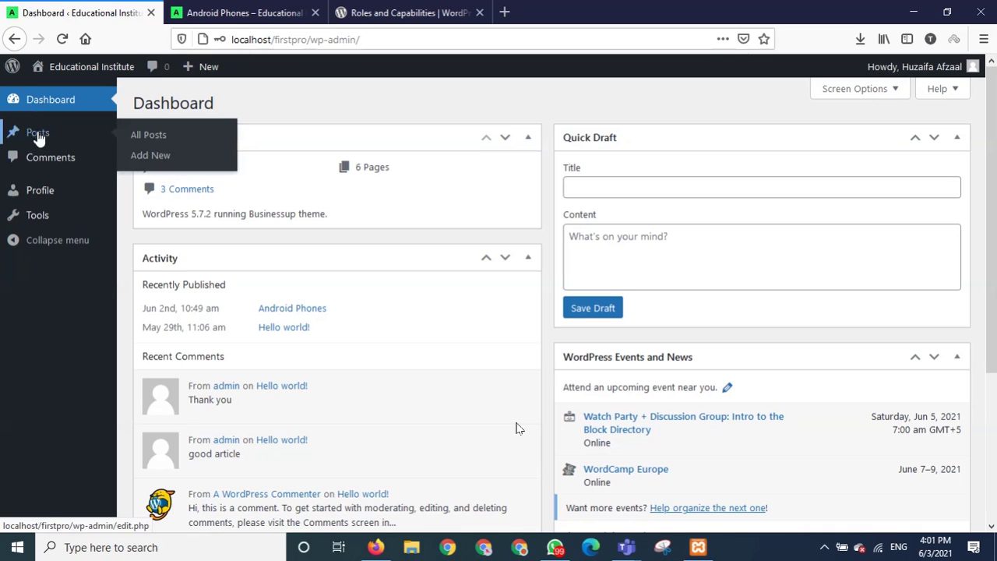
{"action": "left_click", "coordinate": [52, 163]}
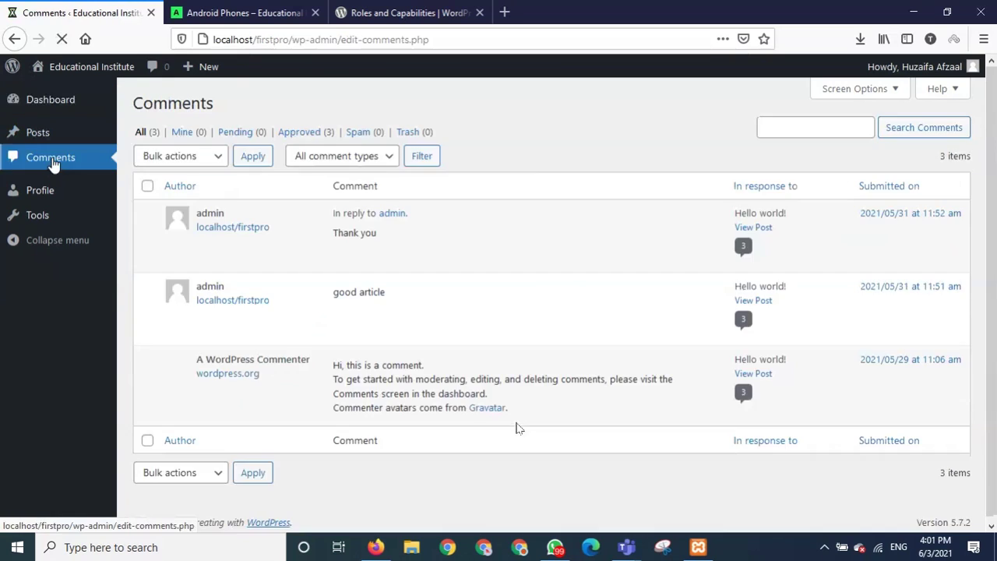
{"action": "left_click", "coordinate": [49, 134]}
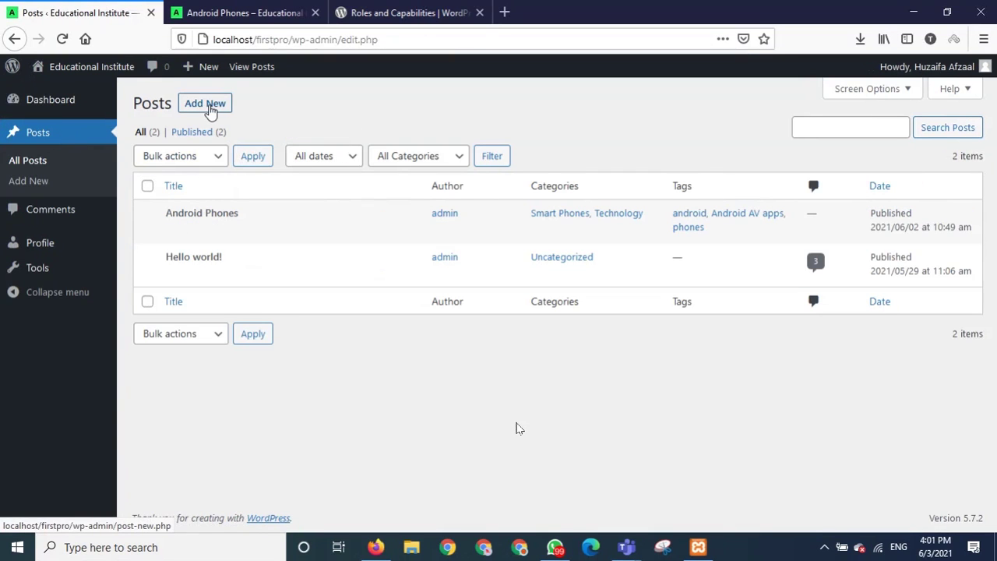
{"action": "left_click", "coordinate": [209, 107]}
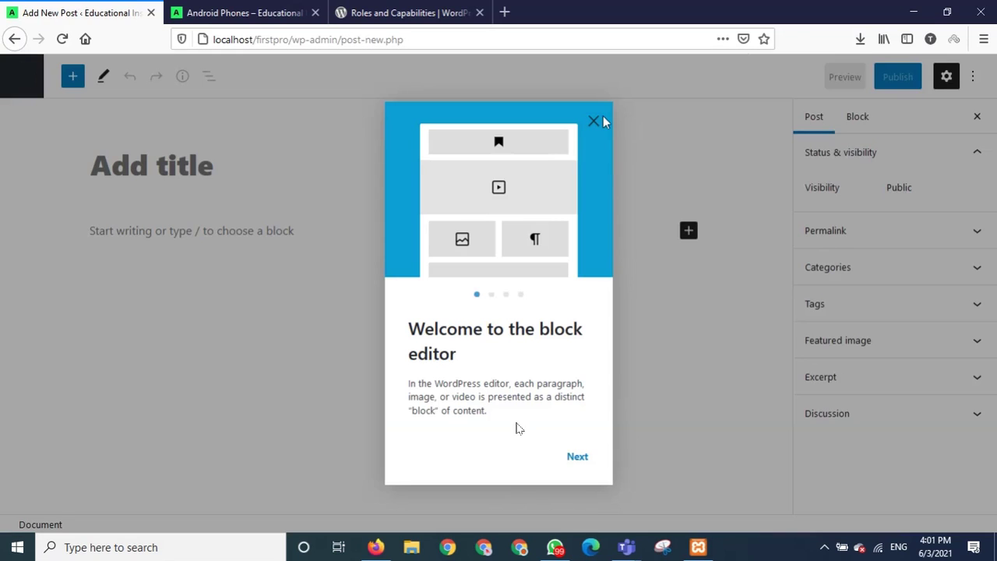
Close the welcome guide, title the post 'New Post', and try to publish it.
{"action": "left_click", "coordinate": [595, 125]}
{"action": "left_click", "coordinate": [298, 164]}
{"action": "type", "text": "New "}
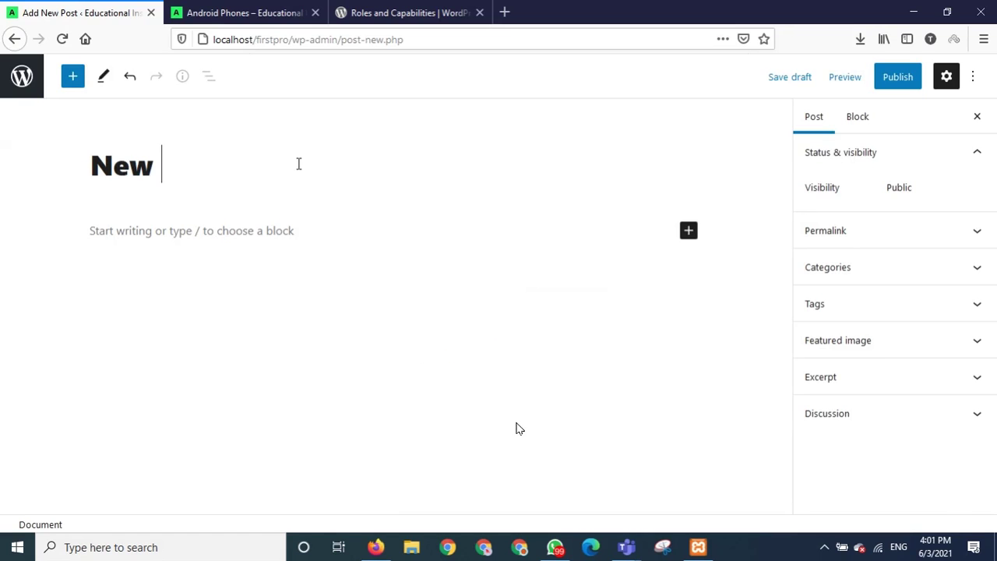
{"action": "type", "text": "Post"}
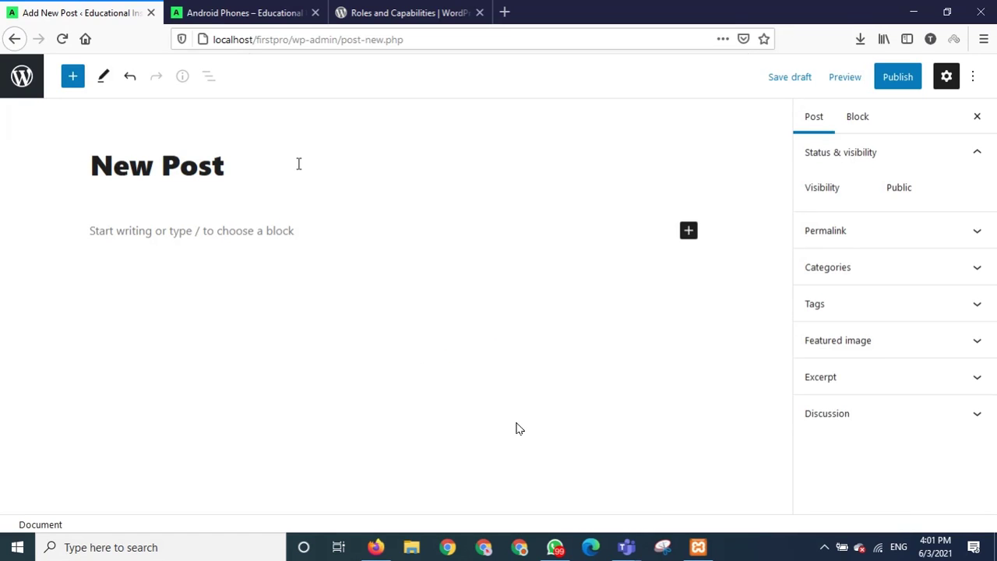
{"action": "left_click", "coordinate": [895, 78]}
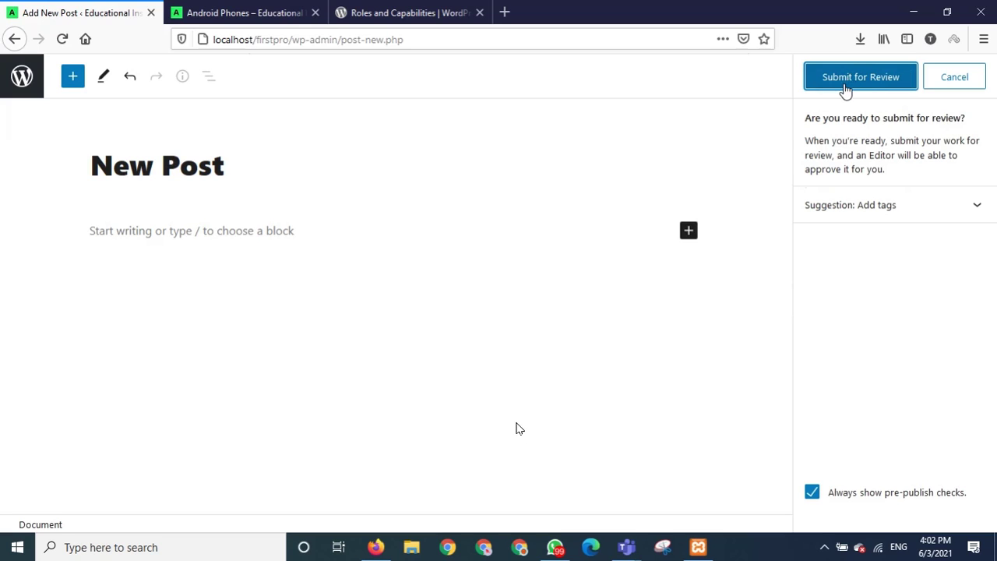
Mute the meeting microphone, then choose Submit for Review on New Post.
{"action": "mouse_move", "coordinate": [354, 470]}
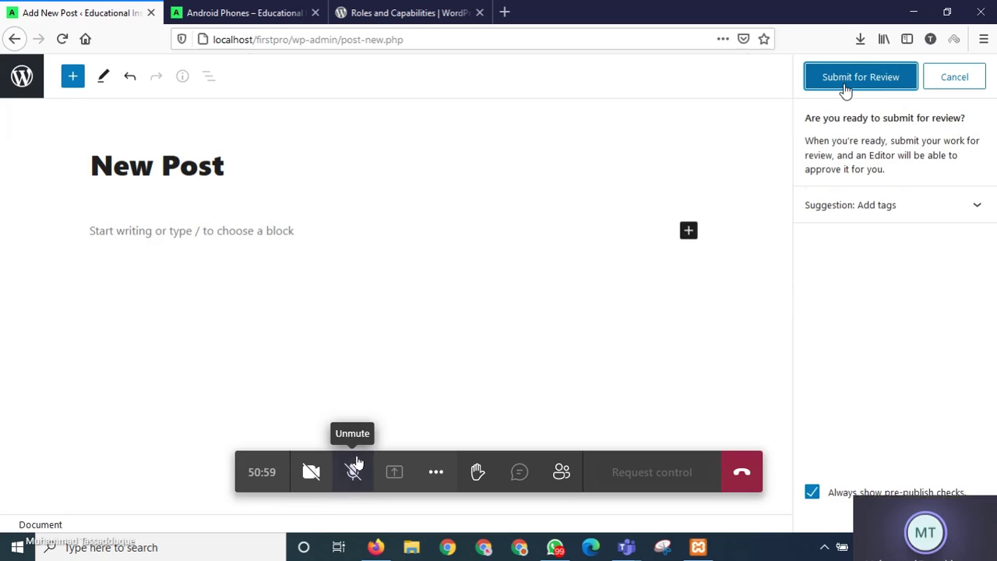
{"action": "left_click", "coordinate": [353, 472]}
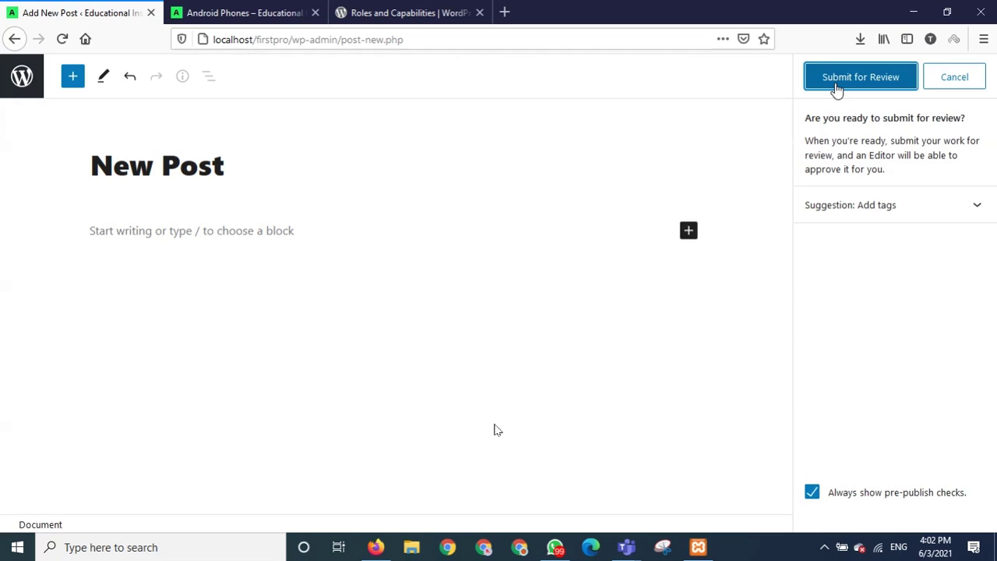
{"action": "left_click", "coordinate": [836, 87]}
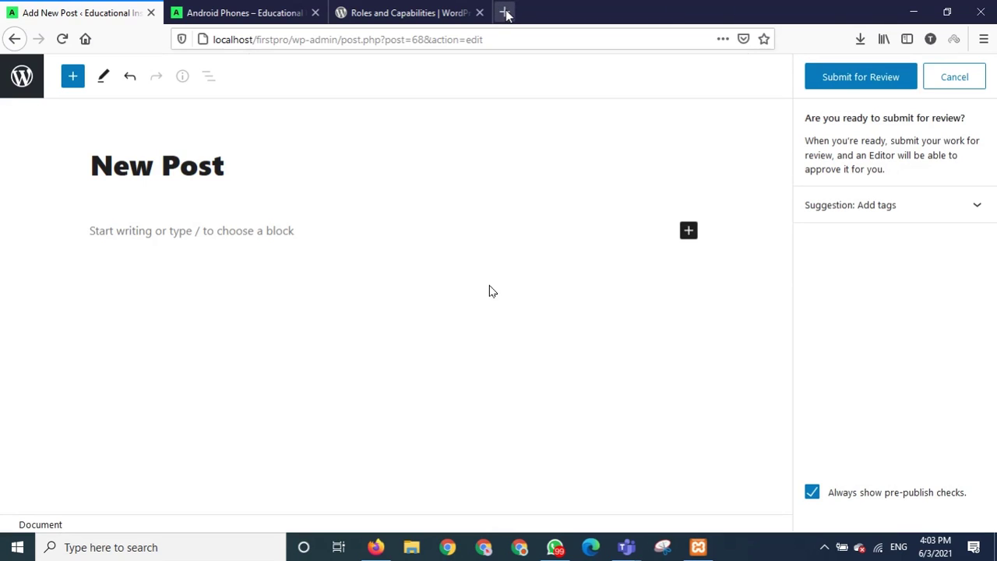
Open a new browser tab and go to gcu.edu.pk.
{"action": "left_click", "coordinate": [505, 12]}
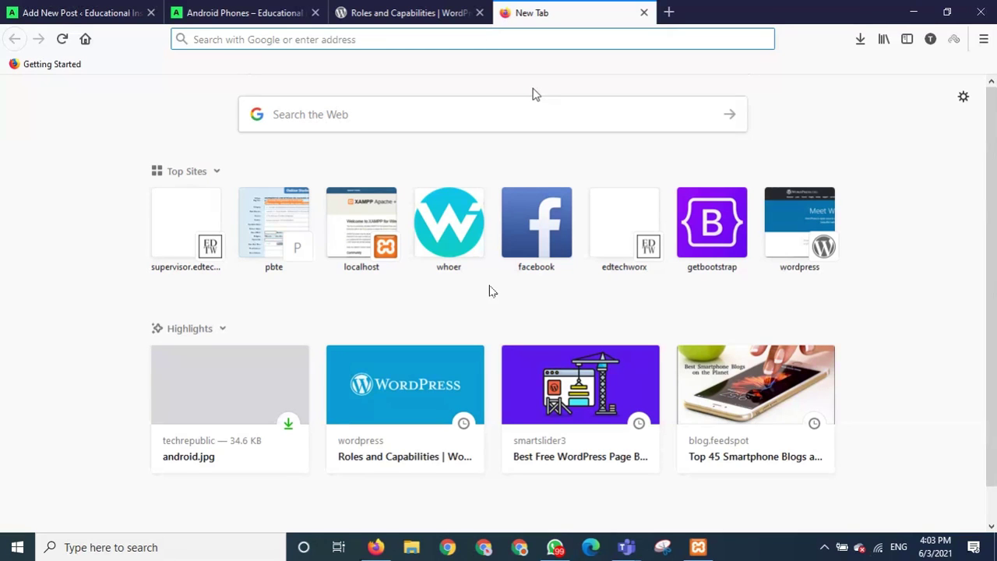
{"action": "type", "text": "gcu.e"}
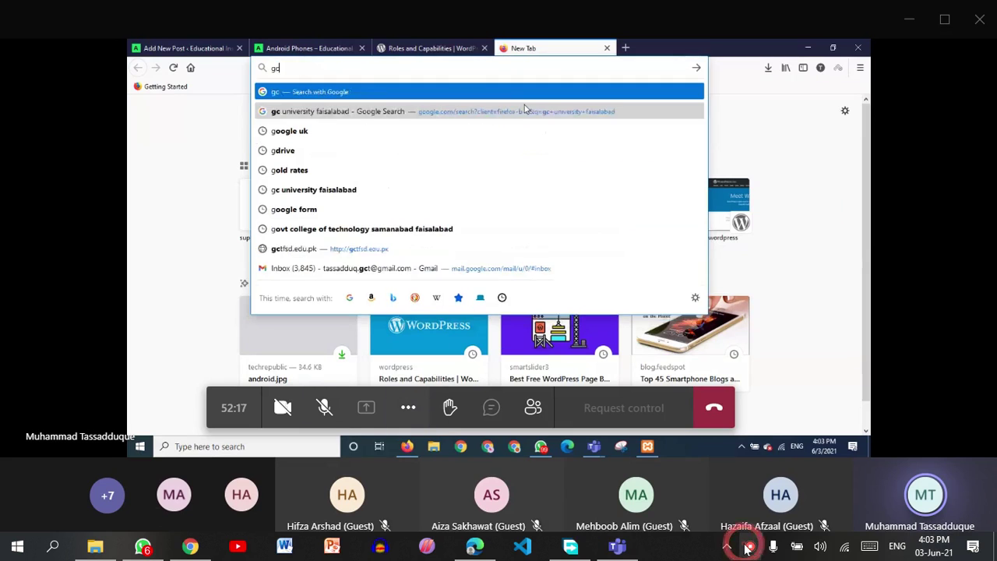
{"action": "right_click", "coordinate": [748, 550]}
{"action": "left_click", "coordinate": [779, 511]}
{"action": "type", "text": "du.pk"}
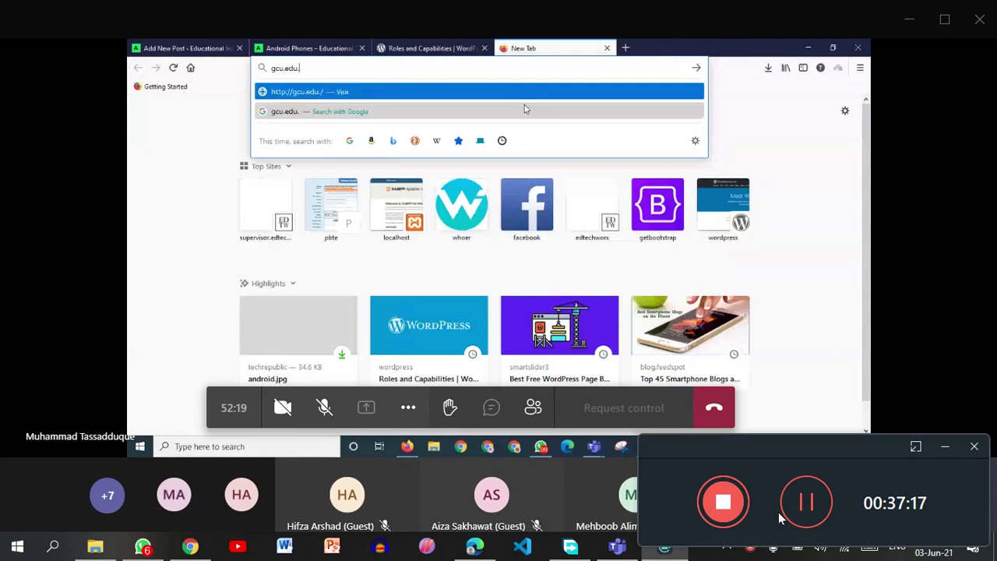
{"action": "key", "text": "Return"}
{"action": "left_click", "coordinate": [943, 448]}
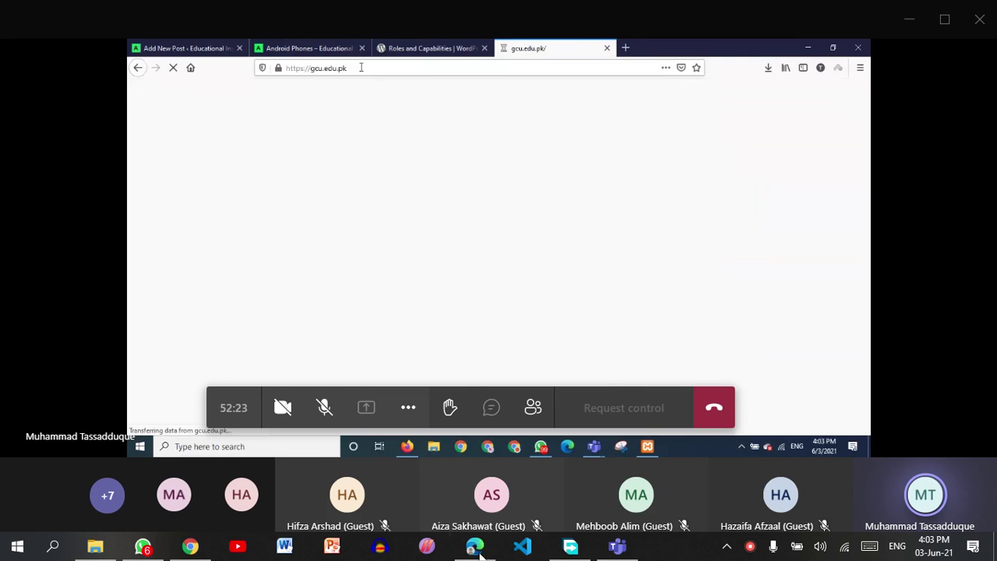
Correct the address to gcuf.edu.pk and load the university homepage.
{"action": "mouse_move", "coordinate": [138, 554]}
{"action": "left_click", "coordinate": [322, 68]}
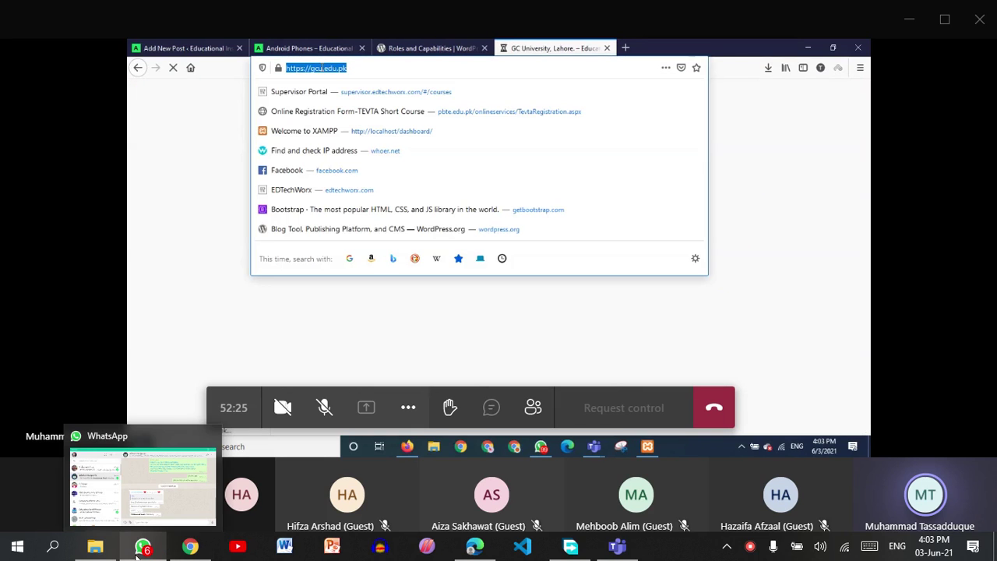
{"action": "left_click", "coordinate": [322, 68]}
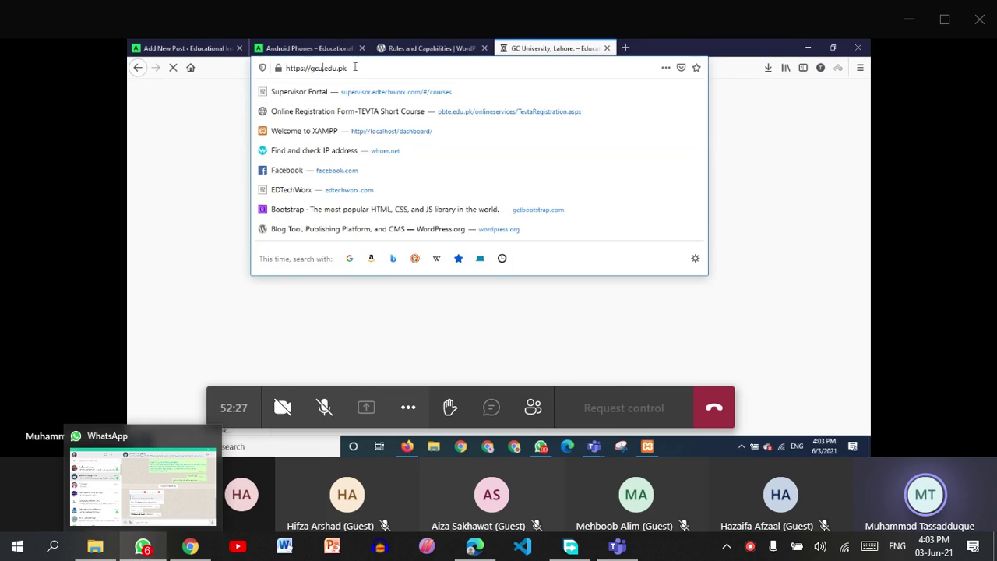
{"action": "type", "text": "f"}
{"action": "key", "text": "Escape"}
{"action": "key", "text": "Return"}
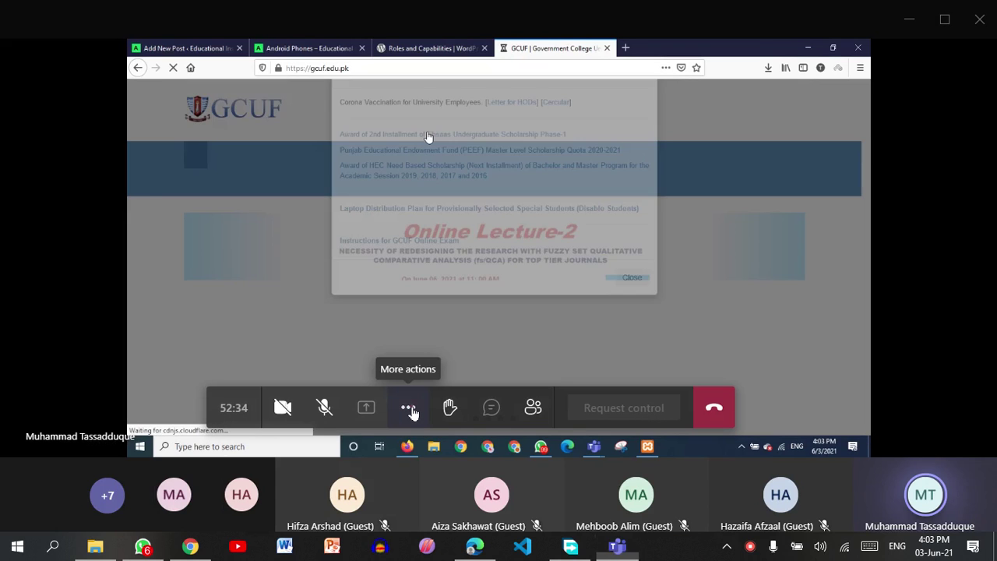
{"action": "left_click", "coordinate": [411, 410]}
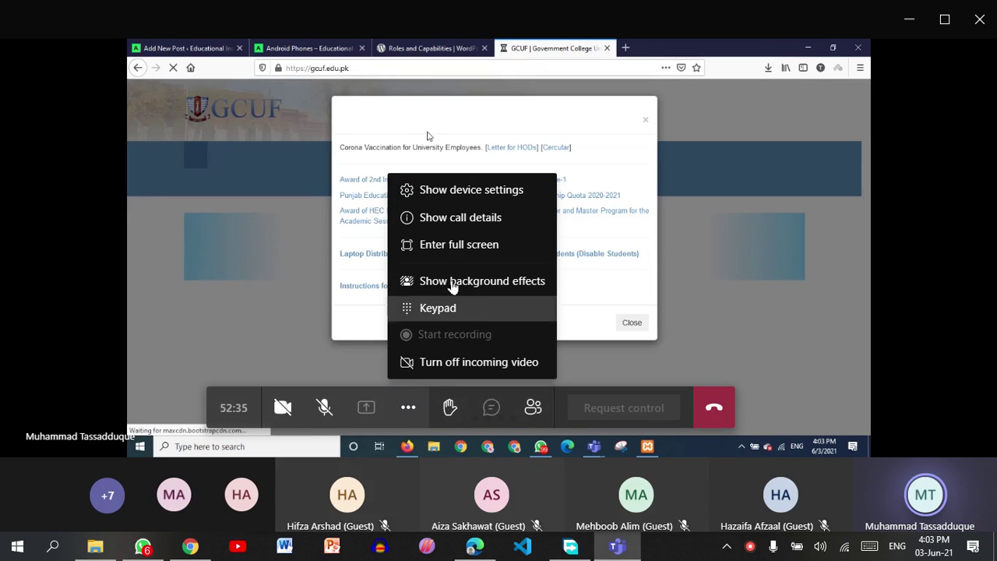
{"action": "left_click", "coordinate": [453, 245]}
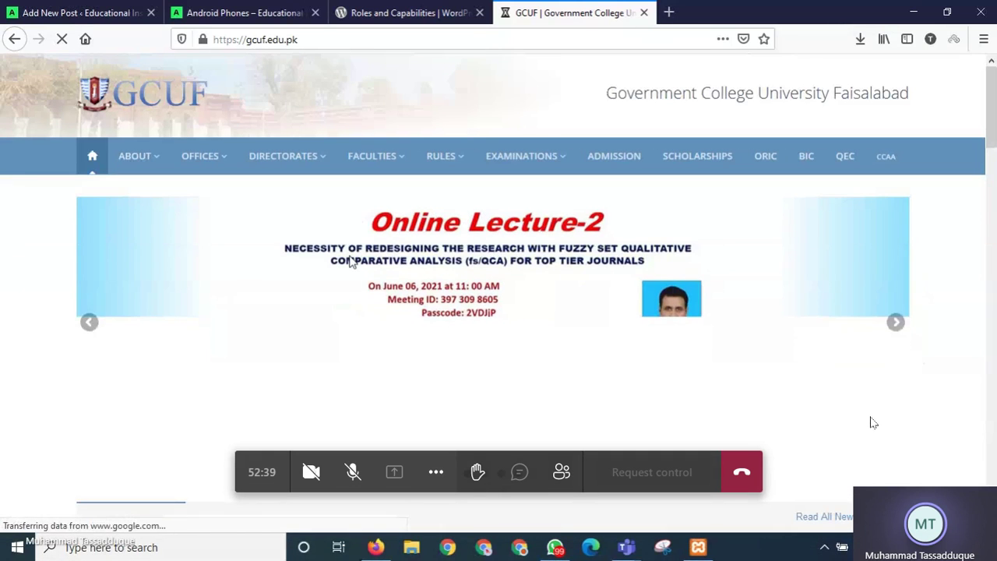
Try gcuf.edu.pk/login, which returns 404, and go back to the homepage.
{"action": "left_click", "coordinate": [317, 39]}
{"action": "left_click", "coordinate": [316, 39]}
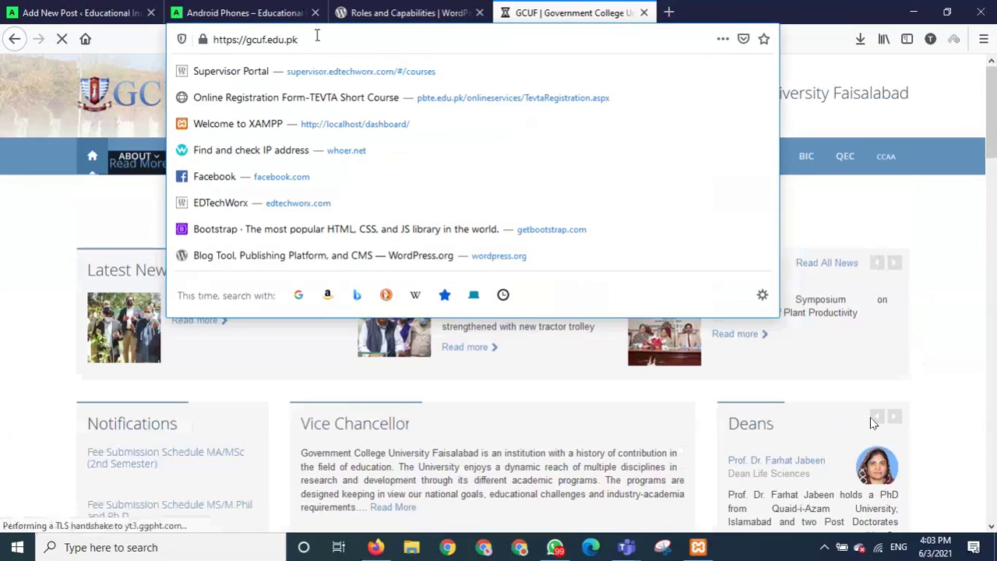
{"action": "type", "text": "/"}
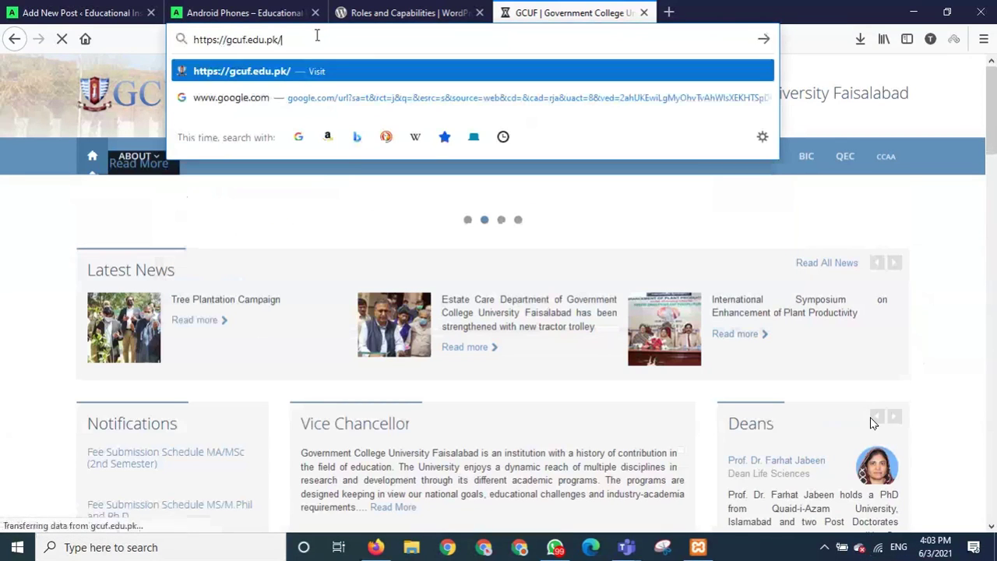
{"action": "type", "text": "login"}
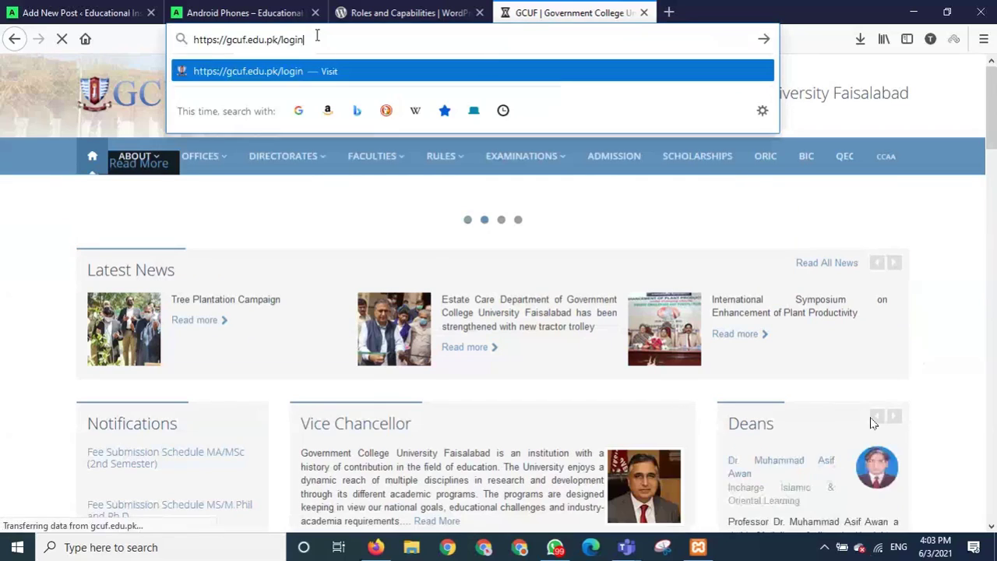
{"action": "key", "text": "Return"}
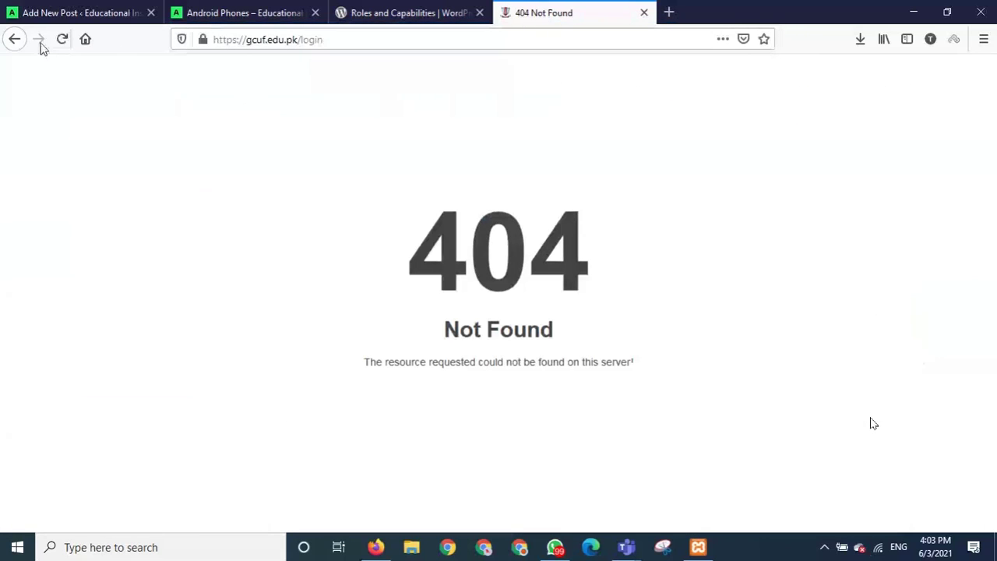
{"action": "left_click", "coordinate": [15, 41]}
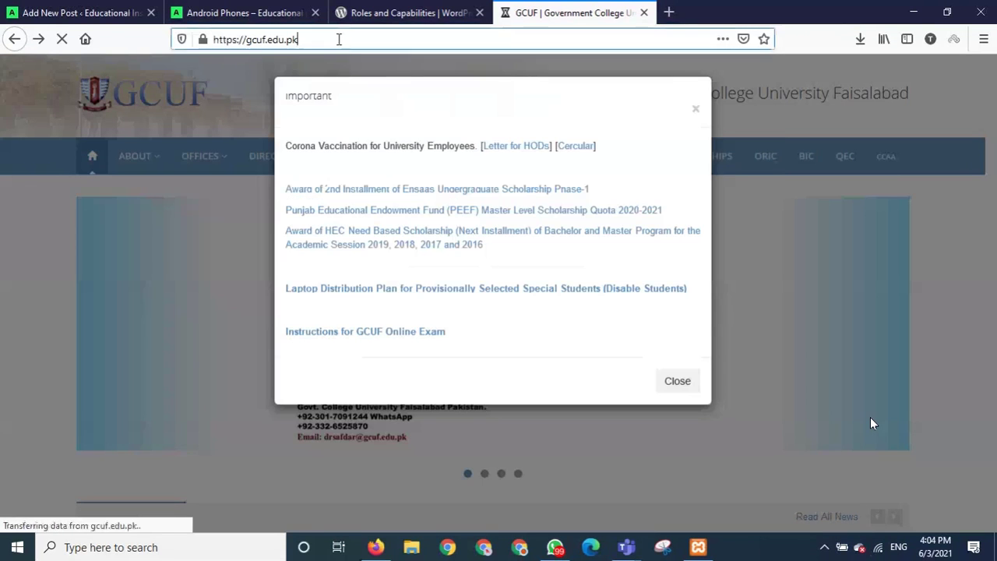
Try gcuf.edu.pk/wp-login, also a 404, and return to the homepage.
{"action": "left_click", "coordinate": [339, 39]}
{"action": "left_click", "coordinate": [339, 39]}
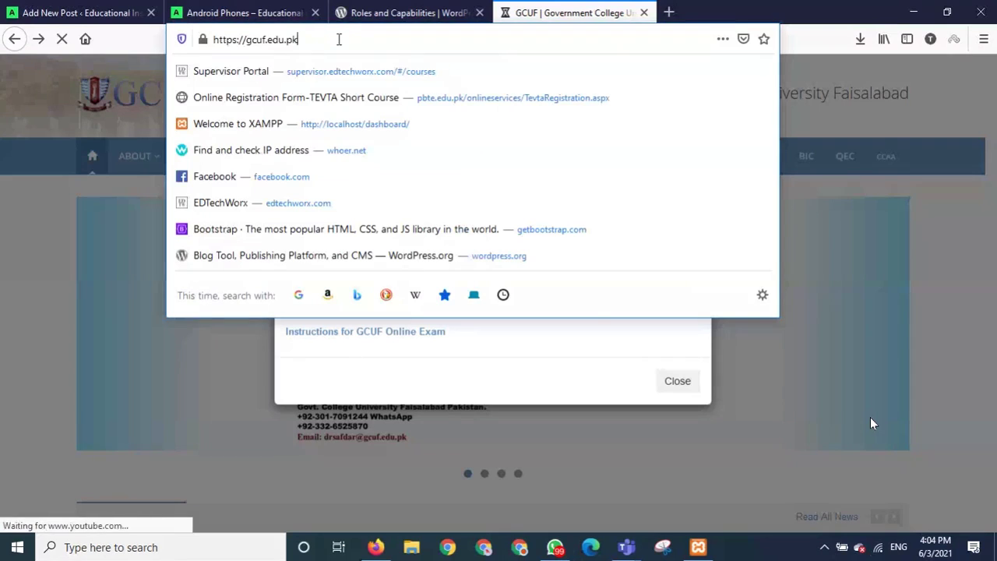
{"action": "type", "text": "/wp-lo"}
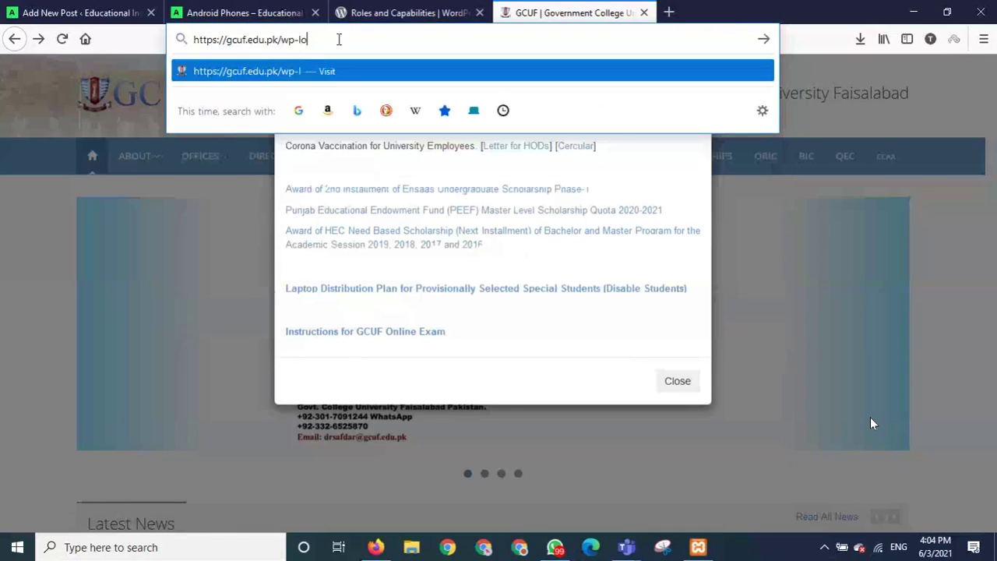
{"action": "type", "text": "gin"}
{"action": "key", "text": "Return"}
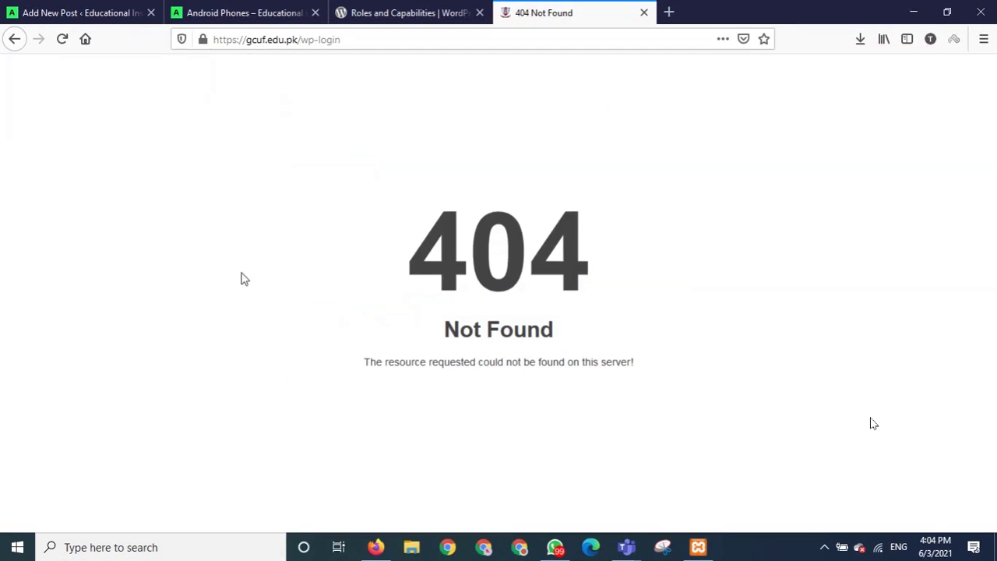
{"action": "left_click", "coordinate": [18, 41]}
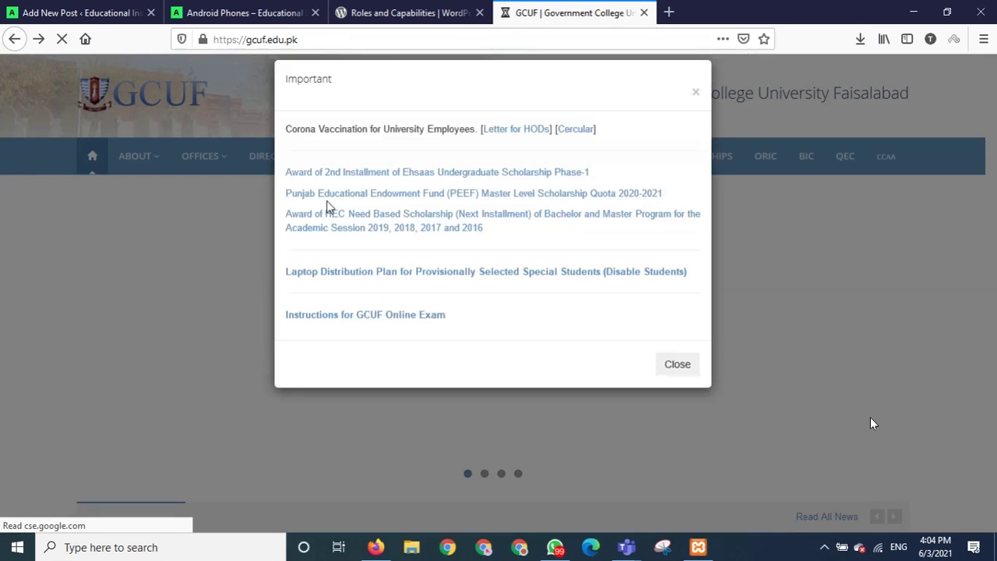
Close the Important notice, jump to the footer, and scroll back up to the OFFICES menu.
{"action": "left_click", "coordinate": [877, 196]}
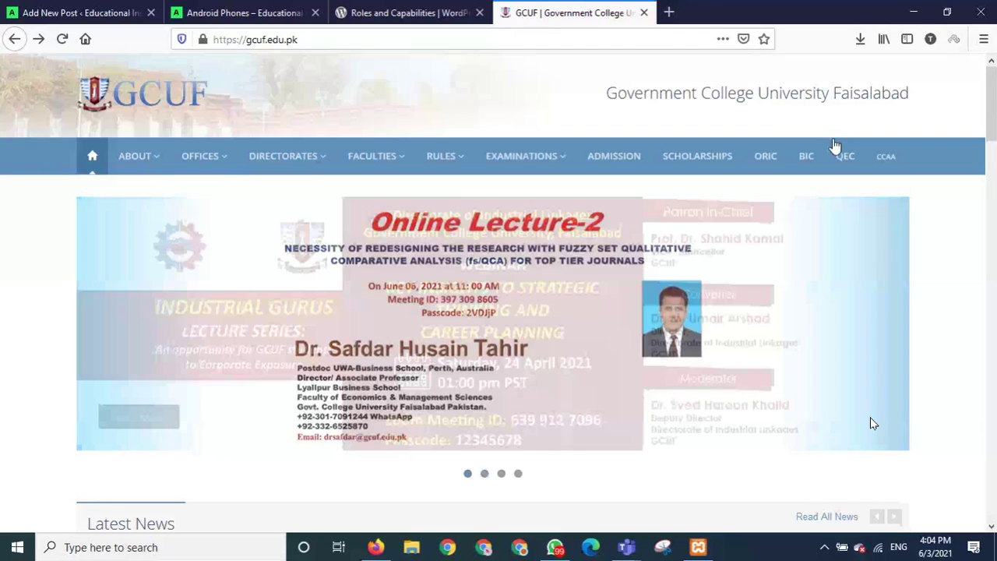
{"action": "key", "text": "End"}
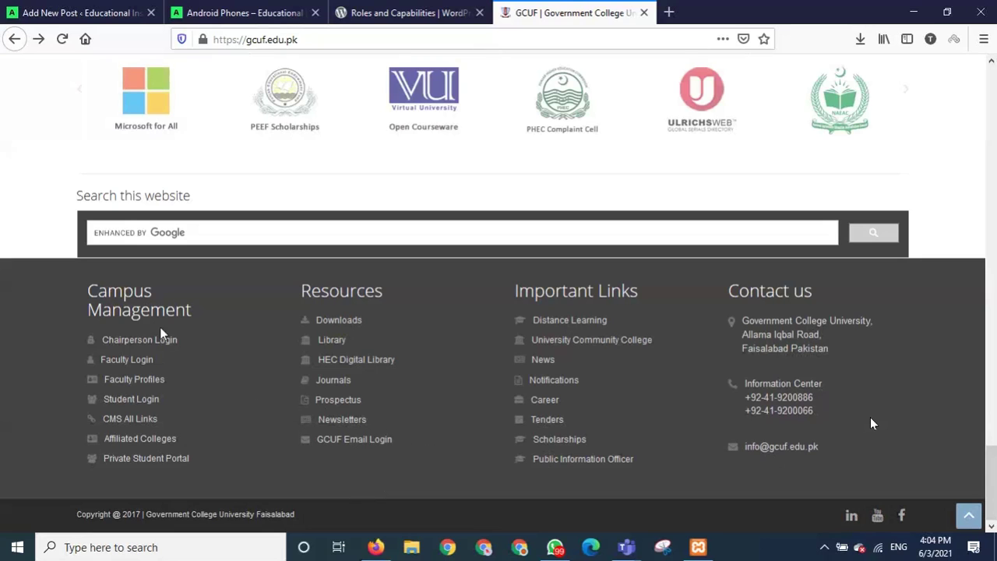
{"action": "scroll", "coordinate": [231, 410], "scroll_direction": "up", "scroll_amount": 3}
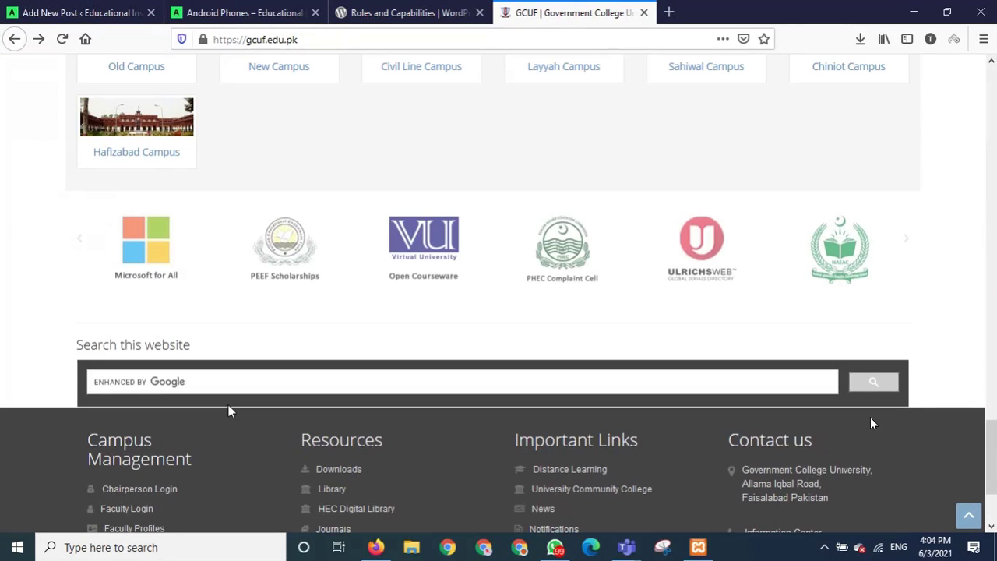
{"action": "scroll", "coordinate": [229, 410], "scroll_direction": "up", "scroll_amount": 1}
{"action": "scroll", "coordinate": [231, 410], "scroll_direction": "up", "scroll_amount": 5}
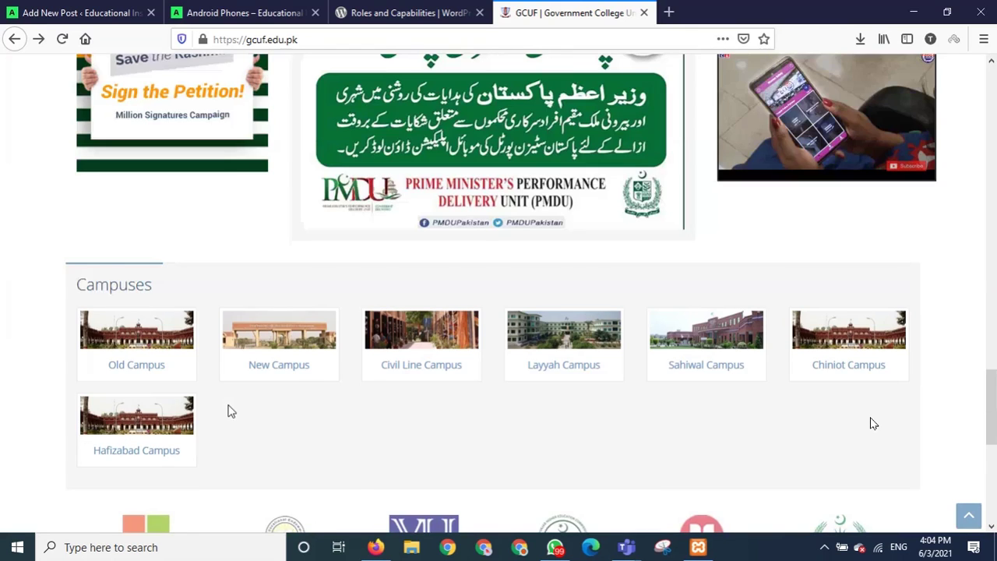
{"action": "scroll", "coordinate": [230, 410], "scroll_direction": "up", "scroll_amount": 9}
{"action": "scroll", "coordinate": [229, 410], "scroll_direction": "up", "scroll_amount": 6}
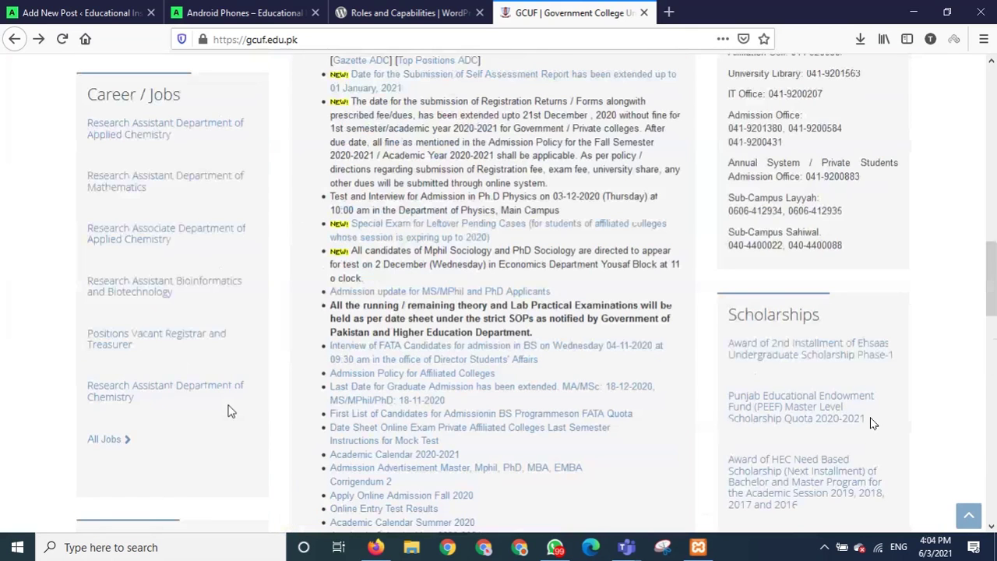
{"action": "scroll", "coordinate": [229, 411], "scroll_direction": "up", "scroll_amount": 6}
{"action": "scroll", "coordinate": [229, 411], "scroll_direction": "up", "scroll_amount": 15}
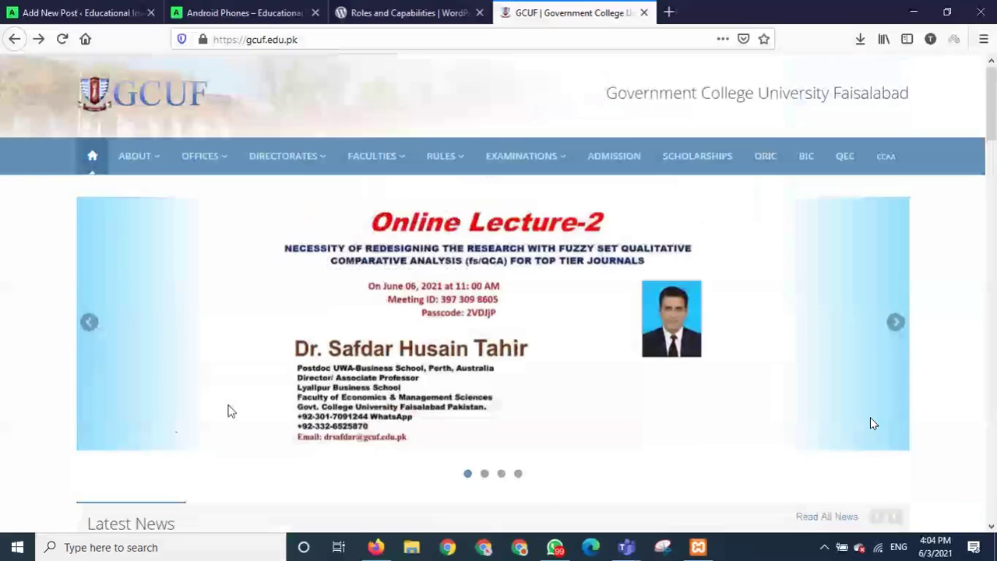
{"action": "mouse_move", "coordinate": [214, 160]}
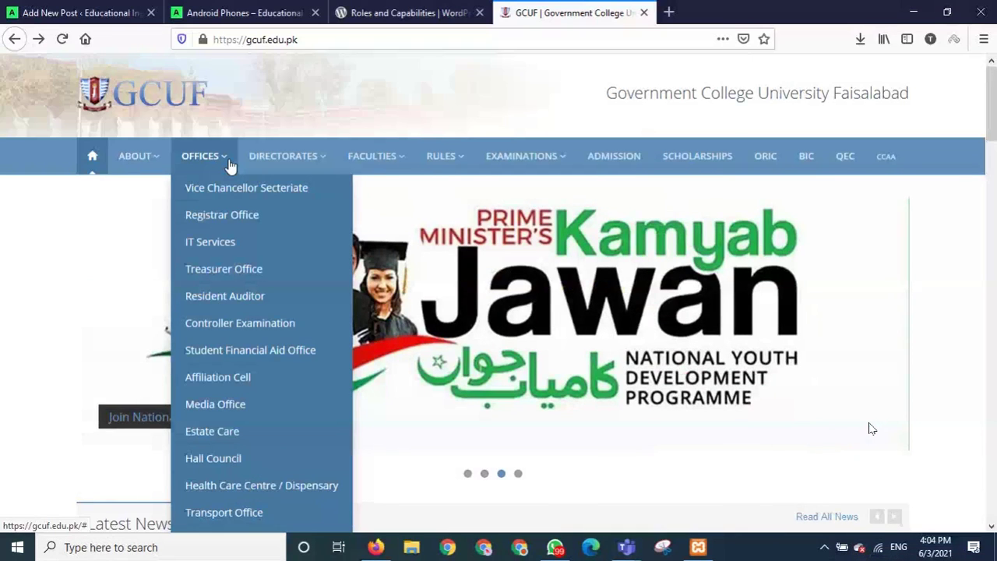
{"action": "scroll", "coordinate": [261, 349], "scroll_direction": "down", "scroll_amount": 1}
{"action": "scroll", "coordinate": [261, 349], "scroll_direction": "down", "scroll_amount": 3}
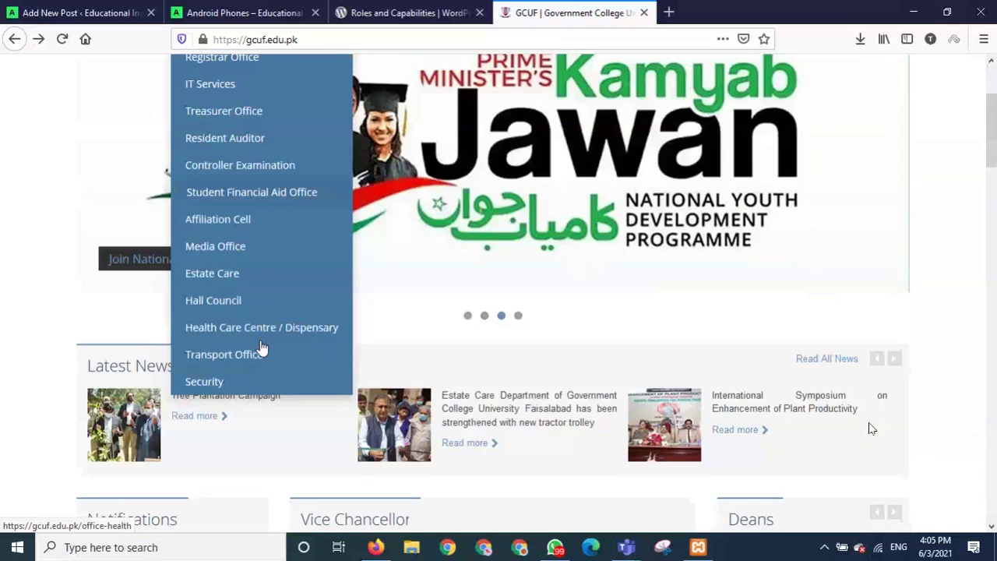
{"action": "scroll", "coordinate": [261, 347], "scroll_direction": "up", "scroll_amount": 3}
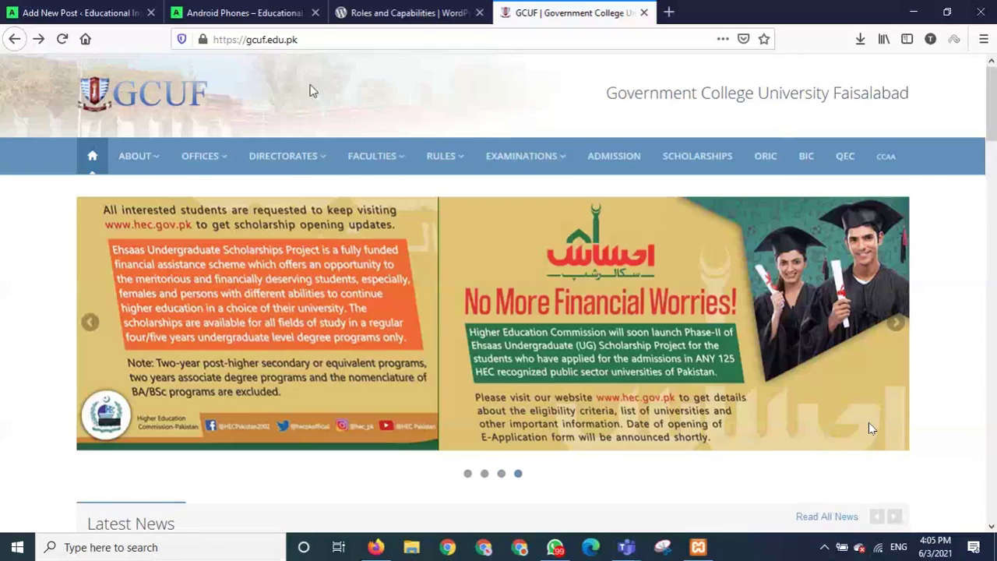
Try gcuf.edu.pk/wp-login again, go back, and close the Important popup.
{"action": "left_click", "coordinate": [320, 39]}
{"action": "left_click", "coordinate": [321, 40]}
{"action": "type", "text": "/w"}
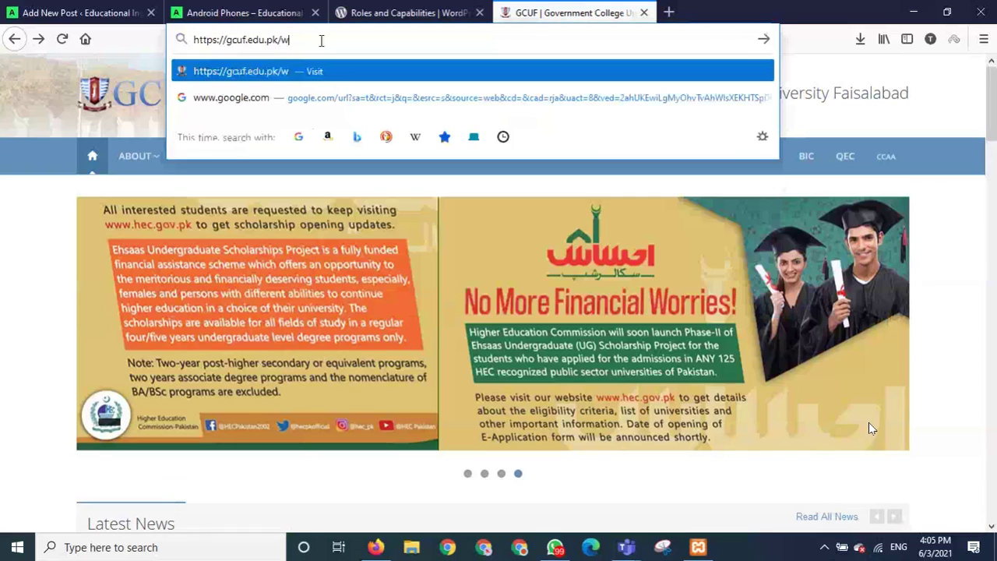
{"action": "type", "text": "p-login"}
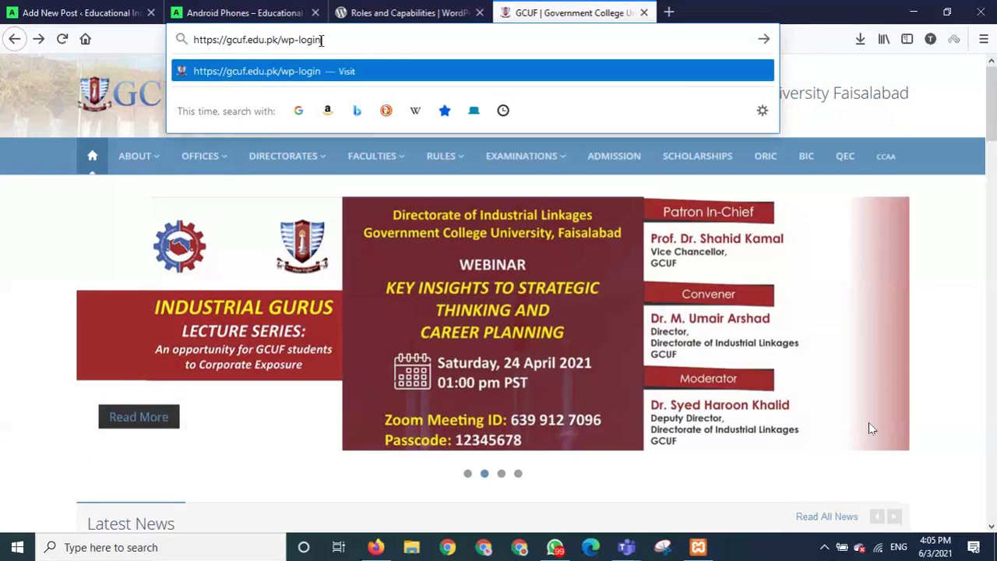
{"action": "key", "text": "Return"}
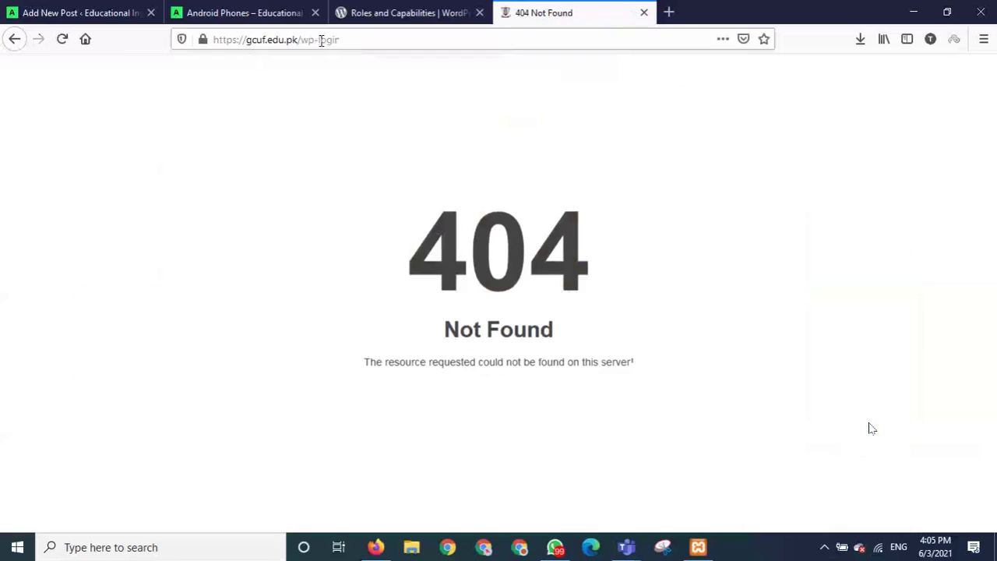
{"action": "left_click", "coordinate": [14, 39]}
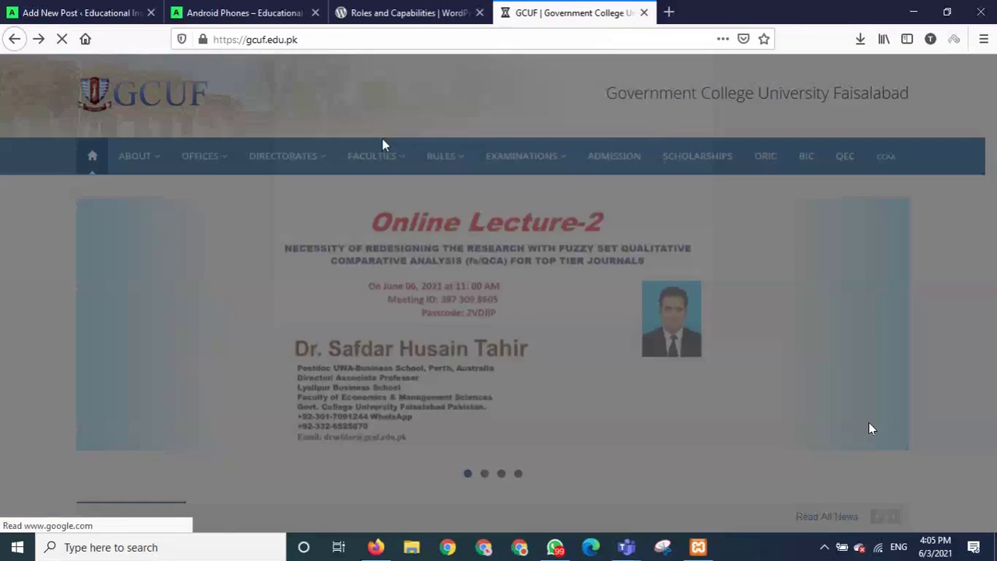
{"action": "left_click", "coordinate": [696, 108]}
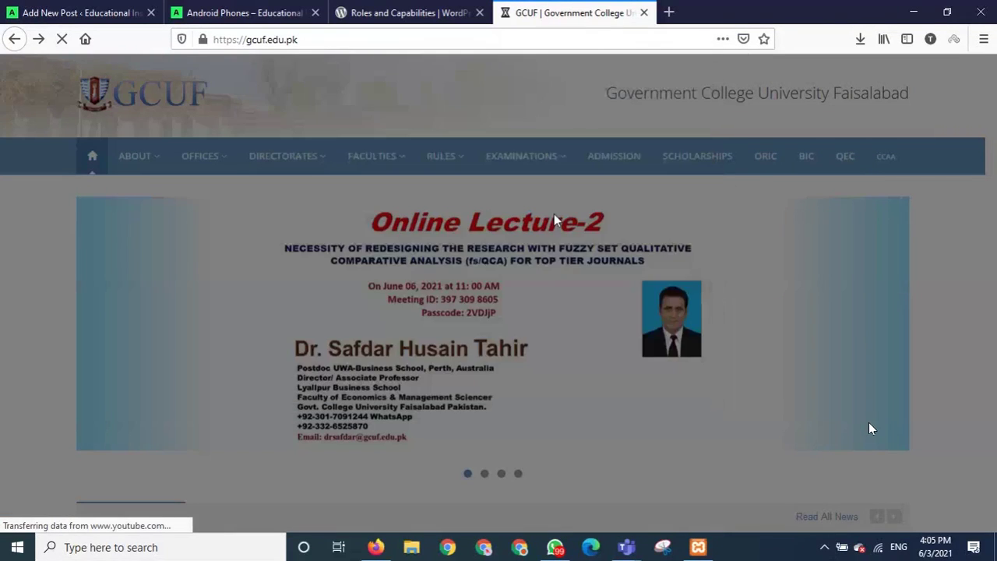
Scroll through the GCUF homepage sections, then return to the WordPress Add New Post tab.
{"action": "scroll", "coordinate": [431, 418], "scroll_direction": "down", "scroll_amount": 2}
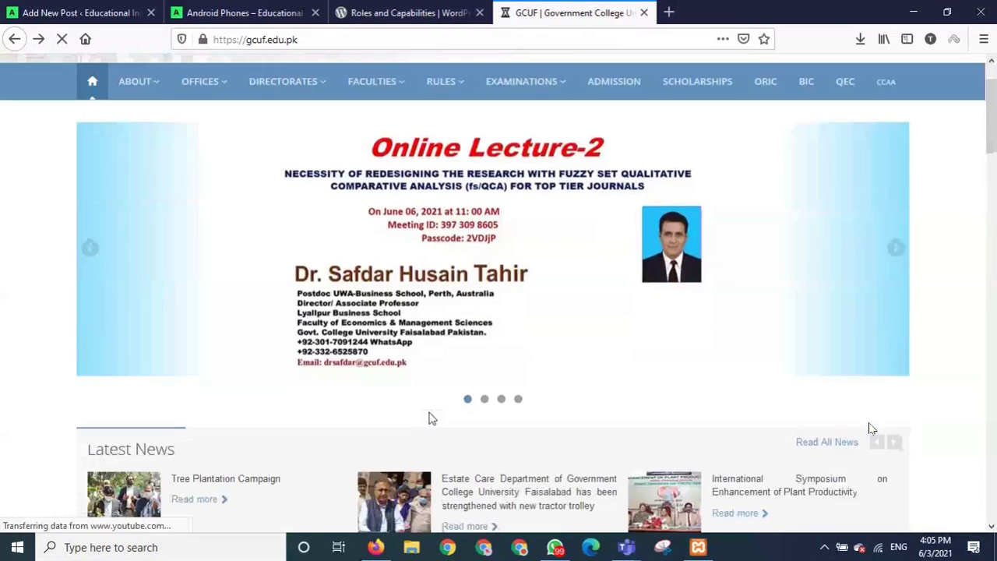
{"action": "scroll", "coordinate": [431, 418], "scroll_direction": "down", "scroll_amount": 5}
{"action": "scroll", "coordinate": [431, 419], "scroll_direction": "down", "scroll_amount": 8}
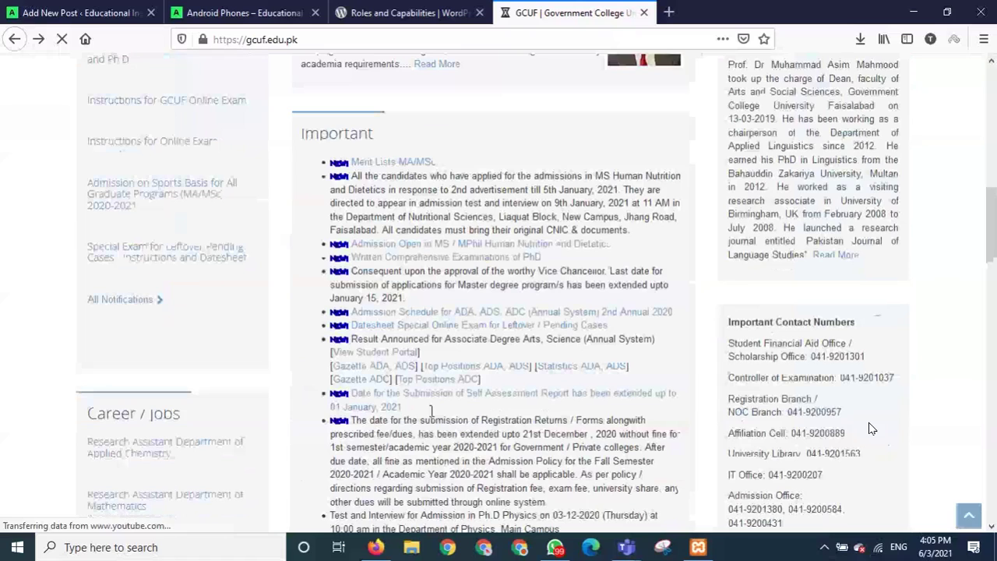
{"action": "scroll", "coordinate": [871, 428], "scroll_direction": "down", "scroll_amount": 1}
{"action": "scroll", "coordinate": [872, 429], "scroll_direction": "down", "scroll_amount": 10}
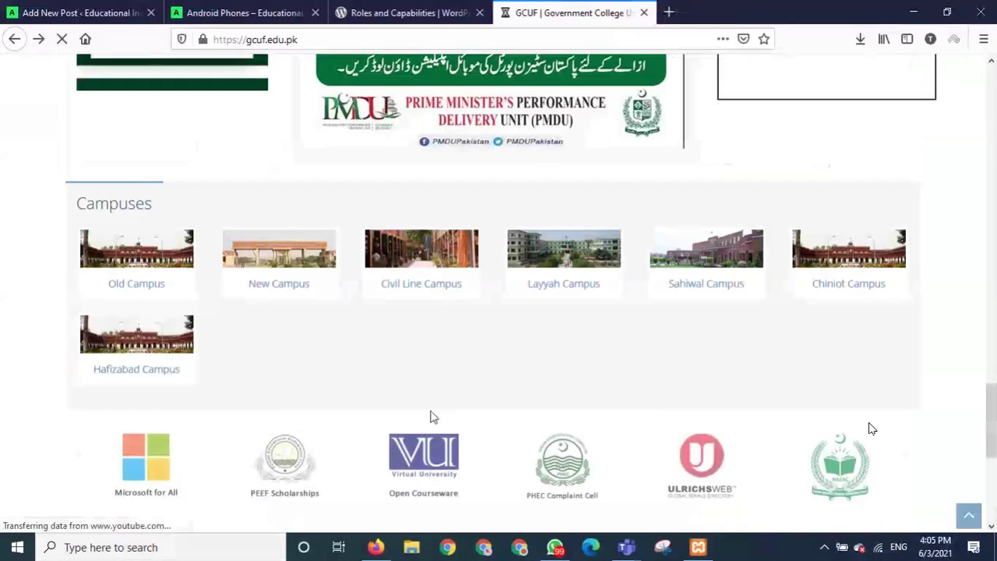
{"action": "scroll", "coordinate": [418, 369], "scroll_direction": "up", "scroll_amount": 5}
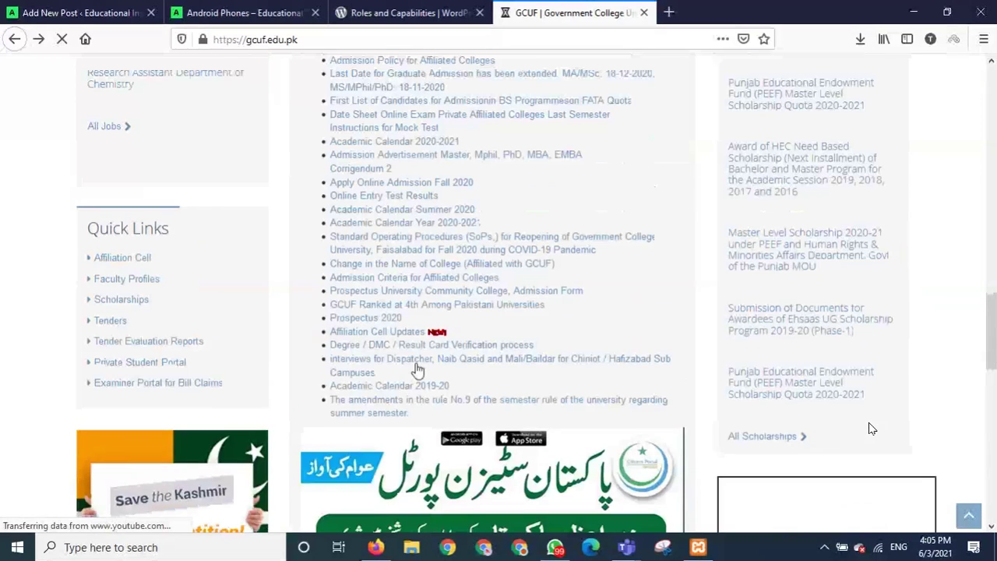
{"action": "scroll", "coordinate": [872, 429], "scroll_direction": "up", "scroll_amount": 10}
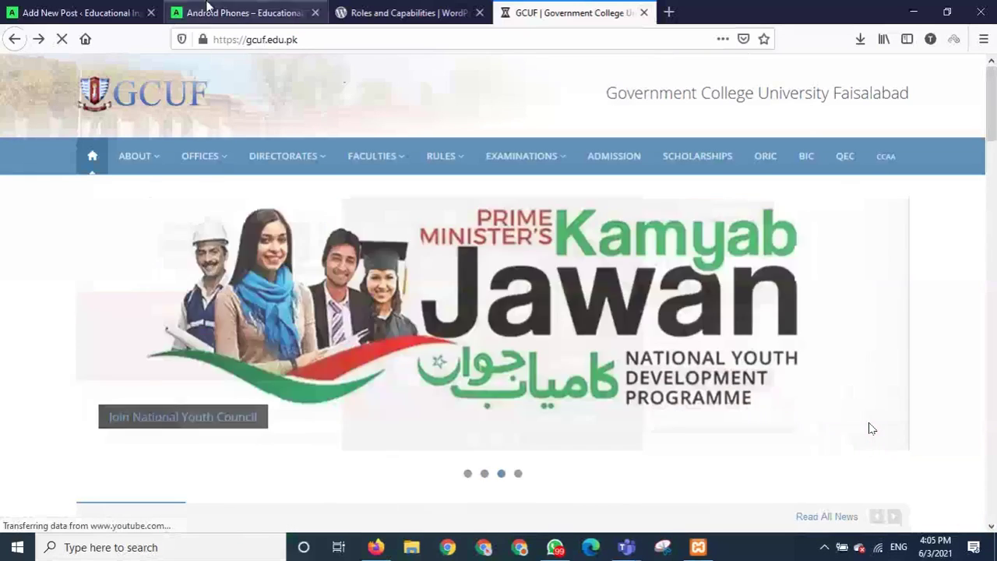
{"action": "left_click", "coordinate": [96, 22]}
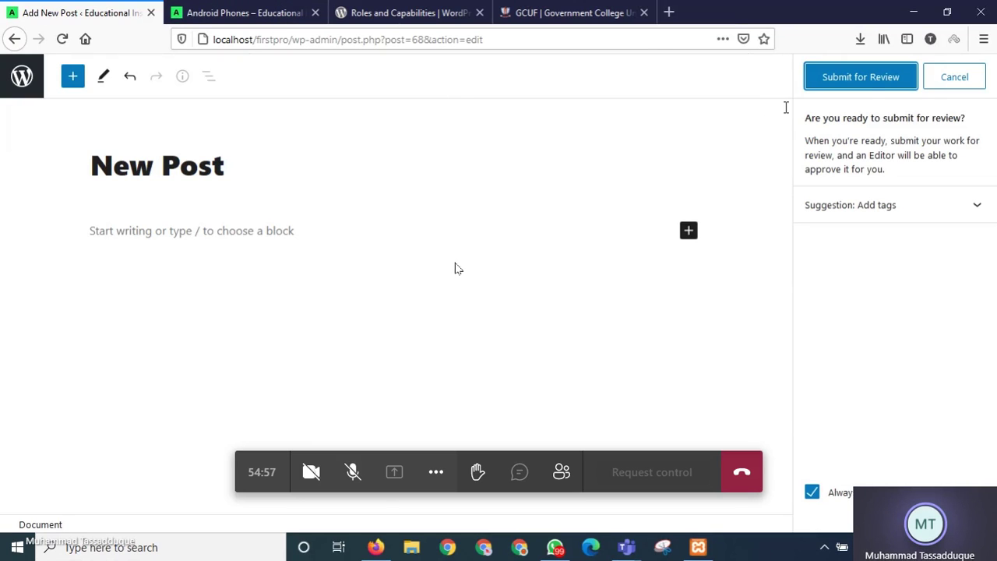
Toggle the call microphone, cancel the submit-for-review panel, and exit the editor to Posts.
{"action": "left_click", "coordinate": [356, 464]}
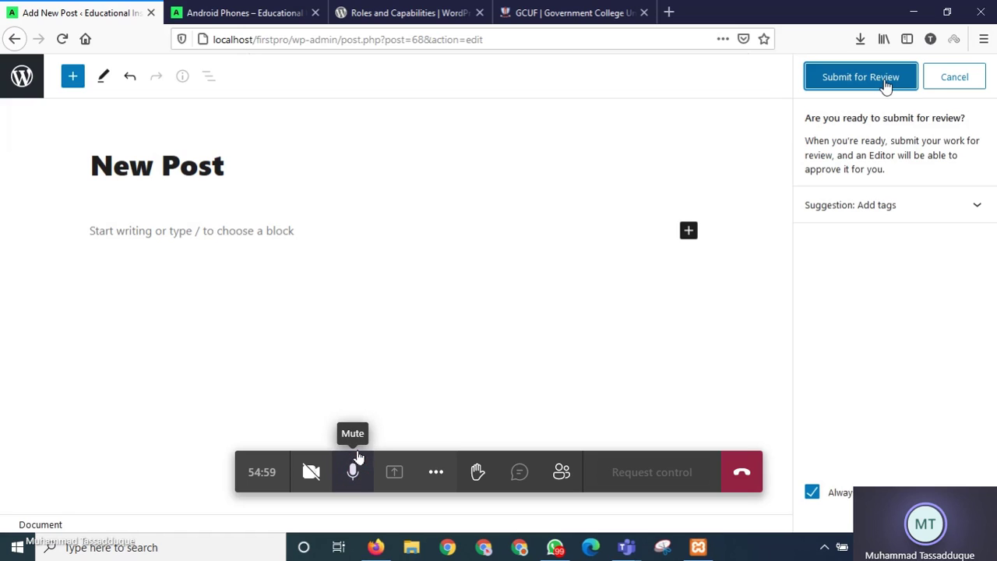
{"action": "left_click", "coordinate": [354, 467]}
{"action": "left_click", "coordinate": [885, 84]}
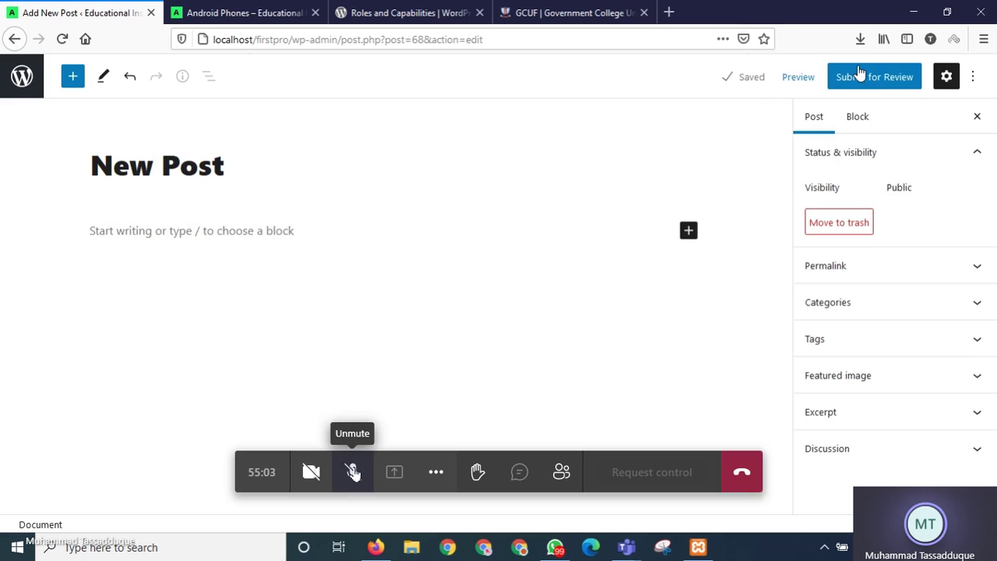
{"action": "left_click", "coordinate": [21, 78]}
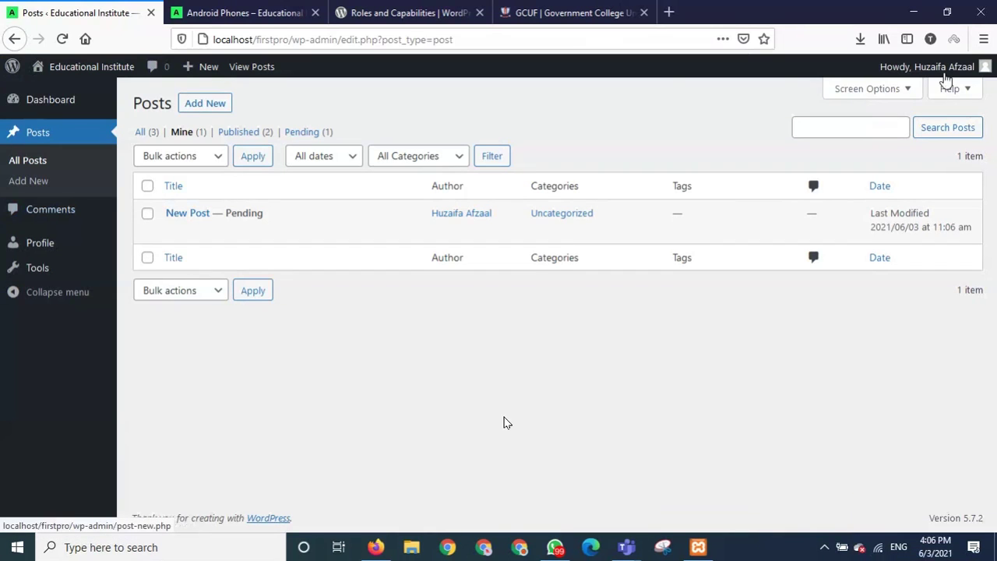
Log out of the Contributor account and sign back in as admin, dismissing the update-login prompt.
{"action": "mouse_move", "coordinate": [977, 76]}
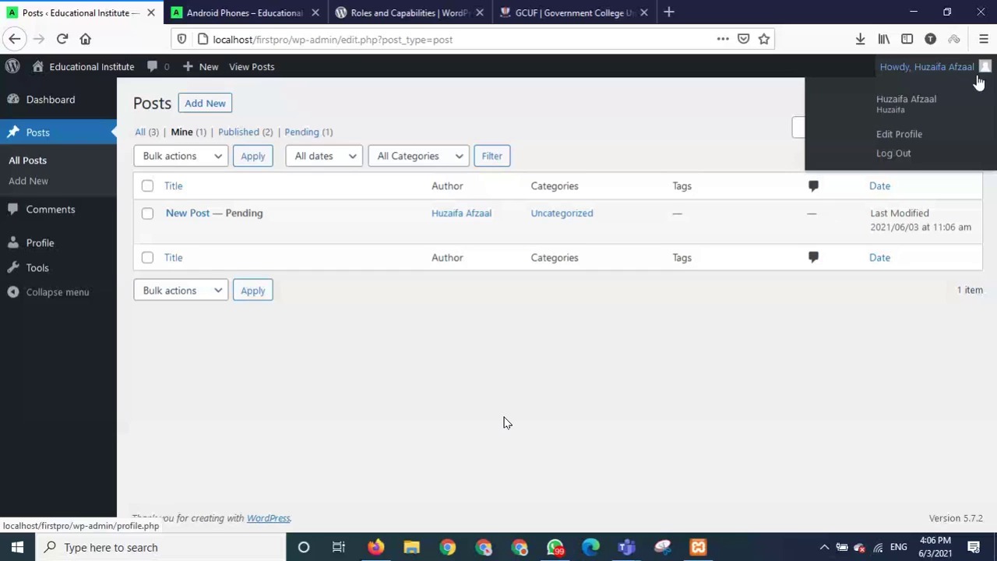
{"action": "left_click", "coordinate": [903, 155]}
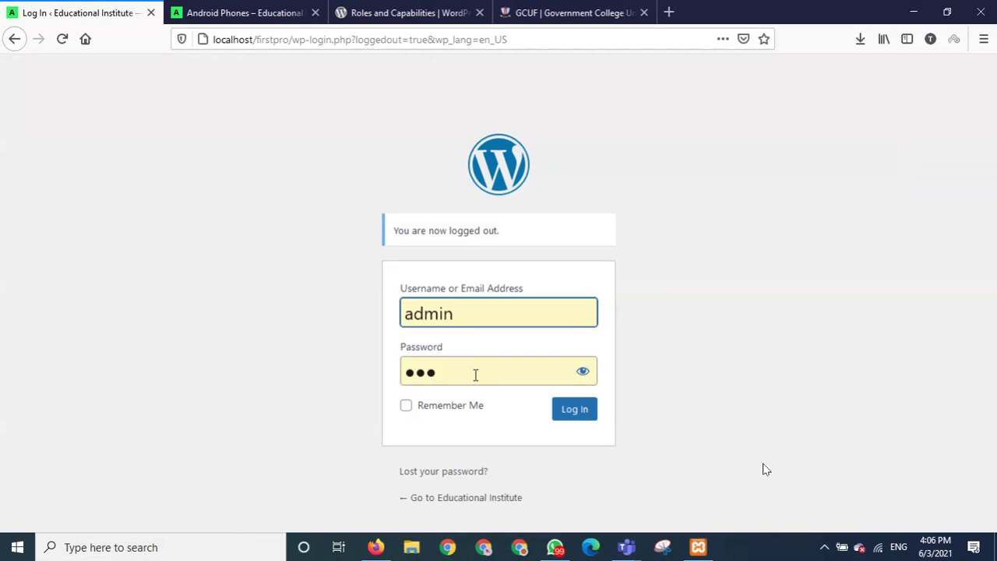
{"action": "type", "text": "456"}
{"action": "left_click", "coordinate": [574, 409]}
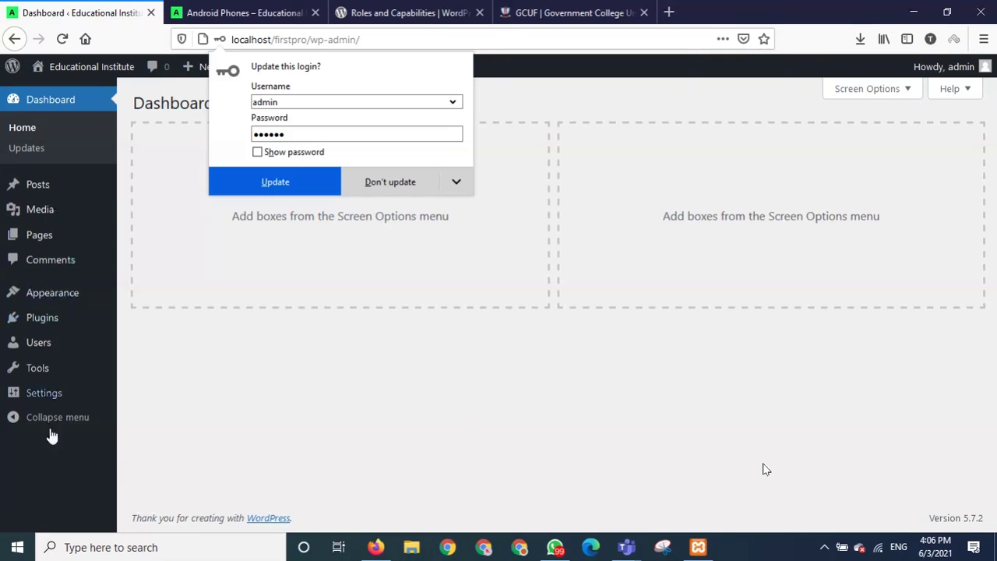
{"action": "left_click", "coordinate": [49, 434]}
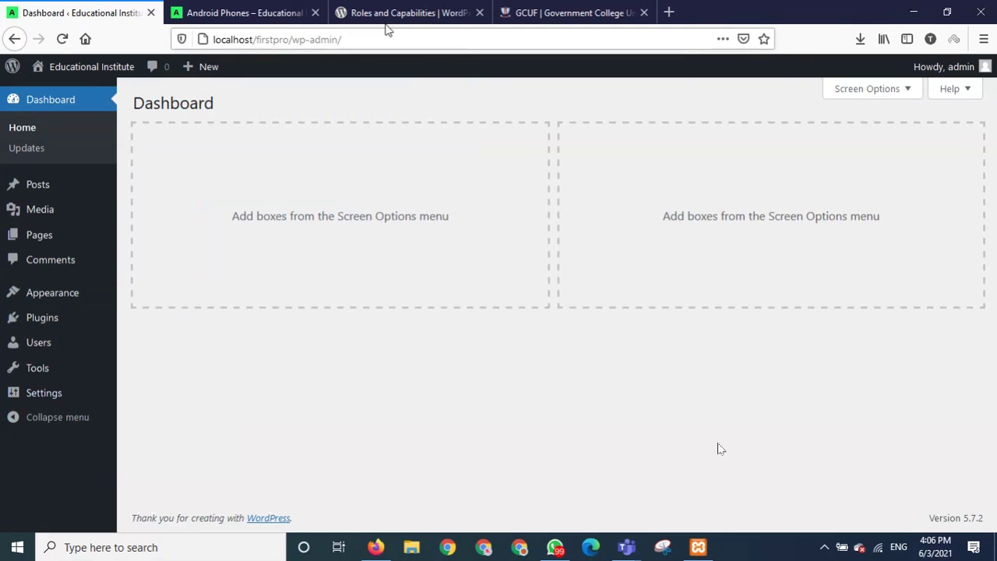
View the Roles and Capabilities list, from Super Admin down to Subscriber.
{"action": "mouse_move", "coordinate": [490, 429]}
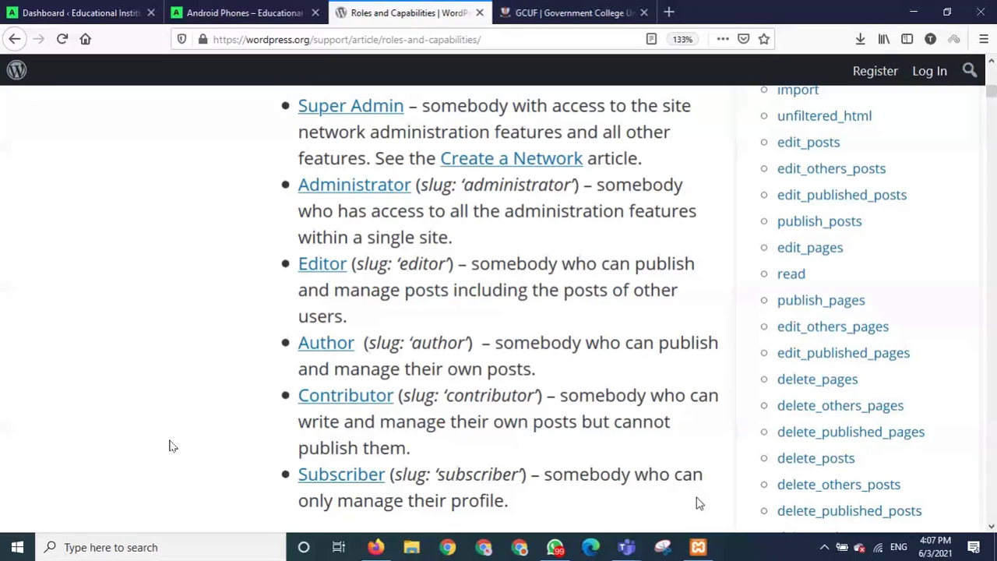
Toggle the call microphone on and off, then close the Roles and Capabilities article tab.
{"action": "mouse_move", "coordinate": [208, 456]}
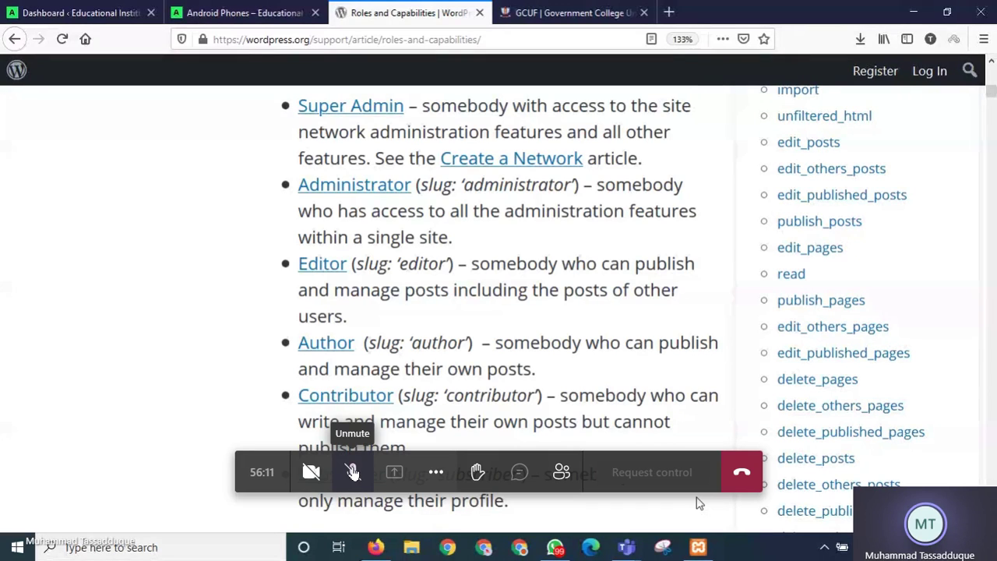
{"action": "left_click", "coordinate": [353, 472]}
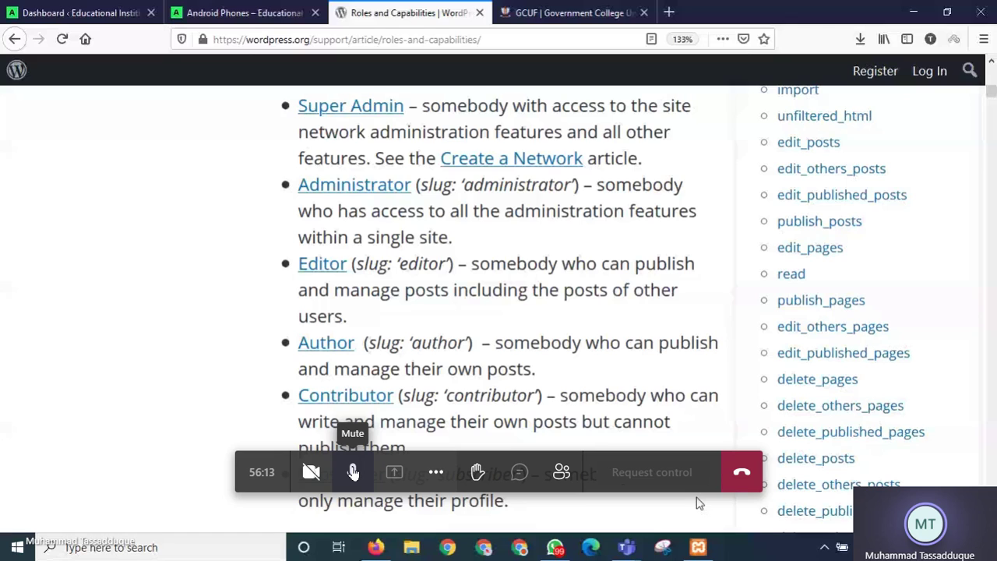
{"action": "left_click", "coordinate": [353, 472]}
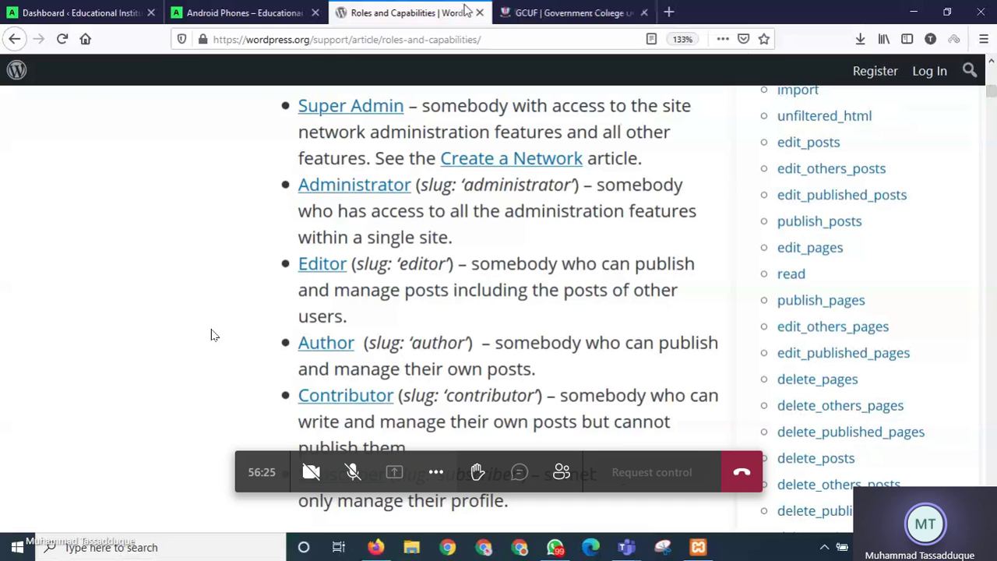
{"action": "left_click", "coordinate": [479, 13]}
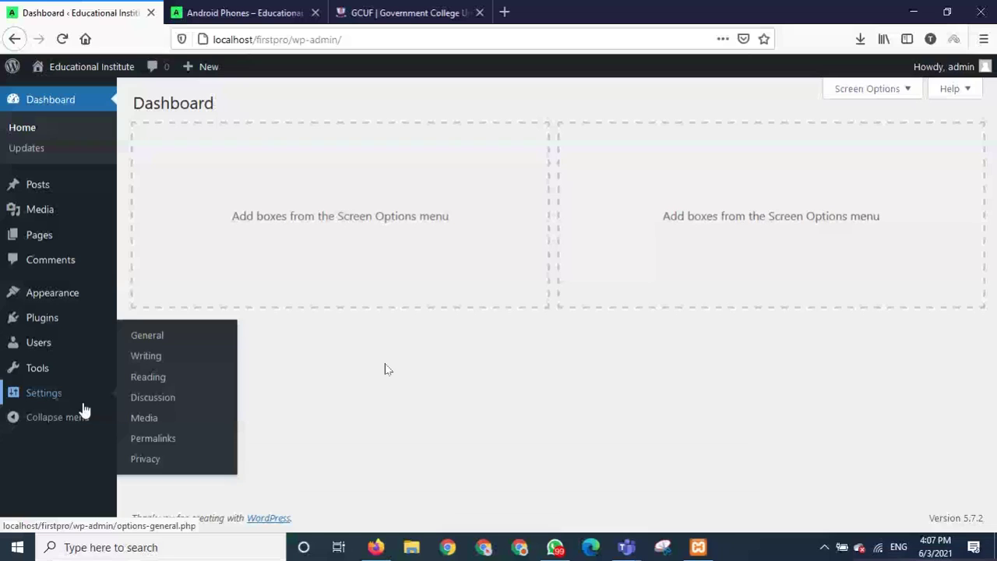
Open General Settings and go through Site Title 'Educational Institute', Tagline, WordPress Address and Site Address.
{"action": "left_click", "coordinate": [164, 339]}
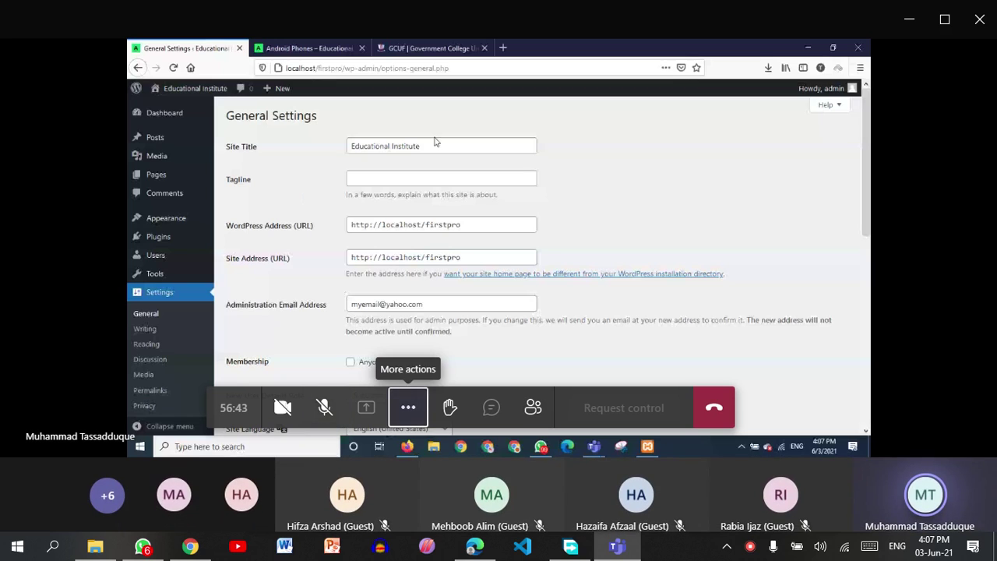
{"action": "left_click_drag", "start_coordinate": [447, 148], "coordinate": [341, 150]}
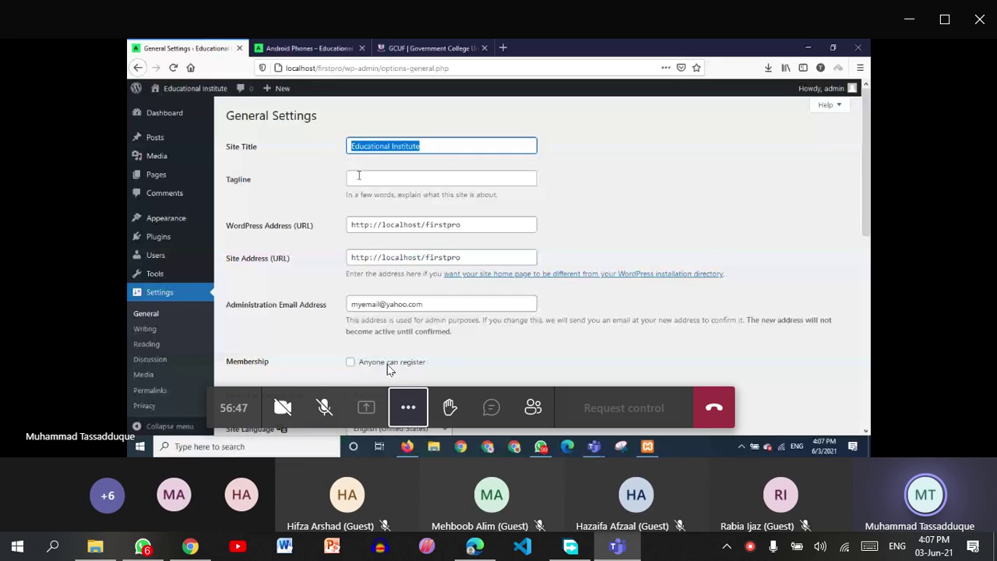
{"action": "left_click", "coordinate": [358, 176]}
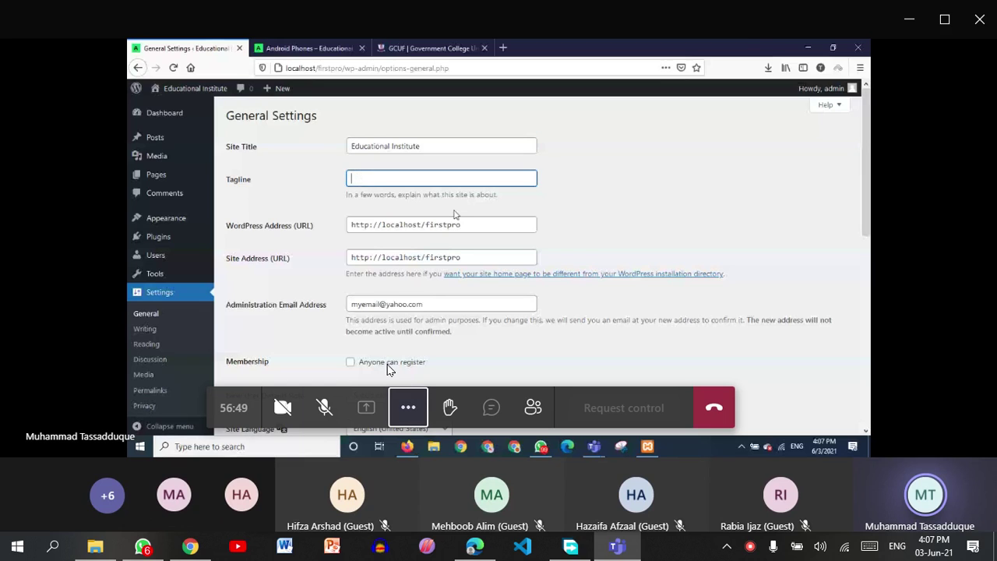
{"action": "left_click", "coordinate": [472, 223]}
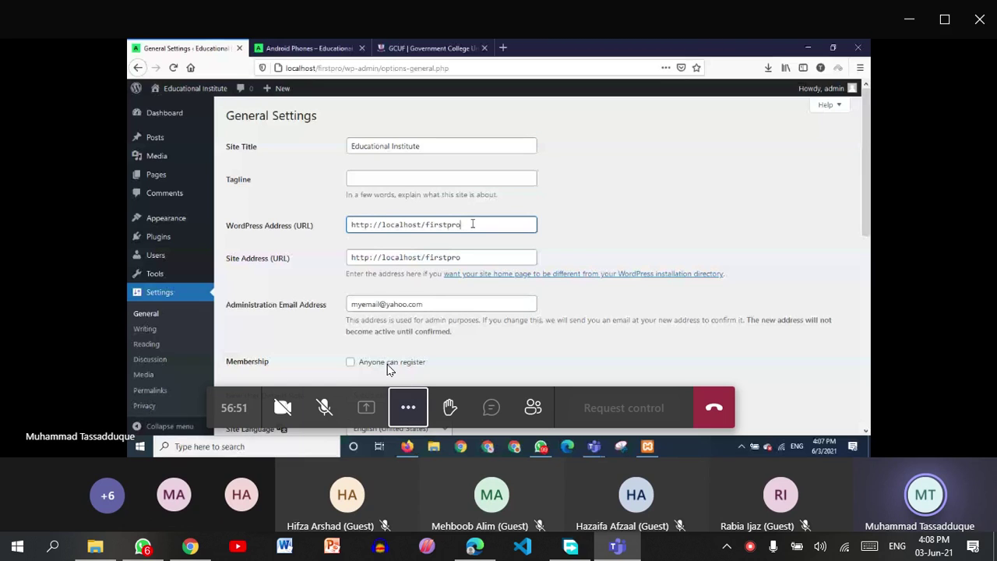
{"action": "left_click_drag", "start_coordinate": [473, 224], "coordinate": [340, 224]}
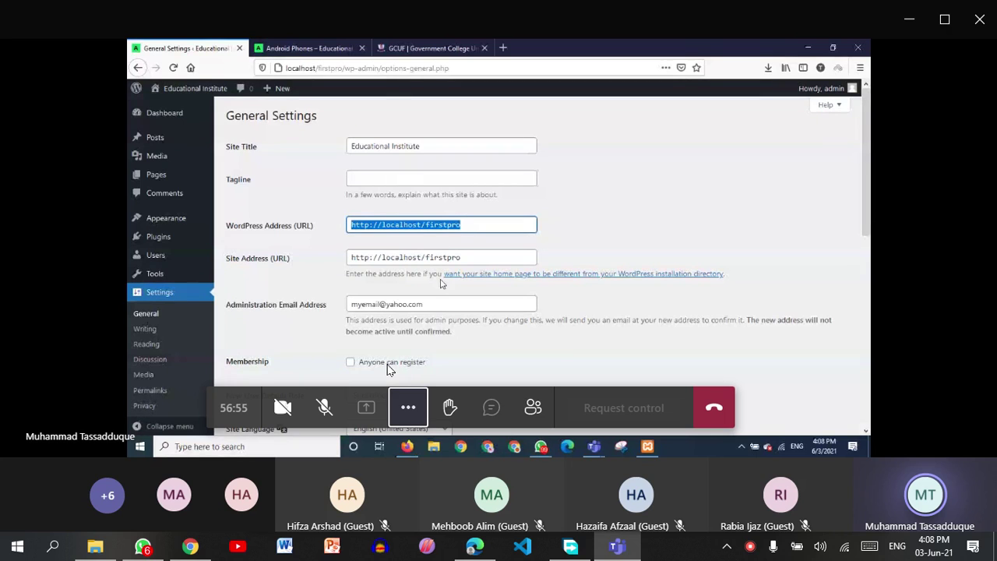
{"action": "key", "text": "Tab"}
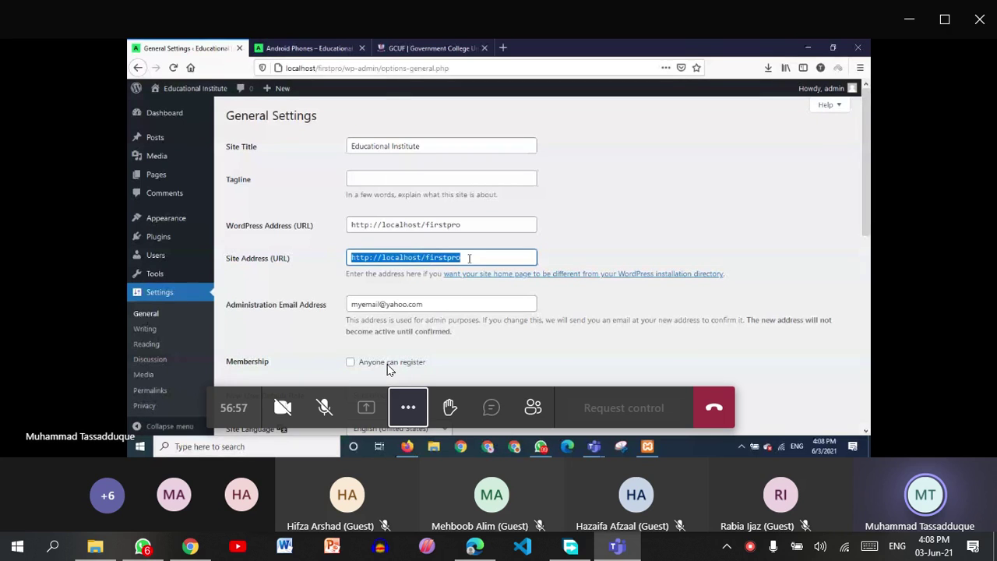
{"action": "left_click", "coordinate": [474, 257]}
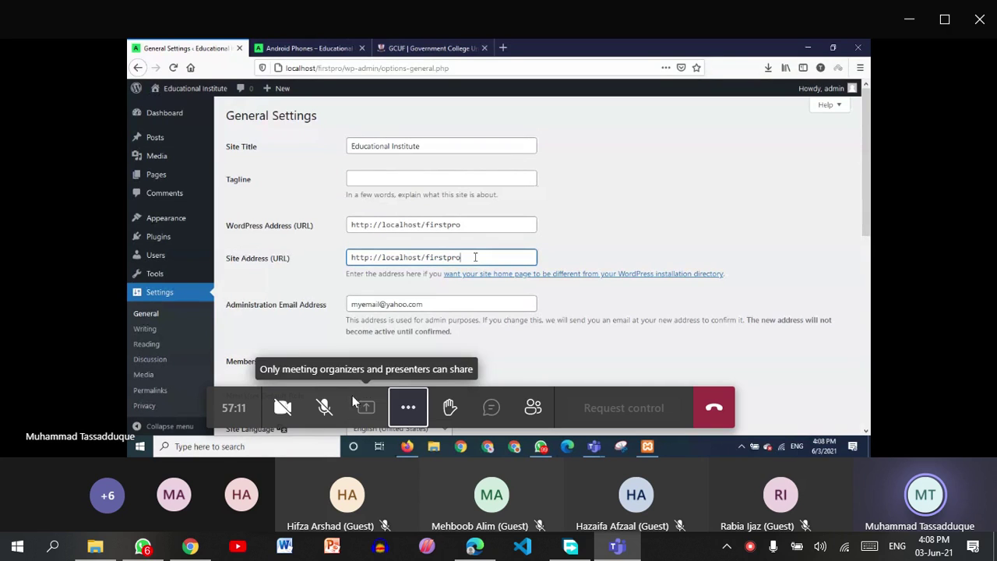
Show the shared screen full screen in the call.
{"action": "left_click", "coordinate": [519, 352]}
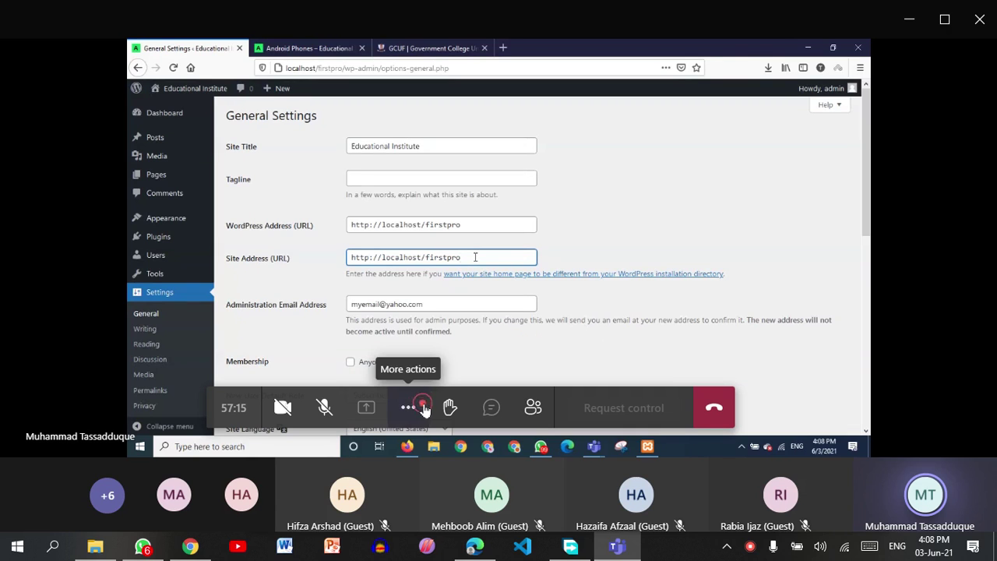
{"action": "left_click", "coordinate": [407, 408]}
{"action": "left_click", "coordinate": [452, 257]}
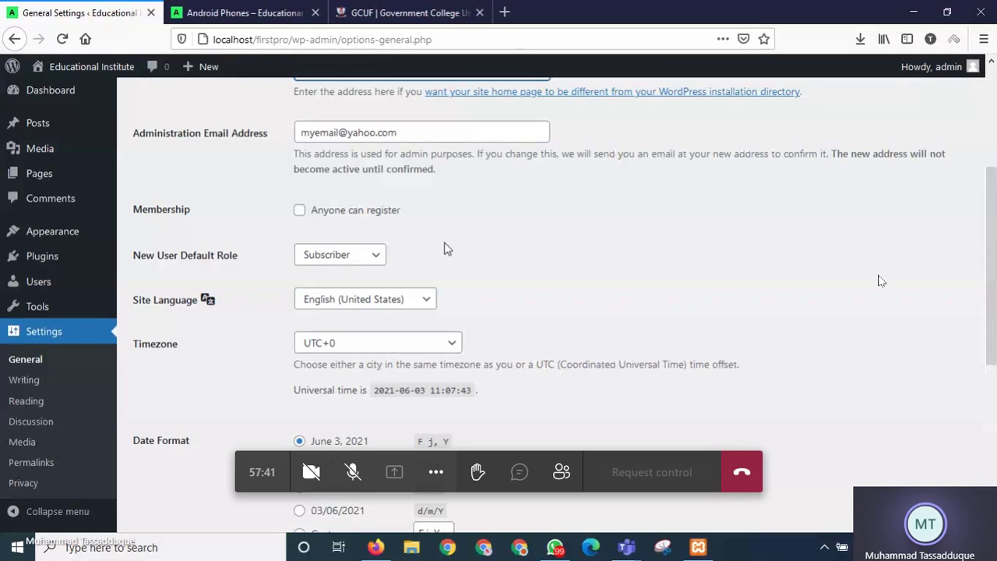
Toggle the meeting microphone on and off twice, then open a blank new Firefox tab.
{"action": "left_click", "coordinate": [351, 472]}
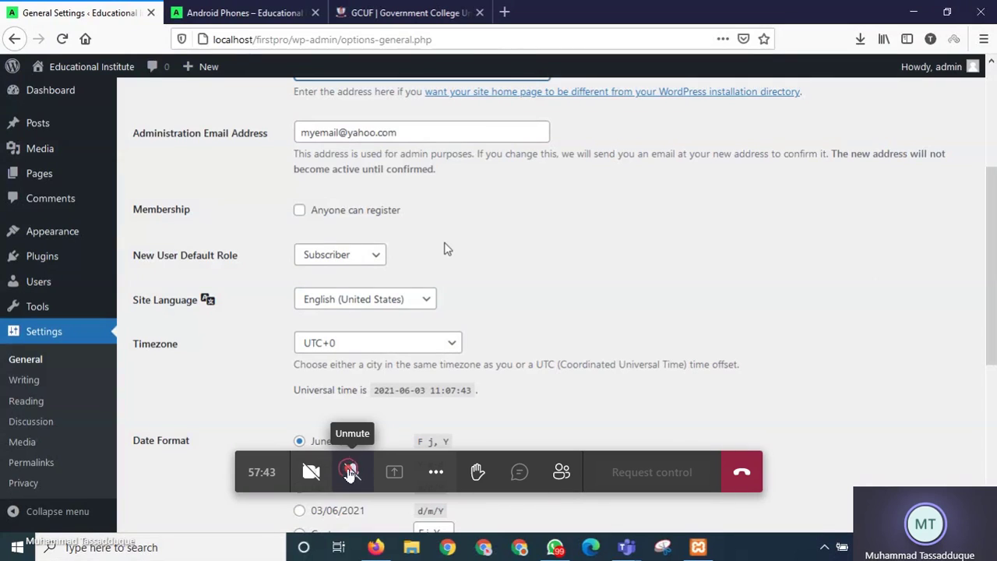
{"action": "left_click", "coordinate": [350, 472]}
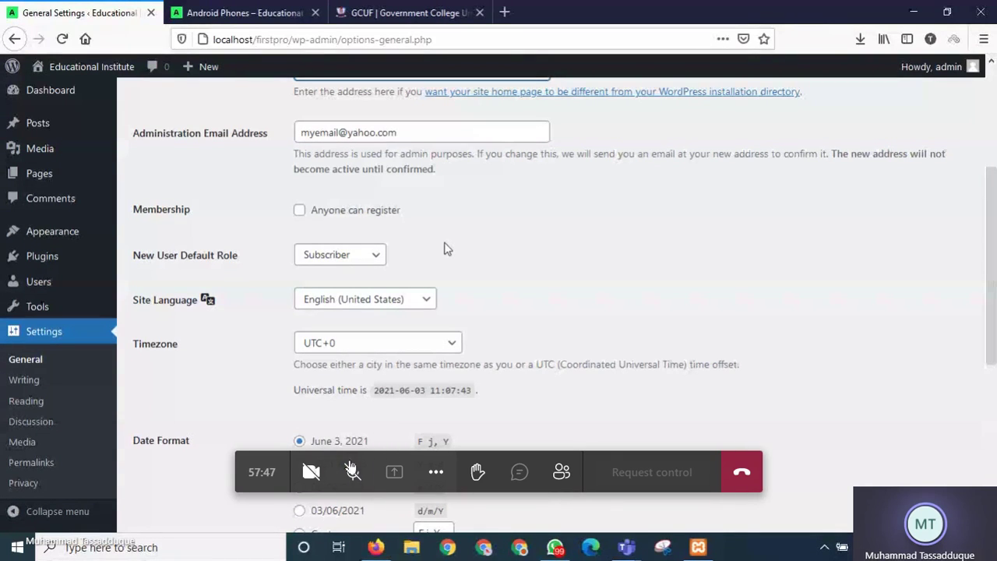
{"action": "left_click", "coordinate": [352, 472]}
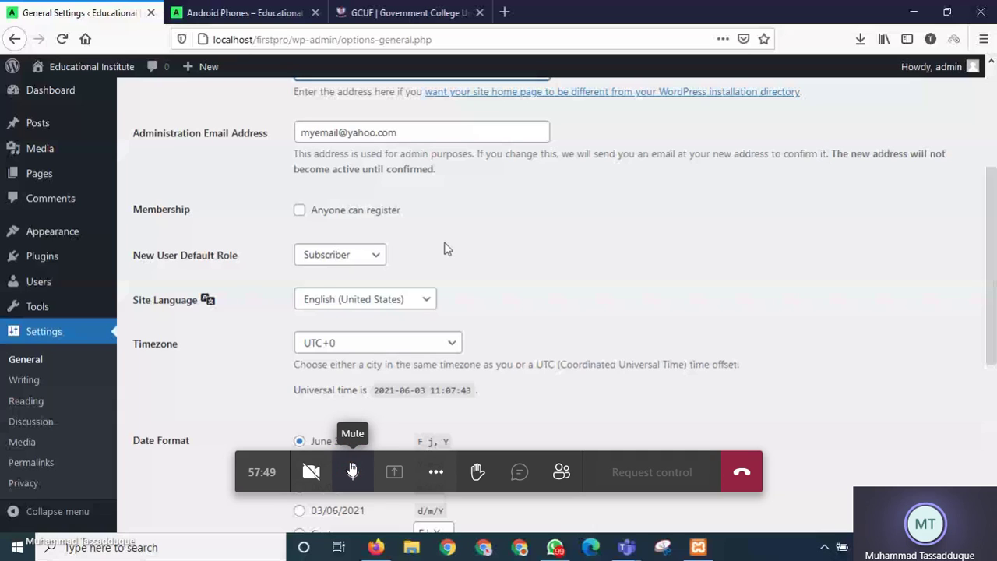
{"action": "left_click", "coordinate": [352, 472]}
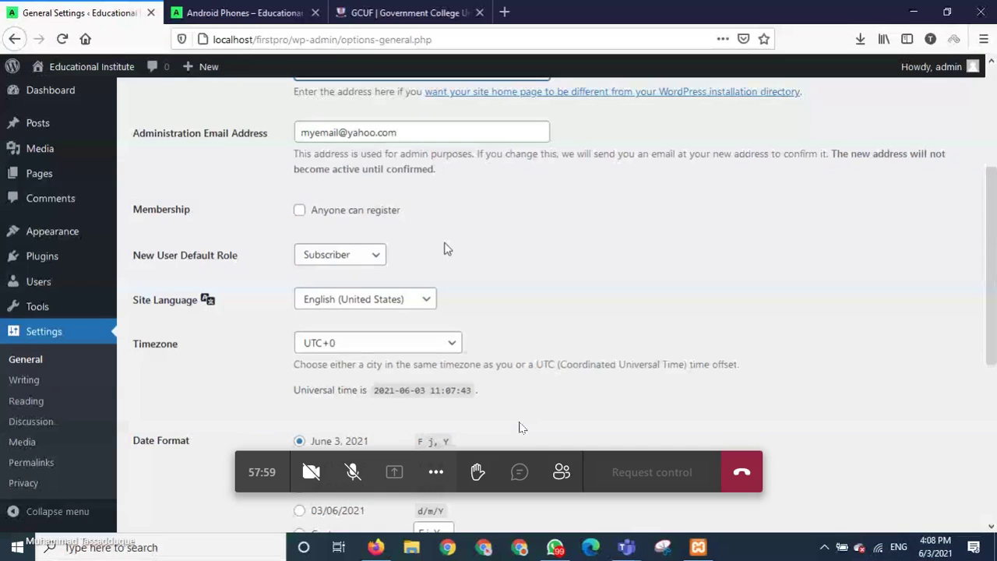
{"action": "key", "text": "ctrl+t"}
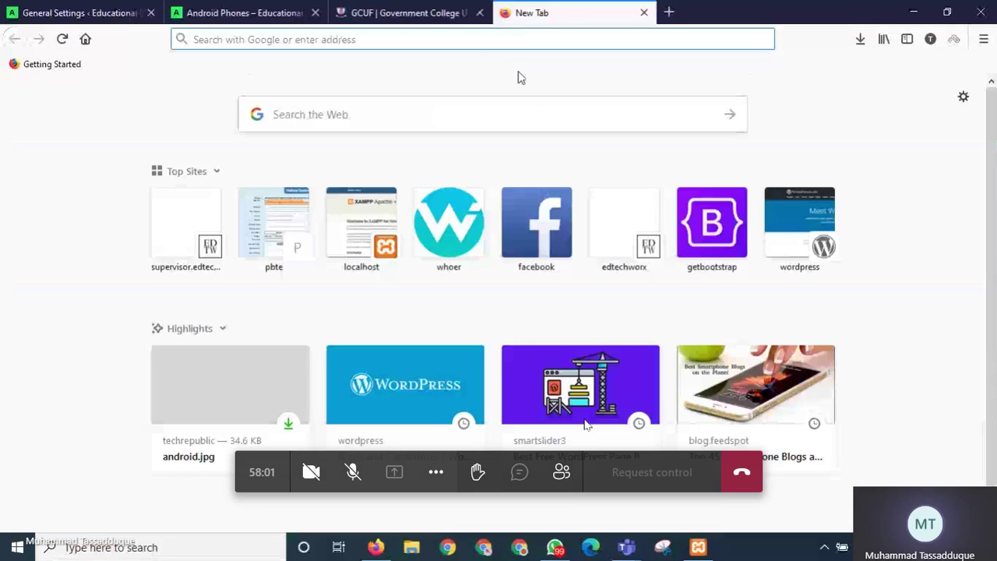
Go to dunya.com.pk and open the first Dunya Blogs post in a new tab.
{"action": "type", "text": "d"}
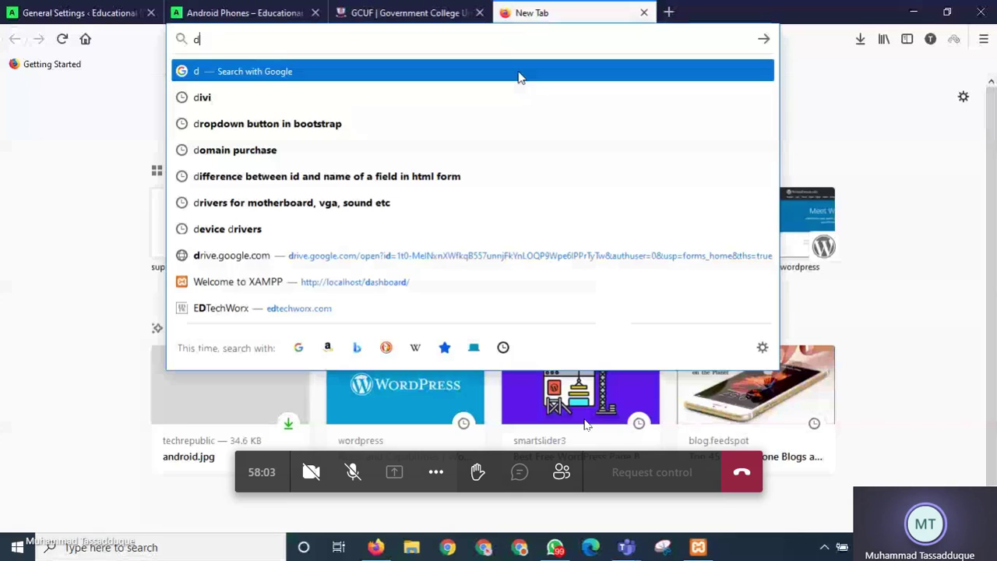
{"action": "type", "text": "unya.com.pk"}
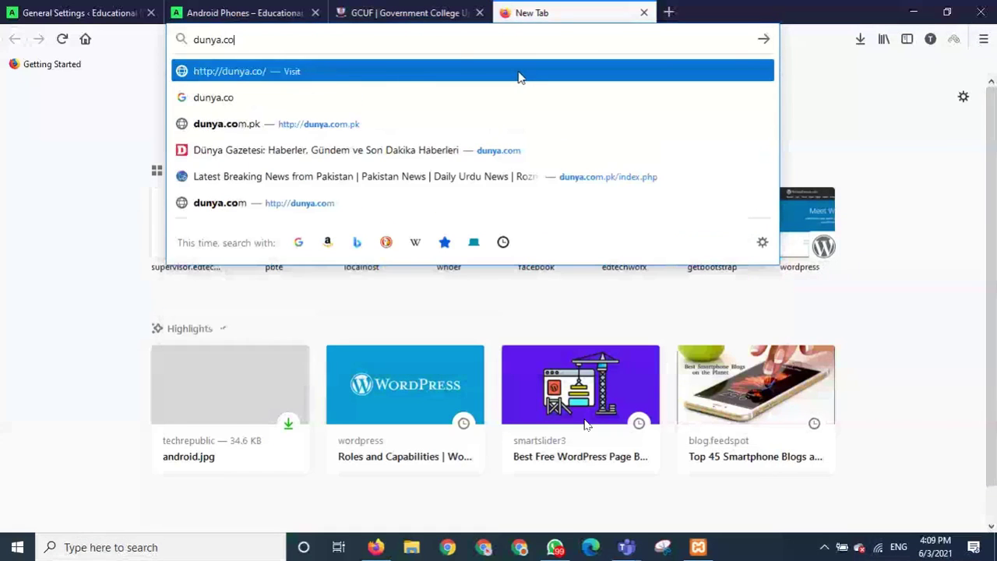
{"action": "key", "text": "Return"}
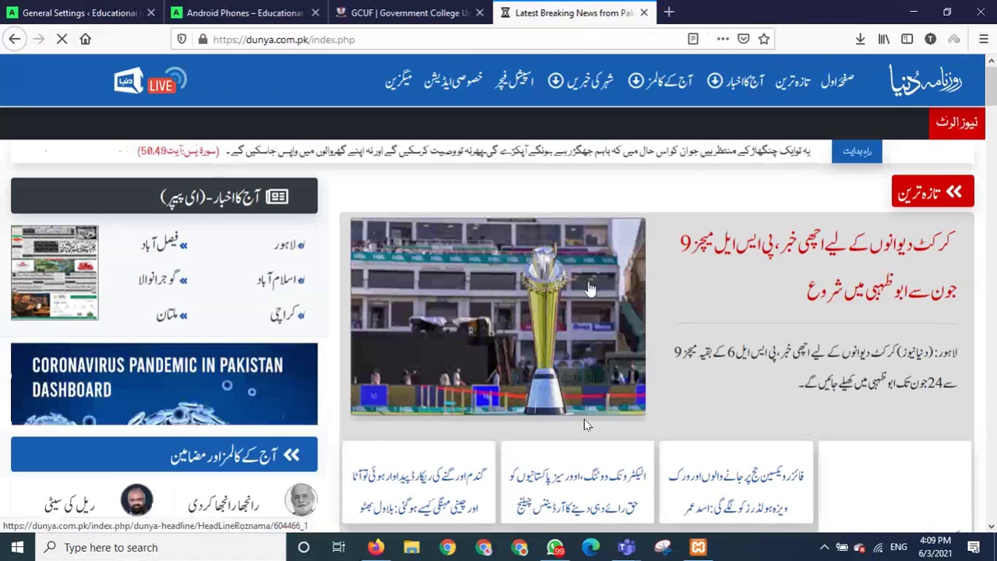
{"action": "scroll", "coordinate": [586, 425], "scroll_direction": "down", "scroll_amount": 15}
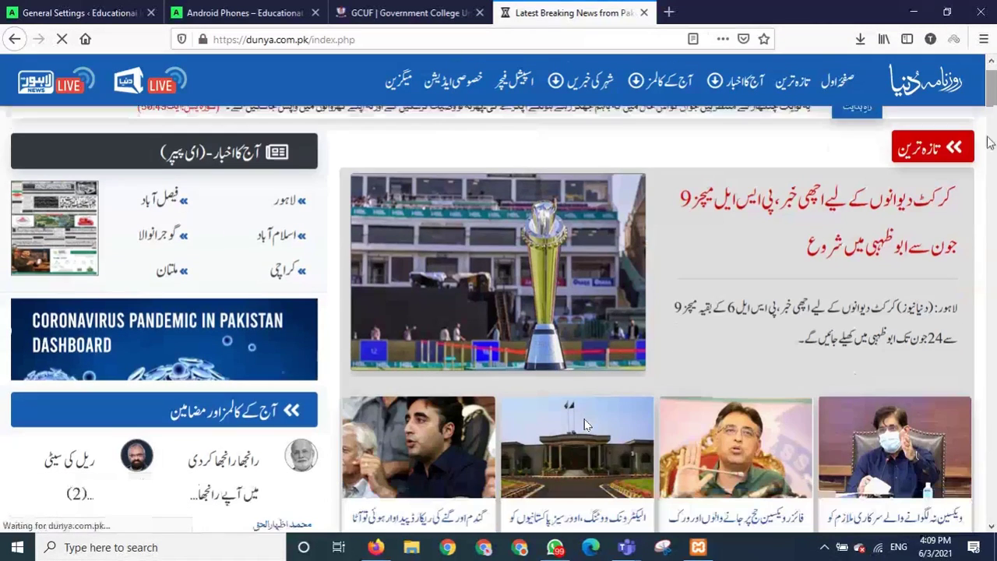
{"action": "scroll", "coordinate": [586, 425], "scroll_direction": "down", "scroll_amount": 3}
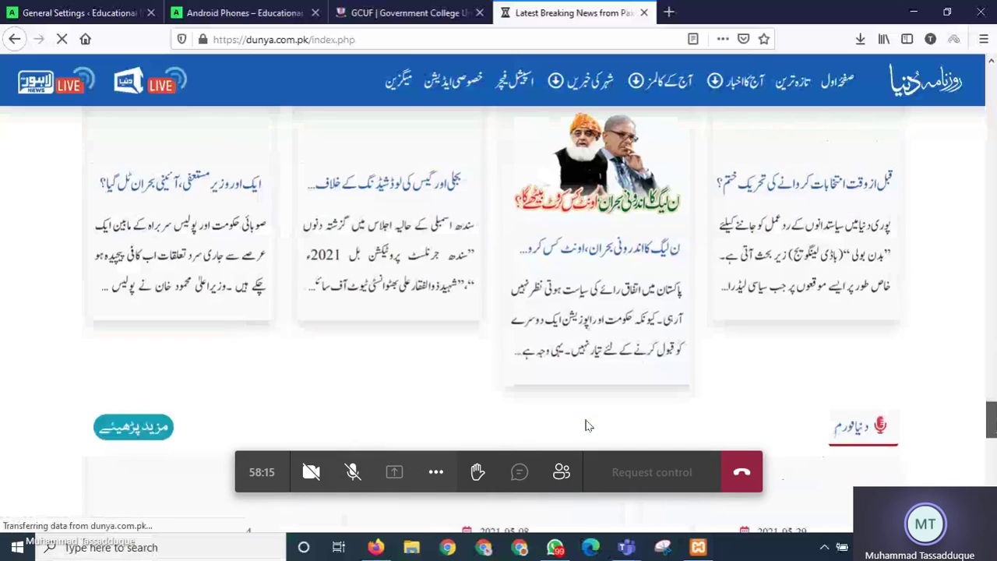
{"action": "scroll", "coordinate": [586, 424], "scroll_direction": "down", "scroll_amount": 7}
{"action": "scroll", "coordinate": [586, 424], "scroll_direction": "down", "scroll_amount": 2}
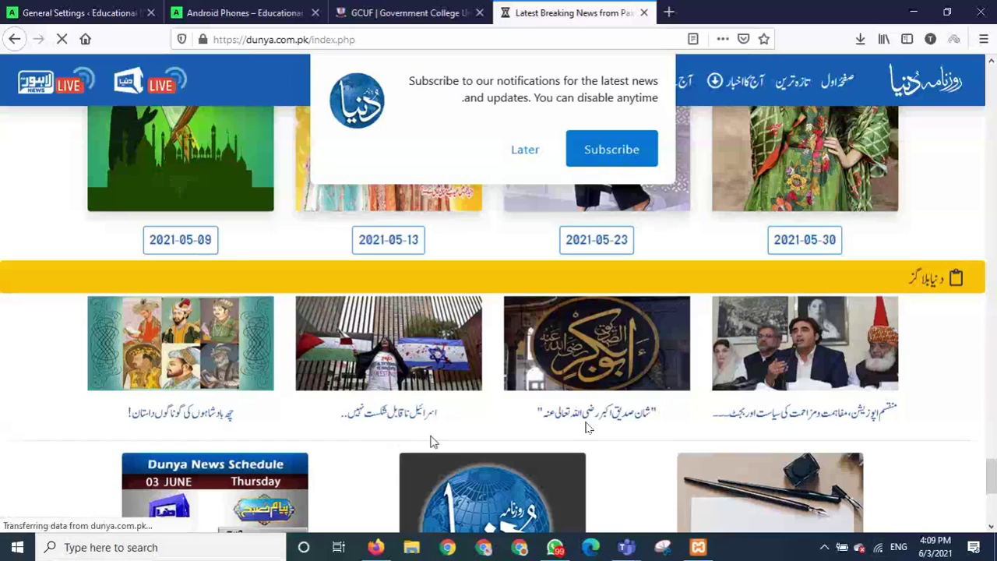
{"action": "left_click", "coordinate": [185, 344]}
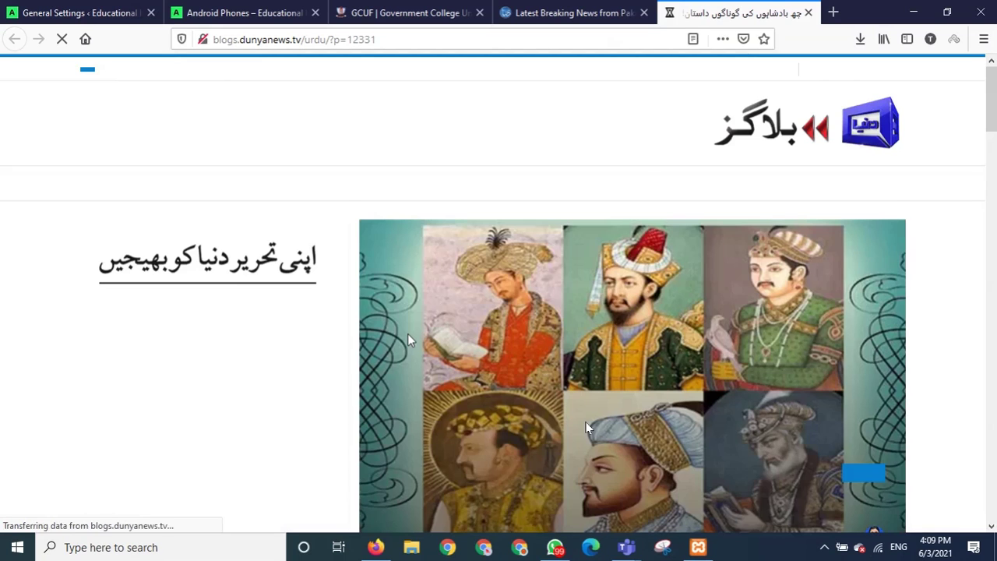
Scroll through the Urdu blog post, highlighting its closing note, down to the comment form.
{"action": "scroll", "coordinate": [588, 428], "scroll_direction": "down", "scroll_amount": 4}
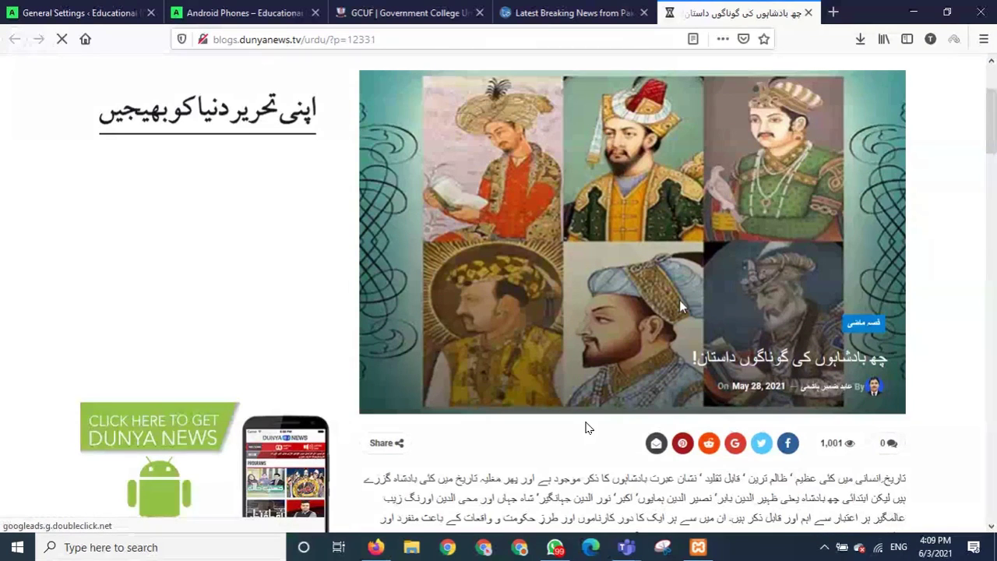
{"action": "scroll", "coordinate": [574, 428], "scroll_direction": "down", "scroll_amount": 8}
{"action": "scroll", "coordinate": [572, 424], "scroll_direction": "down", "scroll_amount": 6}
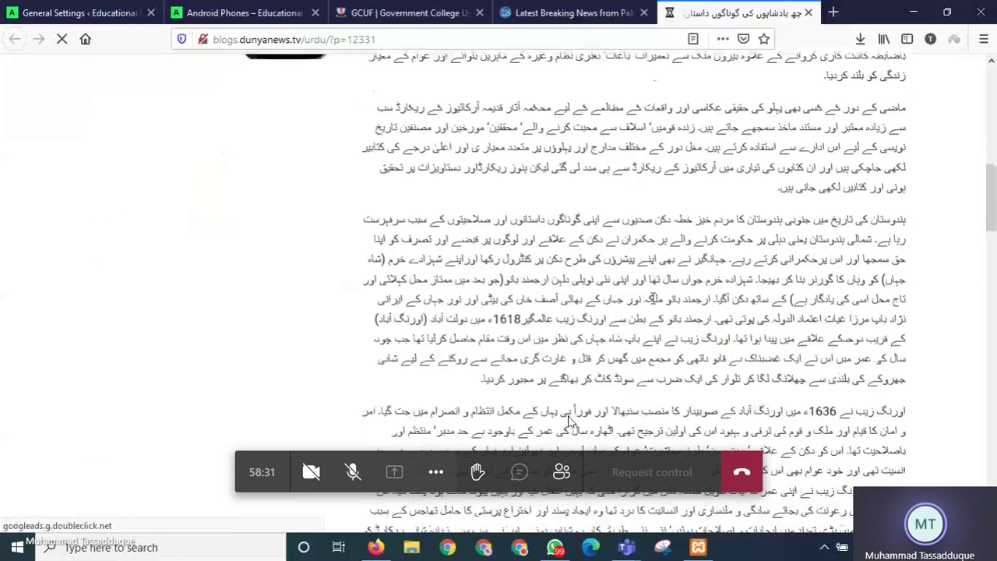
{"action": "scroll", "coordinate": [565, 425], "scroll_direction": "down", "scroll_amount": 5}
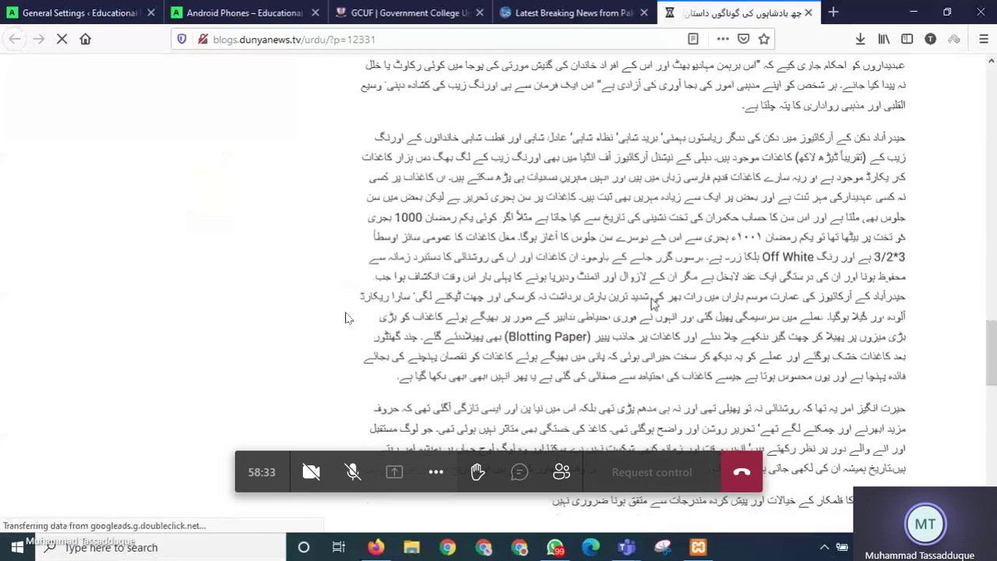
{"action": "scroll", "coordinate": [653, 304], "scroll_direction": "down", "scroll_amount": 4}
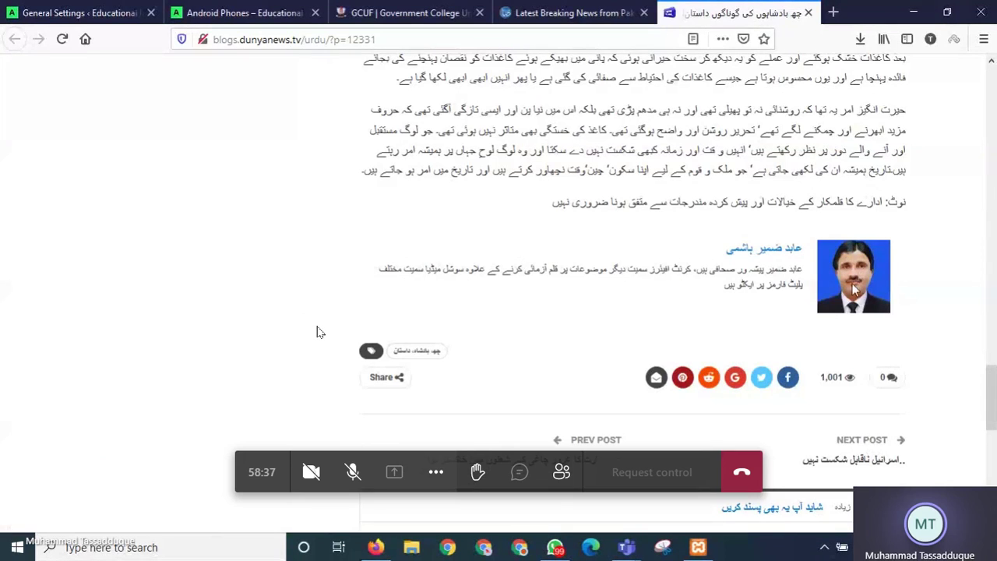
{"action": "left_click_drag", "start_coordinate": [883, 204], "coordinate": [537, 199]}
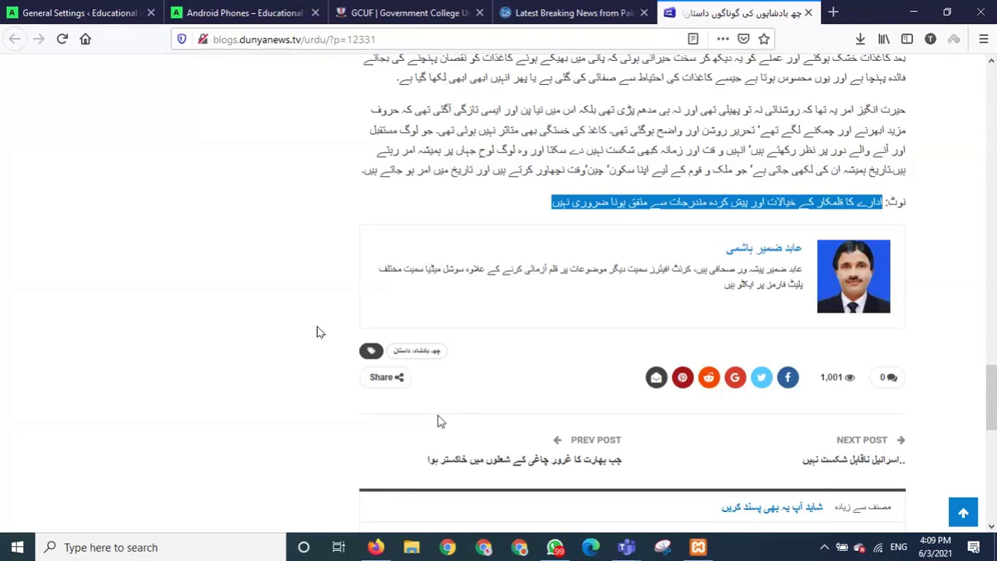
{"action": "scroll", "coordinate": [457, 407], "scroll_direction": "down", "scroll_amount": 7}
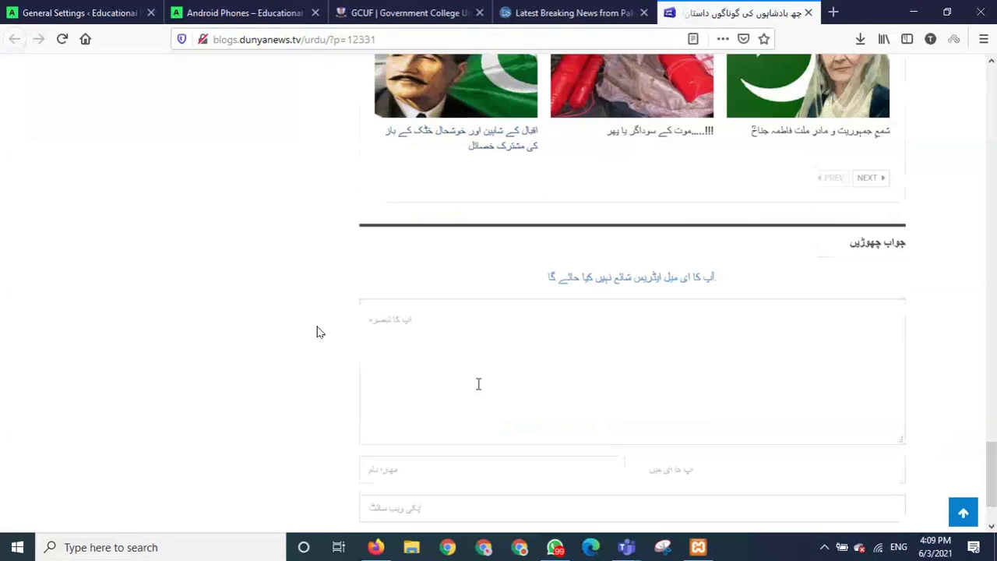
Go over the reply form's comment, name, email and website fields.
{"action": "left_click", "coordinate": [518, 336]}
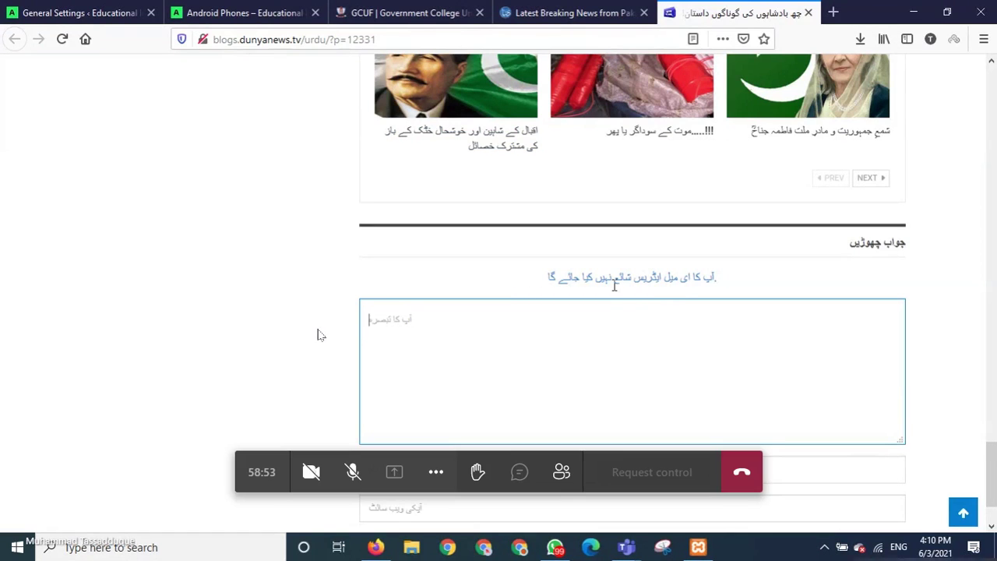
{"action": "scroll", "coordinate": [597, 351], "scroll_direction": "down", "scroll_amount": 2}
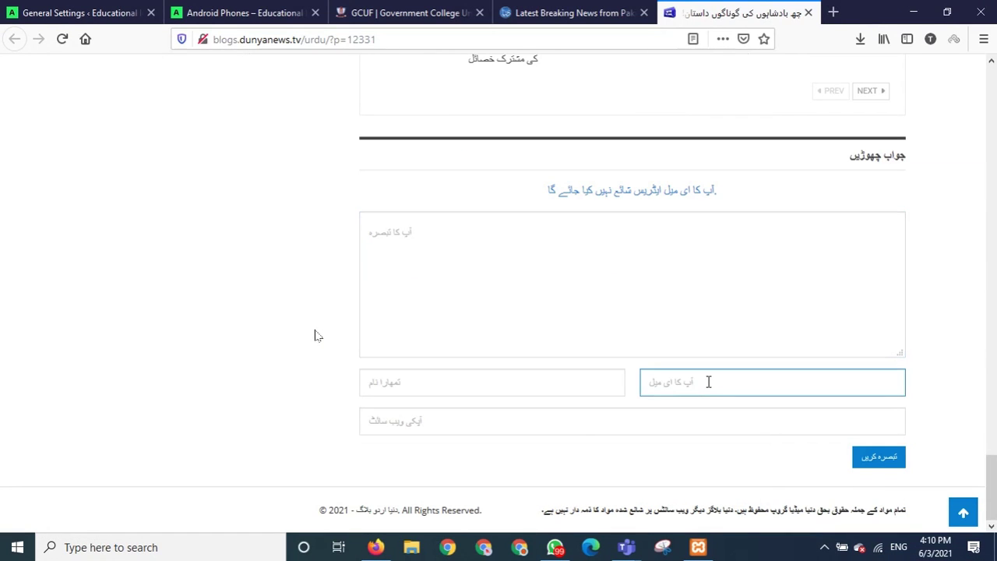
{"action": "left_click", "coordinate": [443, 390]}
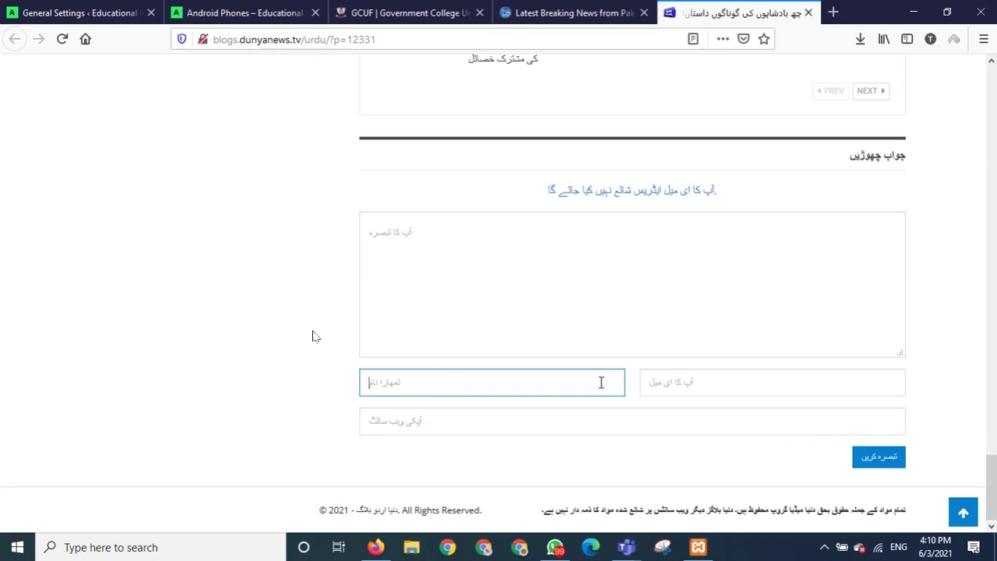
{"action": "left_click", "coordinate": [669, 380]}
{"action": "left_click", "coordinate": [556, 421]}
{"action": "left_click", "coordinate": [554, 382]}
{"action": "left_click", "coordinate": [743, 385]}
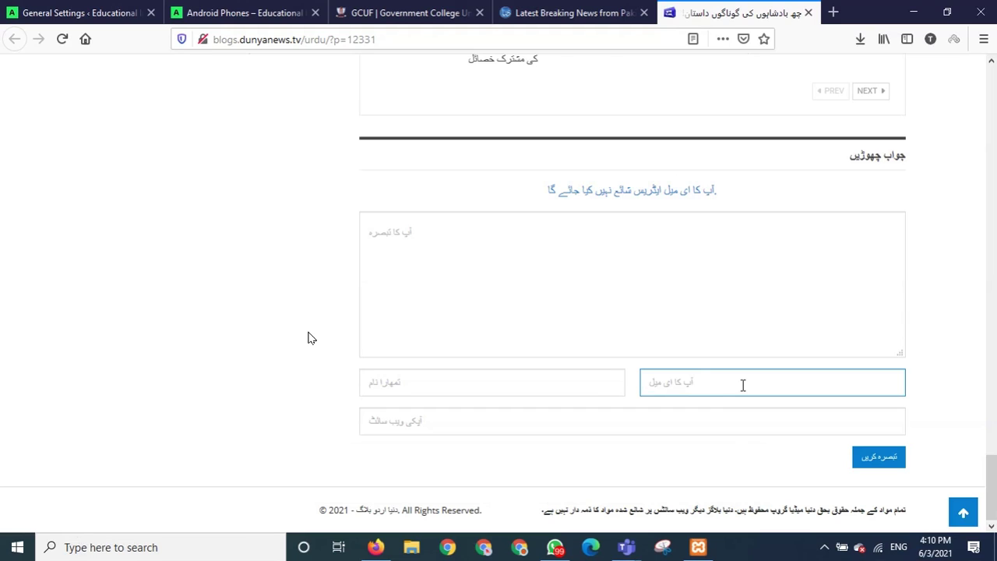
Write 'Good one' in the comment box and submit it with name and email blank.
{"action": "left_click", "coordinate": [536, 239]}
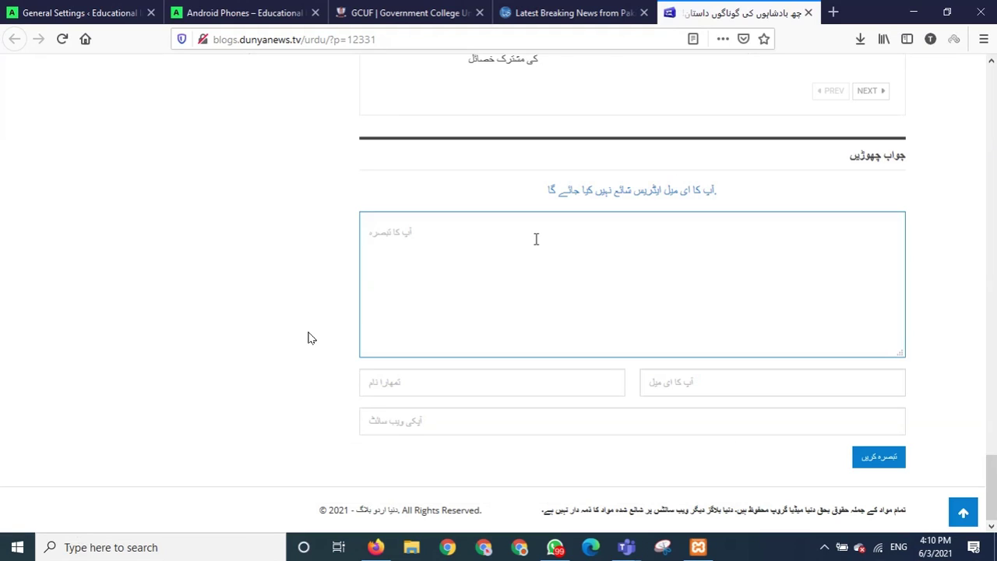
{"action": "type", "text": "Good one"}
{"action": "left_click", "coordinate": [894, 460]}
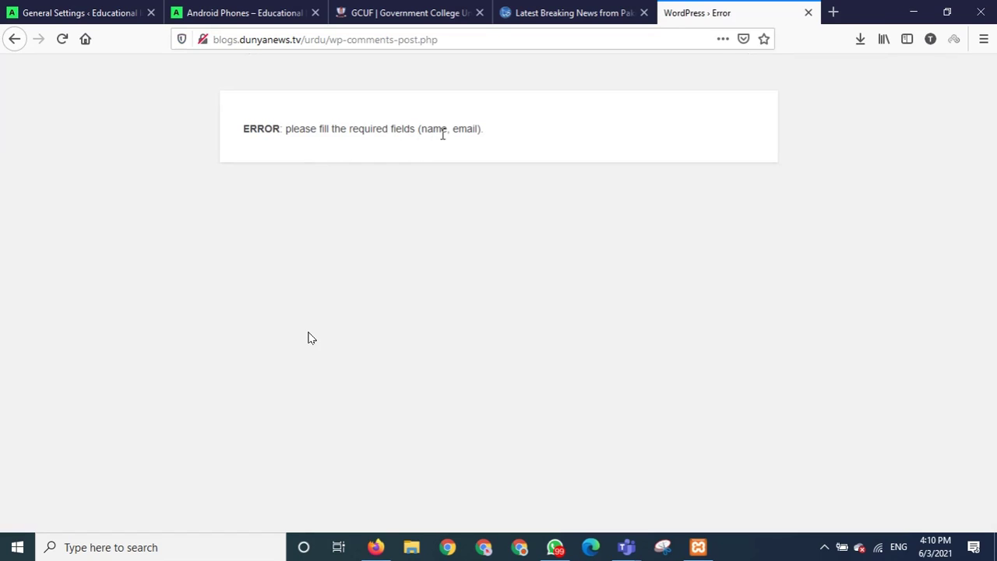
Go back from the error page to the Dunya blog post.
{"action": "left_click", "coordinate": [14, 39]}
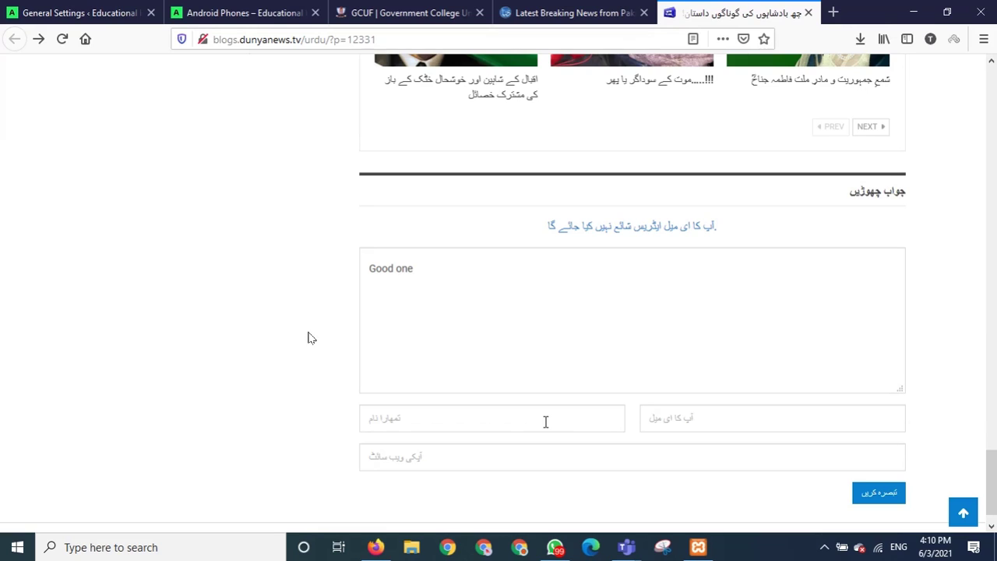
{"action": "left_click", "coordinate": [545, 411]}
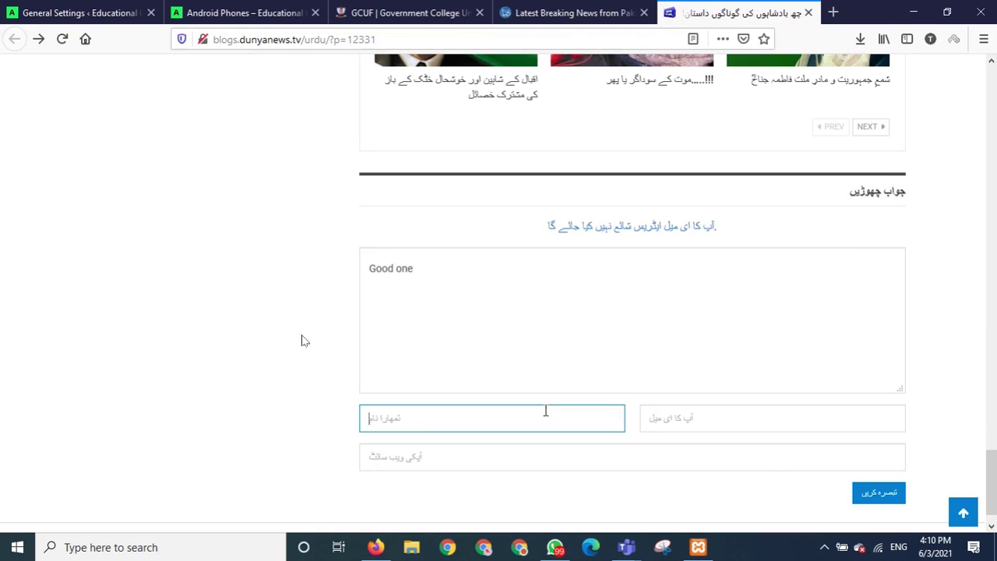
{"action": "left_click", "coordinate": [353, 472]}
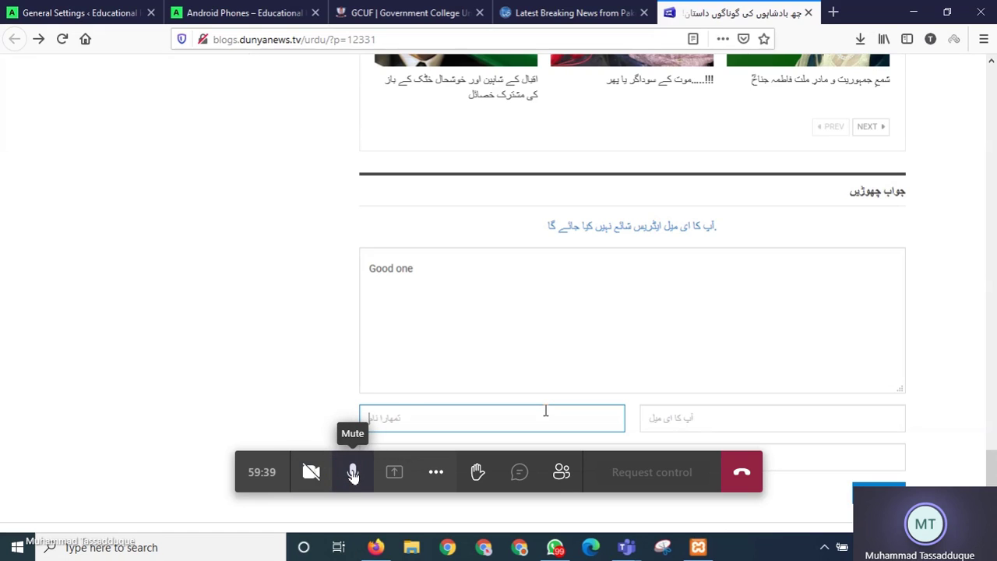
{"action": "left_click", "coordinate": [353, 473]}
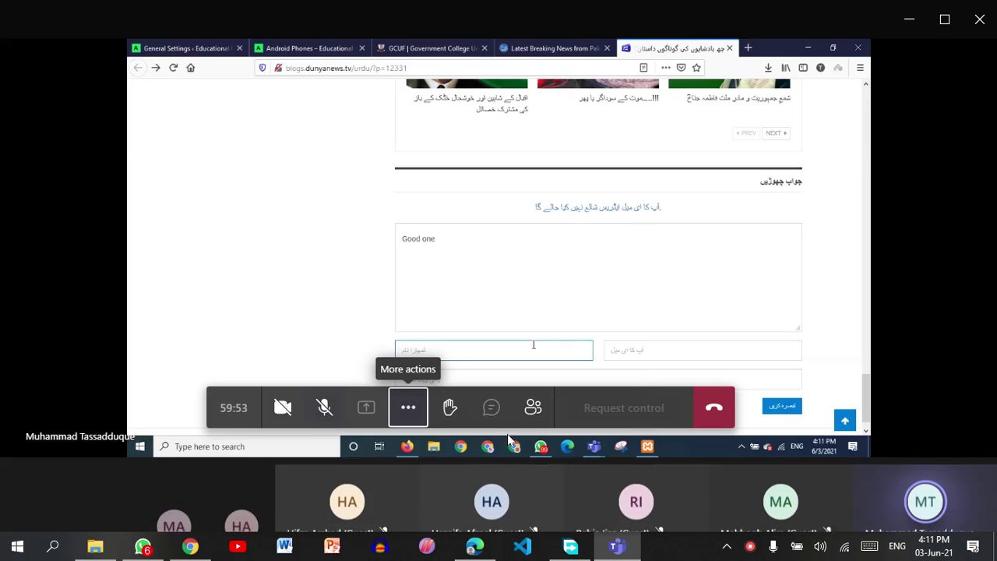
Open the screen recorder's window from its system tray icon.
{"action": "left_click", "coordinate": [727, 546]}
{"action": "right_click", "coordinate": [749, 548]}
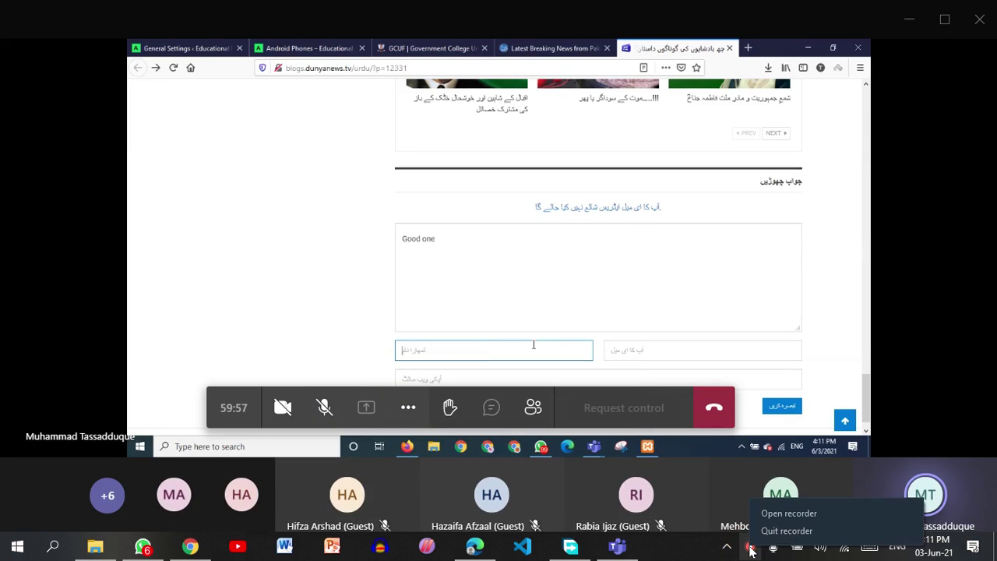
{"action": "left_click", "coordinate": [710, 555]}
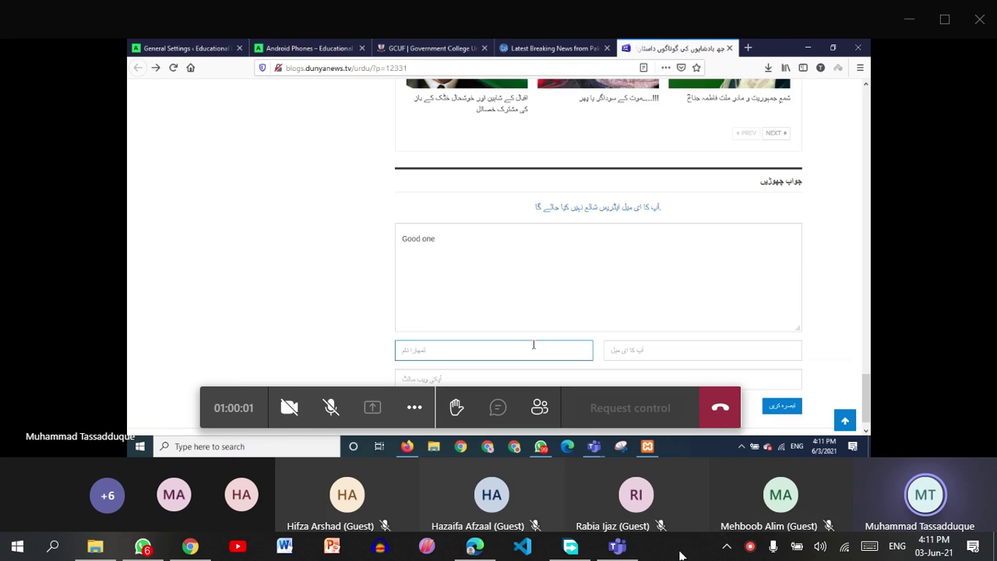
{"action": "left_click", "coordinate": [753, 549]}
{"action": "right_click", "coordinate": [753, 548]}
{"action": "left_click", "coordinate": [788, 531]}
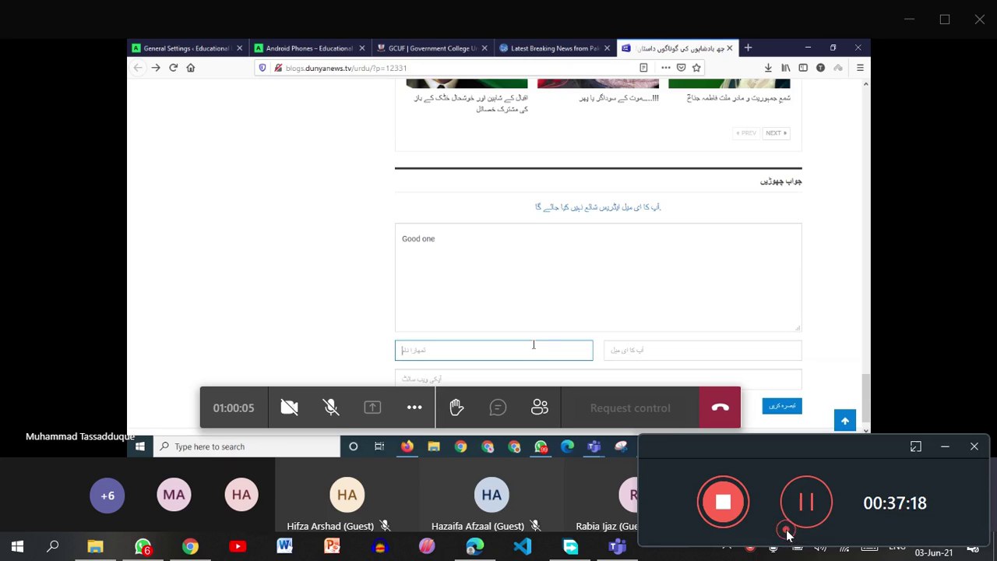